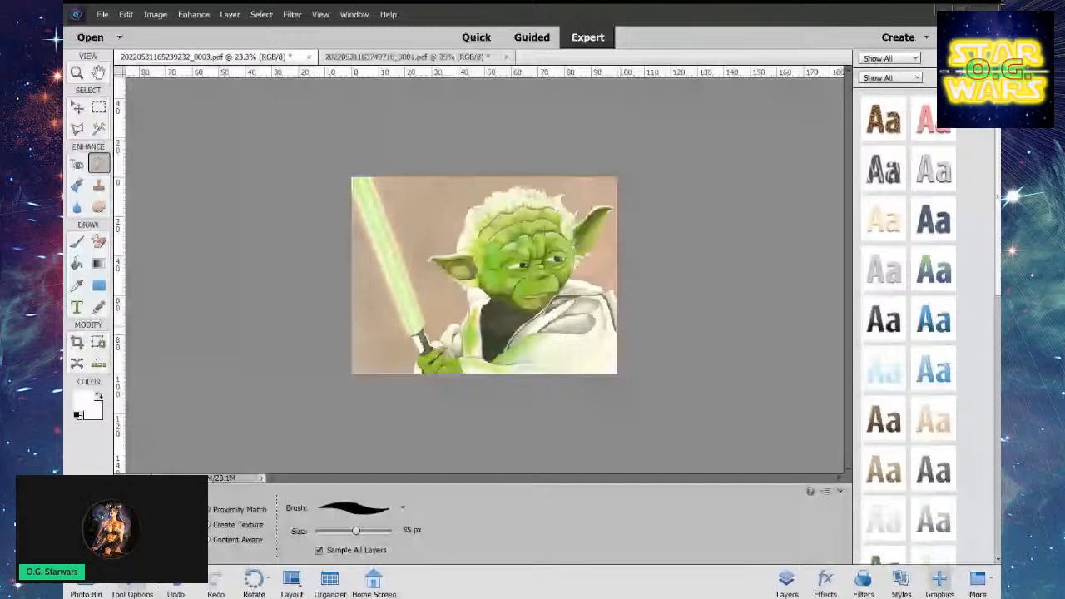
# Spot-heal the blotches in the brown background between the upper lightsaber blade and Yoda's hair, using the 85 px brush.
pyautogui.scroll(3, 484, 273)
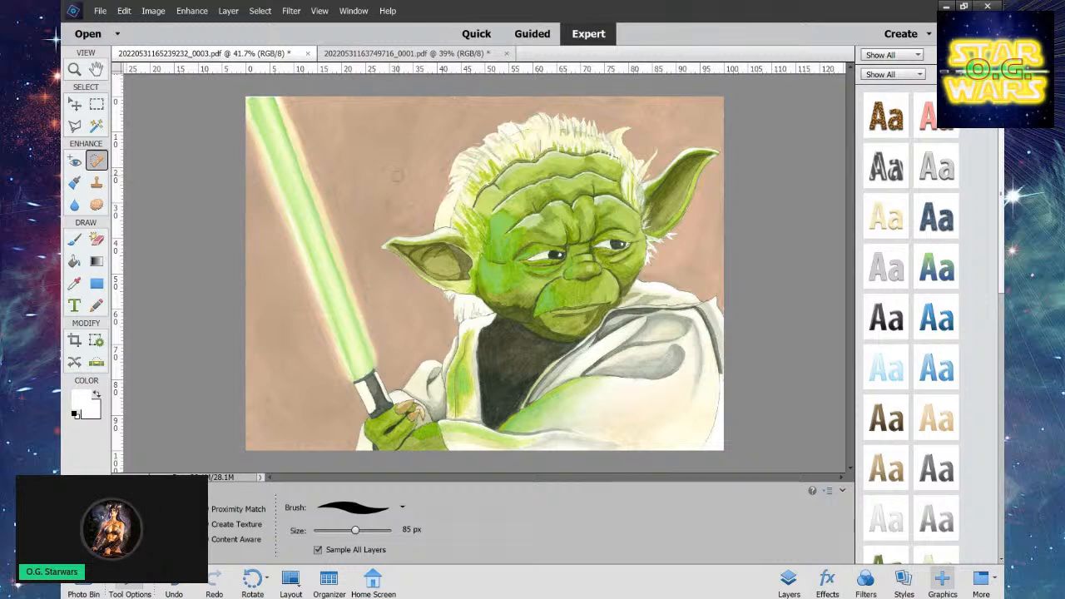
pyautogui.moveTo(407, 163)
pyautogui.mouseDown()
pyautogui.moveTo(388, 194)
pyautogui.moveTo(453, 117)
pyautogui.mouseUp()
pyautogui.moveTo(416, 204)
pyautogui.mouseDown()
pyautogui.moveTo(366, 179)
pyautogui.moveTo(401, 150)
pyautogui.mouseUp()
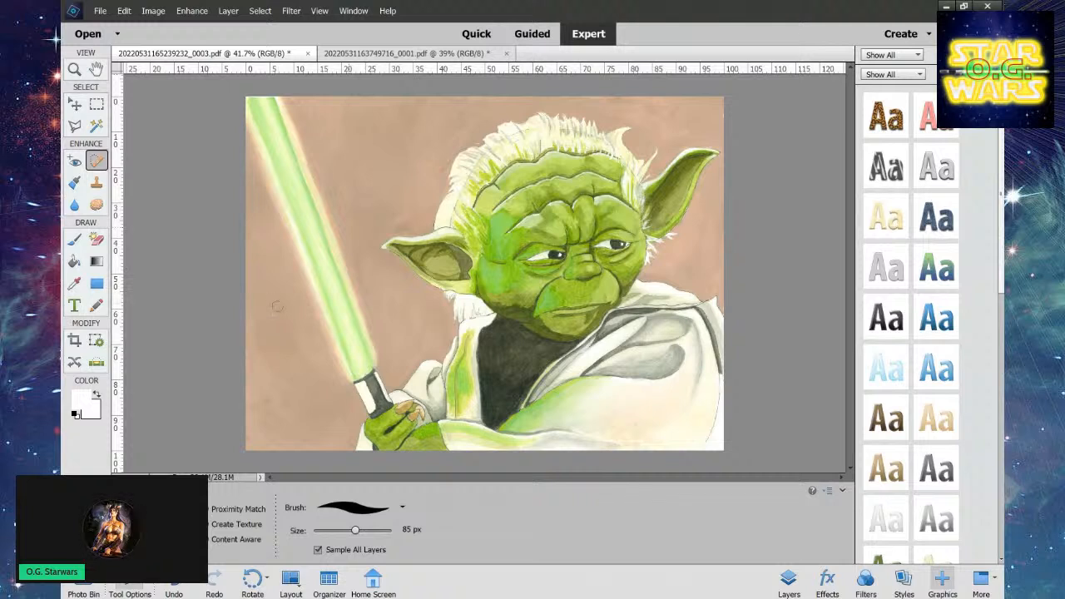
# Heal the uneven background on both sides of the lower lightsaber blade, including the area below the left-hand ear.
pyautogui.moveTo(278, 307)
pyautogui.mouseDown()
pyautogui.moveTo(248, 314)
pyautogui.moveTo(274, 319)
pyautogui.moveTo(252, 283)
pyautogui.mouseUp()
pyautogui.moveTo(381, 309)
pyautogui.mouseDown()
pyautogui.moveTo(438, 315)
pyautogui.moveTo(369, 312)
pyautogui.mouseUp()
pyautogui.moveTo(446, 315); pyautogui.dragTo(451, 316)
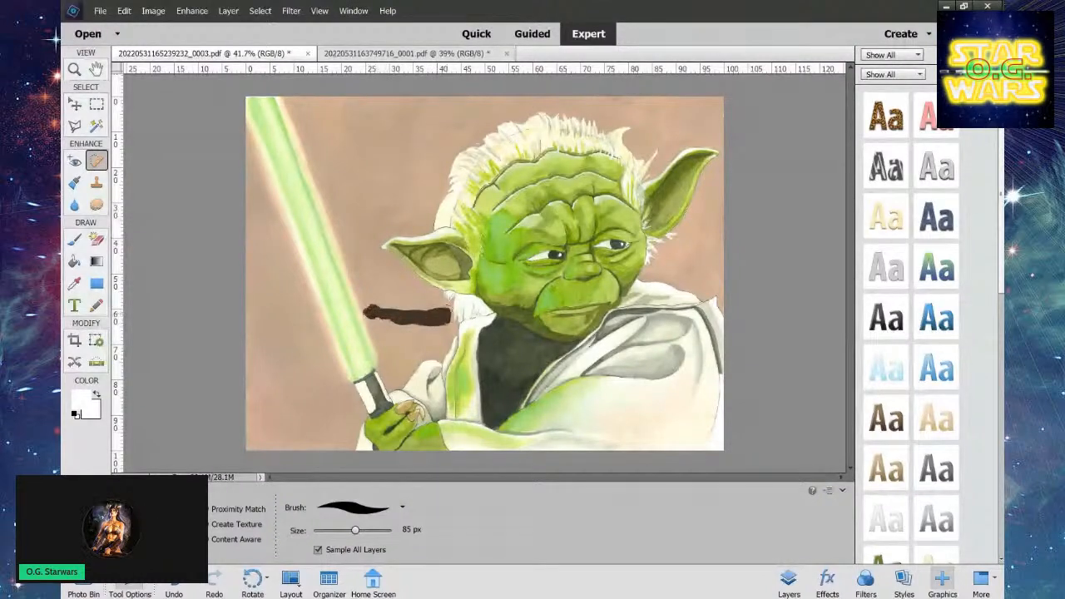
pyautogui.moveTo(283, 314); pyautogui.dragTo(436, 318)
pyautogui.moveTo(301, 331)
pyautogui.mouseDown()
pyautogui.moveTo(300, 353)
pyautogui.moveTo(298, 307)
pyautogui.mouseUp()
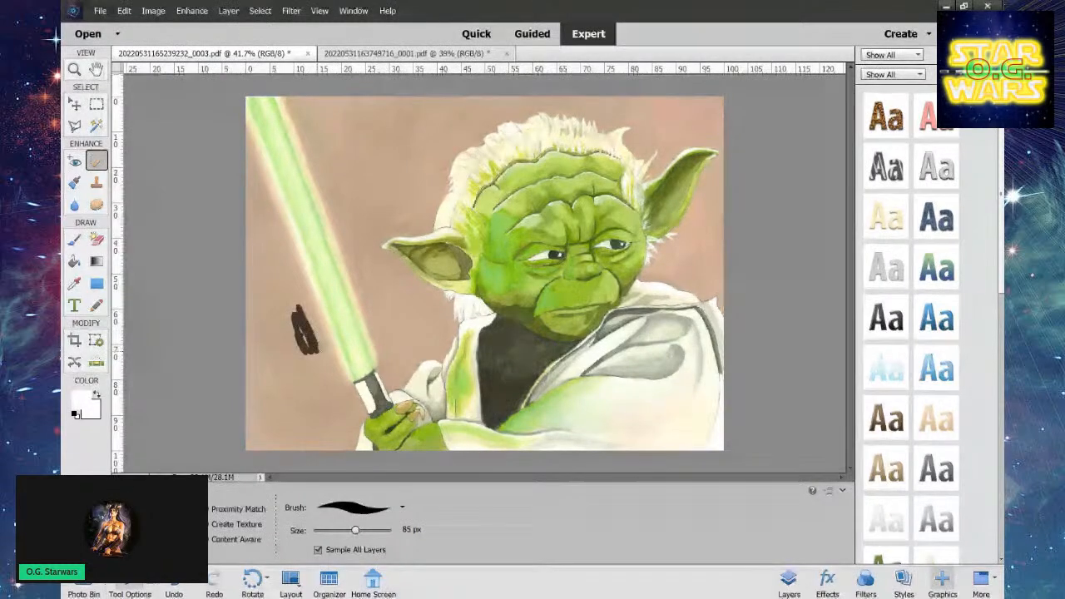
pyautogui.moveTo(366, 291); pyautogui.dragTo(408, 316)
pyautogui.moveTo(695, 245)
pyautogui.mouseDown()
pyautogui.moveTo(721, 306)
pyautogui.moveTo(718, 194)
pyautogui.moveTo(712, 266)
pyautogui.moveTo(699, 254)
pyautogui.moveTo(707, 279)
pyautogui.moveTo(693, 250)
pyautogui.moveTo(678, 265)
pyautogui.moveTo(687, 242)
pyautogui.moveTo(672, 263)
pyautogui.moveTo(714, 172)
pyautogui.moveTo(669, 260)
pyautogui.mouseUp()
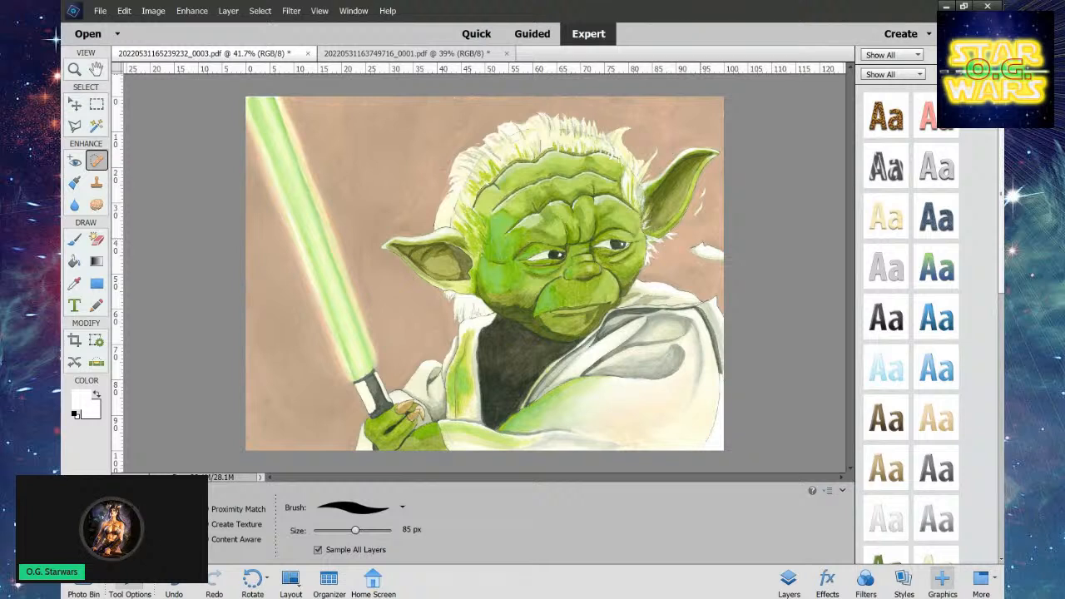
pyautogui.hotkey('ctrl', 'z')
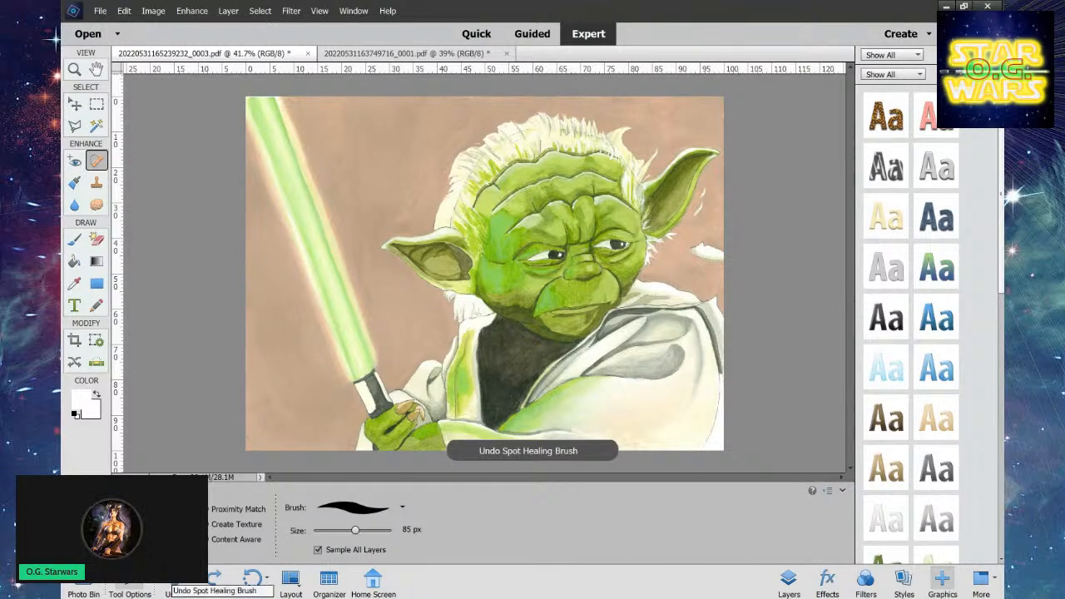
pyautogui.click(174, 580)
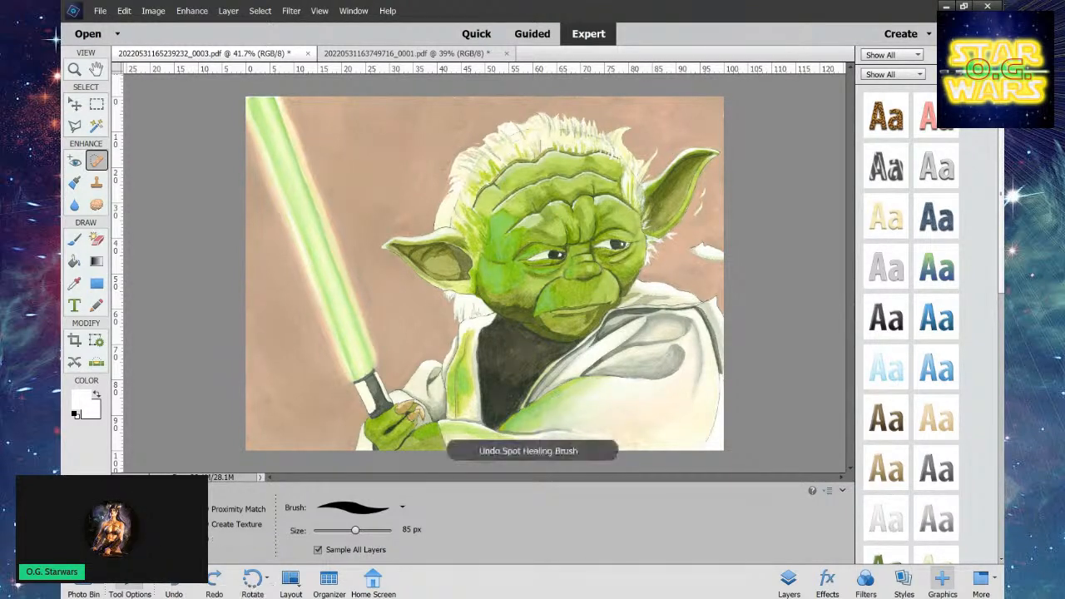
# Heal the background beside the right-hand ear, along the upper edge of the picture and between the blade and the hair.
pyautogui.moveTo(712, 221)
pyautogui.mouseDown()
pyautogui.moveTo(709, 195)
pyautogui.moveTo(694, 220)
pyautogui.moveTo(712, 178)
pyautogui.moveTo(715, 208)
pyautogui.mouseUp()
pyautogui.moveTo(435, 97)
pyautogui.mouseDown()
pyautogui.moveTo(721, 98)
pyautogui.moveTo(654, 101)
pyautogui.moveTo(714, 110)
pyautogui.moveTo(715, 124)
pyautogui.mouseUp()
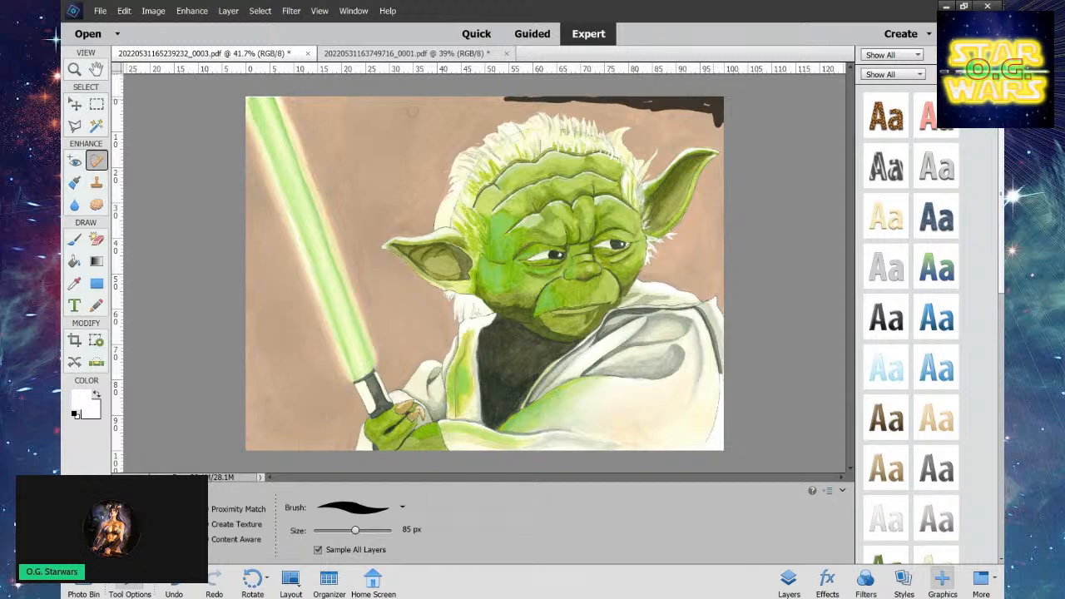
pyautogui.moveTo(411, 111)
pyautogui.mouseDown()
pyautogui.moveTo(401, 139)
pyautogui.moveTo(416, 118)
pyautogui.moveTo(433, 124)
pyautogui.moveTo(430, 145)
pyautogui.mouseUp()
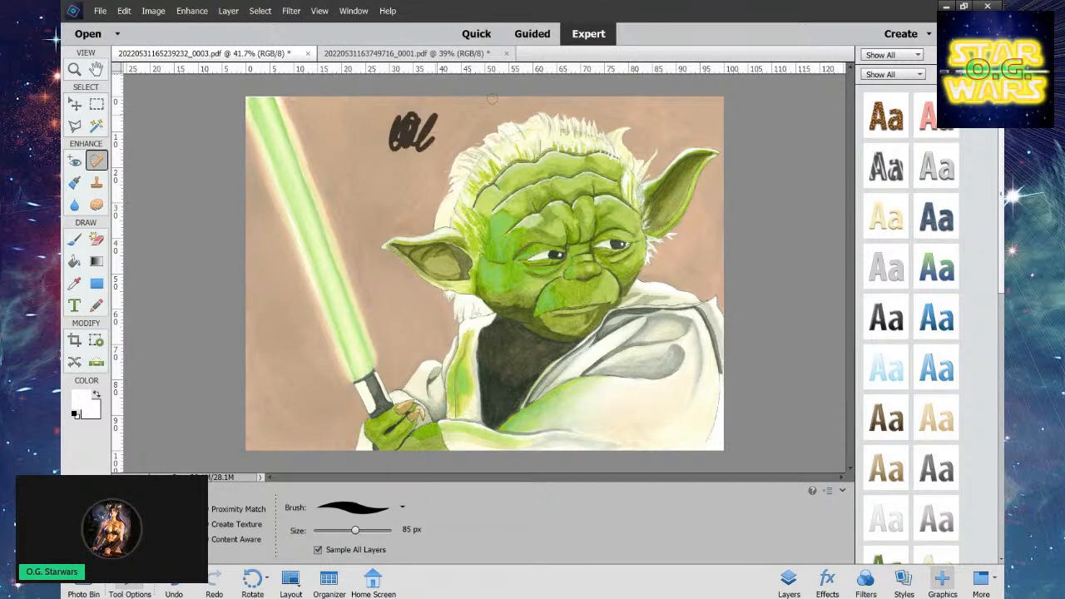
pyautogui.moveTo(492, 98); pyautogui.dragTo(446, 105)
pyautogui.moveTo(318, 100)
pyautogui.mouseDown()
pyautogui.moveTo(323, 116)
pyautogui.moveTo(301, 104)
pyautogui.moveTo(342, 112)
pyautogui.moveTo(328, 129)
pyautogui.mouseUp()
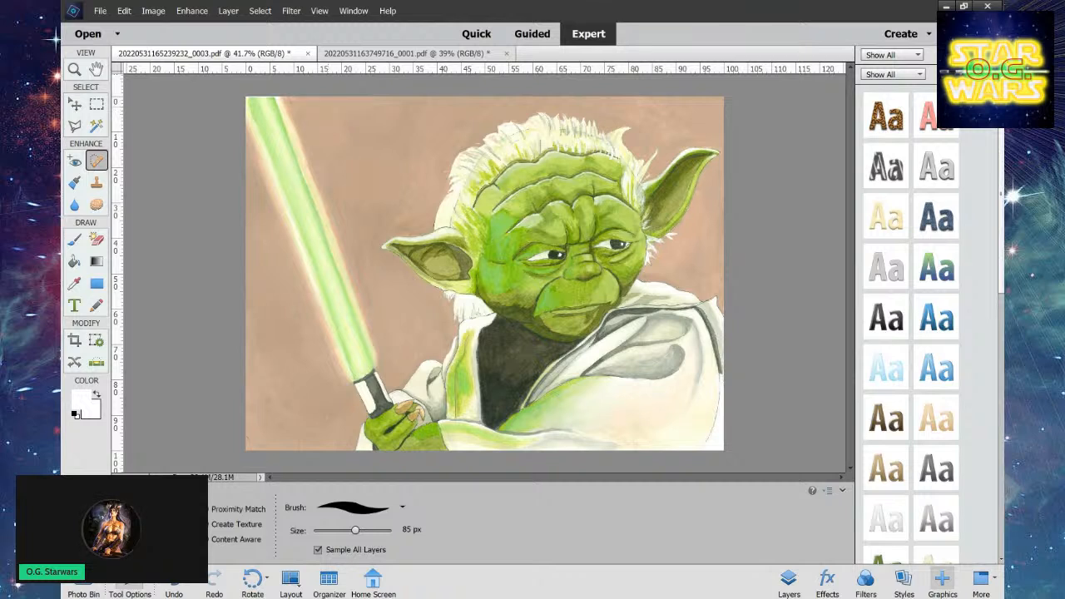
pyautogui.moveTo(483, 105)
pyautogui.mouseDown()
pyautogui.moveTo(449, 143)
pyautogui.moveTo(441, 178)
pyautogui.mouseUp()
pyautogui.moveTo(521, 109)
pyautogui.mouseDown()
pyautogui.moveTo(545, 96)
pyautogui.moveTo(517, 100)
pyautogui.mouseUp()
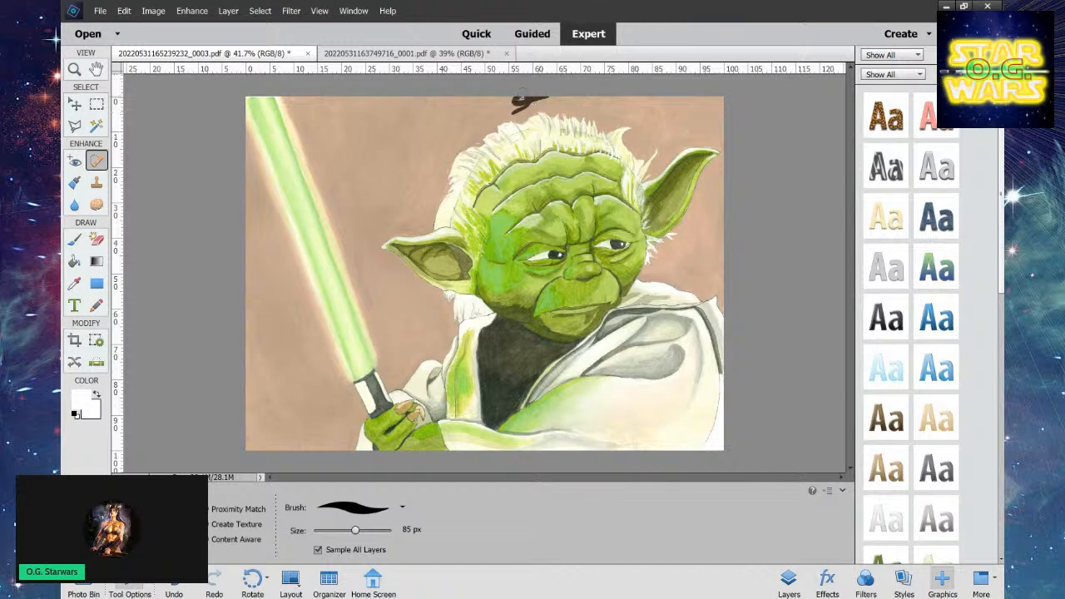
pyautogui.moveTo(421, 186)
pyautogui.mouseDown()
pyautogui.moveTo(405, 214)
pyautogui.moveTo(370, 223)
pyautogui.moveTo(362, 263)
pyautogui.mouseUp()
pyautogui.moveTo(257, 228)
pyautogui.mouseDown()
pyautogui.moveTo(248, 265)
pyautogui.moveTo(267, 224)
pyautogui.moveTo(254, 177)
pyautogui.moveTo(265, 218)
pyautogui.moveTo(247, 208)
pyautogui.moveTo(264, 313)
pyautogui.moveTo(252, 310)
pyautogui.moveTo(279, 323)
pyautogui.mouseUp()
pyautogui.moveTo(249, 359)
pyautogui.mouseDown()
pyautogui.moveTo(248, 333)
pyautogui.moveTo(251, 380)
pyautogui.moveTo(267, 383)
pyautogui.mouseUp()
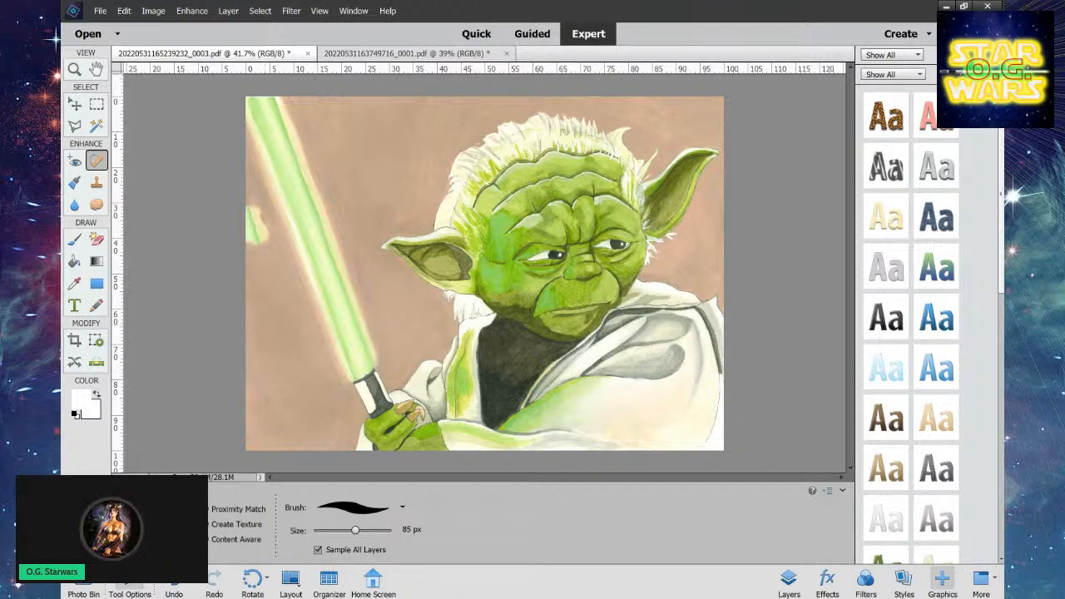
pyautogui.hotkey('ctrl', 'z')
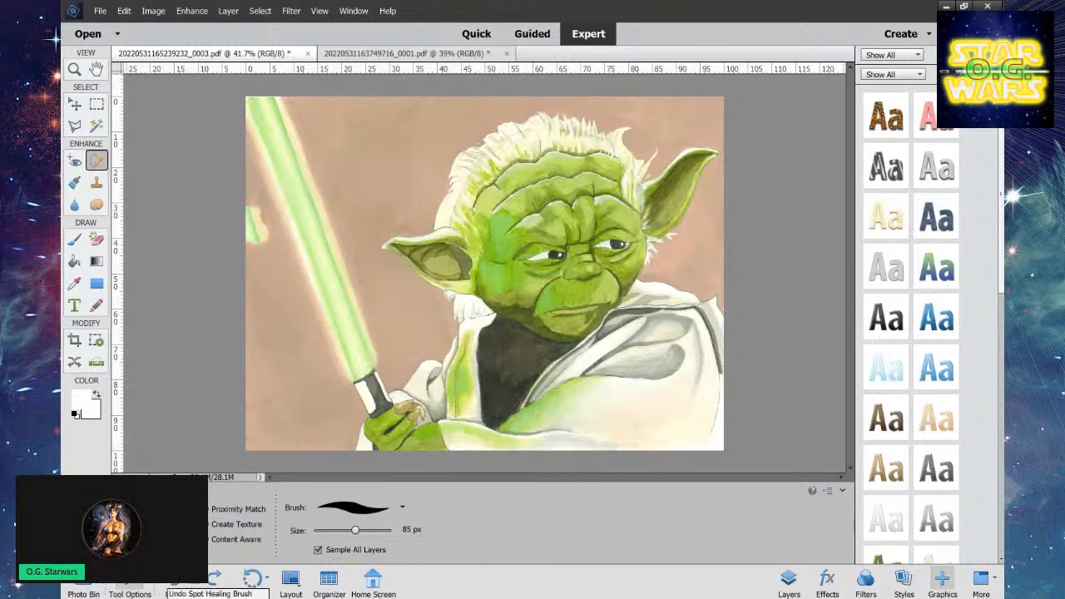
pyautogui.click(172, 576)
# Spot-heal the background to the left of the lightsaber, from mid-height down to the lower-left corner of the picture.
pyautogui.moveTo(256, 220); pyautogui.dragTo(263, 244)
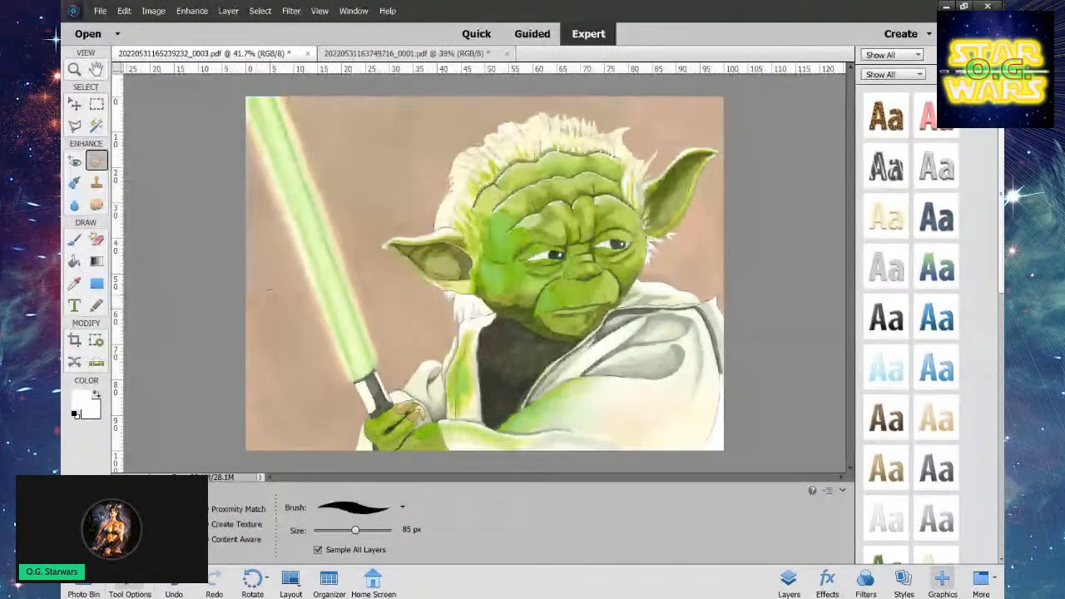
pyautogui.moveTo(267, 295); pyautogui.dragTo(247, 371)
pyautogui.moveTo(248, 426)
pyautogui.mouseDown()
pyautogui.moveTo(247, 448)
pyautogui.moveTo(250, 439)
pyautogui.mouseUp()
pyautogui.moveTo(268, 383)
pyautogui.mouseDown()
pyautogui.moveTo(278, 405)
pyautogui.moveTo(304, 364)
pyautogui.moveTo(313, 398)
pyautogui.moveTo(329, 388)
pyautogui.moveTo(328, 364)
pyautogui.mouseUp()
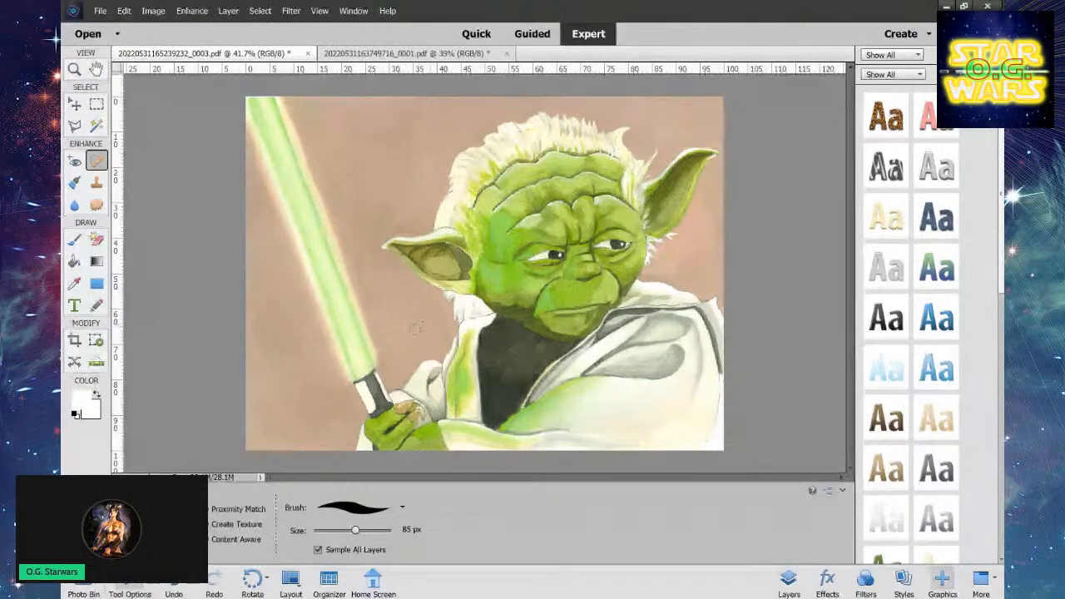
# Heal the background patches above the left sleeve, below the right-hand ear and along the upper edge above the hair.
pyautogui.moveTo(420, 317); pyautogui.dragTo(408, 339)
pyautogui.moveTo(714, 235)
pyautogui.mouseDown()
pyautogui.moveTo(717, 248)
pyautogui.moveTo(706, 237)
pyautogui.moveTo(687, 269)
pyautogui.moveTo(717, 252)
pyautogui.mouseUp()
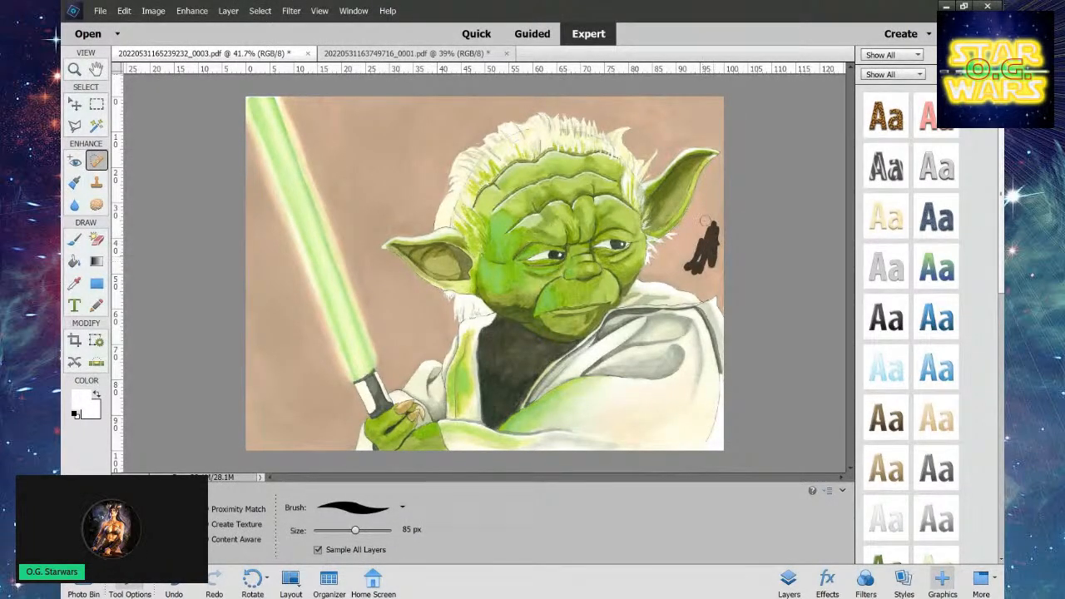
pyautogui.moveTo(707, 109)
pyautogui.mouseDown()
pyautogui.moveTo(626, 106)
pyautogui.moveTo(672, 98)
pyautogui.mouseUp()
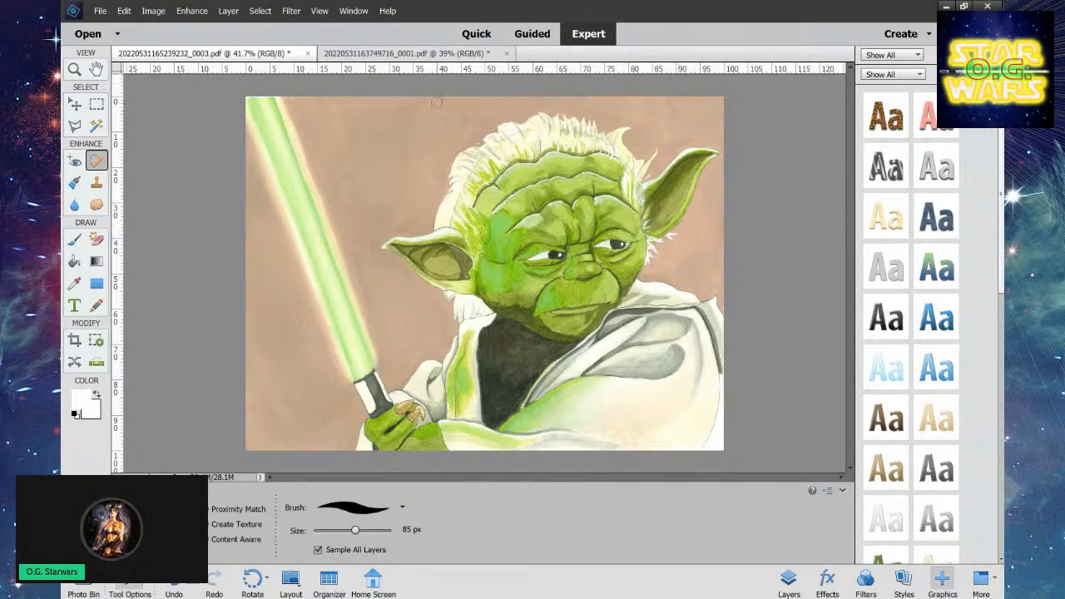
pyautogui.moveTo(436, 101); pyautogui.dragTo(427, 112)
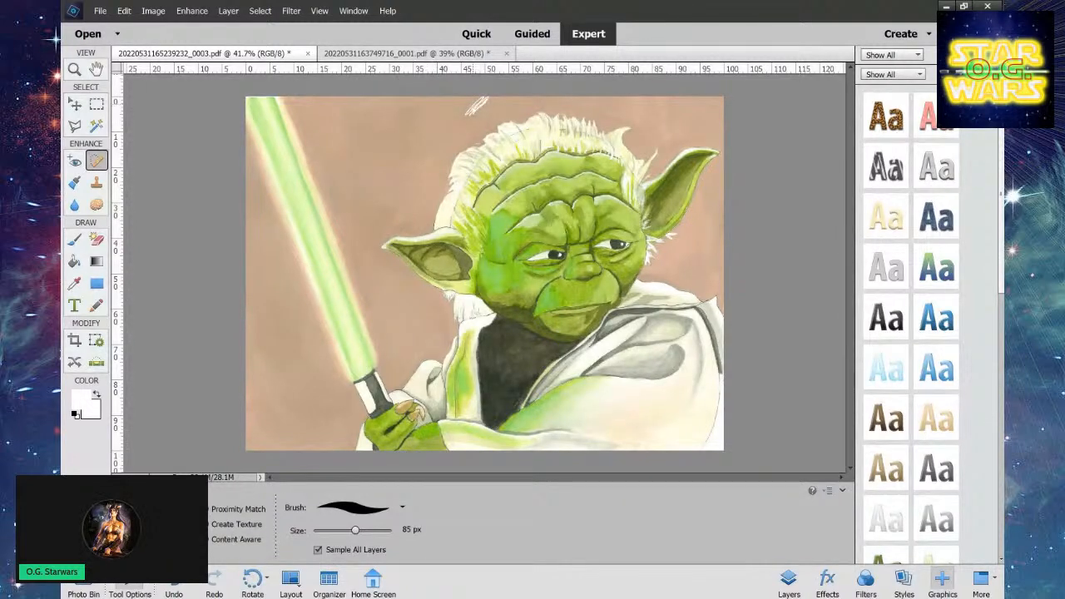
pyautogui.moveTo(473, 107); pyautogui.dragTo(445, 129)
pyautogui.moveTo(483, 98)
pyautogui.mouseDown()
pyautogui.moveTo(454, 123)
pyautogui.moveTo(484, 102)
pyautogui.moveTo(459, 120)
pyautogui.moveTo(474, 113)
pyautogui.mouseUp()
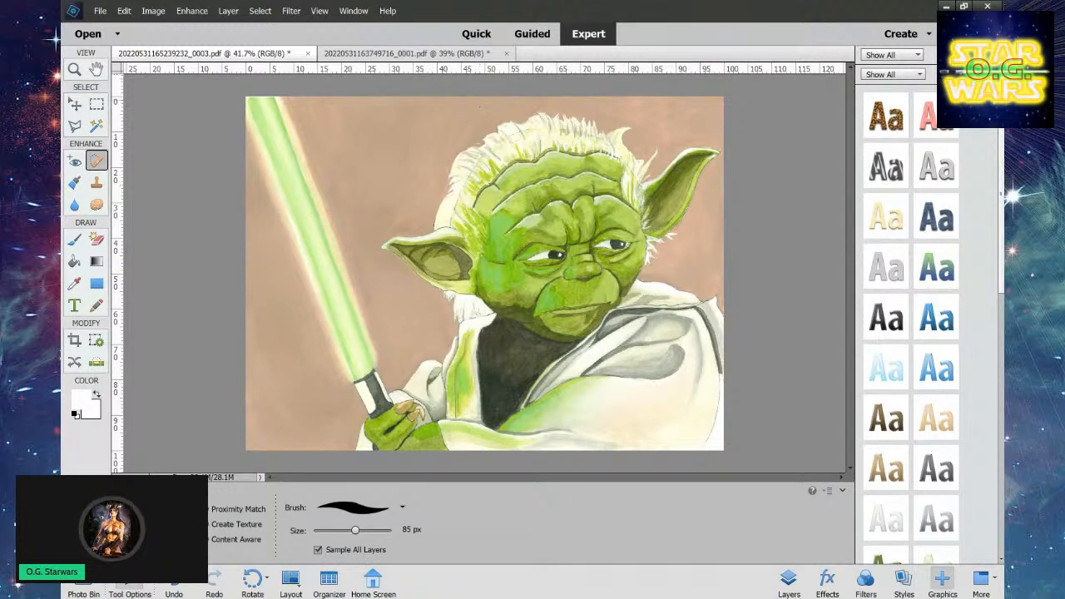
# Smooth the background between the blade and left-hand ear, above the right-hand ear and around the lightsaber's upper end.
pyautogui.moveTo(364, 251); pyautogui.dragTo(407, 300)
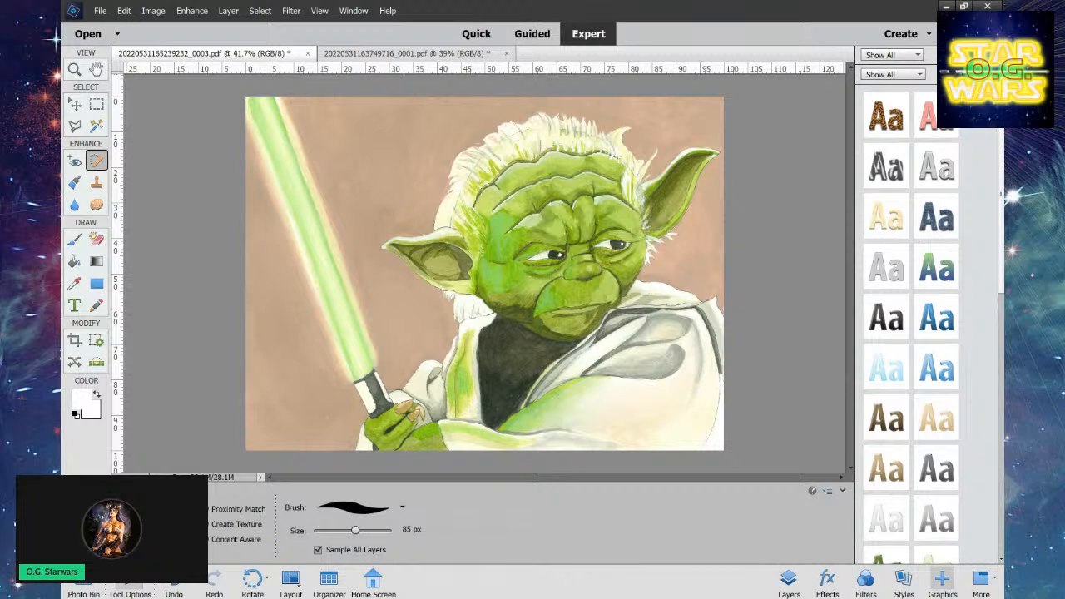
pyautogui.moveTo(666, 154)
pyautogui.mouseDown()
pyautogui.moveTo(659, 162)
pyautogui.moveTo(693, 117)
pyautogui.moveTo(668, 107)
pyautogui.moveTo(700, 98)
pyautogui.moveTo(699, 122)
pyautogui.mouseUp()
pyautogui.moveTo(355, 167); pyautogui.dragTo(353, 192)
pyautogui.moveTo(338, 143)
pyautogui.mouseDown()
pyautogui.moveTo(332, 175)
pyautogui.moveTo(333, 150)
pyautogui.mouseUp()
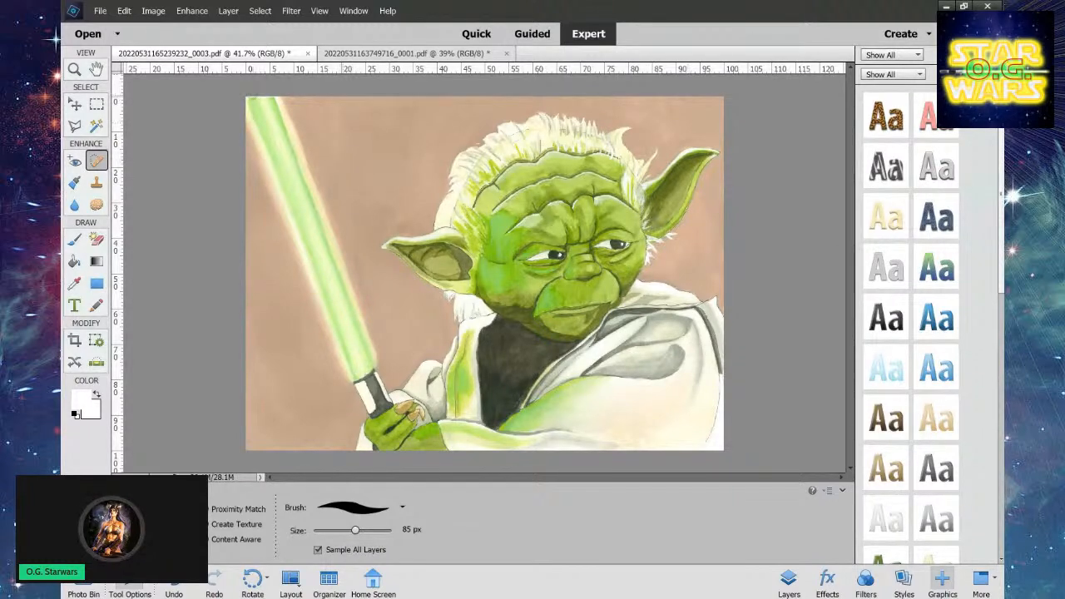
pyautogui.moveTo(257, 98)
pyautogui.mouseDown()
pyautogui.moveTo(271, 97)
pyautogui.moveTo(243, 97)
pyautogui.moveTo(273, 98)
pyautogui.mouseUp()
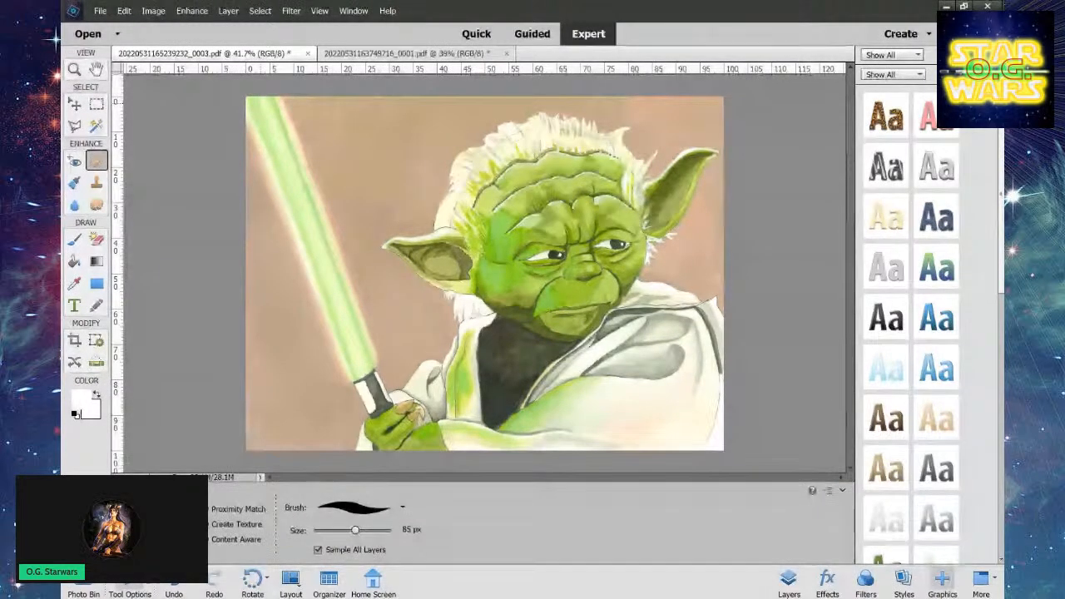
# Heal the marks in the picture's lower-left corner, left of the hilt, and in the background between blade and robe.
pyautogui.moveTo(285, 401); pyautogui.dragTo(268, 443)
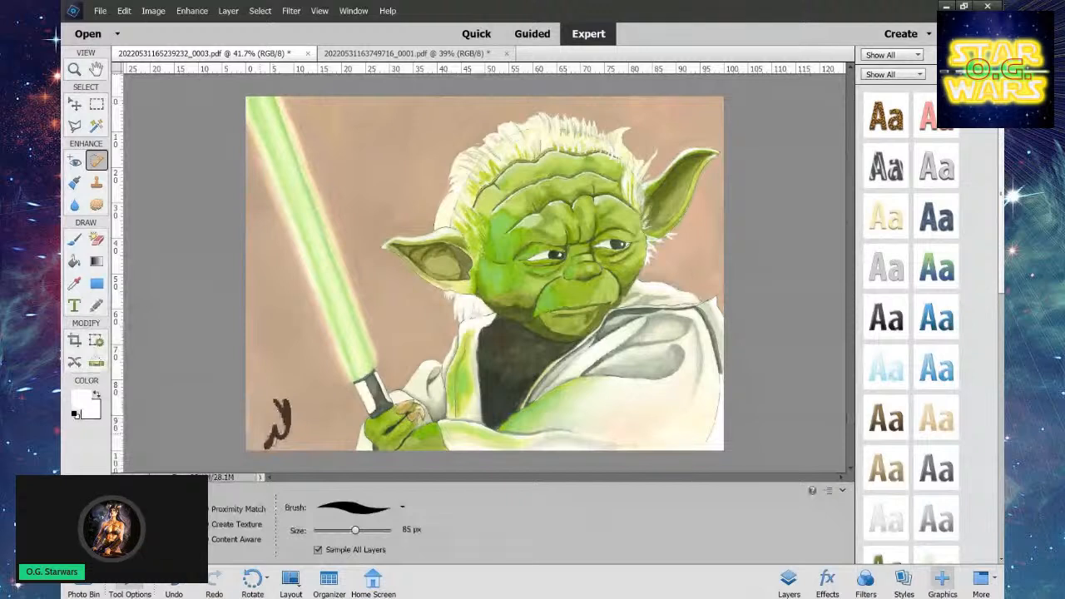
pyautogui.moveTo(334, 404)
pyautogui.mouseDown()
pyautogui.moveTo(328, 431)
pyautogui.moveTo(335, 423)
pyautogui.mouseUp()
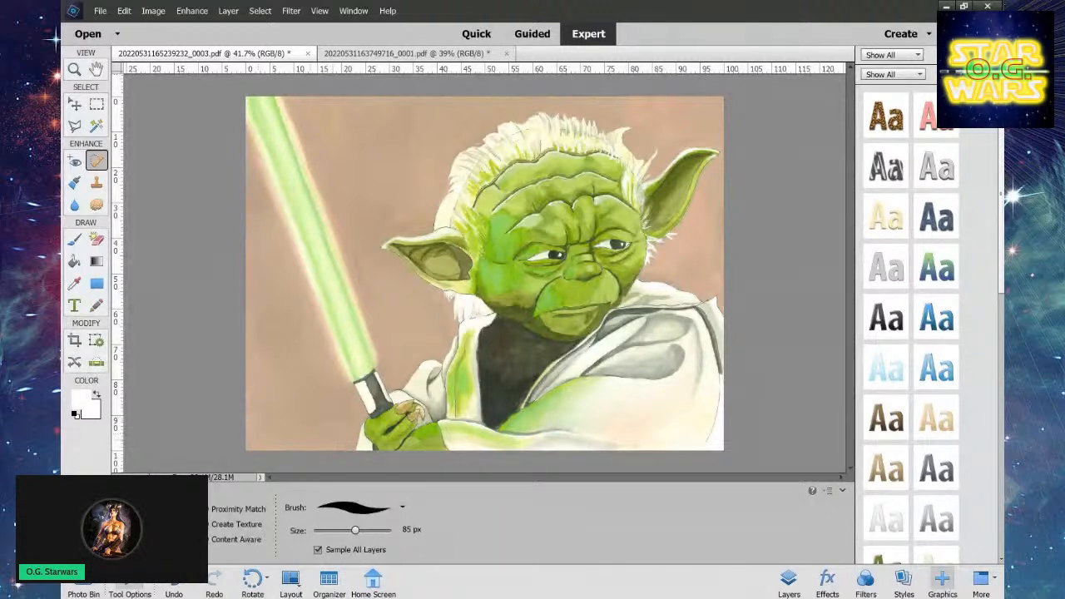
pyautogui.moveTo(398, 336)
pyautogui.mouseDown()
pyautogui.moveTo(389, 359)
pyautogui.moveTo(418, 328)
pyautogui.mouseUp()
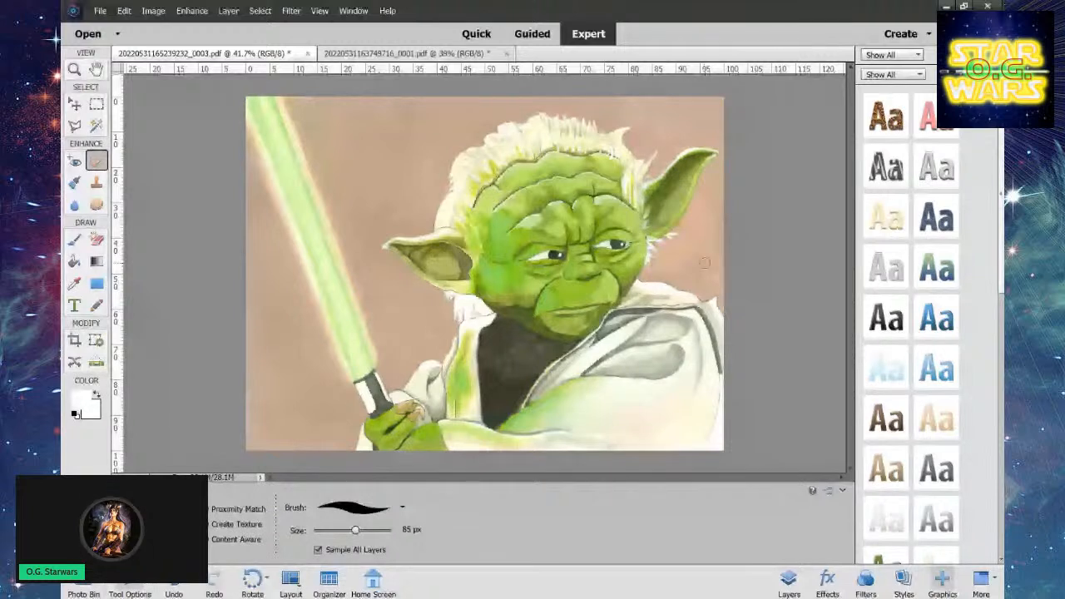
# Heal the background strip below the right-hand ear along the picture's right edge, plus the upper-right corner.
pyautogui.moveTo(704, 263); pyautogui.dragTo(662, 275)
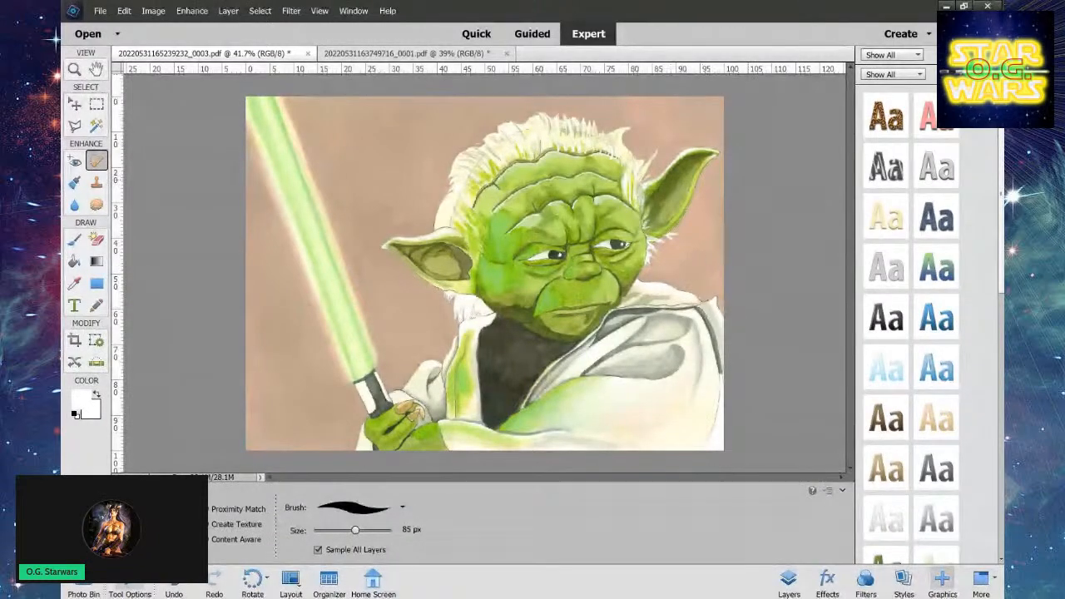
pyautogui.moveTo(713, 210); pyautogui.dragTo(721, 279)
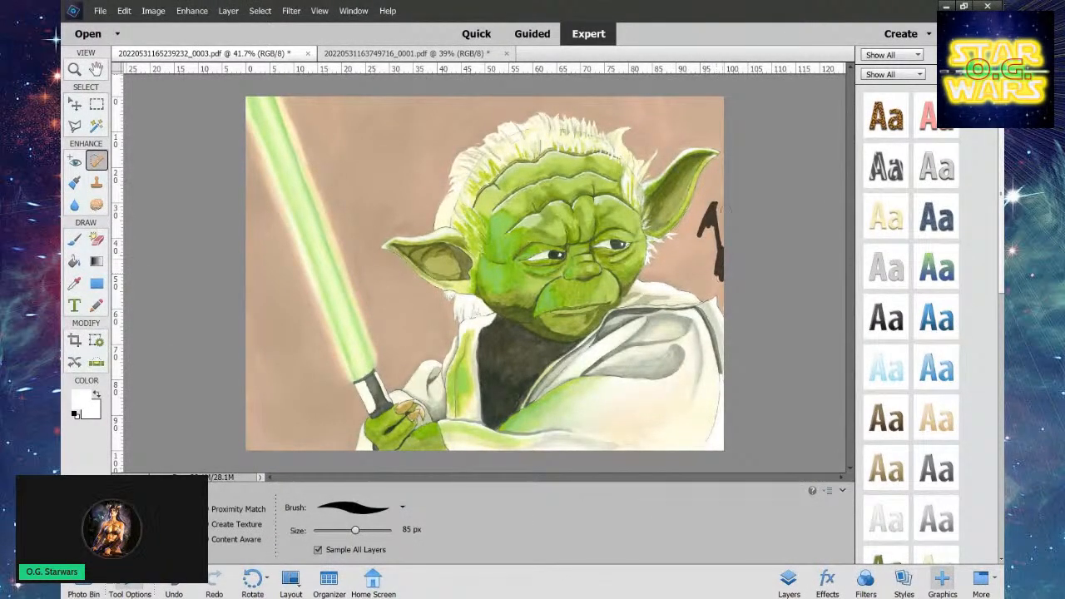
pyautogui.moveTo(657, 103)
pyautogui.mouseDown()
pyautogui.moveTo(632, 104)
pyautogui.moveTo(672, 116)
pyautogui.moveTo(626, 102)
pyautogui.moveTo(681, 100)
pyautogui.mouseUp()
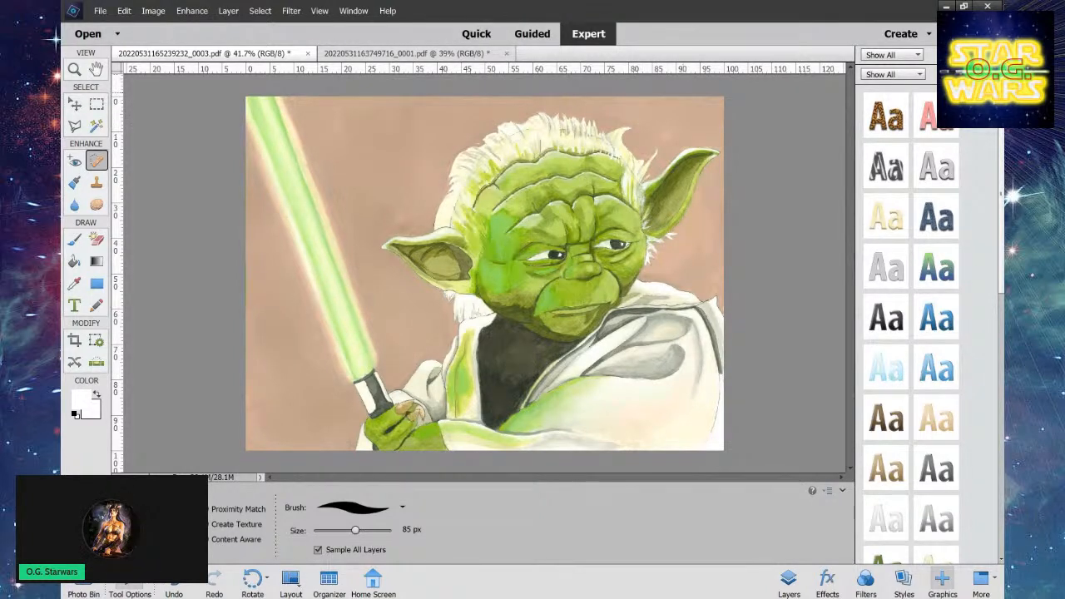
pyautogui.moveTo(719, 269)
pyautogui.mouseDown()
pyautogui.moveTo(714, 292)
pyautogui.moveTo(721, 263)
pyautogui.moveTo(714, 243)
pyautogui.moveTo(697, 241)
pyautogui.mouseUp()
# Spot-heal the background from the hair down past the tip of the left-hand ear to the gap above the left sleeve.
pyautogui.moveTo(429, 179)
pyautogui.mouseDown()
pyautogui.moveTo(433, 195)
pyautogui.moveTo(431, 156)
pyautogui.moveTo(425, 170)
pyautogui.mouseUp()
pyautogui.moveTo(481, 106)
pyautogui.mouseDown()
pyautogui.moveTo(438, 155)
pyautogui.moveTo(489, 103)
pyautogui.moveTo(474, 102)
pyautogui.moveTo(434, 154)
pyautogui.moveTo(395, 222)
pyautogui.moveTo(408, 220)
pyautogui.moveTo(383, 221)
pyautogui.mouseUp()
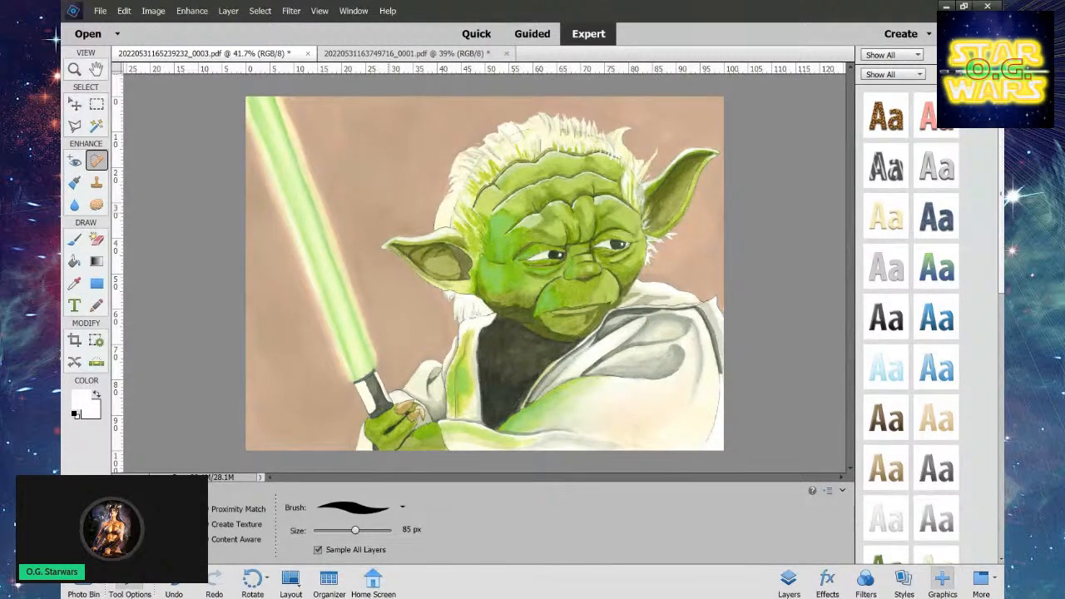
pyautogui.moveTo(415, 351); pyautogui.dragTo(443, 334)
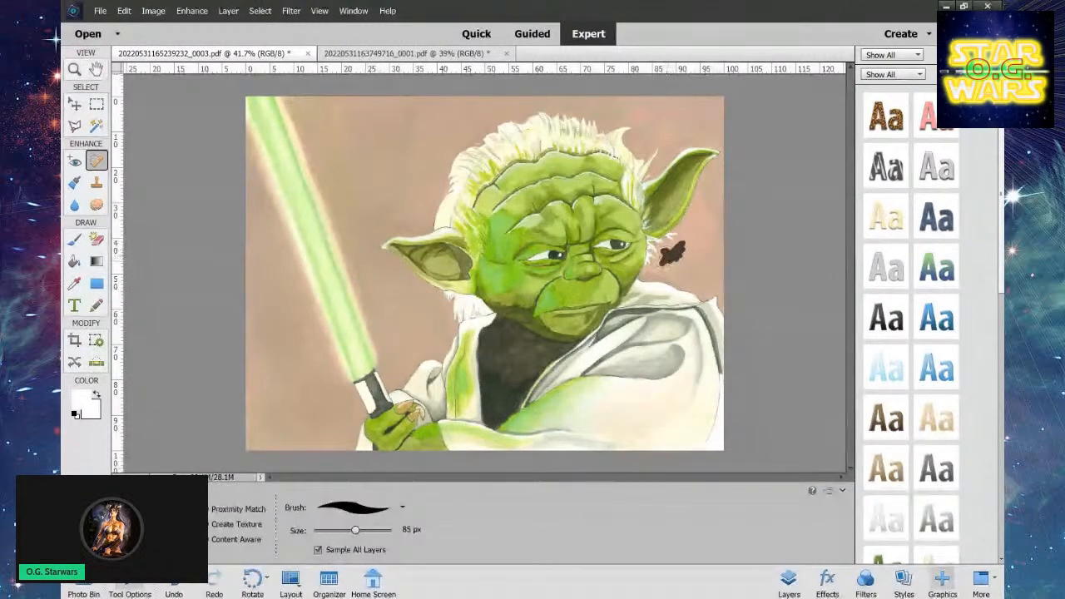
# Heal the background between the right side of Yoda's face and the robe, and the area above the right-hand ear.
pyautogui.moveTo(663, 260); pyautogui.dragTo(699, 237)
pyautogui.moveTo(703, 238)
pyautogui.mouseDown()
pyautogui.moveTo(714, 218)
pyautogui.moveTo(705, 260)
pyautogui.moveTo(704, 249)
pyautogui.mouseUp()
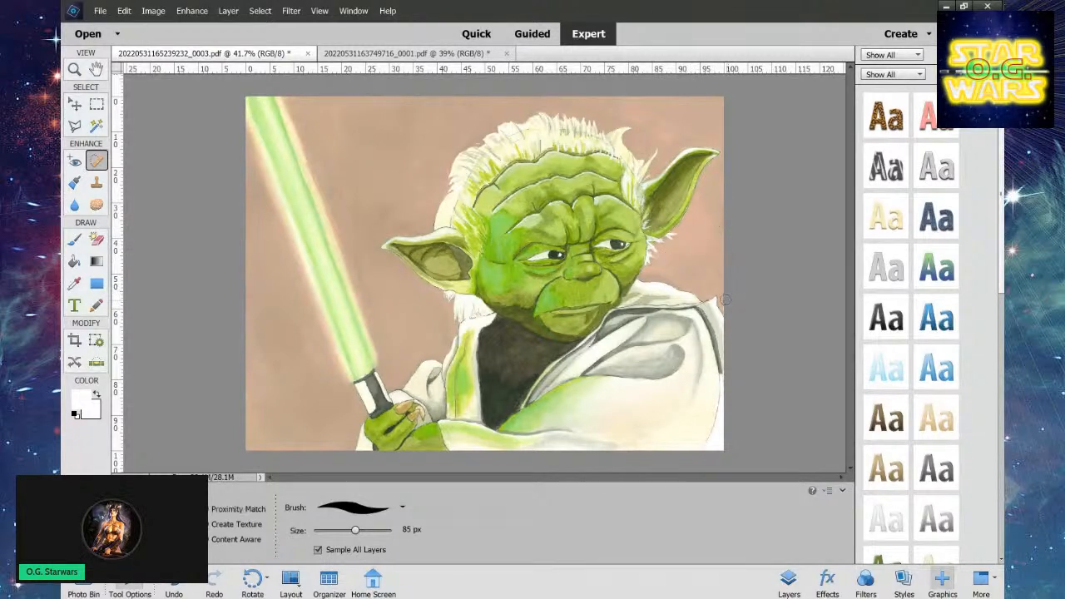
pyautogui.moveTo(726, 304)
pyautogui.mouseDown()
pyautogui.moveTo(722, 273)
pyautogui.moveTo(714, 287)
pyautogui.mouseUp()
pyautogui.moveTo(675, 130)
pyautogui.mouseDown()
pyautogui.moveTo(665, 141)
pyautogui.moveTo(671, 113)
pyautogui.moveTo(703, 137)
pyautogui.moveTo(692, 140)
pyautogui.mouseUp()
pyautogui.moveTo(633, 106)
pyautogui.mouseDown()
pyautogui.moveTo(623, 116)
pyautogui.moveTo(646, 110)
pyautogui.mouseUp()
# Heal the remaining background spots left of the hair, beside the blade's upper end and down the picture's left side to the hilt.
pyautogui.moveTo(426, 141)
pyautogui.mouseDown()
pyautogui.moveTo(425, 129)
pyautogui.moveTo(426, 140)
pyautogui.mouseUp()
pyautogui.moveTo(370, 111); pyautogui.dragTo(362, 108)
pyautogui.moveTo(290, 102); pyautogui.dragTo(340, 97)
pyautogui.moveTo(259, 273)
pyautogui.mouseDown()
pyautogui.moveTo(256, 251)
pyautogui.moveTo(263, 283)
pyautogui.moveTo(274, 226)
pyautogui.moveTo(282, 249)
pyautogui.moveTo(251, 243)
pyautogui.mouseUp()
pyautogui.moveTo(259, 334)
pyautogui.mouseDown()
pyautogui.moveTo(253, 447)
pyautogui.moveTo(263, 439)
pyautogui.moveTo(275, 447)
pyautogui.moveTo(288, 437)
pyautogui.moveTo(353, 443)
pyautogui.mouseUp()
pyautogui.moveTo(348, 441)
pyautogui.mouseDown()
pyautogui.moveTo(335, 446)
pyautogui.moveTo(328, 416)
pyautogui.moveTo(348, 405)
pyautogui.moveTo(347, 391)
pyautogui.mouseUp()
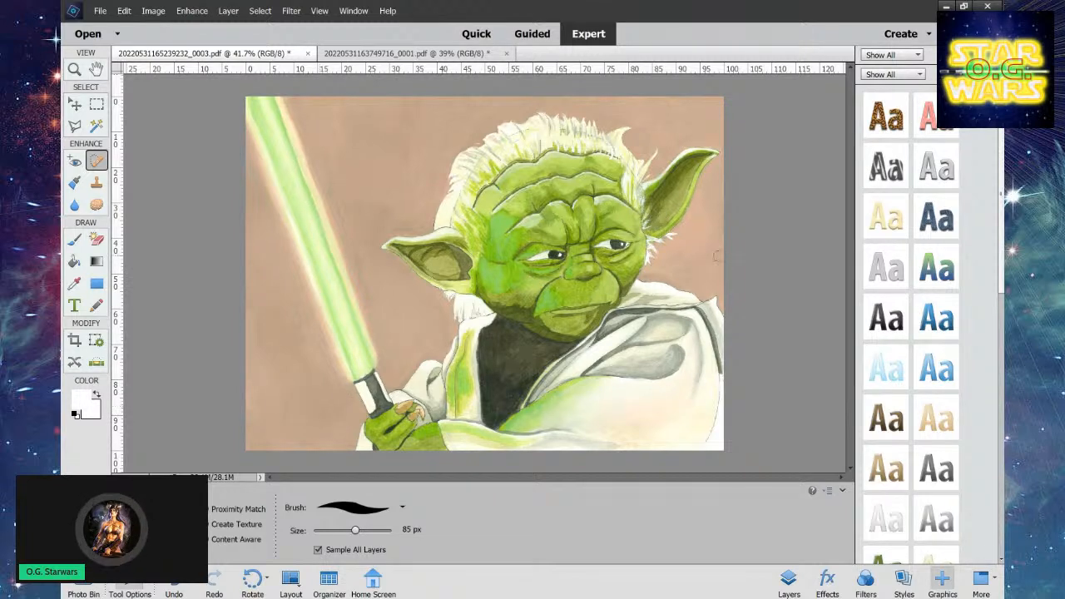
# Touch up the background at the right edge above the robe, above the hair, above the left sleeve and near the blade's upper end.
pyautogui.moveTo(719, 285); pyautogui.dragTo(713, 259)
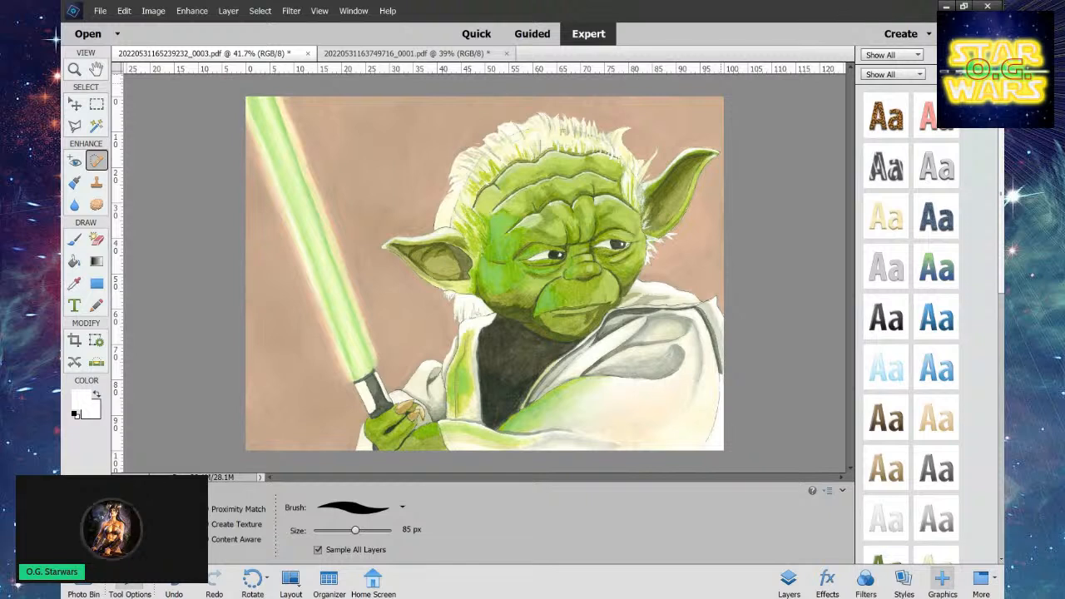
pyautogui.moveTo(489, 105)
pyautogui.mouseDown()
pyautogui.moveTo(519, 100)
pyautogui.moveTo(478, 108)
pyautogui.moveTo(587, 99)
pyautogui.mouseUp()
pyautogui.moveTo(419, 348)
pyautogui.mouseDown()
pyautogui.moveTo(401, 372)
pyautogui.moveTo(391, 366)
pyautogui.moveTo(421, 336)
pyautogui.mouseUp()
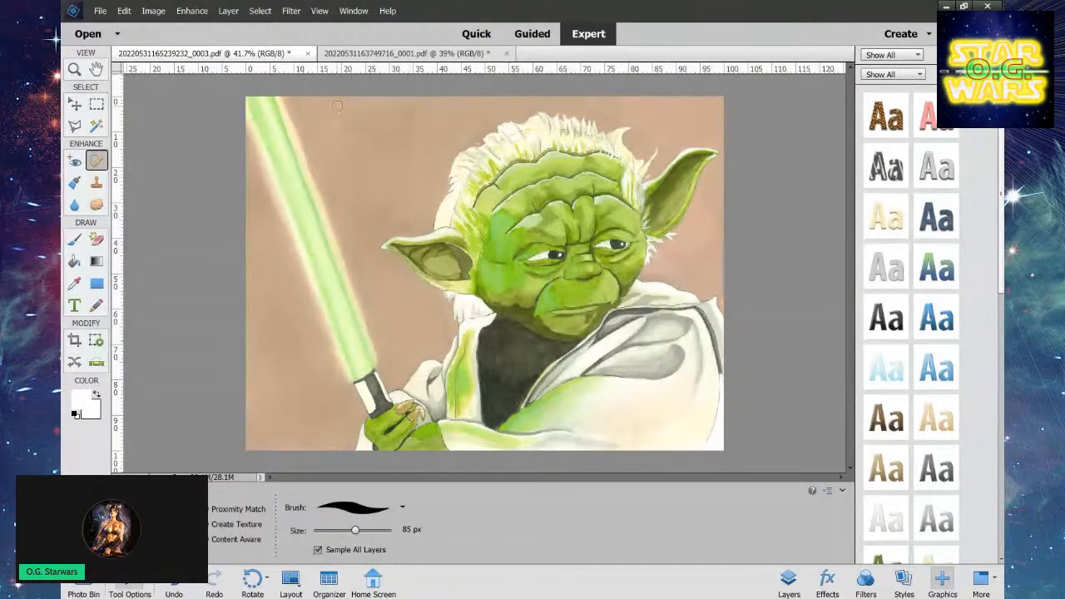
pyautogui.moveTo(332, 106)
pyautogui.mouseDown()
pyautogui.moveTo(336, 124)
pyautogui.moveTo(311, 114)
pyautogui.mouseUp()
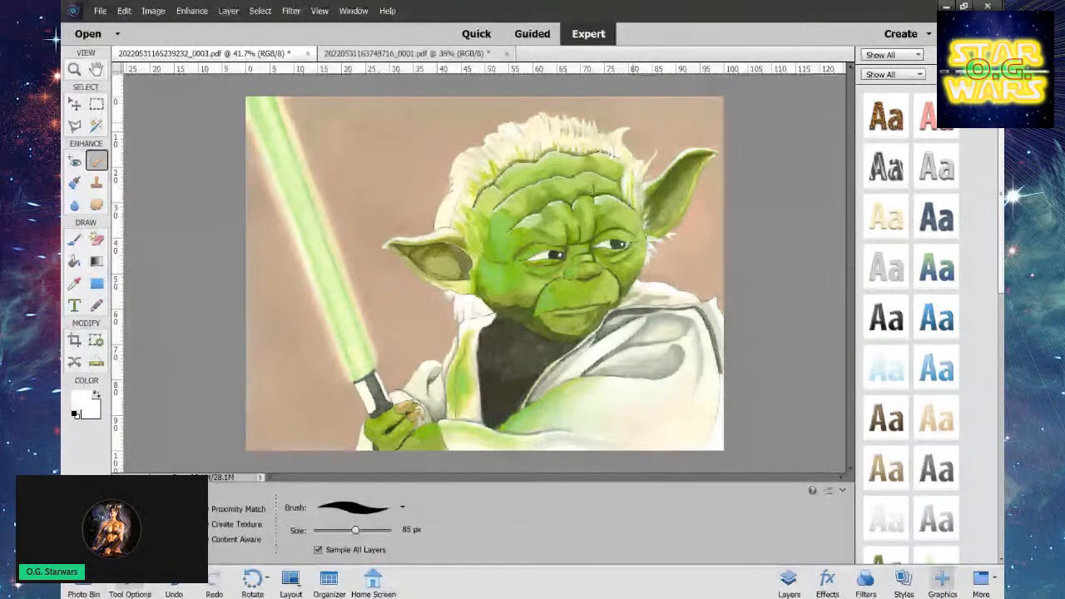
# Spot-heal the background beside and below the right-hand ear and along the blade's left side, undoing one unwanted stroke.
pyautogui.moveTo(707, 191)
pyautogui.mouseDown()
pyautogui.moveTo(692, 231)
pyautogui.moveTo(706, 193)
pyautogui.moveTo(709, 218)
pyautogui.moveTo(688, 257)
pyautogui.moveTo(646, 274)
pyautogui.moveTo(698, 266)
pyautogui.mouseUp()
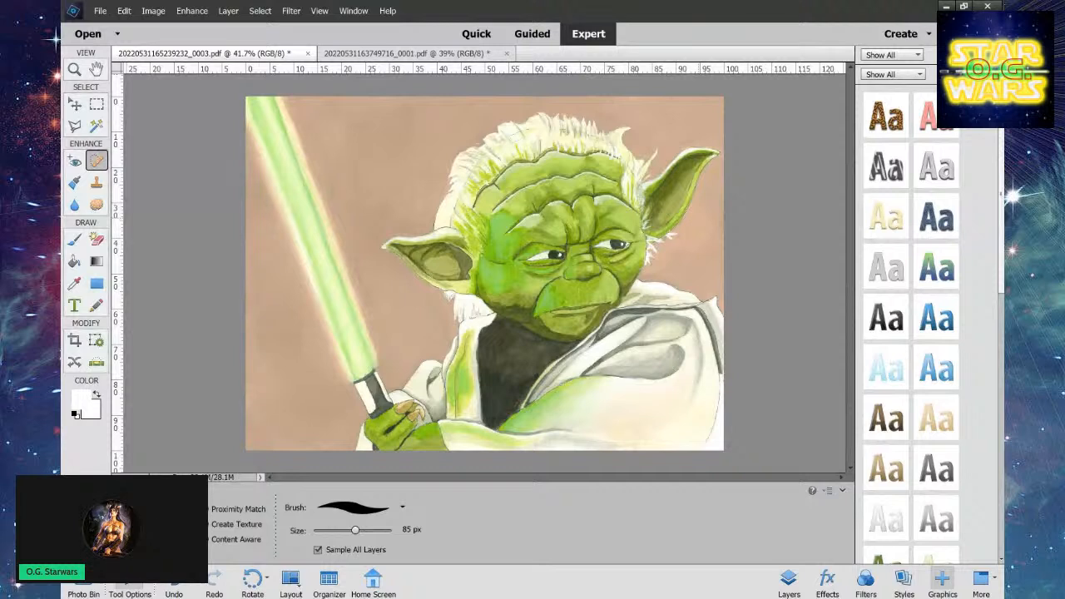
pyautogui.moveTo(259, 206)
pyautogui.mouseDown()
pyautogui.moveTo(262, 170)
pyautogui.moveTo(287, 258)
pyautogui.mouseUp()
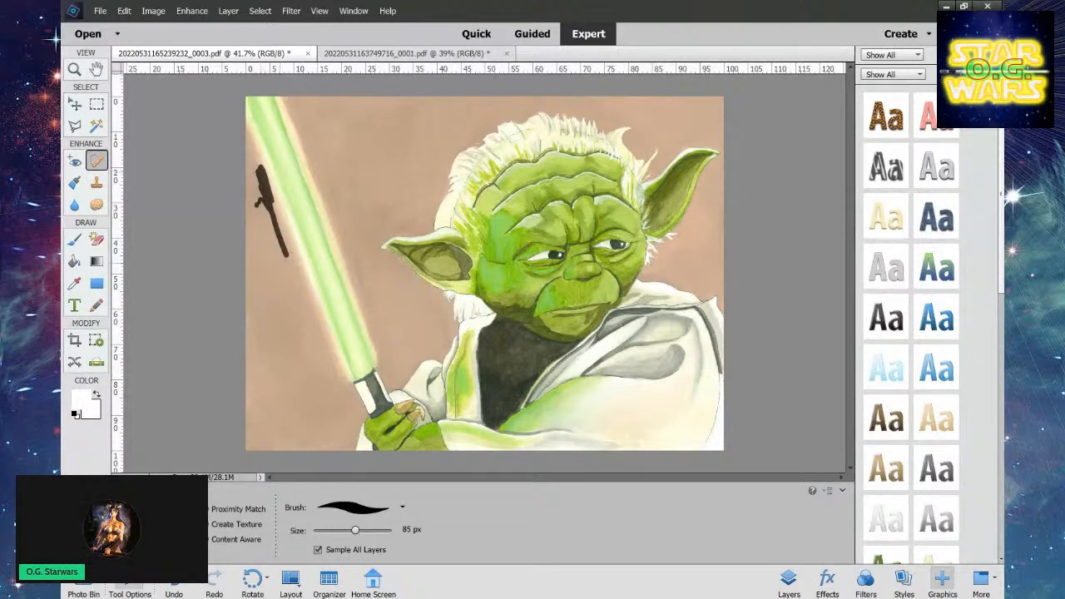
pyautogui.moveTo(273, 190)
pyautogui.mouseDown()
pyautogui.moveTo(257, 160)
pyautogui.moveTo(298, 284)
pyautogui.mouseUp()
pyautogui.click(174, 580)
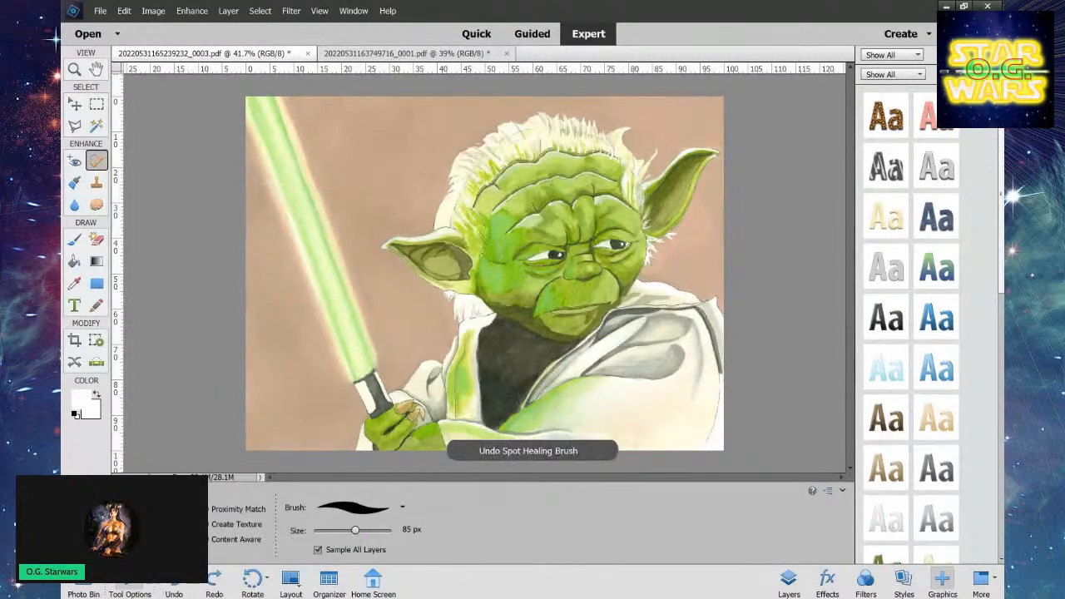
pyautogui.moveTo(310, 300)
pyautogui.mouseDown()
pyautogui.moveTo(300, 289)
pyautogui.moveTo(335, 374)
pyautogui.moveTo(308, 298)
pyautogui.mouseUp()
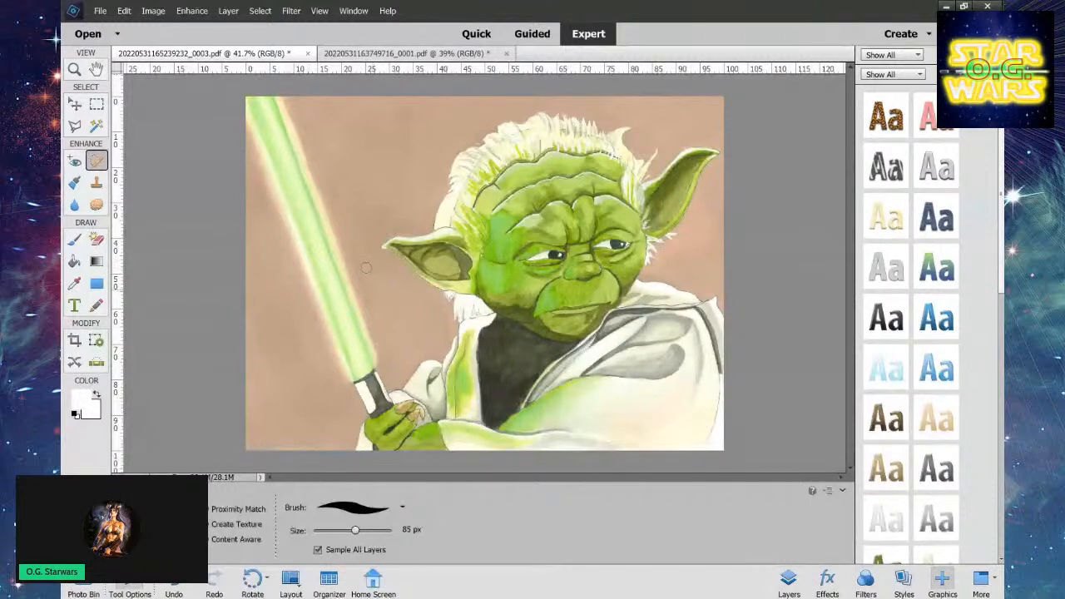
pyautogui.moveTo(283, 244); pyautogui.dragTo(292, 273)
pyautogui.moveTo(305, 316)
pyautogui.mouseDown()
pyautogui.moveTo(331, 352)
pyautogui.moveTo(299, 268)
pyautogui.mouseUp()
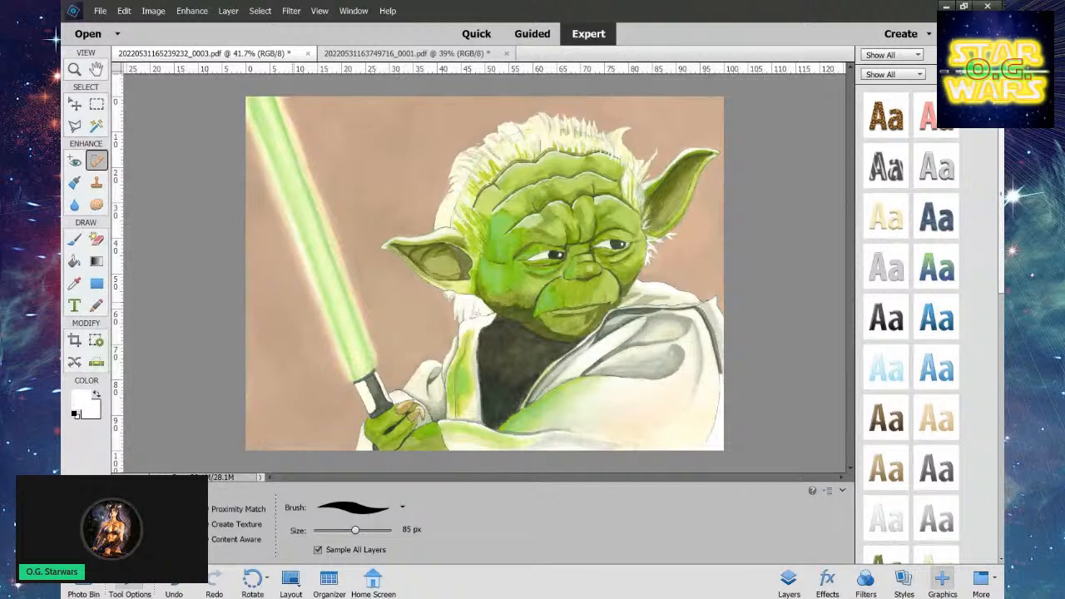
# Touch up the background around the hair, right-hand ear, left sleeve and both sides of the blade, undoing the stroke made on the blade.
pyautogui.moveTo(620, 106)
pyautogui.mouseDown()
pyautogui.moveTo(670, 100)
pyautogui.moveTo(627, 106)
pyautogui.moveTo(649, 133)
pyautogui.mouseUp()
pyautogui.moveTo(707, 188); pyautogui.dragTo(697, 256)
pyautogui.moveTo(446, 317); pyautogui.dragTo(448, 333)
pyautogui.moveTo(330, 163)
pyautogui.mouseDown()
pyautogui.moveTo(317, 190)
pyautogui.moveTo(321, 158)
pyautogui.moveTo(345, 188)
pyautogui.moveTo(343, 218)
pyautogui.mouseUp()
pyautogui.moveTo(296, 101); pyautogui.dragTo(290, 98)
pyautogui.moveTo(303, 165); pyautogui.dragTo(309, 203)
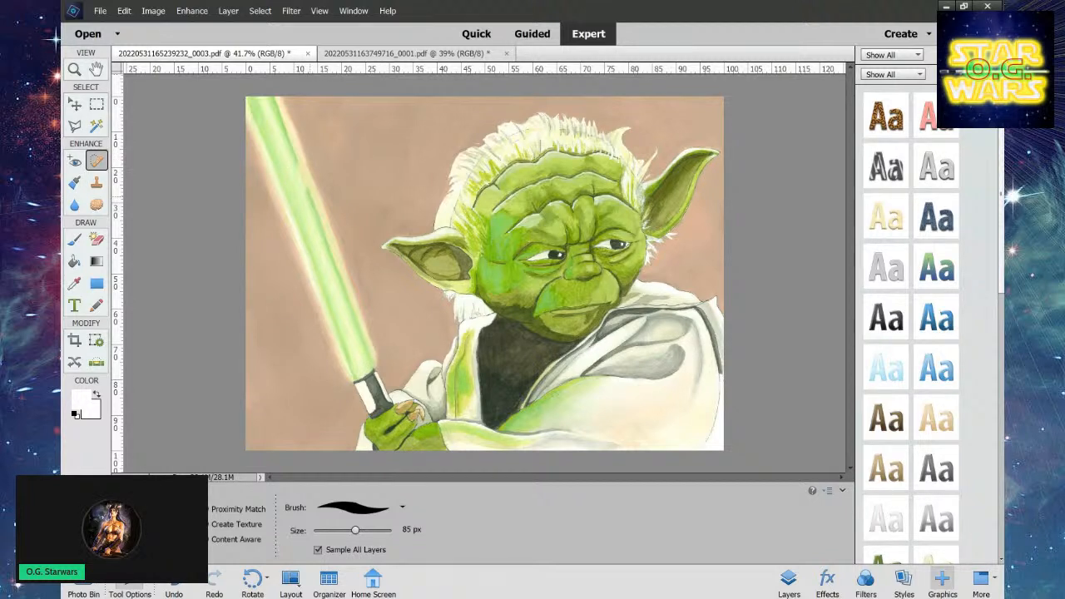
pyautogui.click(174, 581)
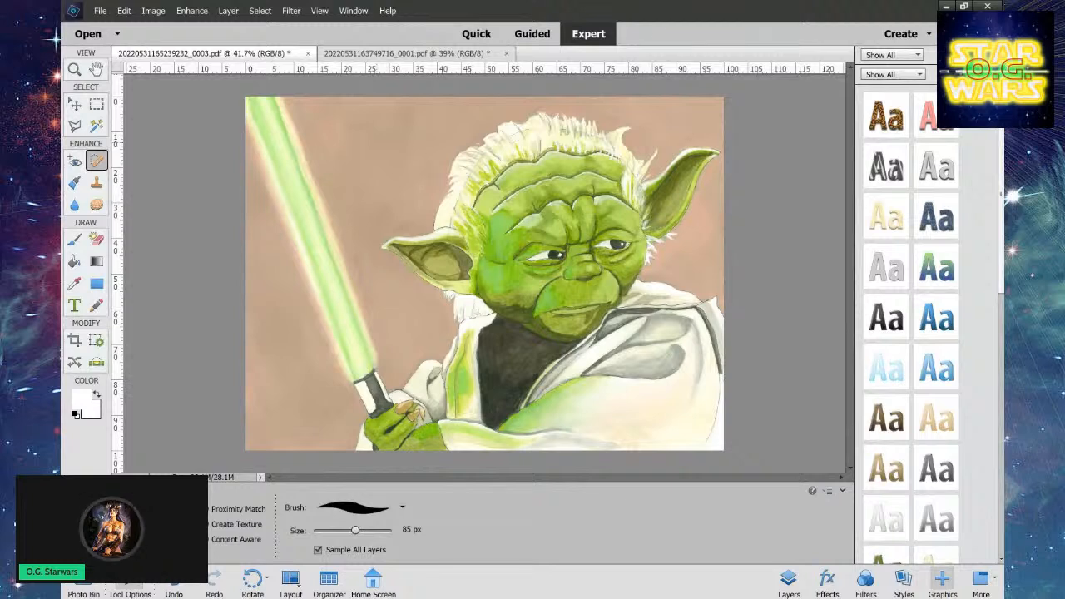
pyautogui.moveTo(266, 281); pyautogui.dragTo(262, 286)
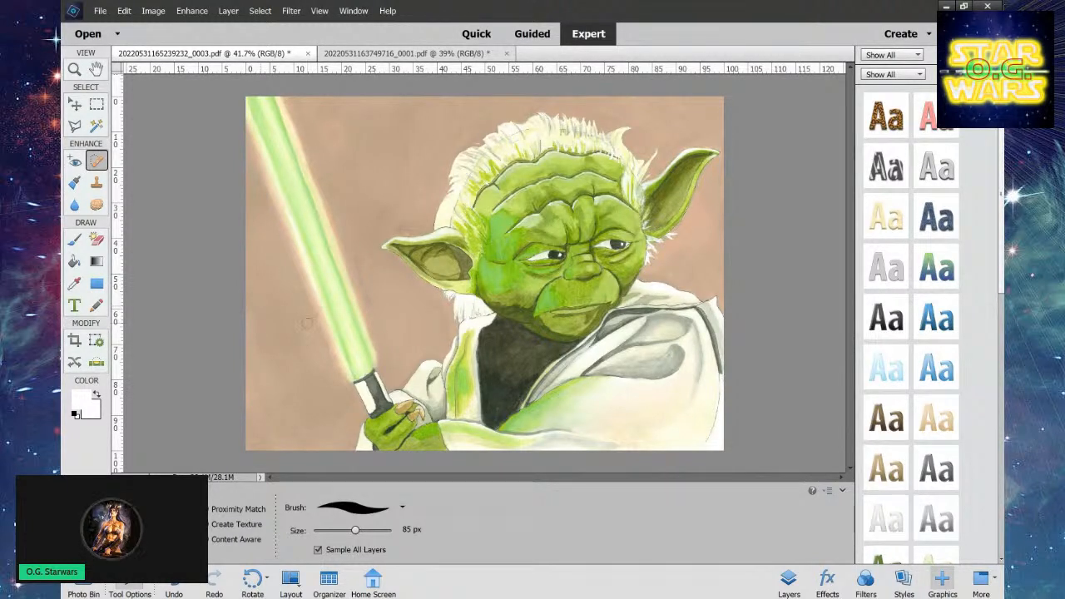
pyautogui.moveTo(317, 326)
pyautogui.mouseDown()
pyautogui.moveTo(312, 312)
pyautogui.moveTo(325, 339)
pyautogui.moveTo(318, 318)
pyautogui.mouseUp()
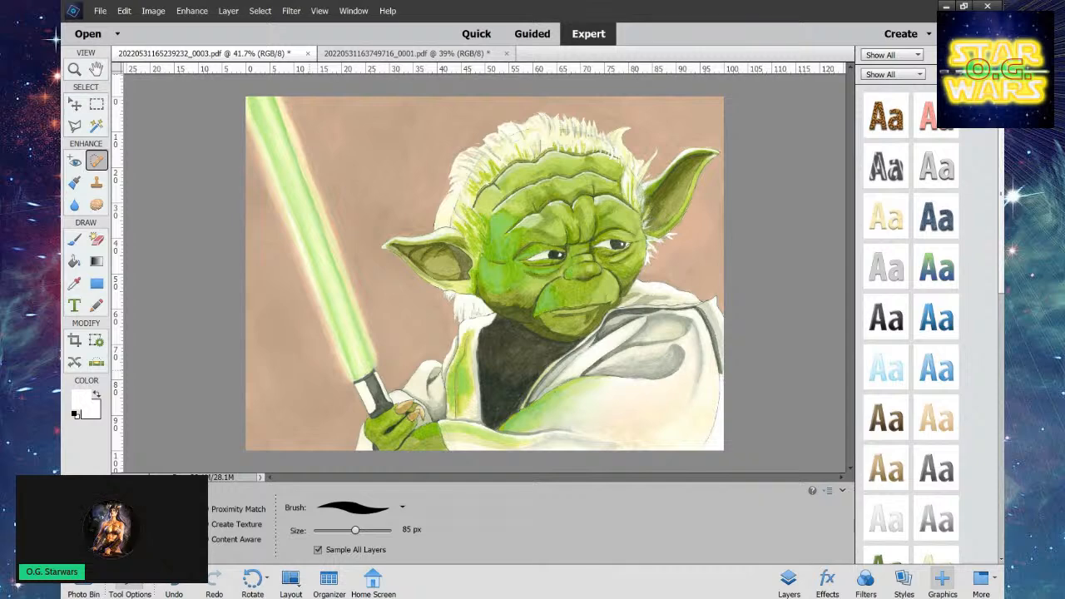
# Zoom to 80% and spot-heal the background along both sides of the blade's lower half with the 85 px brush.
pyautogui.press('z')
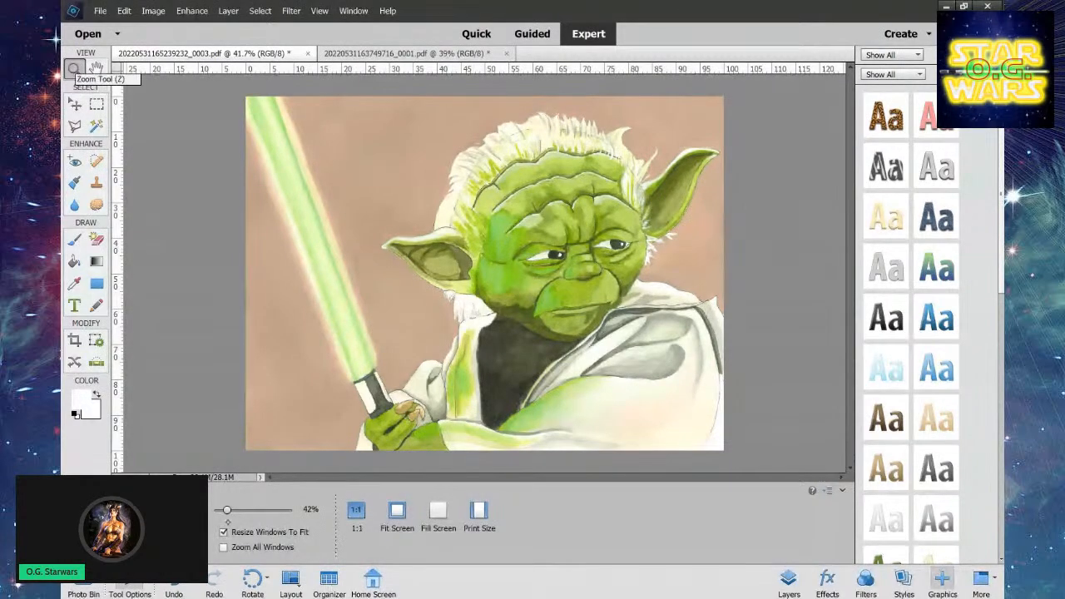
pyautogui.moveTo(226, 510); pyautogui.dragTo(239, 511)
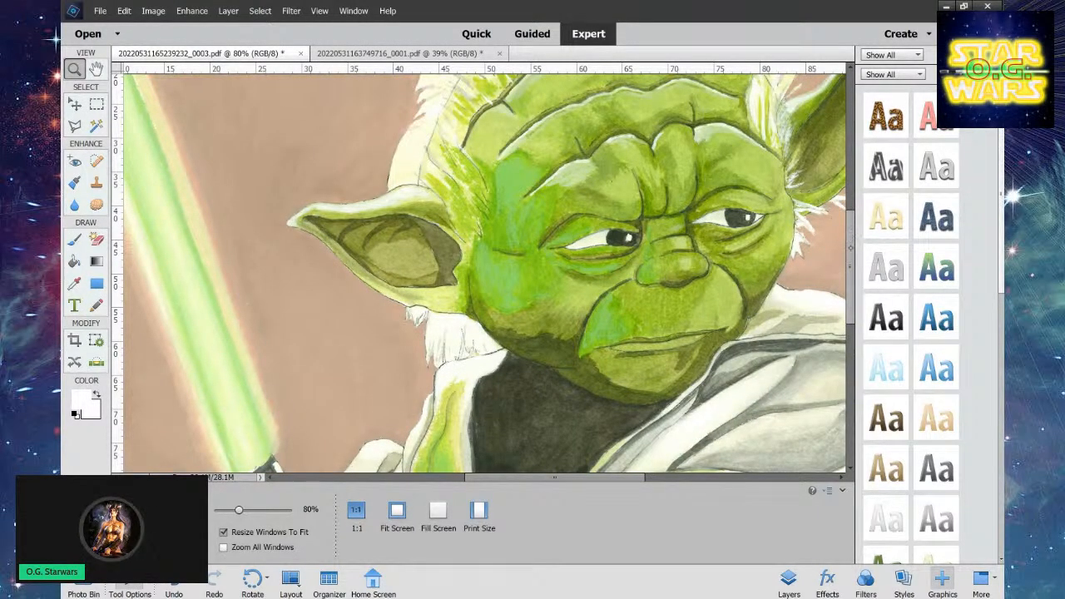
pyautogui.scroll(-2, 849, 283)
pyautogui.scroll(-2, 849, 290)
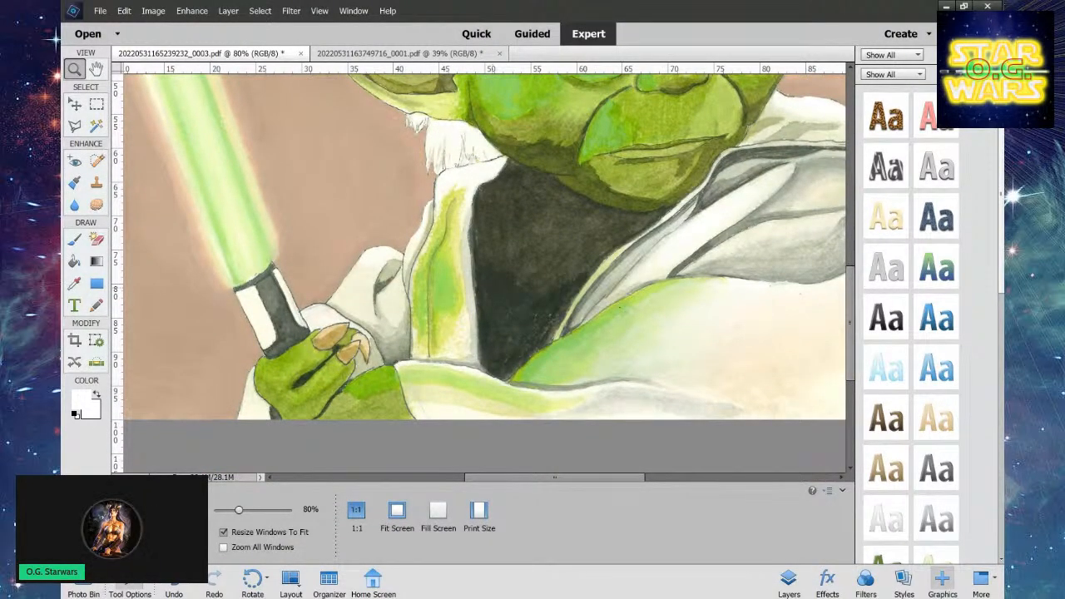
pyautogui.press('j')
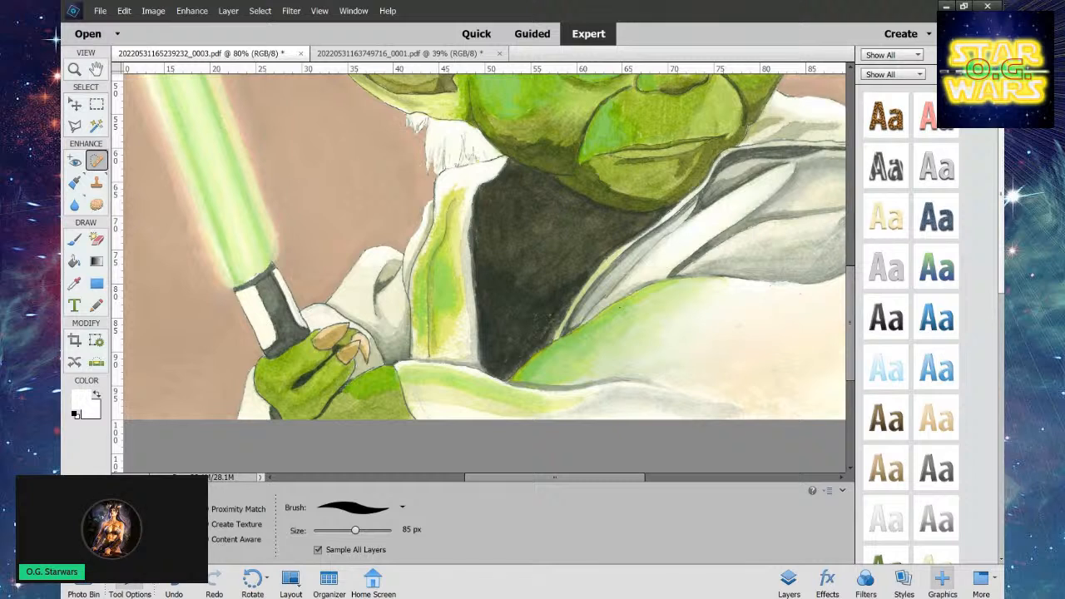
pyautogui.moveTo(187, 237)
pyautogui.mouseDown()
pyautogui.moveTo(195, 245)
pyautogui.moveTo(179, 250)
pyautogui.moveTo(191, 279)
pyautogui.moveTo(218, 300)
pyautogui.mouseUp()
pyautogui.moveTo(283, 181); pyautogui.dragTo(280, 215)
pyautogui.moveTo(247, 111)
pyautogui.mouseDown()
pyautogui.moveTo(249, 90)
pyautogui.moveTo(257, 129)
pyautogui.mouseUp()
# Heal the blotchy background between the blade and the robe, below the left-hand ear and above the sleeve.
pyautogui.moveTo(377, 155)
pyautogui.mouseDown()
pyautogui.moveTo(383, 207)
pyautogui.moveTo(364, 223)
pyautogui.mouseUp()
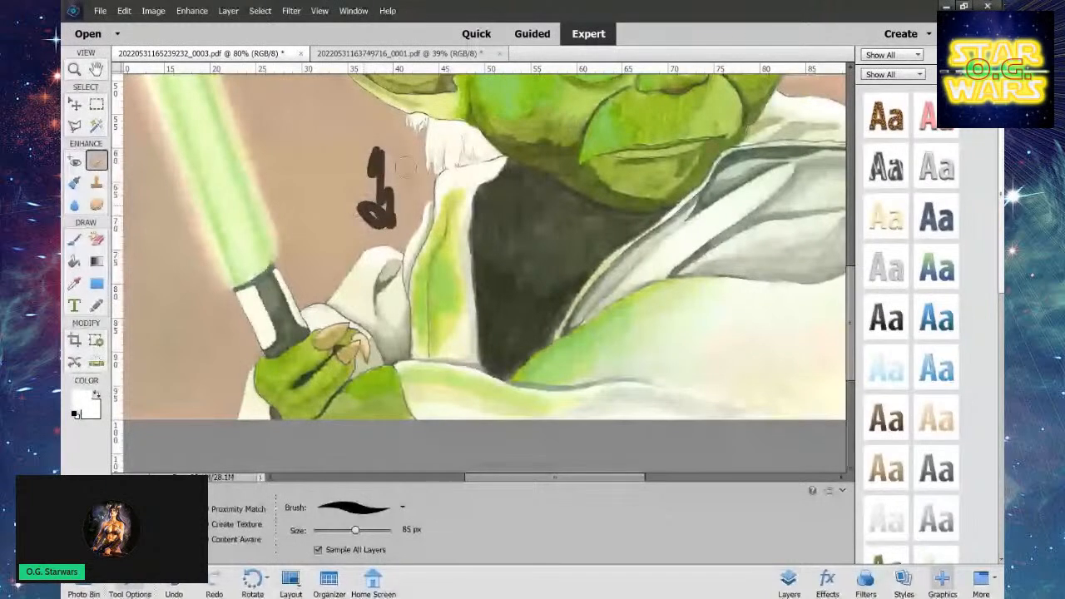
pyautogui.moveTo(411, 161)
pyautogui.mouseDown()
pyautogui.moveTo(404, 133)
pyautogui.moveTo(391, 139)
pyautogui.moveTo(416, 193)
pyautogui.moveTo(412, 218)
pyautogui.moveTo(380, 227)
pyautogui.moveTo(315, 278)
pyautogui.moveTo(296, 275)
pyautogui.moveTo(327, 208)
pyautogui.mouseUp()
pyautogui.moveTo(359, 155)
pyautogui.mouseDown()
pyautogui.moveTo(356, 179)
pyautogui.moveTo(416, 162)
pyautogui.moveTo(389, 240)
pyautogui.moveTo(432, 177)
pyautogui.moveTo(408, 229)
pyautogui.mouseUp()
pyautogui.moveTo(330, 291)
pyautogui.mouseDown()
pyautogui.moveTo(341, 250)
pyautogui.moveTo(325, 221)
pyautogui.mouseUp()
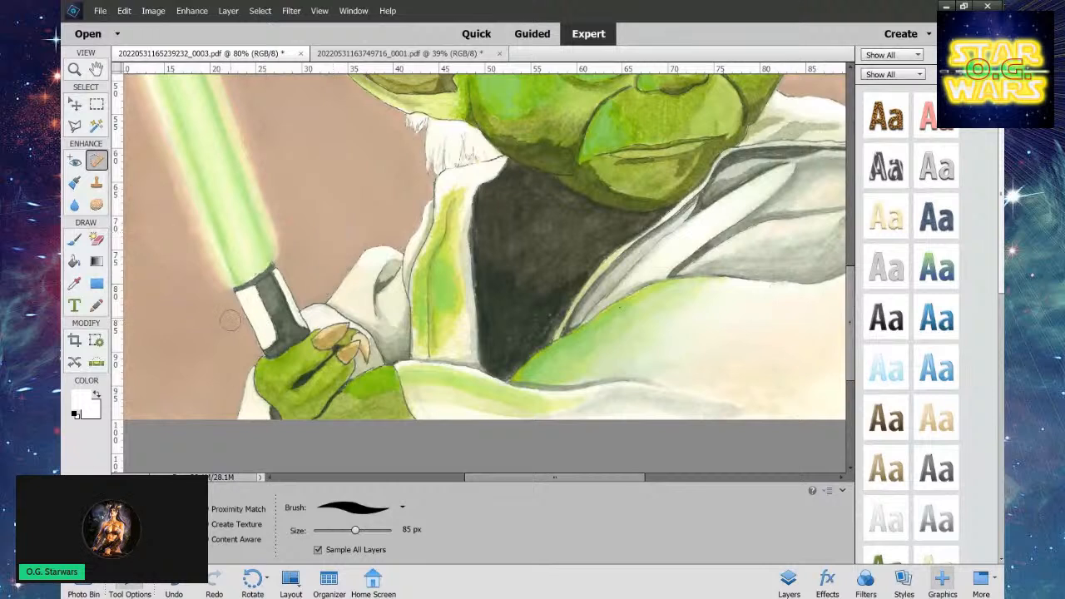
# Heal the background left of the hilt and hand, left of the blade's lower end and right of its upper part.
pyautogui.moveTo(231, 329)
pyautogui.mouseDown()
pyautogui.moveTo(226, 311)
pyautogui.moveTo(237, 336)
pyautogui.moveTo(221, 404)
pyautogui.mouseUp()
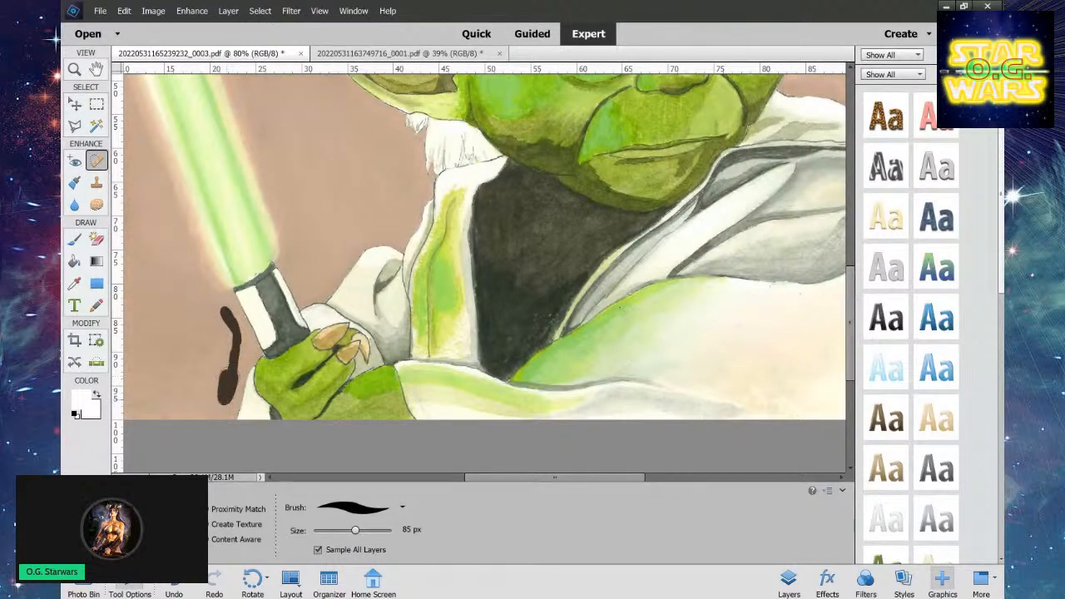
pyautogui.click(162, 289)
pyautogui.click(193, 290)
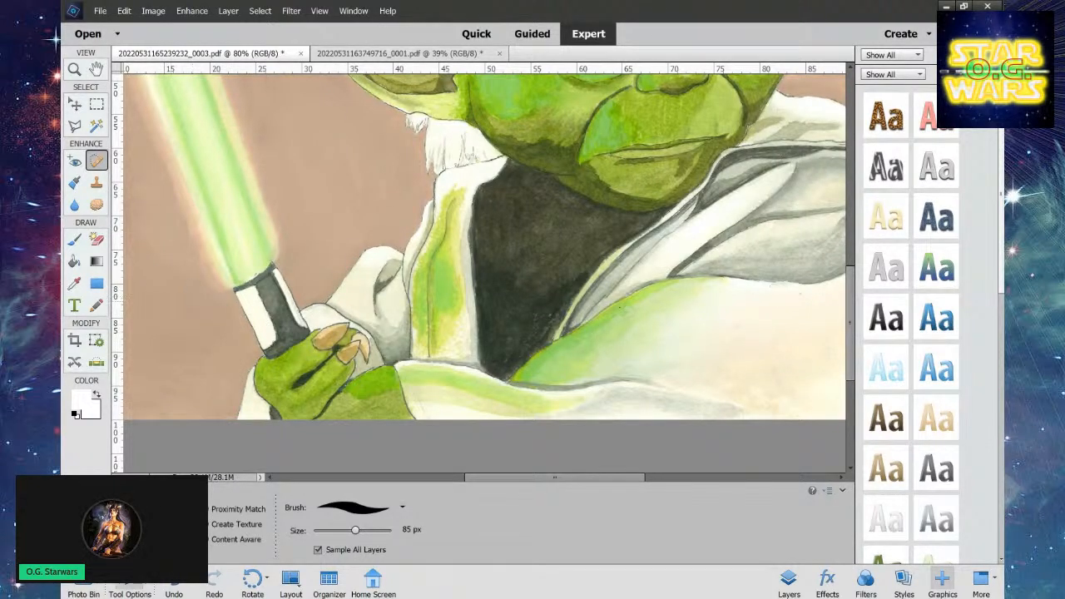
pyautogui.moveTo(268, 111); pyautogui.dragTo(256, 135)
pyautogui.moveTo(311, 102); pyautogui.dragTo(305, 116)
# Spot-heal the middle and left edge of the dark undershirt, reducing the brush size to 48 px.
pyautogui.moveTo(523, 282)
pyautogui.mouseDown()
pyautogui.moveTo(514, 334)
pyautogui.moveTo(567, 281)
pyautogui.moveTo(560, 297)
pyautogui.moveTo(485, 275)
pyautogui.moveTo(478, 308)
pyautogui.moveTo(496, 348)
pyautogui.mouseUp()
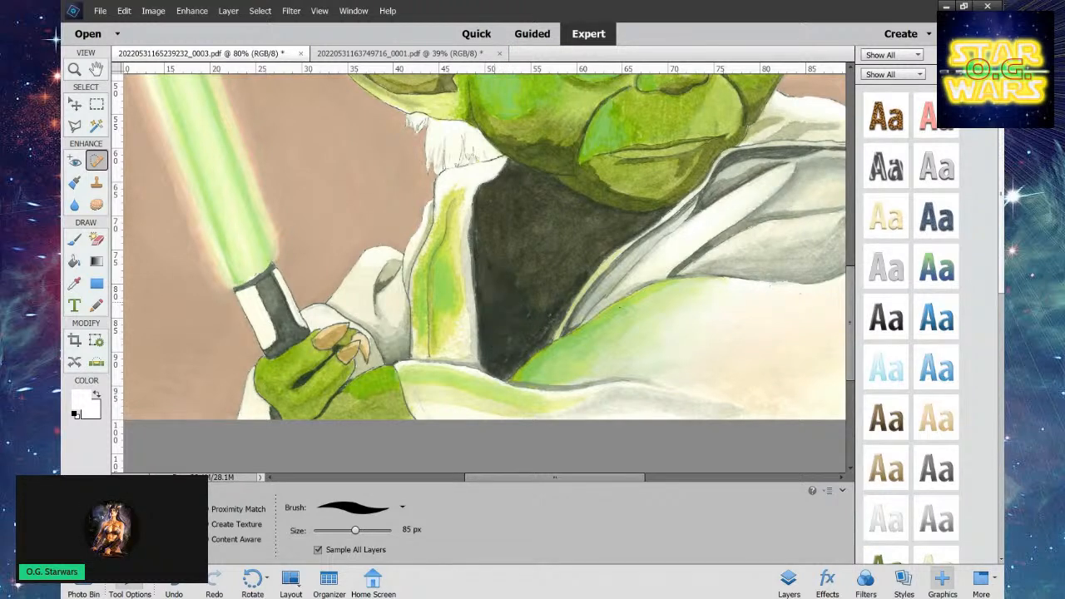
pyautogui.press('[')
pyautogui.press('[')
pyautogui.press('[')
pyautogui.press('[')
pyautogui.press('[')
pyautogui.press('[')
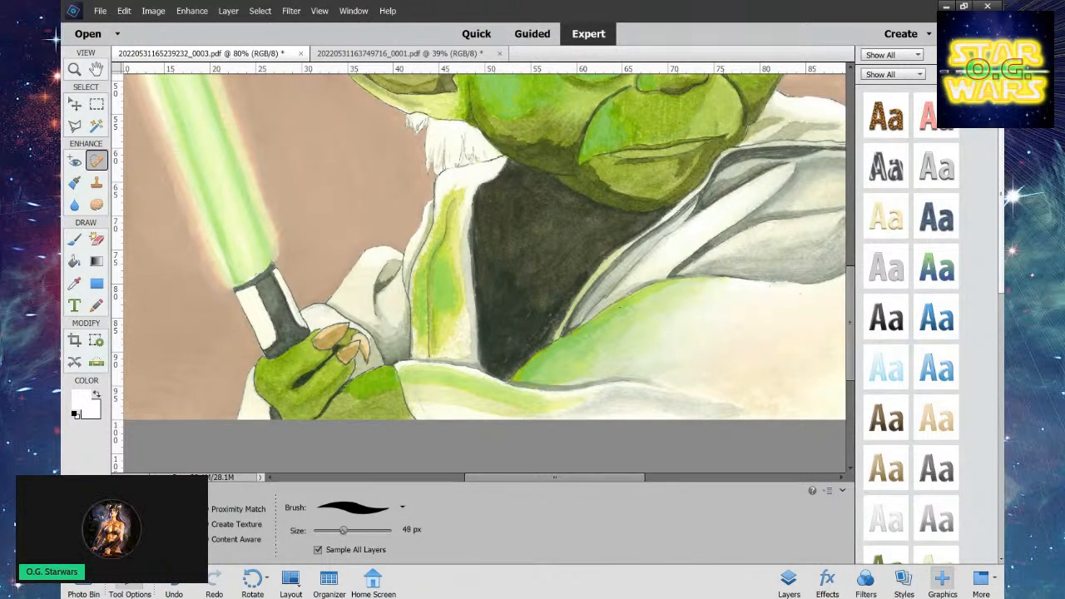
pyautogui.moveTo(475, 263)
pyautogui.mouseDown()
pyautogui.moveTo(476, 228)
pyautogui.moveTo(476, 280)
pyautogui.moveTo(477, 268)
pyautogui.moveTo(490, 274)
pyautogui.moveTo(485, 302)
pyautogui.moveTo(481, 285)
pyautogui.moveTo(479, 295)
pyautogui.moveTo(489, 339)
pyautogui.mouseUp()
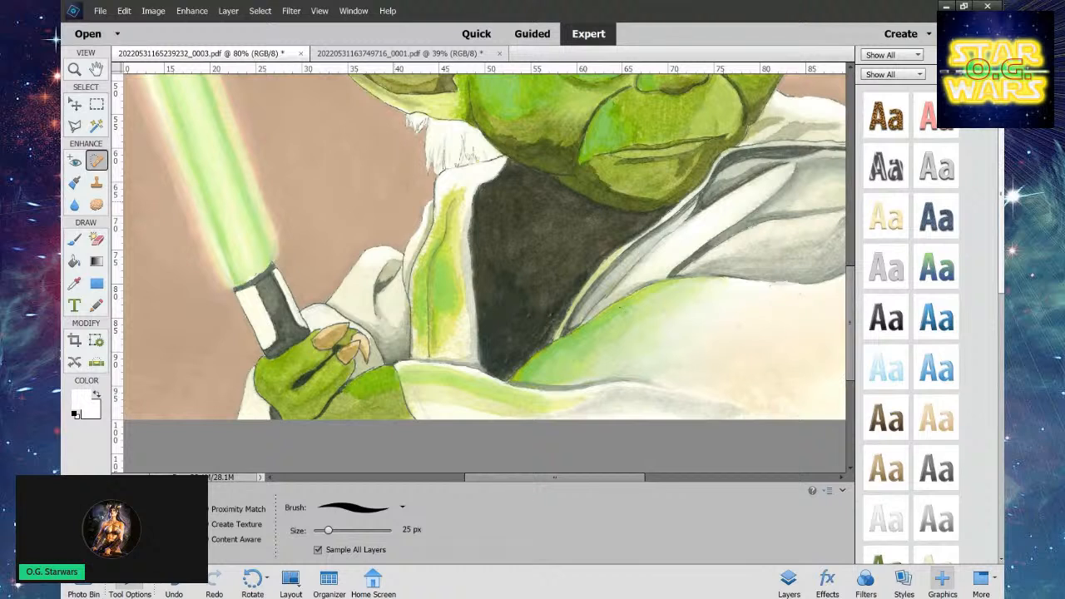
# Heal the lower part of the dark undershirt and its edge along the robe with a 25 px brush.
pyautogui.moveTo(516, 306)
pyautogui.mouseDown()
pyautogui.moveTo(526, 326)
pyautogui.moveTo(550, 330)
pyautogui.moveTo(564, 300)
pyautogui.moveTo(535, 348)
pyautogui.moveTo(483, 367)
pyautogui.moveTo(497, 366)
pyautogui.mouseUp()
pyautogui.moveTo(547, 313)
pyautogui.mouseDown()
pyautogui.moveTo(549, 336)
pyautogui.moveTo(508, 376)
pyautogui.mouseUp()
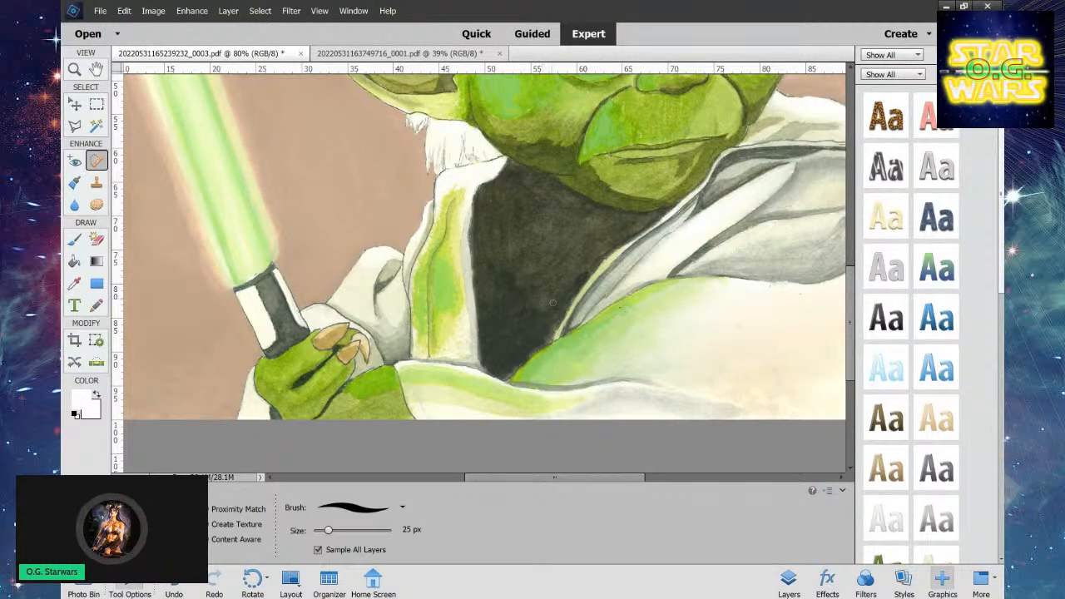
pyautogui.moveTo(552, 303)
pyautogui.mouseDown()
pyautogui.moveTo(578, 278)
pyautogui.moveTo(541, 333)
pyautogui.moveTo(550, 350)
pyautogui.moveTo(512, 378)
pyautogui.moveTo(564, 339)
pyautogui.mouseUp()
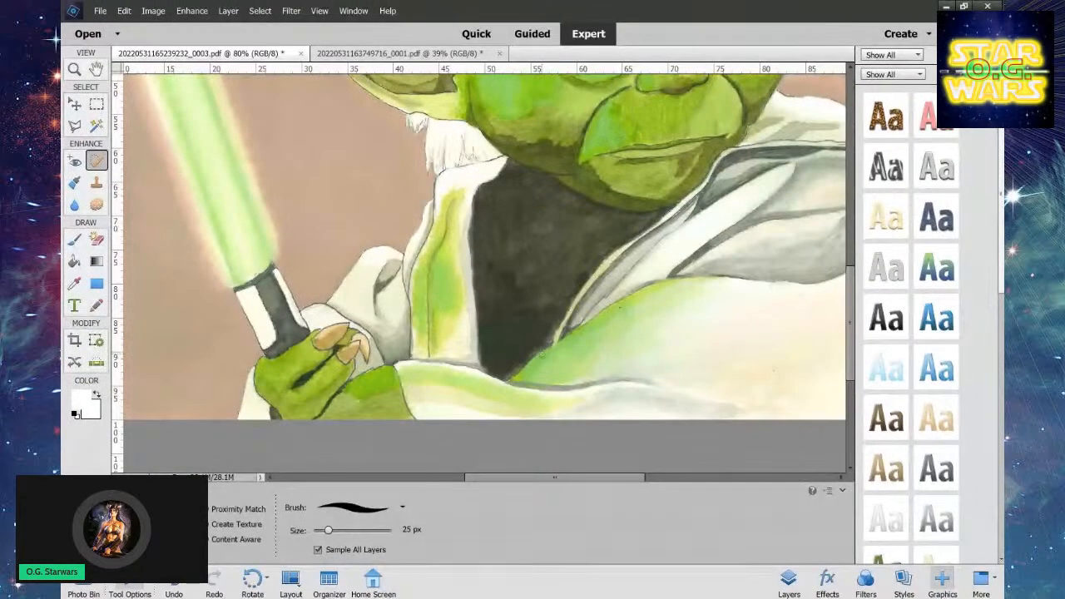
pyautogui.moveTo(546, 350); pyautogui.dragTo(516, 378)
pyautogui.moveTo(552, 344)
pyautogui.mouseDown()
pyautogui.moveTo(518, 376)
pyautogui.moveTo(541, 351)
pyautogui.moveTo(527, 367)
pyautogui.mouseUp()
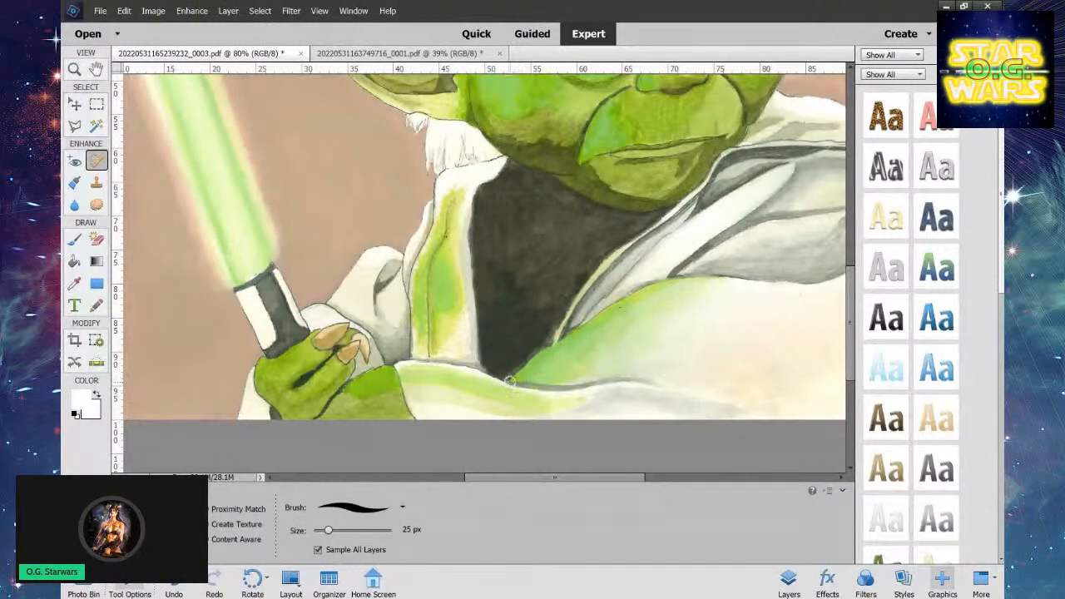
pyautogui.rightClick(510, 379)
pyautogui.click(636, 506)
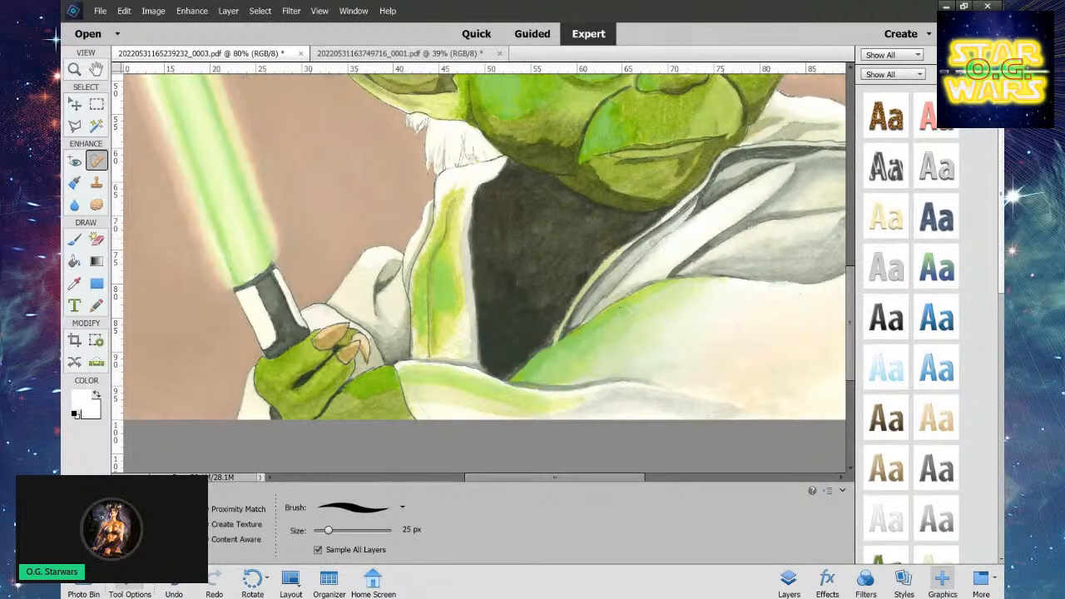
# Heal the remaining light spots in the upper, middle and right-hand areas of the dark undershirt.
pyautogui.moveTo(547, 208)
pyautogui.mouseDown()
pyautogui.moveTo(513, 166)
pyautogui.moveTo(553, 210)
pyautogui.mouseUp()
pyautogui.moveTo(583, 227)
pyautogui.mouseDown()
pyautogui.moveTo(546, 265)
pyautogui.moveTo(599, 228)
pyautogui.moveTo(566, 285)
pyautogui.moveTo(599, 249)
pyautogui.moveTo(578, 277)
pyautogui.mouseUp()
pyautogui.moveTo(555, 322); pyautogui.dragTo(547, 341)
pyautogui.moveTo(568, 294)
pyautogui.mouseDown()
pyautogui.moveTo(601, 253)
pyautogui.moveTo(548, 304)
pyautogui.moveTo(521, 306)
pyautogui.moveTo(514, 283)
pyautogui.moveTo(533, 292)
pyautogui.moveTo(564, 283)
pyautogui.moveTo(606, 246)
pyautogui.moveTo(529, 297)
pyautogui.moveTo(506, 246)
pyautogui.moveTo(511, 264)
pyautogui.mouseUp()
pyautogui.moveTo(491, 196)
pyautogui.mouseDown()
pyautogui.moveTo(481, 190)
pyautogui.moveTo(476, 207)
pyautogui.moveTo(501, 178)
pyautogui.moveTo(494, 196)
pyautogui.moveTo(479, 194)
pyautogui.mouseUp()
pyautogui.moveTo(790, 151); pyautogui.dragTo(725, 163)
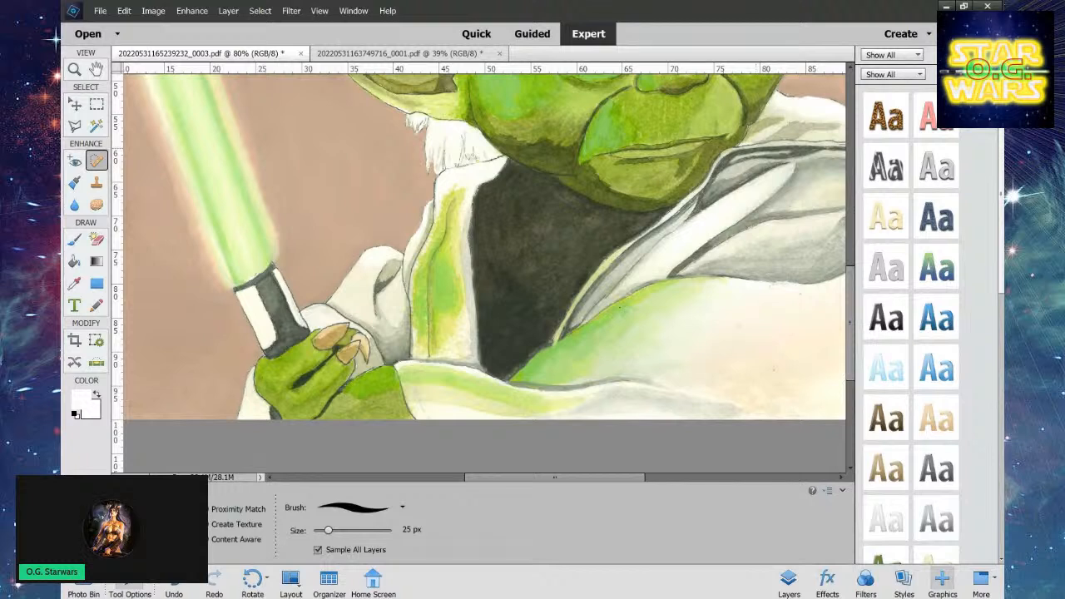
pyautogui.hotkey('ctrl', 'z')
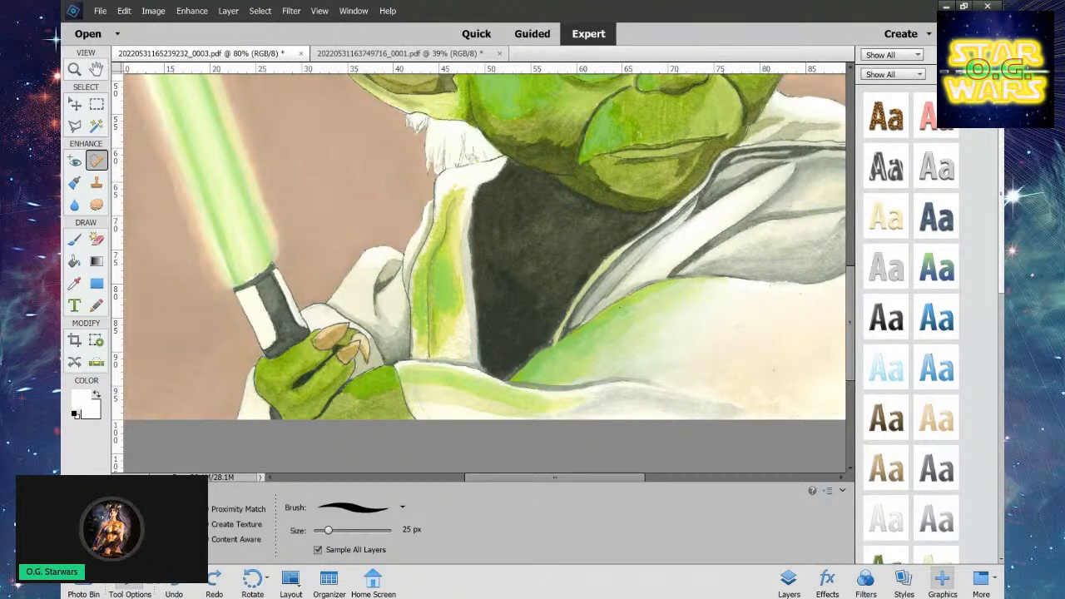
pyautogui.hotkey('ctrl', 'z')
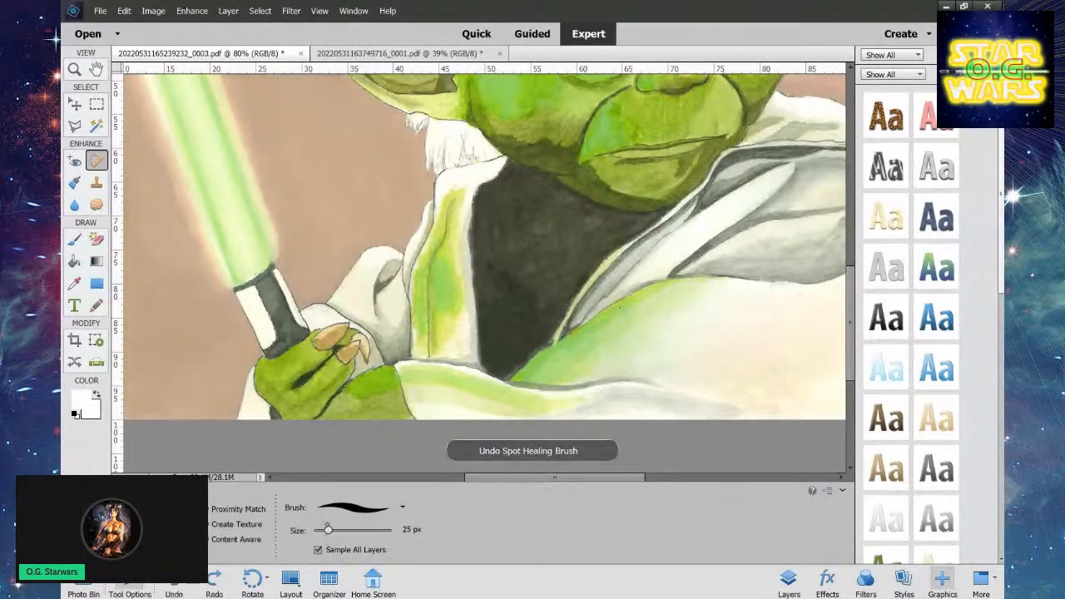
# Set the brush size to 13 px and try healing the dark fold line below the robe's collar, undoing the stroke.
pyautogui.moveTo(328, 531); pyautogui.dragTo(321, 530)
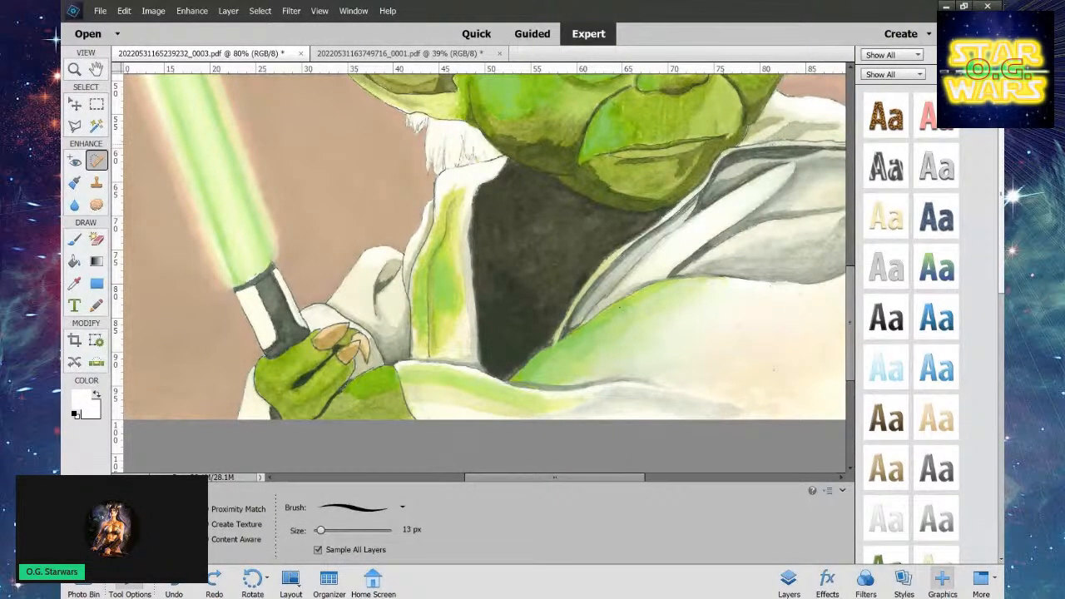
pyautogui.moveTo(761, 153)
pyautogui.mouseDown()
pyautogui.moveTo(779, 152)
pyautogui.moveTo(722, 163)
pyautogui.moveTo(811, 151)
pyautogui.moveTo(734, 157)
pyautogui.mouseUp()
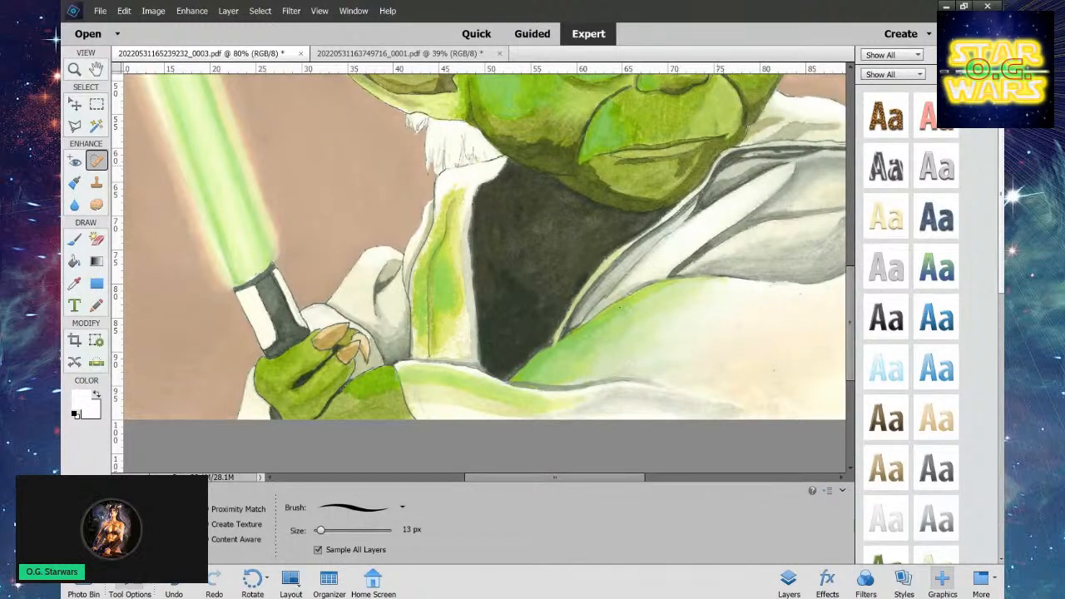
pyautogui.click(173, 580)
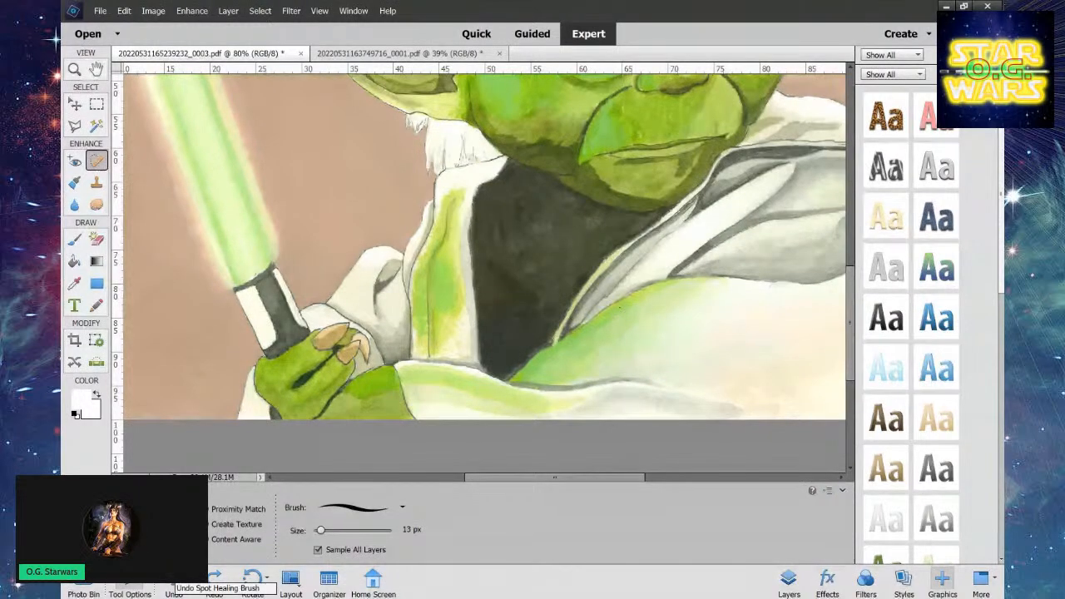
# Spot-heal the background above the robe's right-hand shoulder and along the outer edge of the right-hand ear.
pyautogui.moveTo(560, 477); pyautogui.dragTo(612, 477)
pyautogui.moveTo(699, 117)
pyautogui.mouseDown()
pyautogui.moveTo(713, 91)
pyautogui.moveTo(724, 117)
pyautogui.moveTo(704, 93)
pyautogui.moveTo(697, 118)
pyautogui.moveTo(721, 106)
pyautogui.mouseUp()
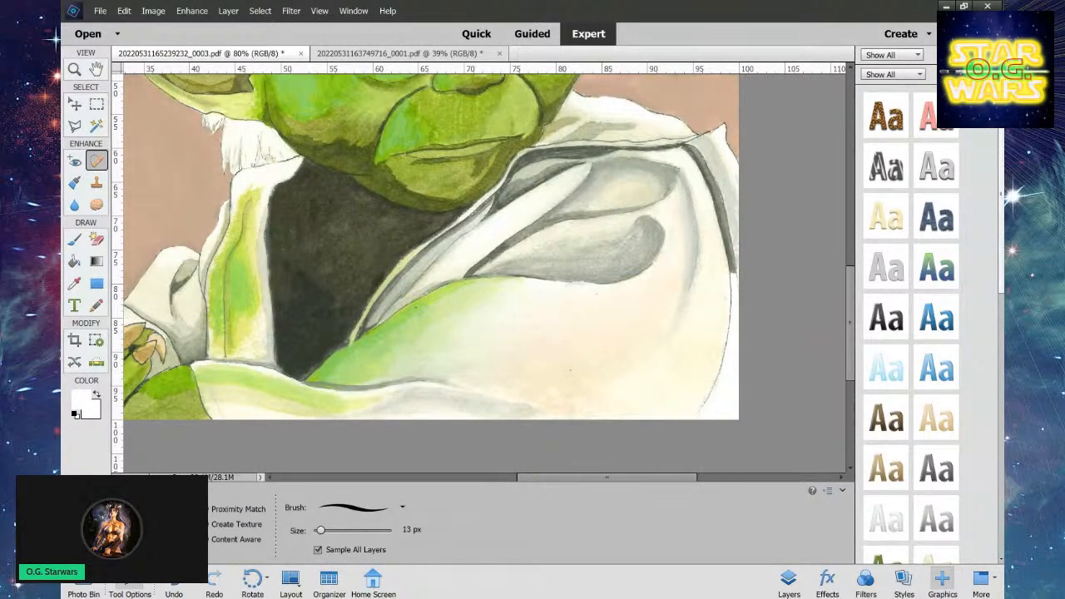
pyautogui.moveTo(629, 86); pyautogui.dragTo(672, 81)
pyautogui.scroll(3, 431, 273)
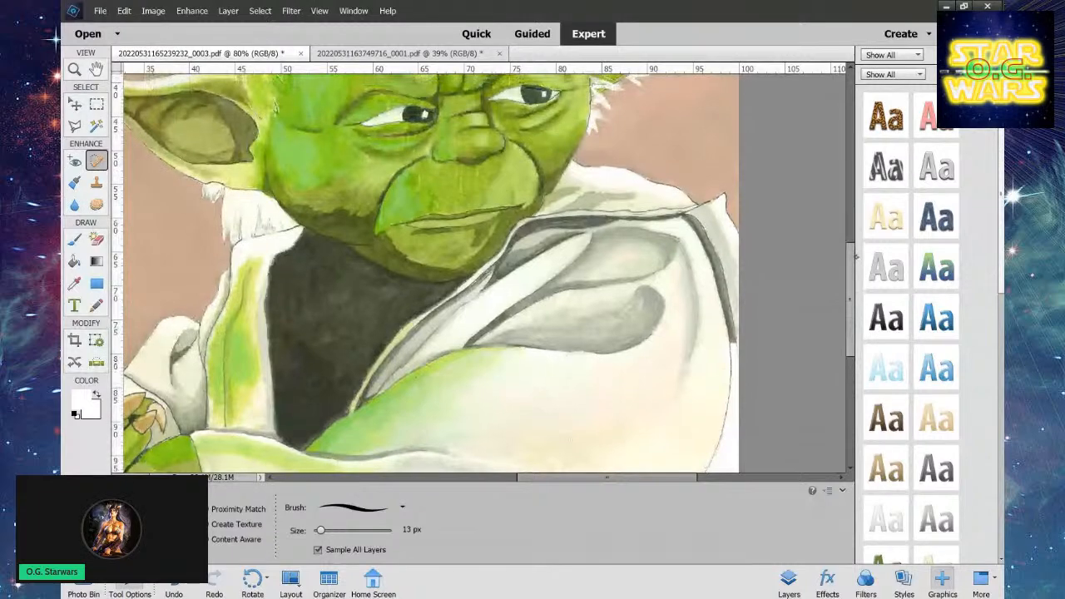
pyautogui.scroll(-3, 431, 273)
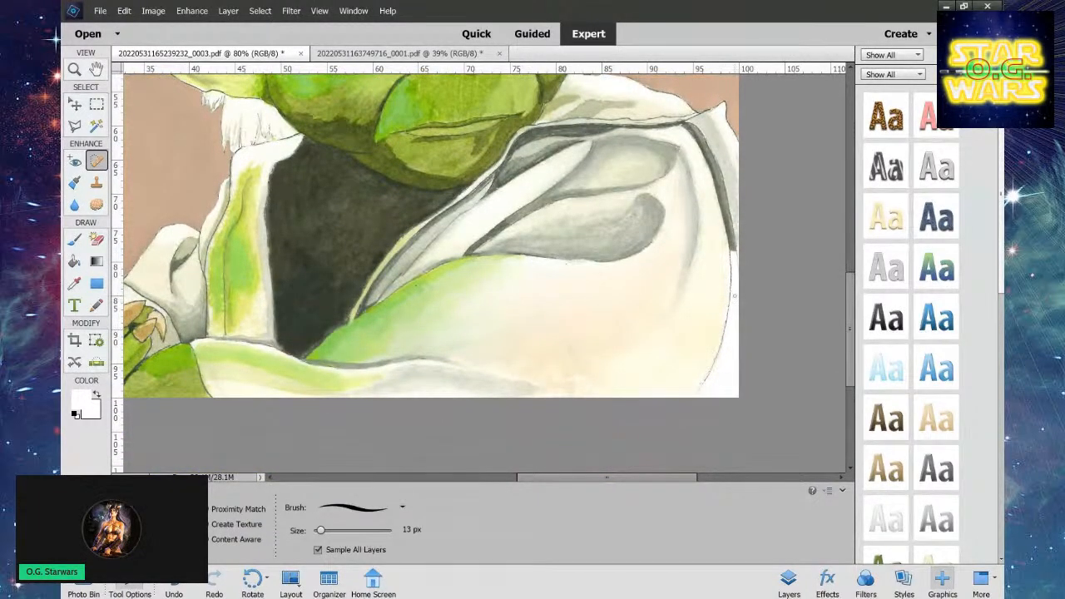
pyautogui.moveTo(848, 285); pyautogui.dragTo(853, 208)
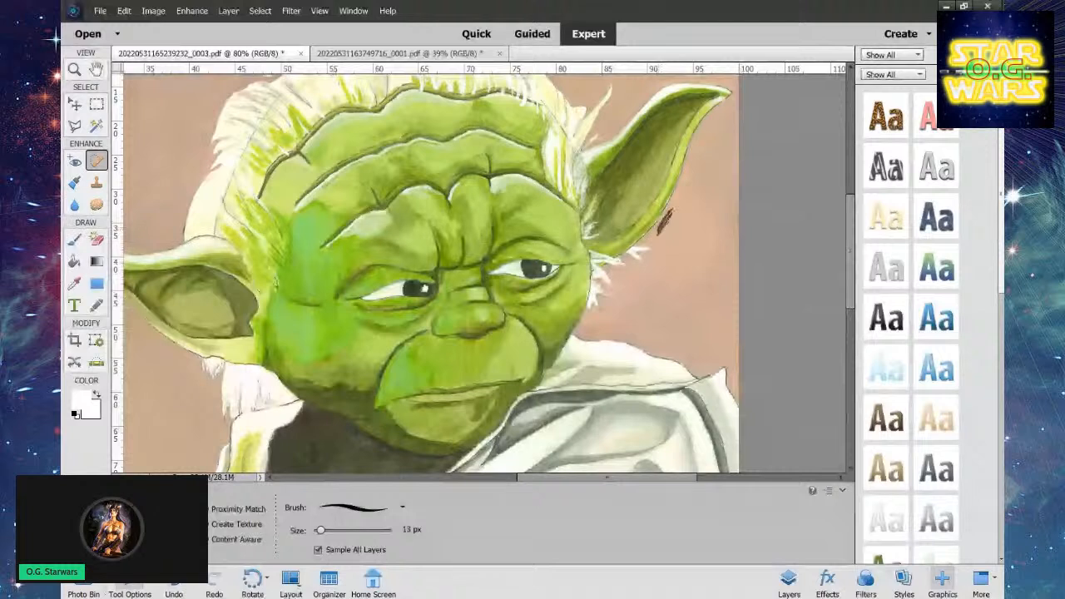
pyautogui.moveTo(665, 221)
pyautogui.mouseDown()
pyautogui.moveTo(642, 243)
pyautogui.moveTo(658, 246)
pyautogui.mouseUp()
pyautogui.moveTo(705, 164); pyautogui.dragTo(700, 167)
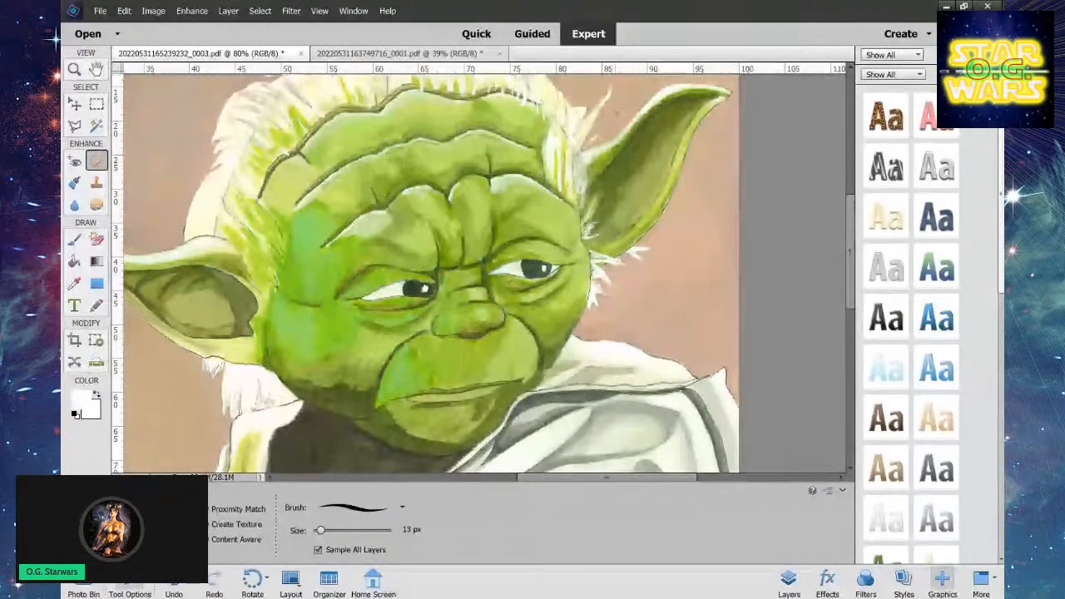
# Spot-heal the background between the hair and the right-hand ear and just beyond that ear's tip.
pyautogui.moveTo(614, 129)
pyautogui.mouseDown()
pyautogui.moveTo(599, 140)
pyautogui.moveTo(632, 102)
pyautogui.moveTo(593, 133)
pyautogui.moveTo(608, 102)
pyautogui.moveTo(604, 136)
pyautogui.moveTo(600, 123)
pyautogui.moveTo(657, 85)
pyautogui.moveTo(600, 126)
pyautogui.mouseUp()
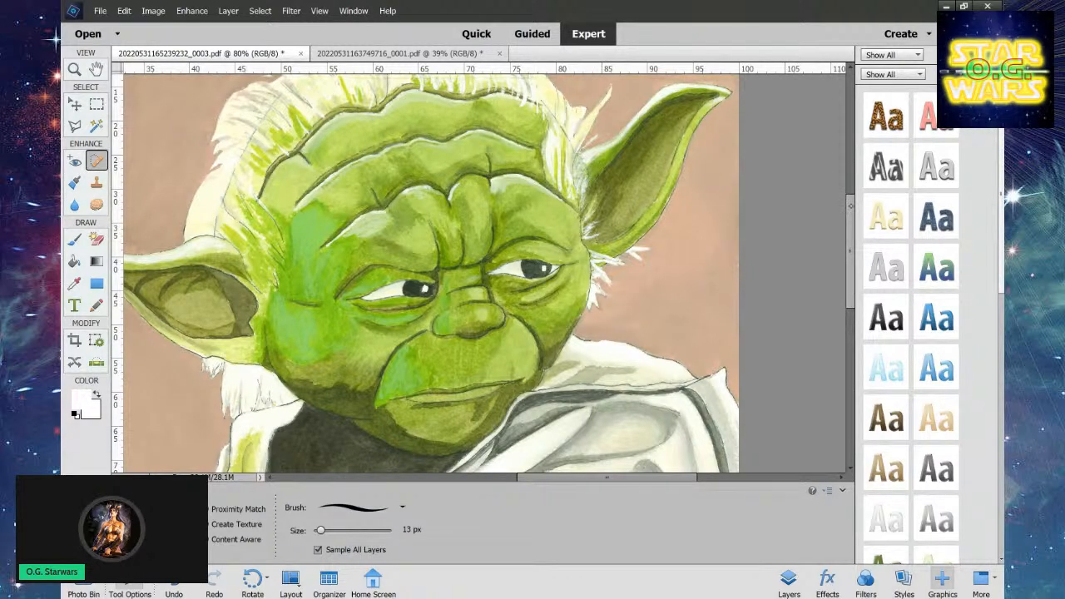
pyautogui.scroll(2, 844, 204)
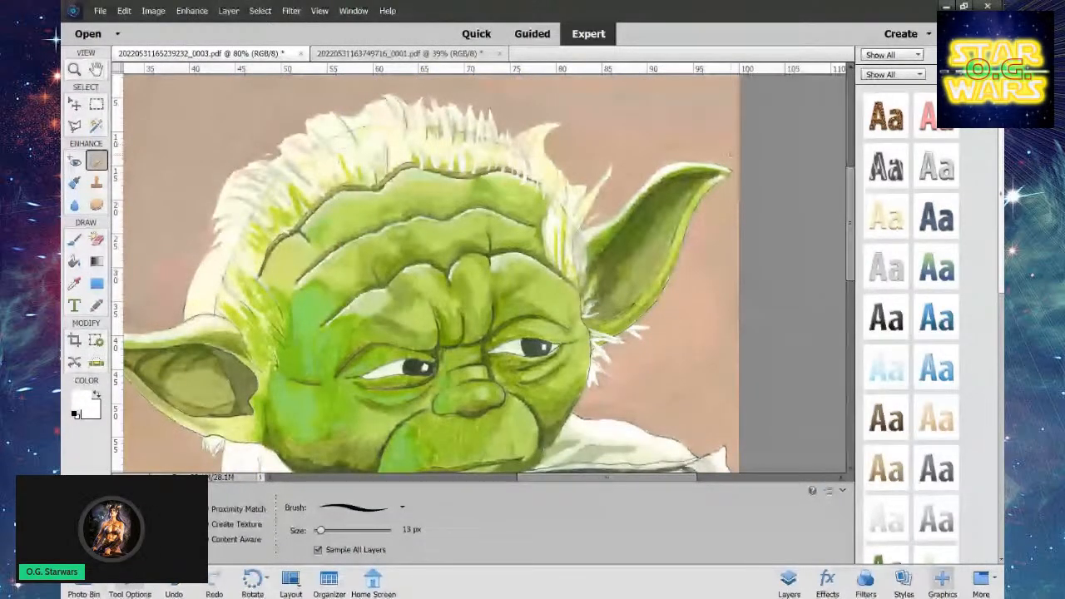
pyautogui.moveTo(733, 156)
pyautogui.mouseDown()
pyautogui.moveTo(714, 159)
pyautogui.moveTo(736, 158)
pyautogui.mouseUp()
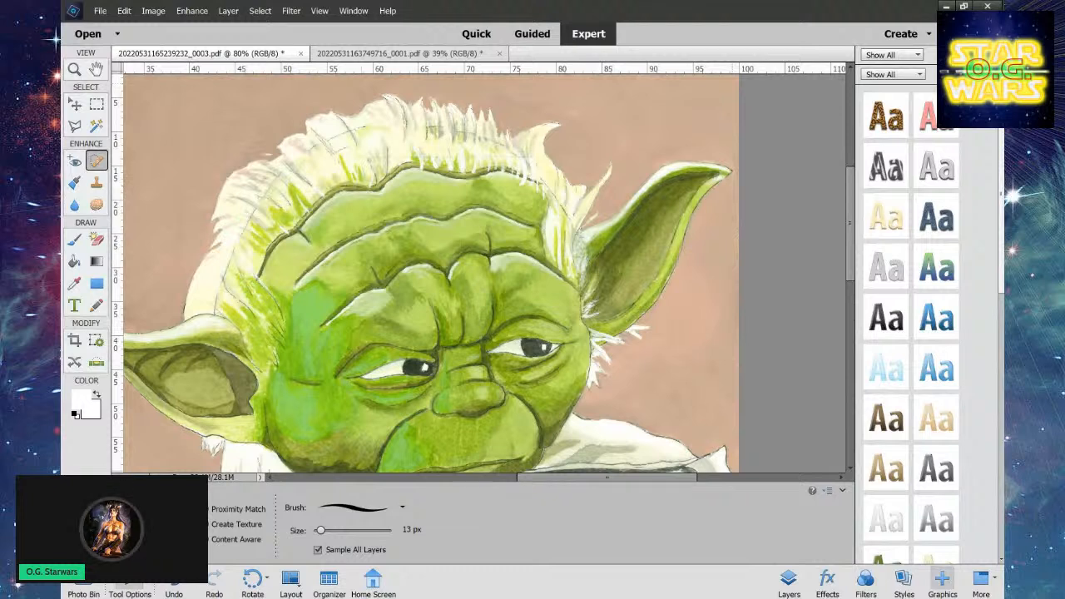
# Increase the brush size to 22 px and heal the faint horizontal line running through the hair above the forehead.
pyautogui.moveTo(355, 157); pyautogui.dragTo(419, 152)
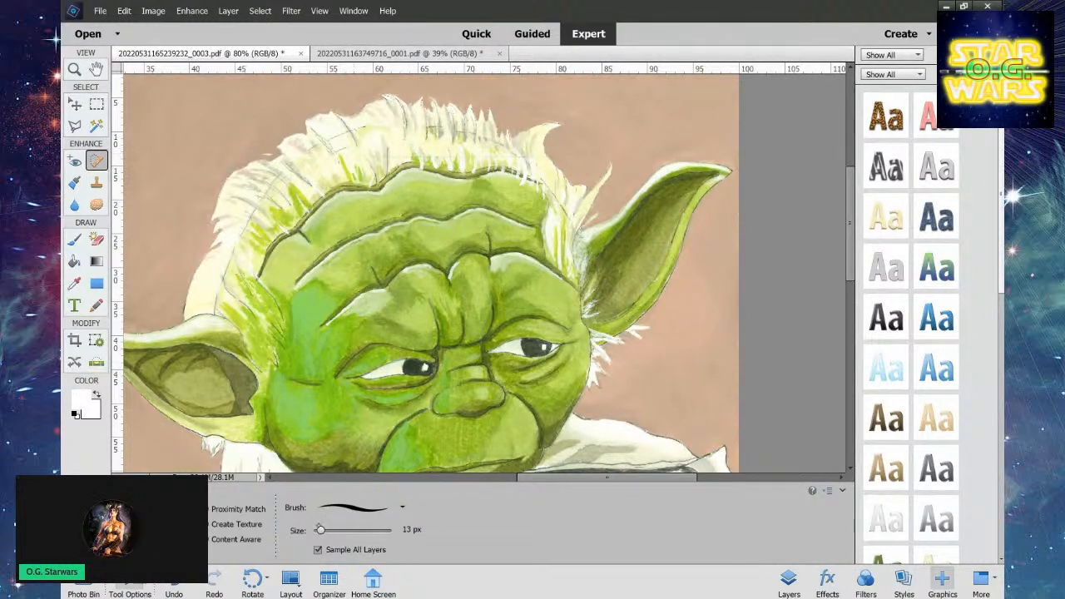
pyautogui.press(']')
pyautogui.press(']')
pyautogui.press(']')
pyautogui.press(']')
pyautogui.press(']')
pyautogui.press(']')
pyautogui.press(']')
pyautogui.press(']')
pyautogui.press(']')
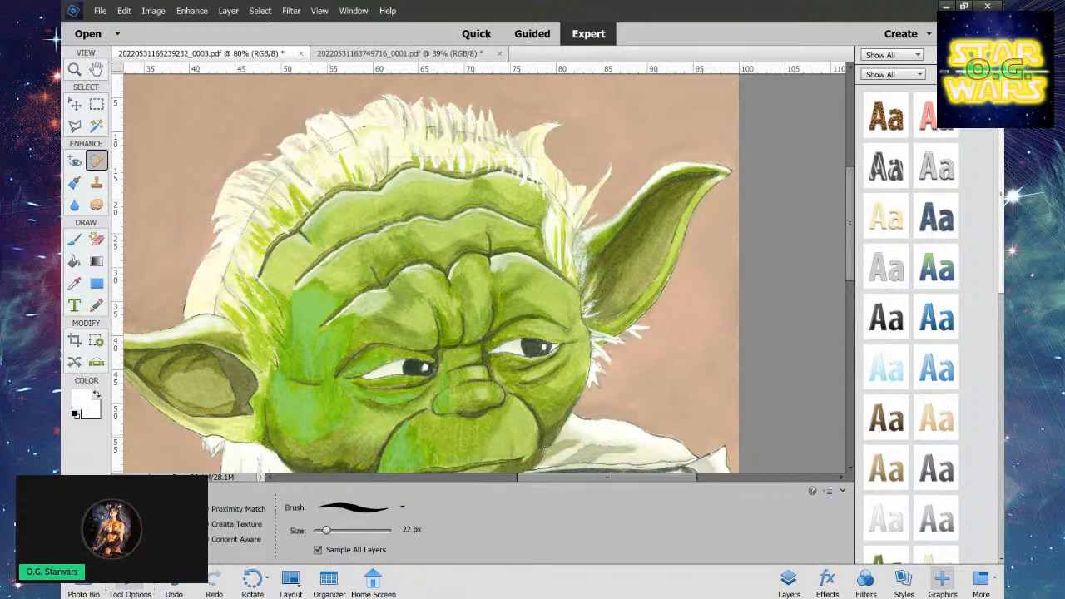
pyautogui.moveTo(457, 154); pyautogui.dragTo(531, 156)
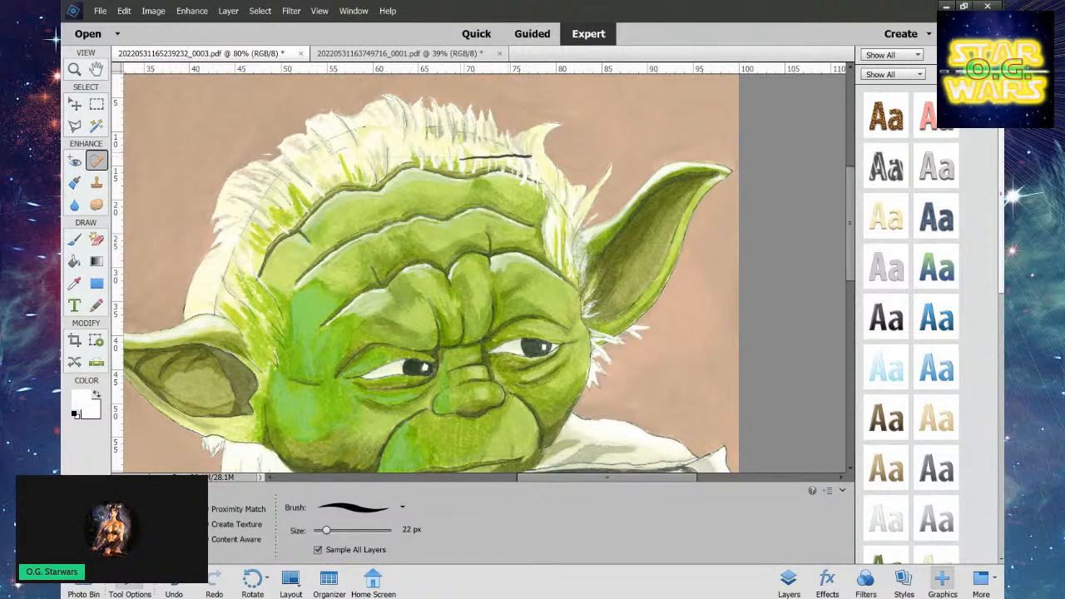
pyautogui.moveTo(367, 158); pyautogui.dragTo(508, 156)
pyautogui.click(516, 151)
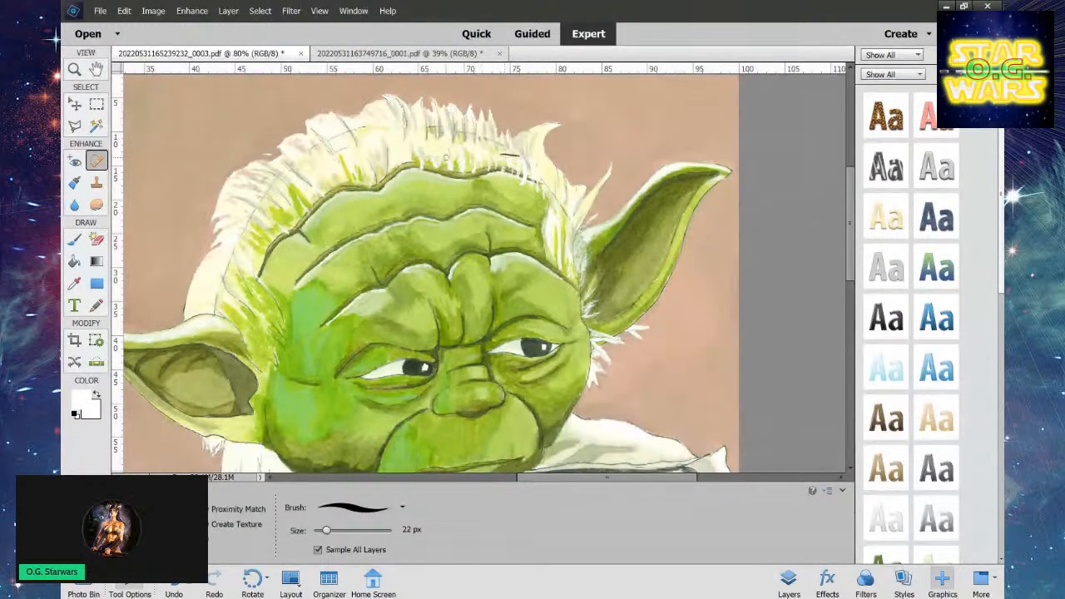
pyautogui.moveTo(416, 156); pyautogui.dragTo(467, 155)
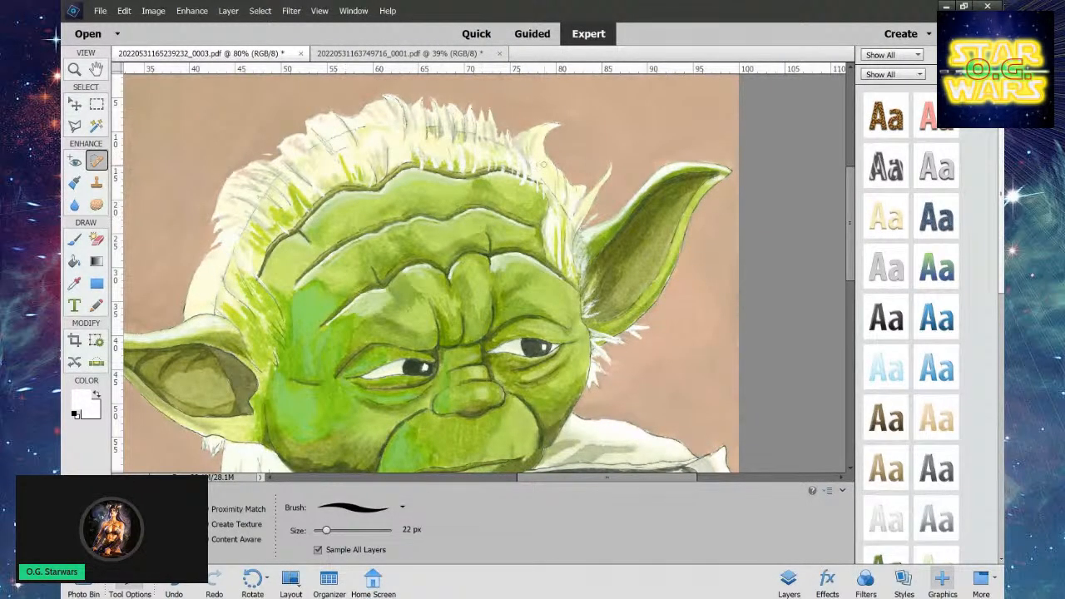
pyautogui.moveTo(349, 155); pyautogui.dragTo(511, 158)
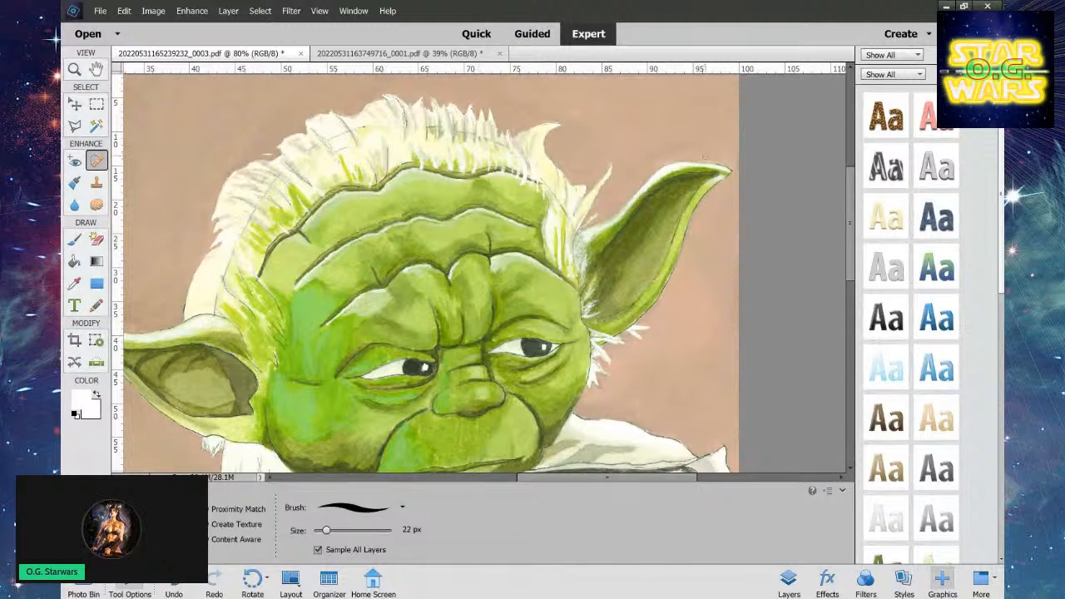
# Heal the background above the right-hand ear, along the left-hand edge of the hair and above the head.
pyautogui.moveTo(704, 156)
pyautogui.mouseDown()
pyautogui.moveTo(715, 162)
pyautogui.moveTo(692, 159)
pyautogui.mouseUp()
pyautogui.moveTo(196, 265)
pyautogui.mouseDown()
pyautogui.moveTo(206, 193)
pyautogui.moveTo(234, 166)
pyautogui.mouseUp()
pyautogui.moveTo(211, 205)
pyautogui.mouseDown()
pyautogui.moveTo(216, 189)
pyautogui.moveTo(202, 223)
pyautogui.moveTo(210, 206)
pyautogui.mouseUp()
pyautogui.moveTo(610, 208)
pyautogui.mouseDown()
pyautogui.moveTo(630, 186)
pyautogui.moveTo(606, 190)
pyautogui.moveTo(620, 176)
pyautogui.moveTo(672, 156)
pyautogui.mouseUp()
pyautogui.moveTo(565, 88)
pyautogui.mouseDown()
pyautogui.moveTo(551, 100)
pyautogui.moveTo(549, 88)
pyautogui.mouseUp()
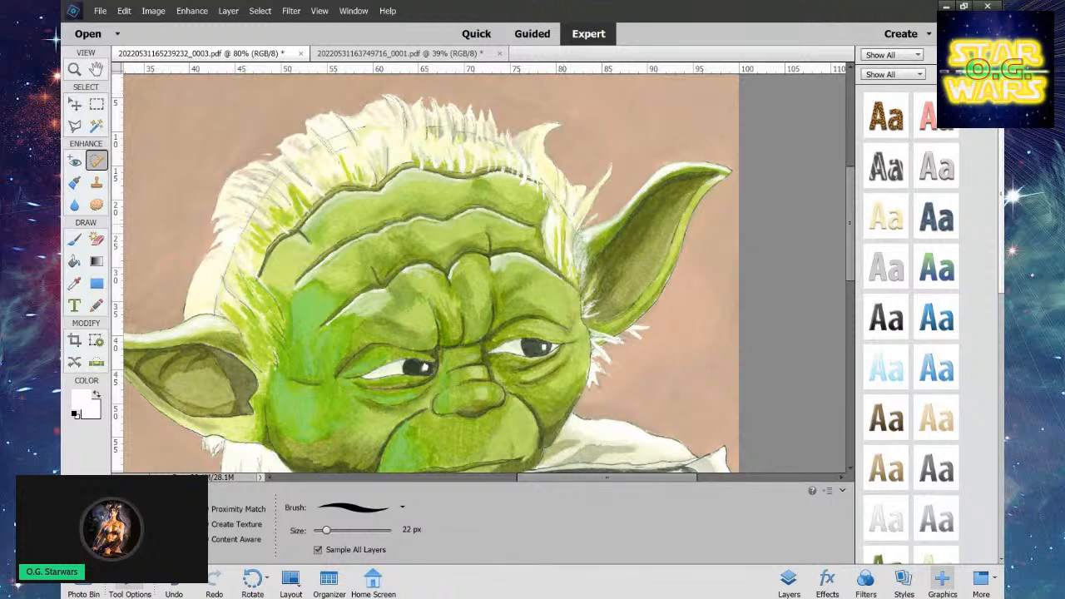
# Try healing the lower outer edge of the right-hand ear, and undo the stroke.
pyautogui.moveTo(856, 200); pyautogui.dragTo(860, 200)
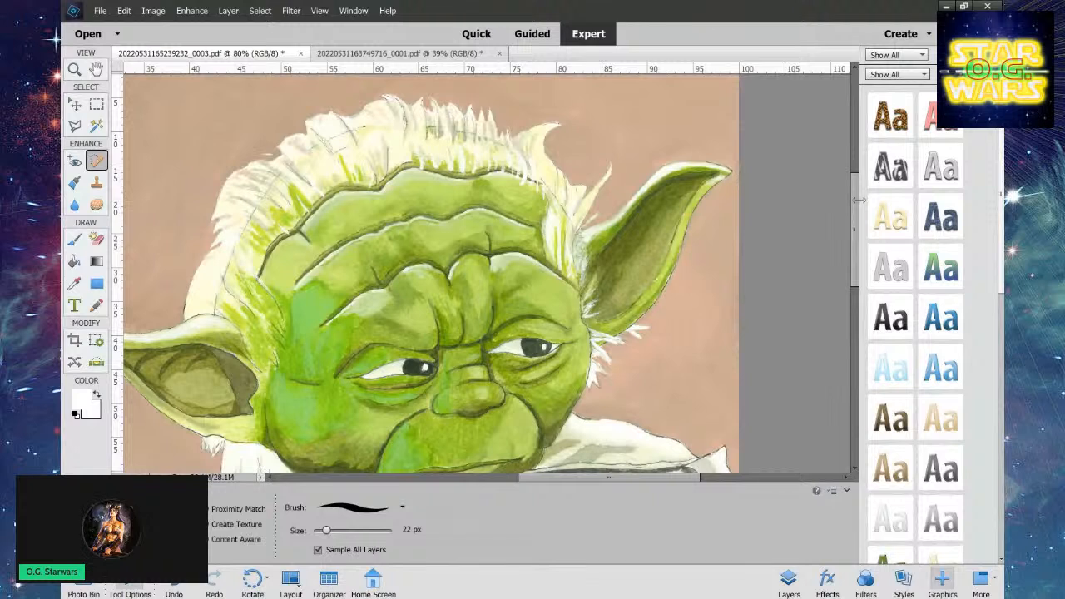
pyautogui.scroll(4, 857, 231)
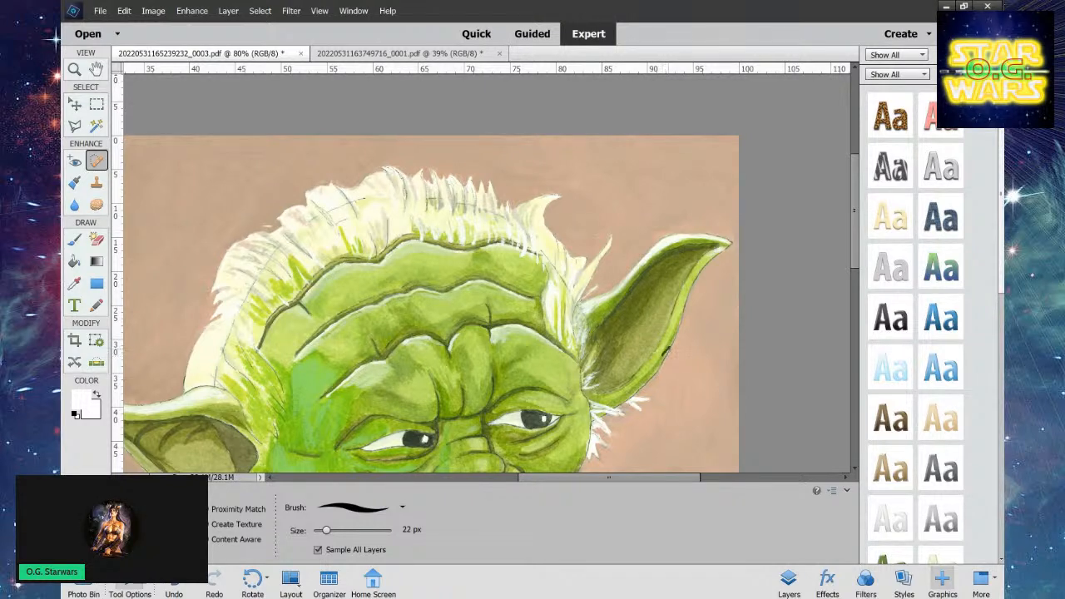
pyautogui.moveTo(666, 353)
pyautogui.mouseDown()
pyautogui.moveTo(640, 387)
pyautogui.moveTo(654, 366)
pyautogui.mouseUp()
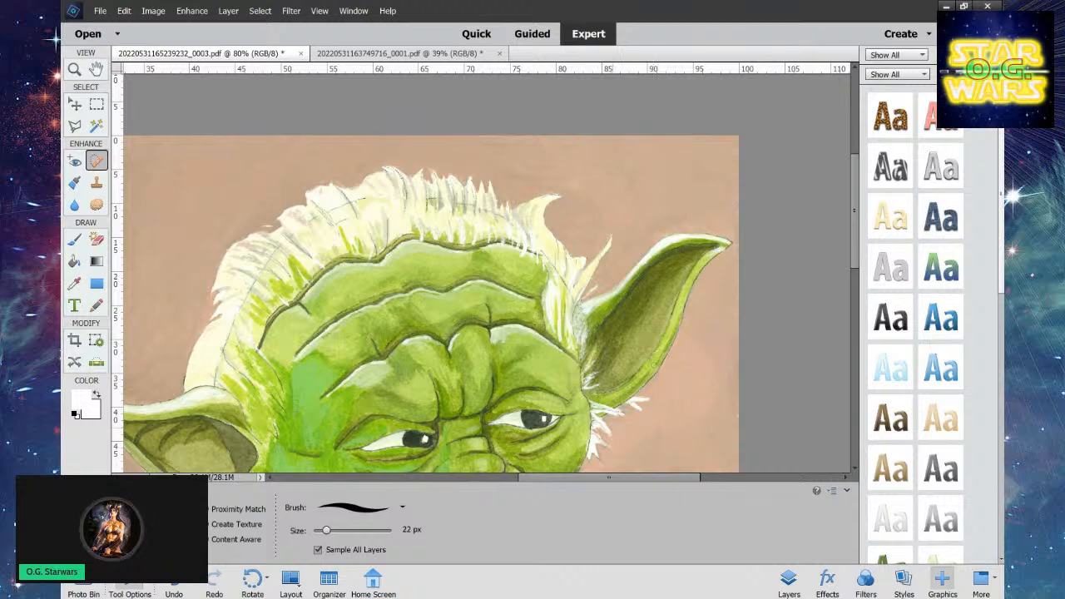
pyautogui.click(174, 581)
pyautogui.click(174, 580)
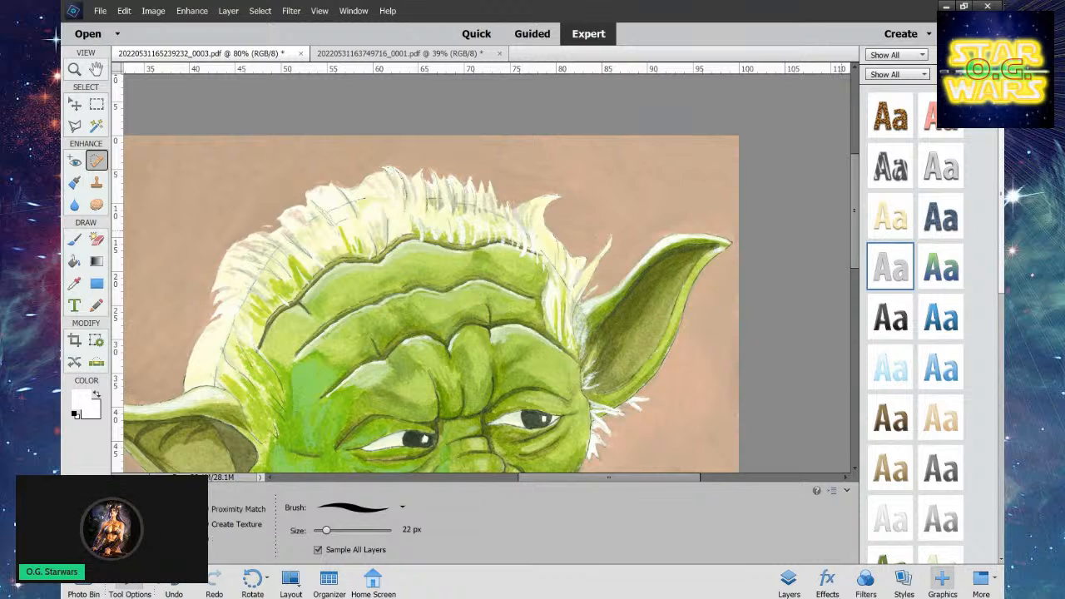
pyautogui.press('t')
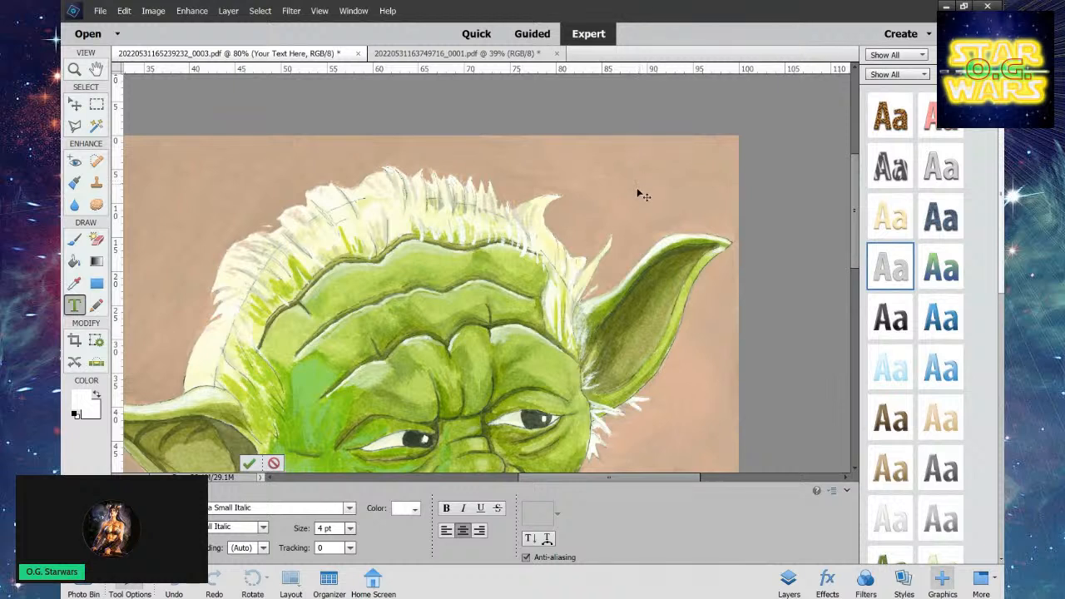
pyautogui.press('j')
pyautogui.press('v')
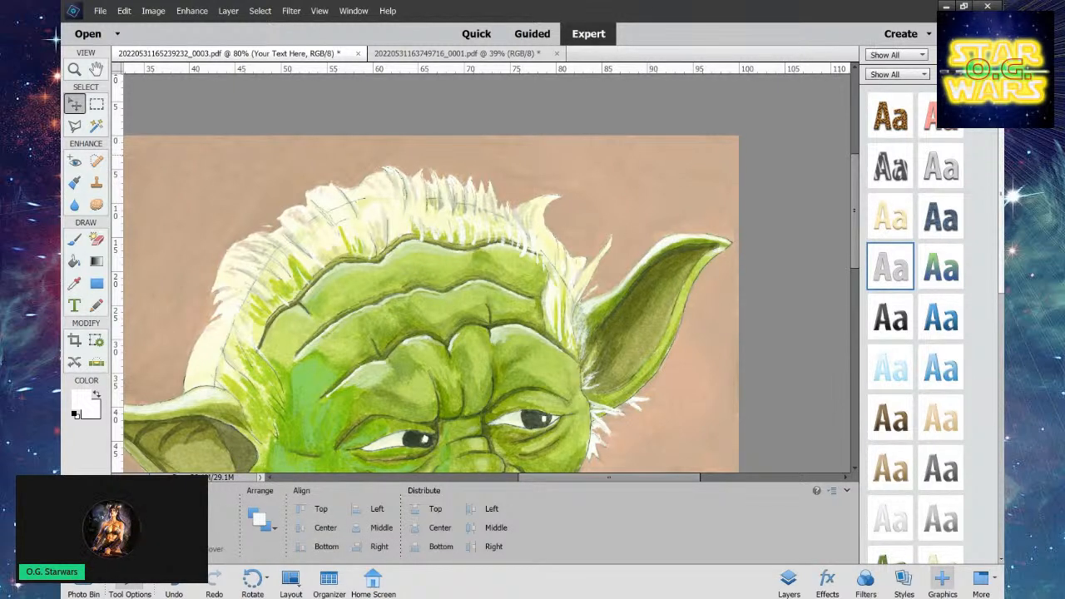
pyautogui.press('j')
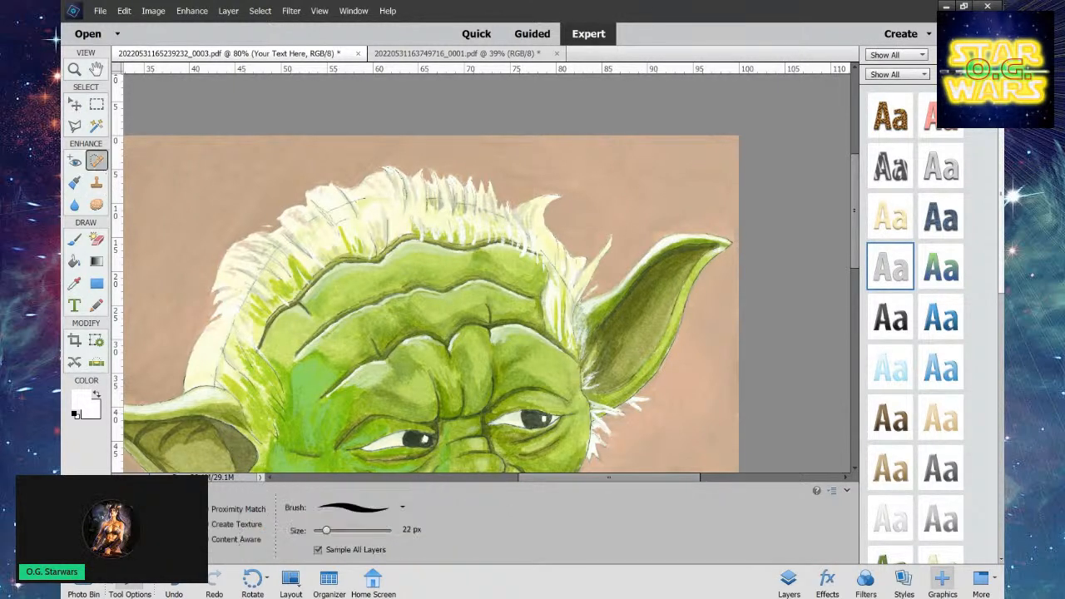
pyautogui.click(649, 176)
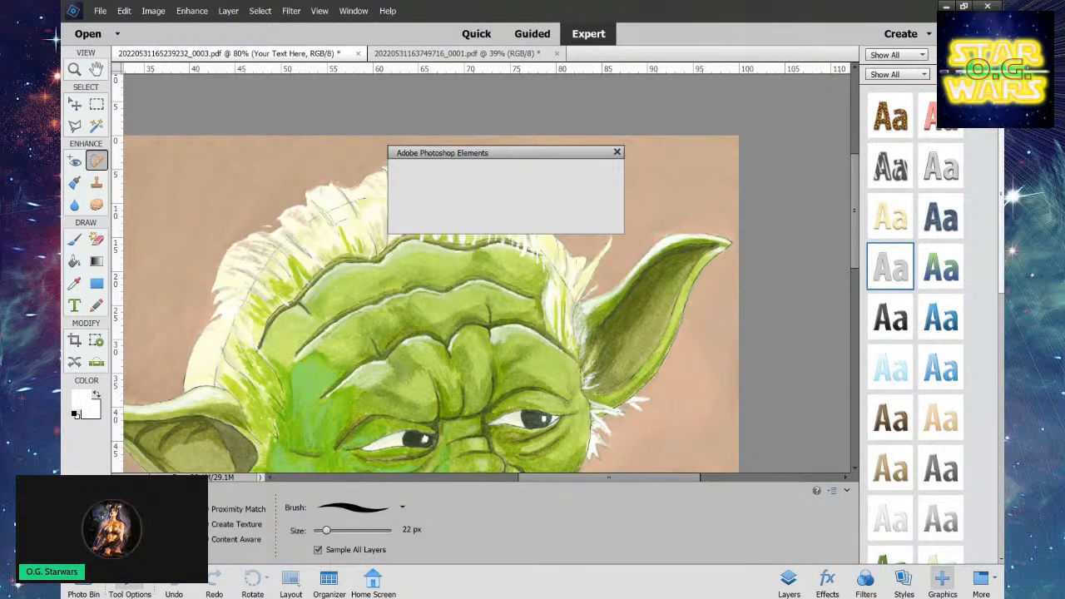
pyautogui.click(658, 205)
pyautogui.press('Return')
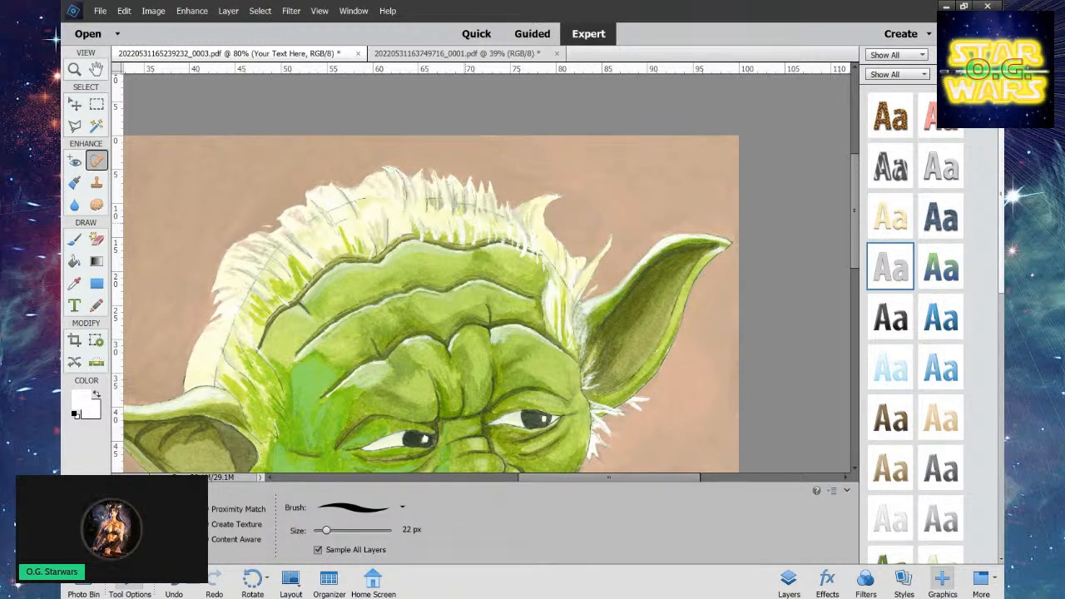
pyautogui.click(659, 205)
pyautogui.press('Return')
# Delete the unwanted "Your Text Here" text layer, leaving the Background layer for healing.
pyautogui.click(788, 578)
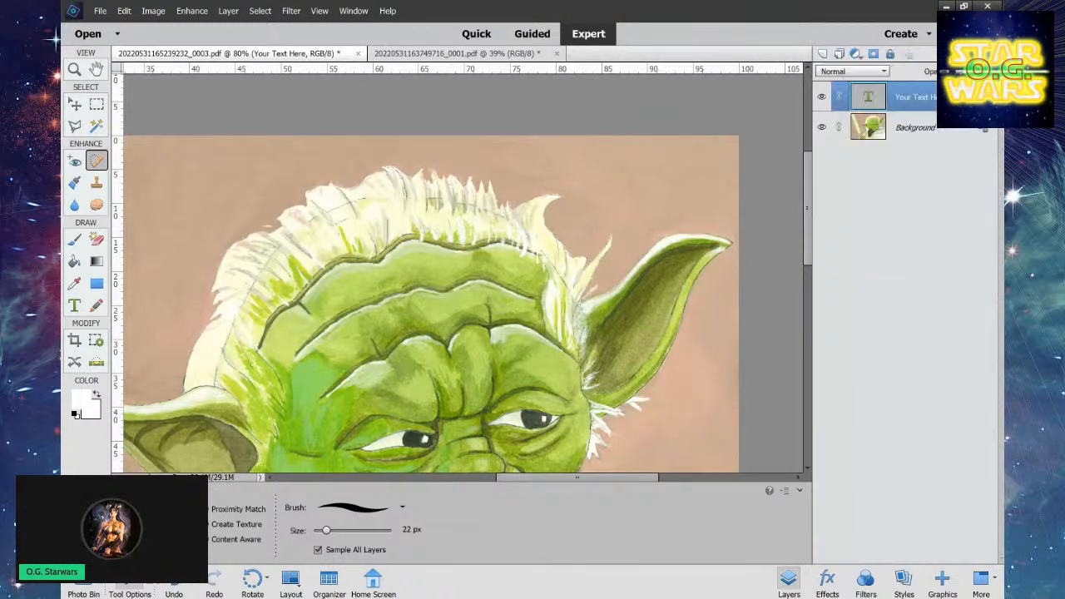
pyautogui.click(884, 127)
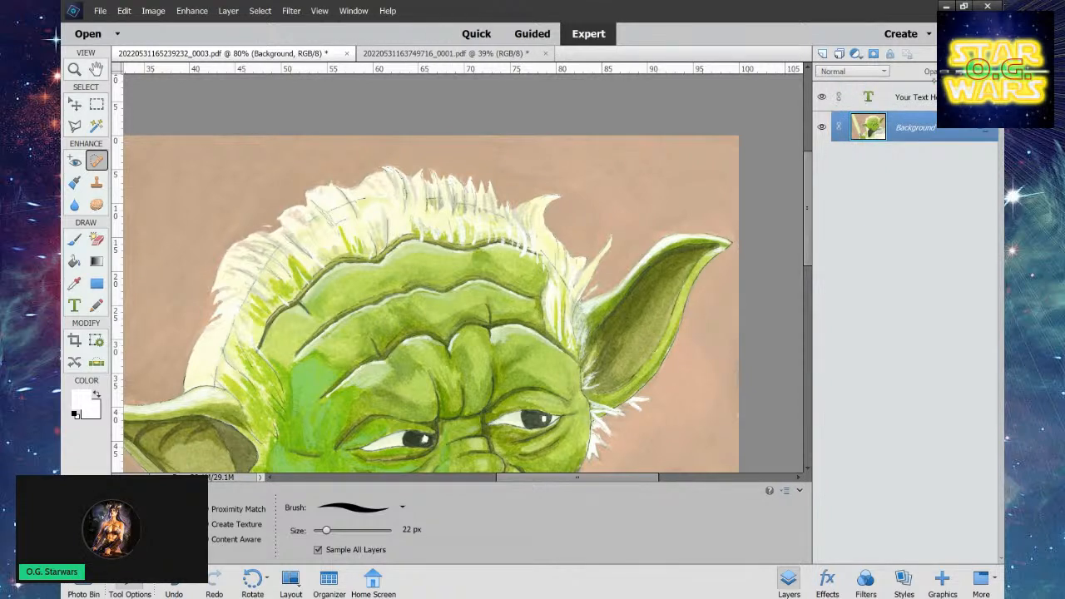
pyautogui.click(901, 98)
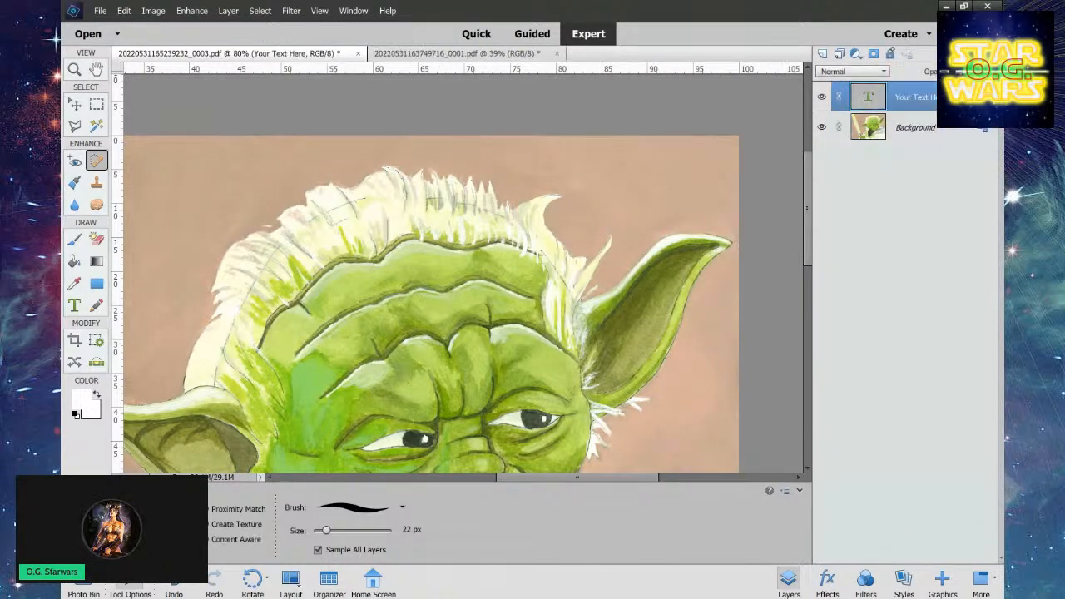
pyautogui.click(975, 54)
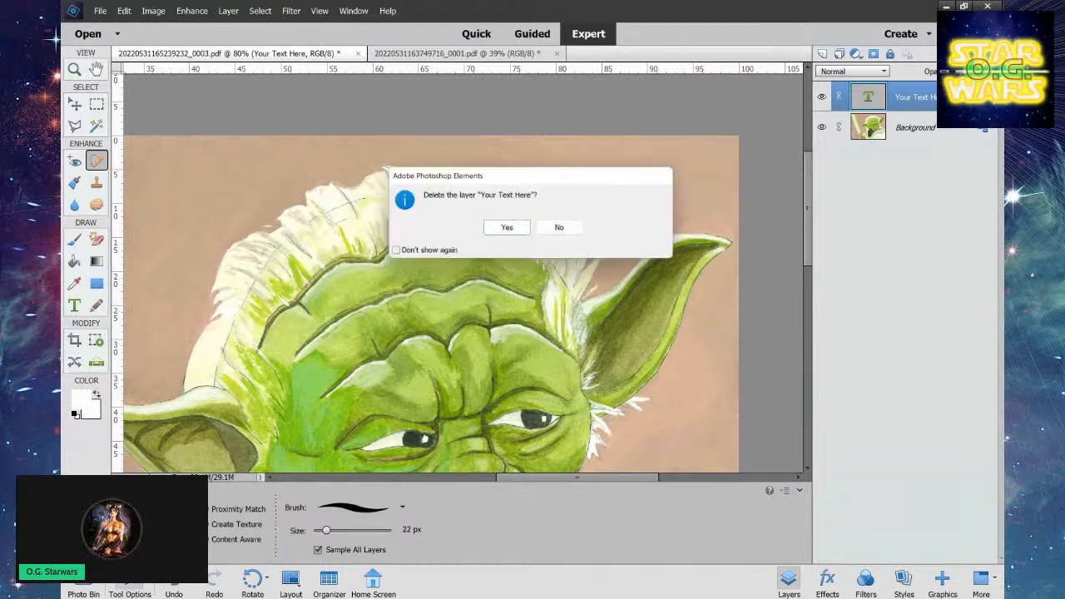
pyautogui.click(507, 228)
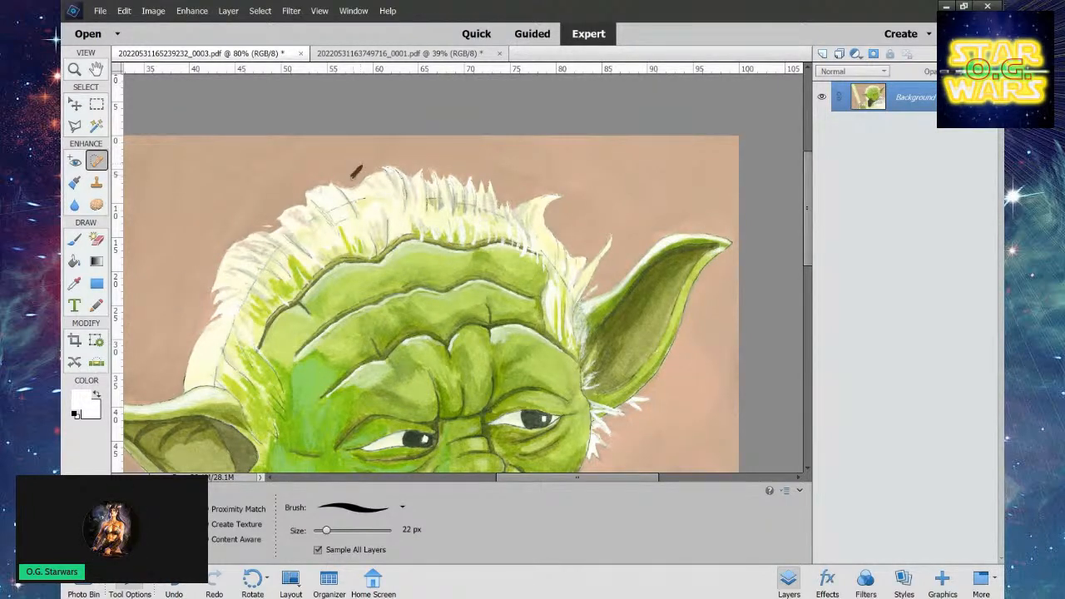
# Heal the background around the hair's outline, including above the head and between the hair and the right-hand ear.
pyautogui.moveTo(356, 171)
pyautogui.mouseDown()
pyautogui.moveTo(341, 179)
pyautogui.moveTo(373, 157)
pyautogui.moveTo(320, 181)
pyautogui.moveTo(370, 173)
pyautogui.moveTo(381, 155)
pyautogui.mouseUp()
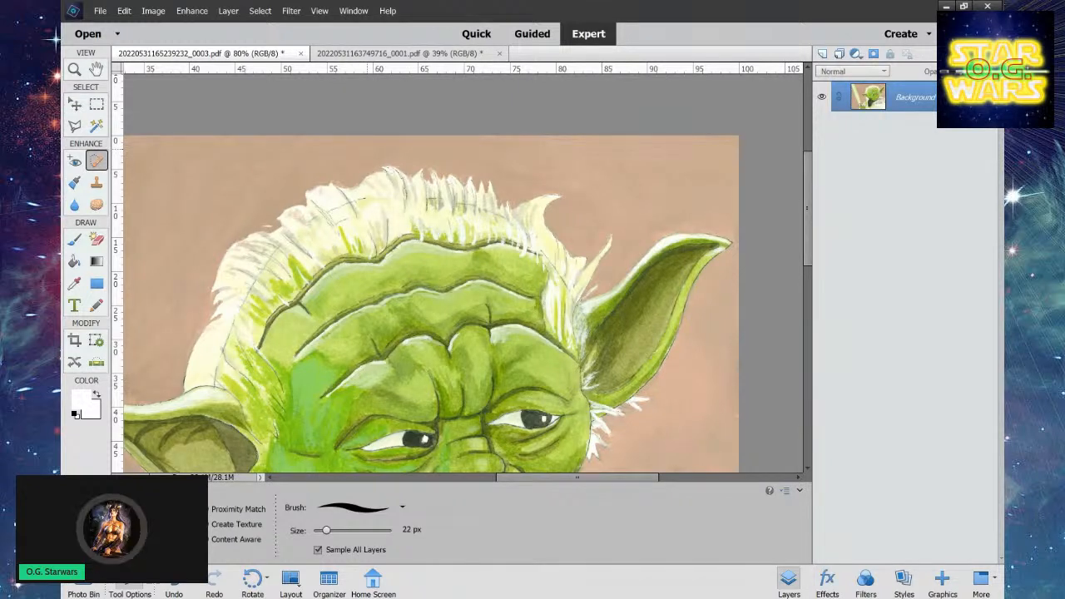
pyautogui.moveTo(176, 388)
pyautogui.mouseDown()
pyautogui.moveTo(178, 345)
pyautogui.moveTo(175, 393)
pyautogui.moveTo(203, 316)
pyautogui.mouseUp()
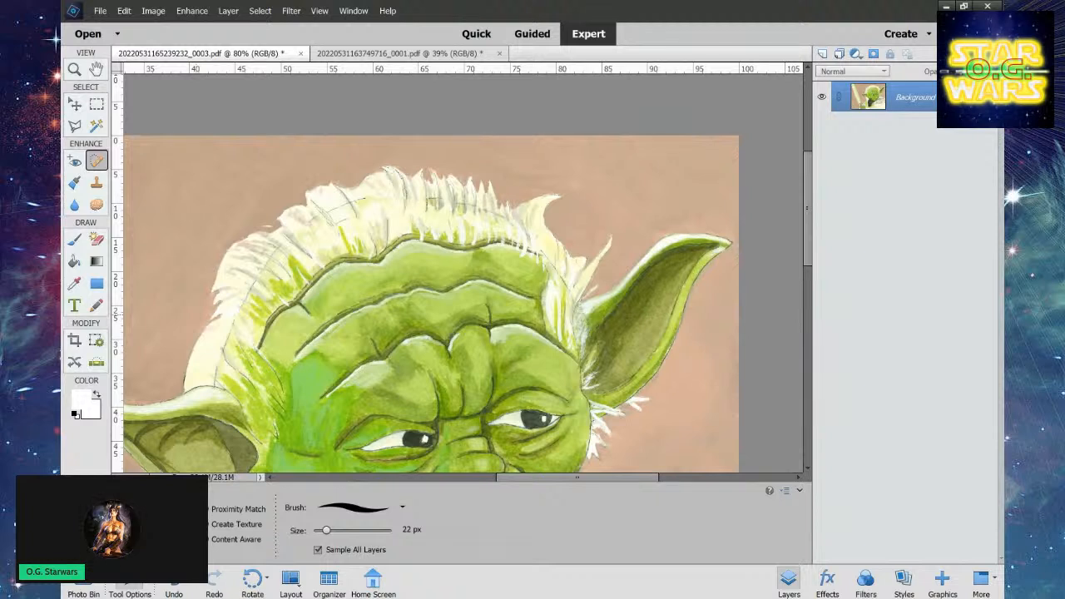
pyautogui.moveTo(594, 229)
pyautogui.mouseDown()
pyautogui.moveTo(589, 245)
pyautogui.moveTo(612, 223)
pyautogui.moveTo(606, 236)
pyautogui.moveTo(617, 233)
pyautogui.moveTo(594, 253)
pyautogui.mouseUp()
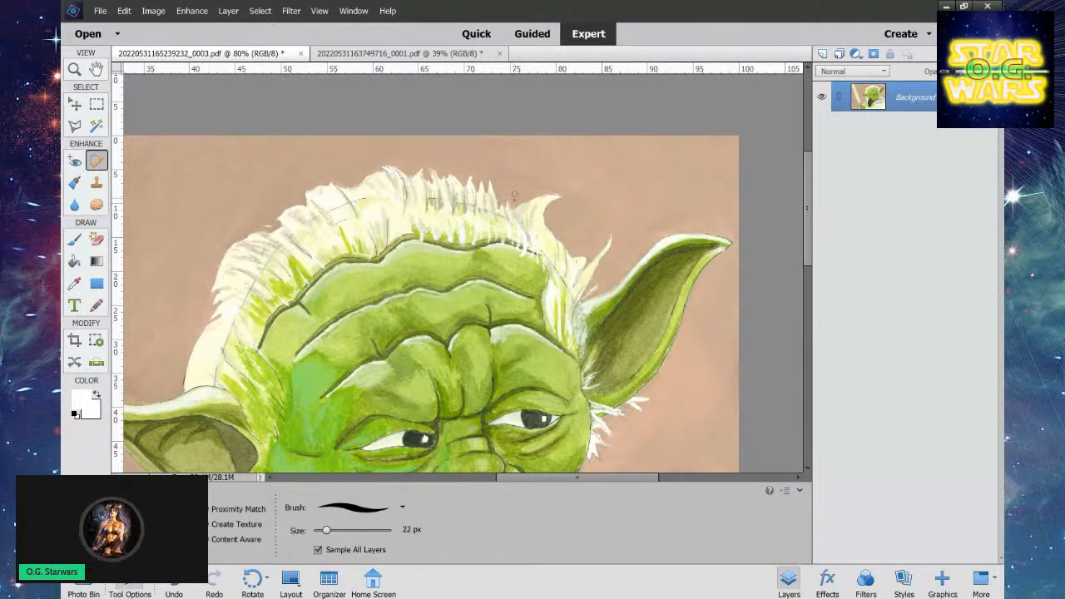
pyautogui.moveTo(515, 196)
pyautogui.mouseDown()
pyautogui.moveTo(504, 192)
pyautogui.moveTo(515, 200)
pyautogui.mouseUp()
# Heal the background above the left-hand ear, beside the hair's upper left edge and next to the lightsaber blade.
pyautogui.moveTo(579, 476); pyautogui.dragTo(507, 476)
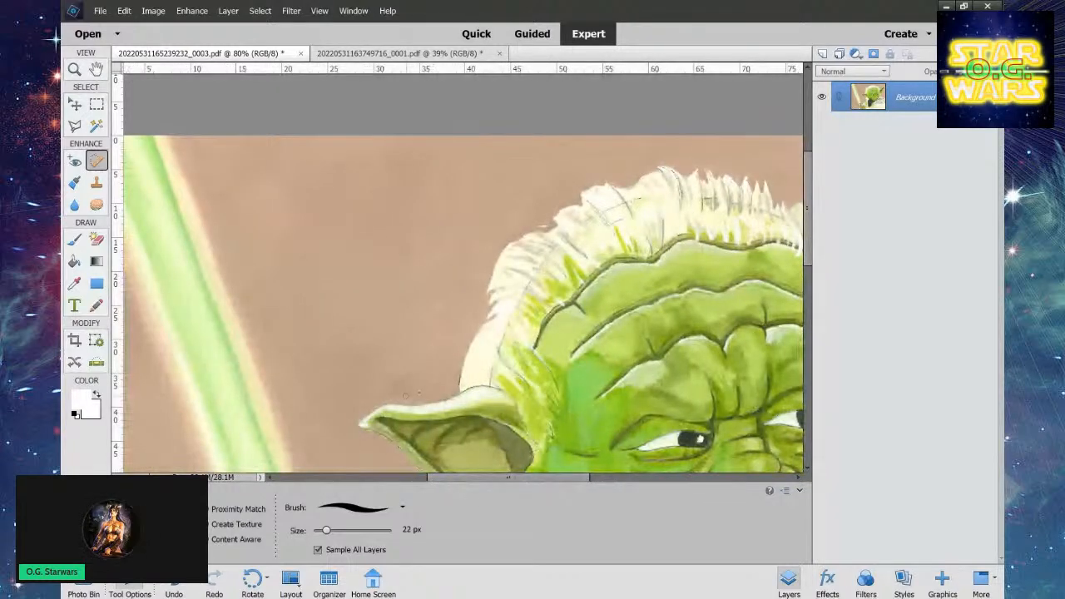
pyautogui.moveTo(416, 395)
pyautogui.mouseDown()
pyautogui.moveTo(452, 391)
pyautogui.moveTo(439, 371)
pyautogui.mouseUp()
pyautogui.moveTo(536, 222)
pyautogui.mouseDown()
pyautogui.moveTo(583, 170)
pyautogui.moveTo(559, 178)
pyautogui.mouseUp()
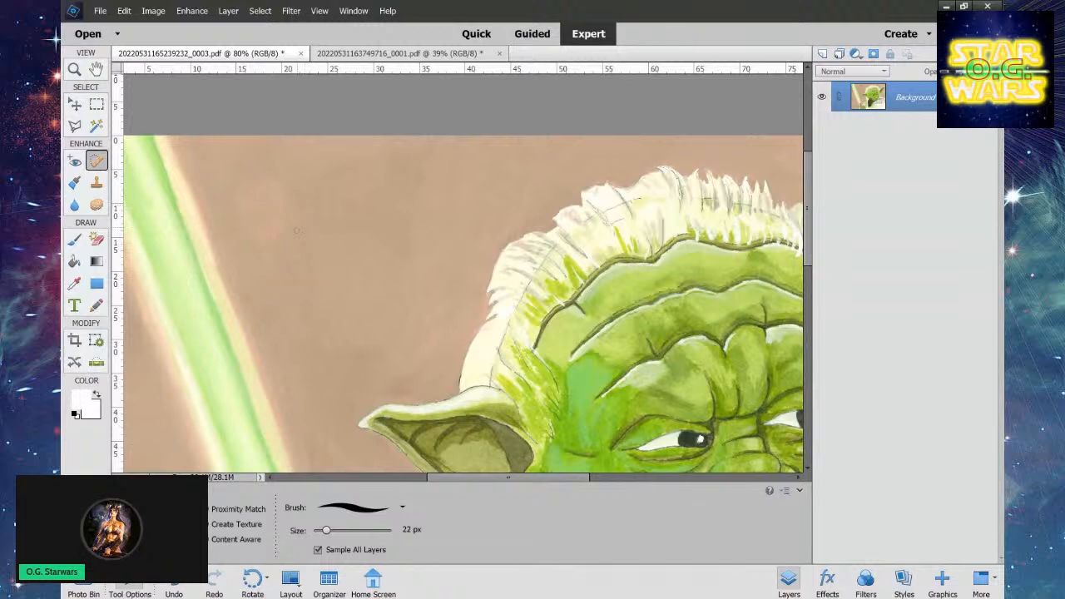
pyautogui.moveTo(300, 215)
pyautogui.mouseDown()
pyautogui.moveTo(297, 235)
pyautogui.moveTo(290, 193)
pyautogui.moveTo(297, 201)
pyautogui.mouseUp()
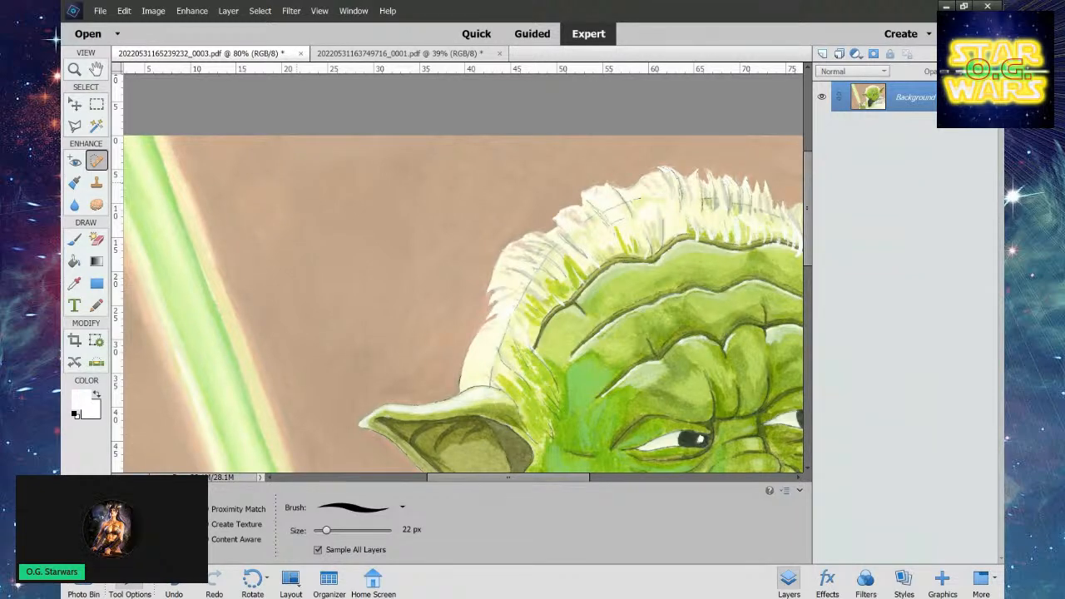
# Heal the marks in the dark section of the lightsaber hilt.
pyautogui.moveTo(808, 204); pyautogui.dragTo(808, 333)
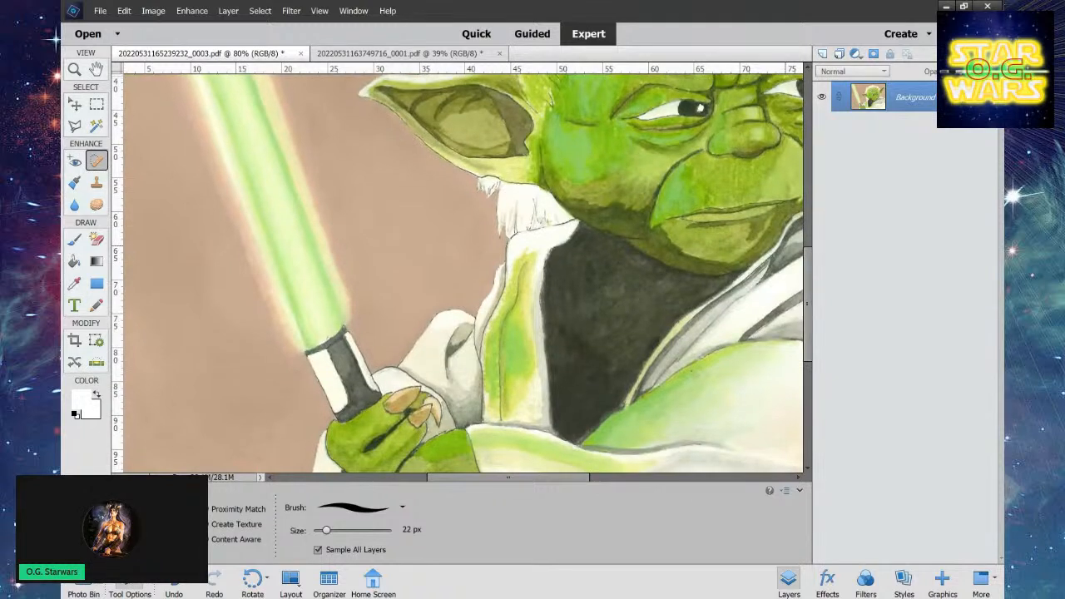
pyautogui.moveTo(342, 359); pyautogui.dragTo(348, 372)
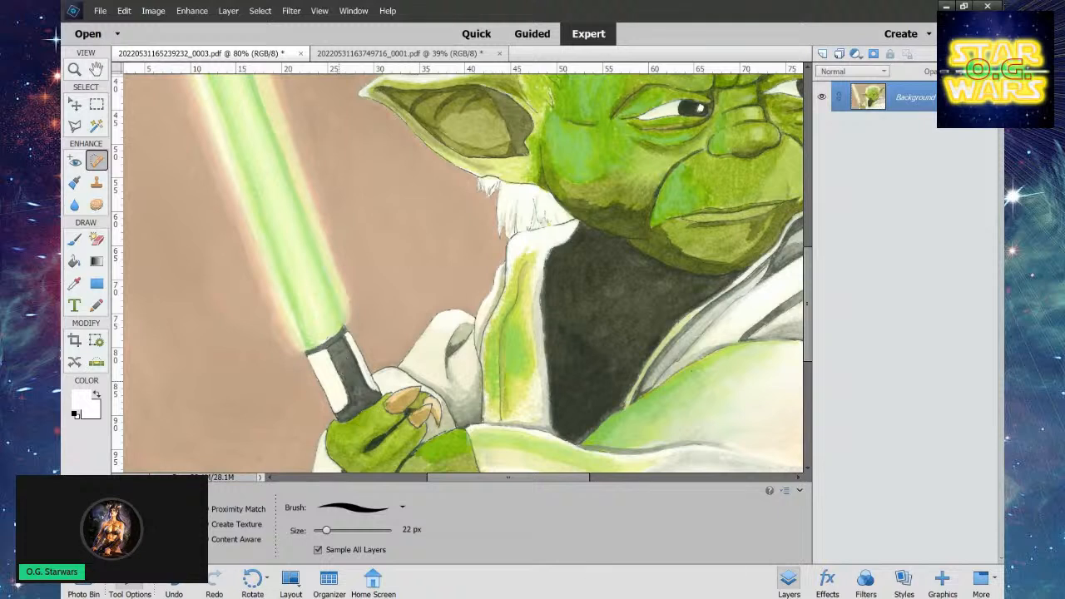
pyautogui.moveTo(341, 357); pyautogui.dragTo(341, 350)
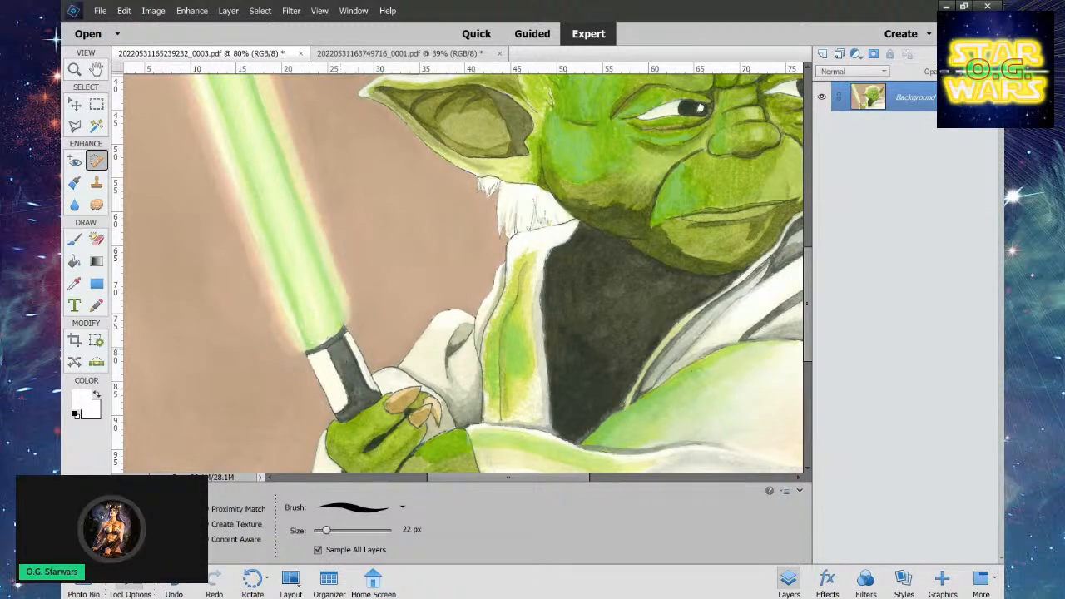
pyautogui.moveTo(358, 386)
pyautogui.mouseDown()
pyautogui.moveTo(350, 408)
pyautogui.moveTo(364, 401)
pyautogui.moveTo(339, 352)
pyautogui.moveTo(353, 366)
pyautogui.mouseUp()
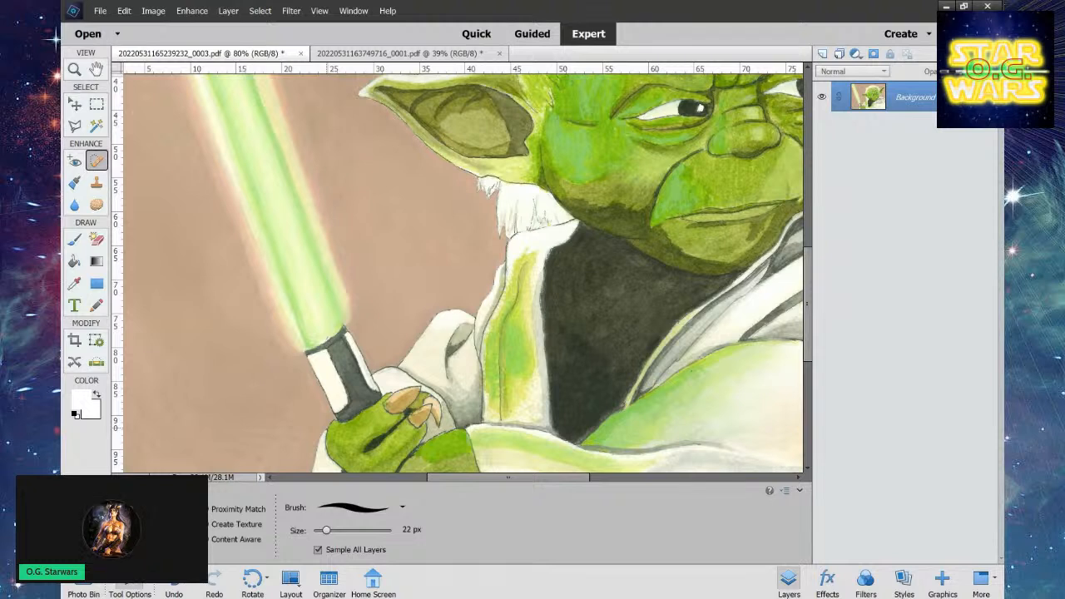
# Heal the lower right area of the dark undershirt along the robe and a spot on the face beneath the eye.
pyautogui.moveTo(607, 377)
pyautogui.mouseDown()
pyautogui.moveTo(630, 349)
pyautogui.moveTo(662, 324)
pyautogui.mouseUp()
pyautogui.click(617, 129)
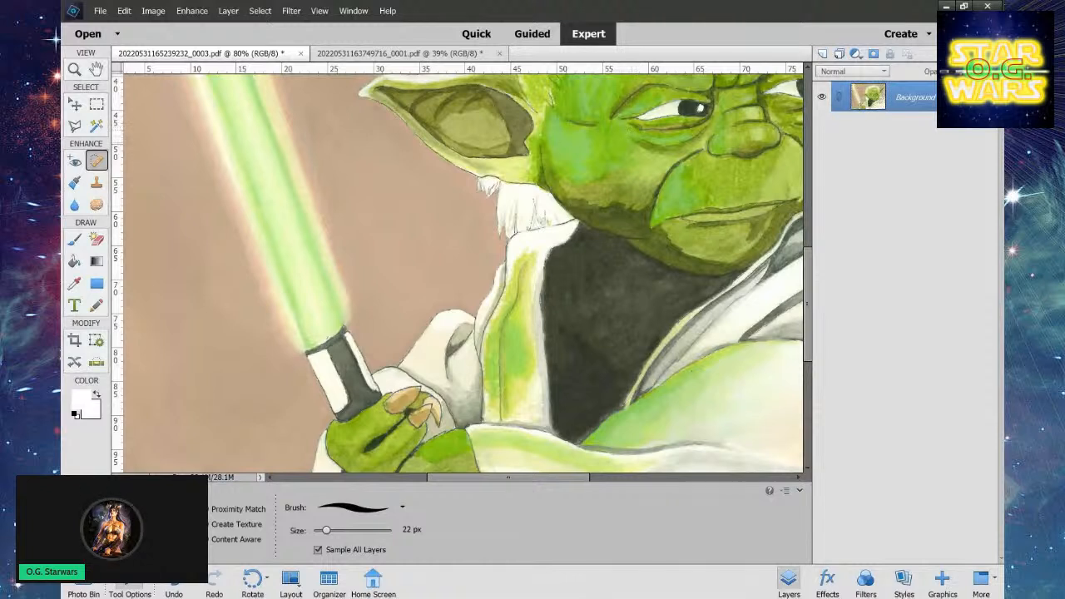
# Heal spots on the left-hand cheek, beneath the eye and above the mouth, plus marks in the dark undershirt.
pyautogui.click(625, 123)
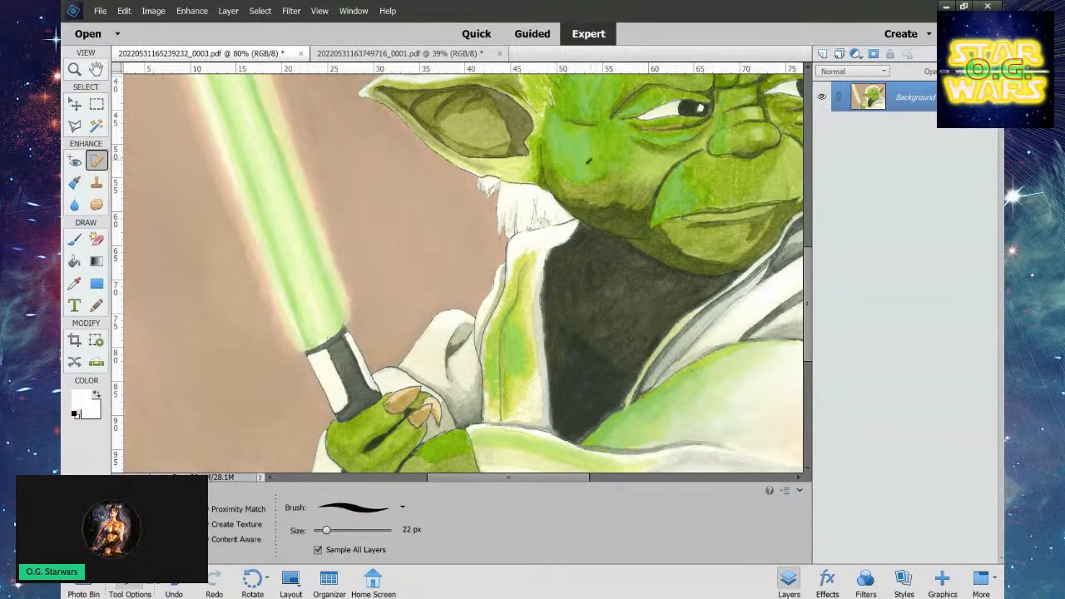
pyautogui.click(588, 158)
pyautogui.moveTo(566, 181); pyautogui.dragTo(592, 182)
pyautogui.moveTo(696, 171)
pyautogui.mouseDown()
pyautogui.moveTo(711, 198)
pyautogui.moveTo(704, 207)
pyautogui.moveTo(738, 200)
pyautogui.moveTo(749, 177)
pyautogui.mouseUp()
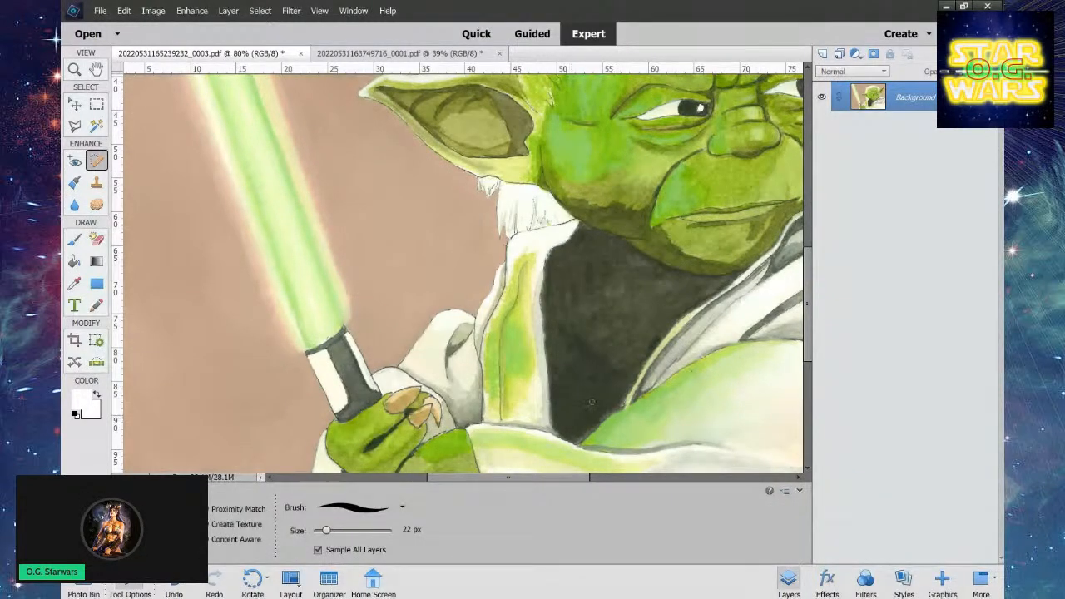
pyautogui.moveTo(583, 433)
pyautogui.mouseDown()
pyautogui.moveTo(607, 409)
pyautogui.moveTo(594, 425)
pyautogui.mouseUp()
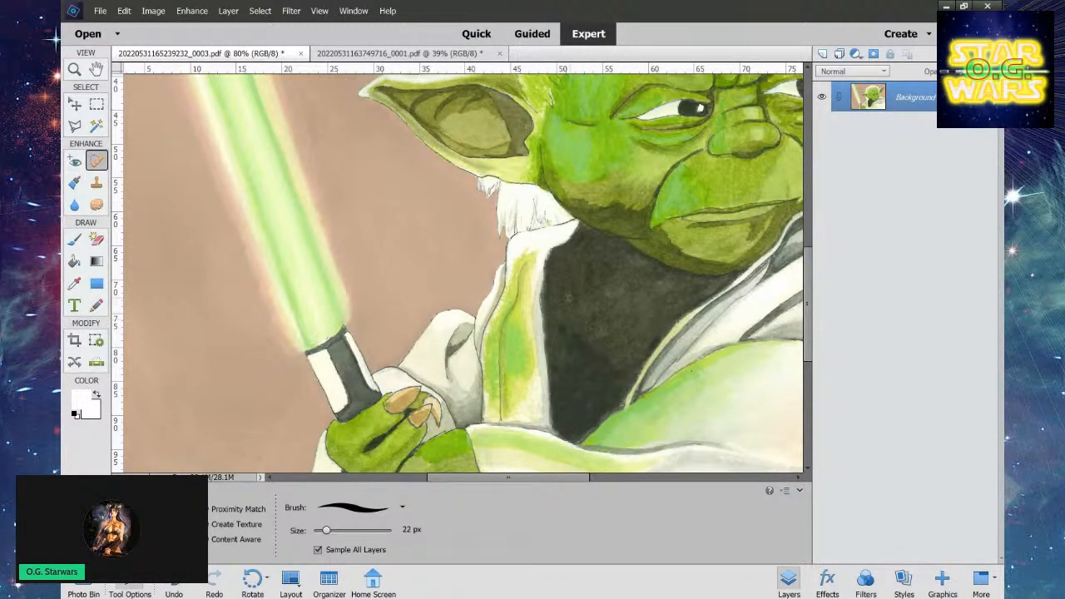
pyautogui.moveTo(569, 298)
pyautogui.mouseDown()
pyautogui.moveTo(563, 310)
pyautogui.moveTo(587, 261)
pyautogui.moveTo(596, 283)
pyautogui.moveTo(604, 268)
pyautogui.mouseUp()
# Heal the hair beside the right-hand ear and the marks at that ear's inner tip and base.
pyautogui.moveTo(557, 478); pyautogui.dragTo(587, 478)
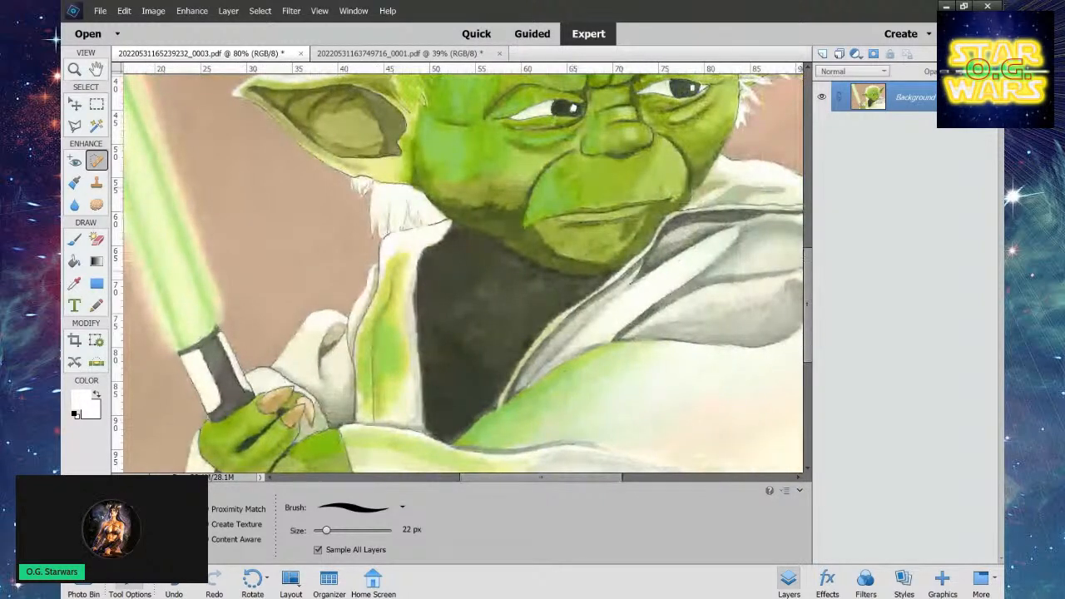
pyautogui.moveTo(808, 277); pyautogui.dragTo(811, 234)
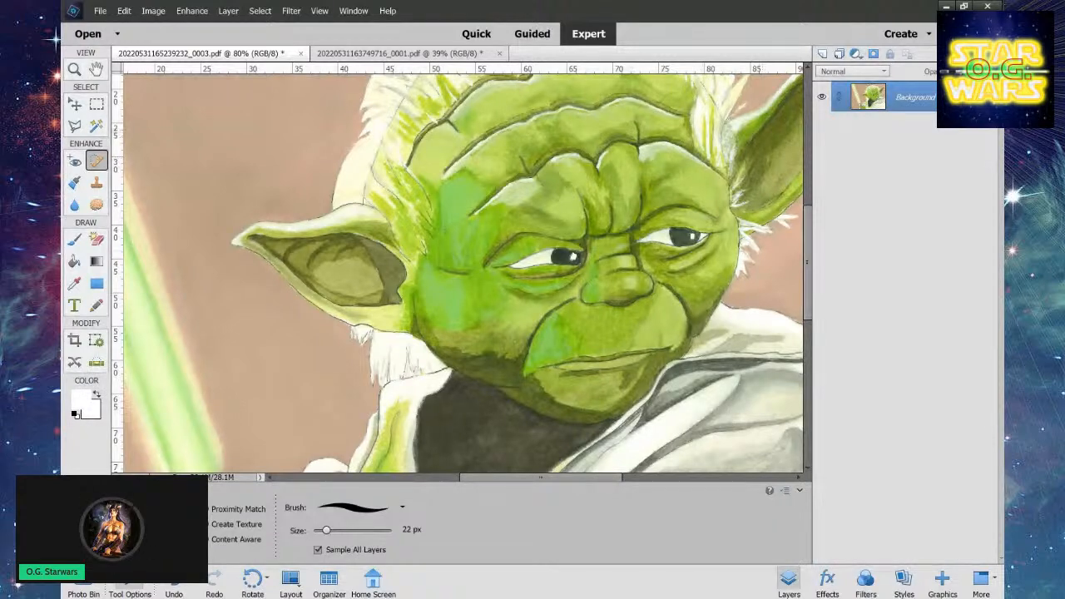
pyautogui.moveTo(737, 129)
pyautogui.mouseDown()
pyautogui.moveTo(759, 115)
pyautogui.moveTo(739, 133)
pyautogui.moveTo(738, 156)
pyautogui.mouseUp()
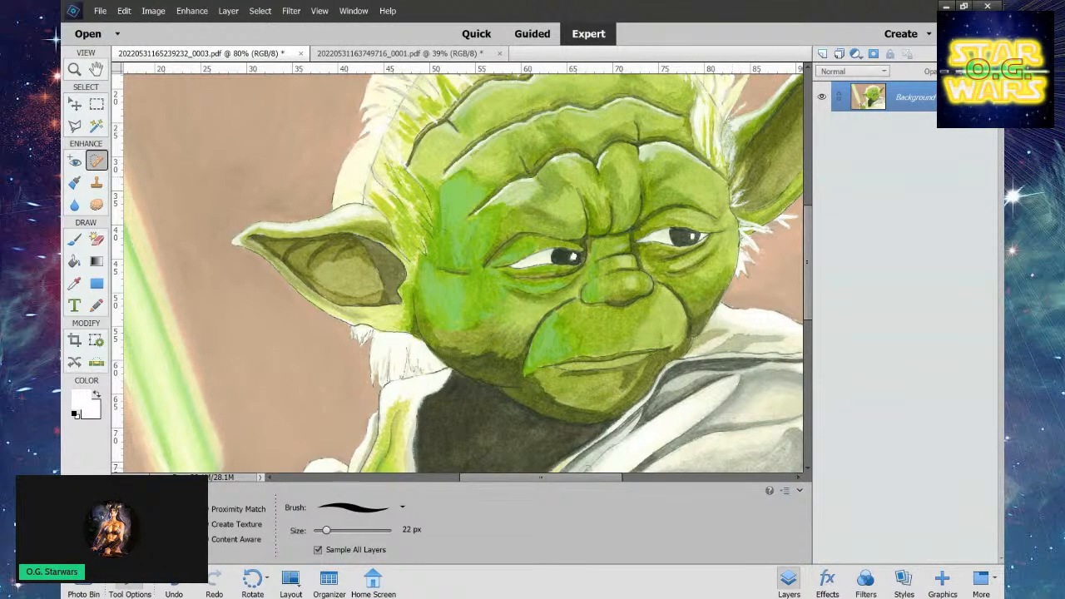
pyautogui.moveTo(599, 480); pyautogui.dragTo(642, 481)
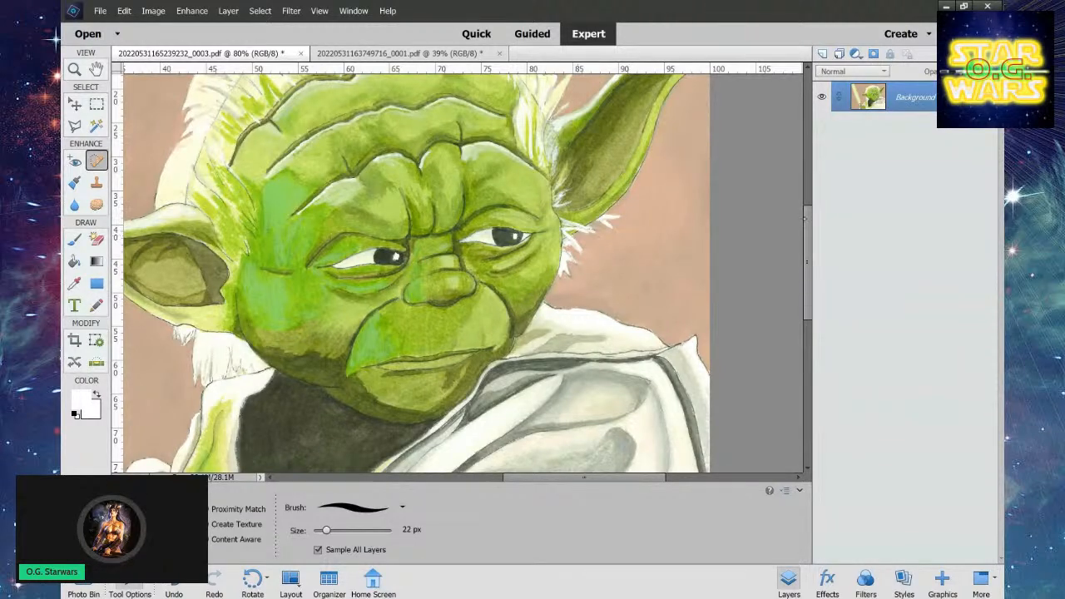
pyautogui.moveTo(807, 220); pyautogui.dragTo(807, 193)
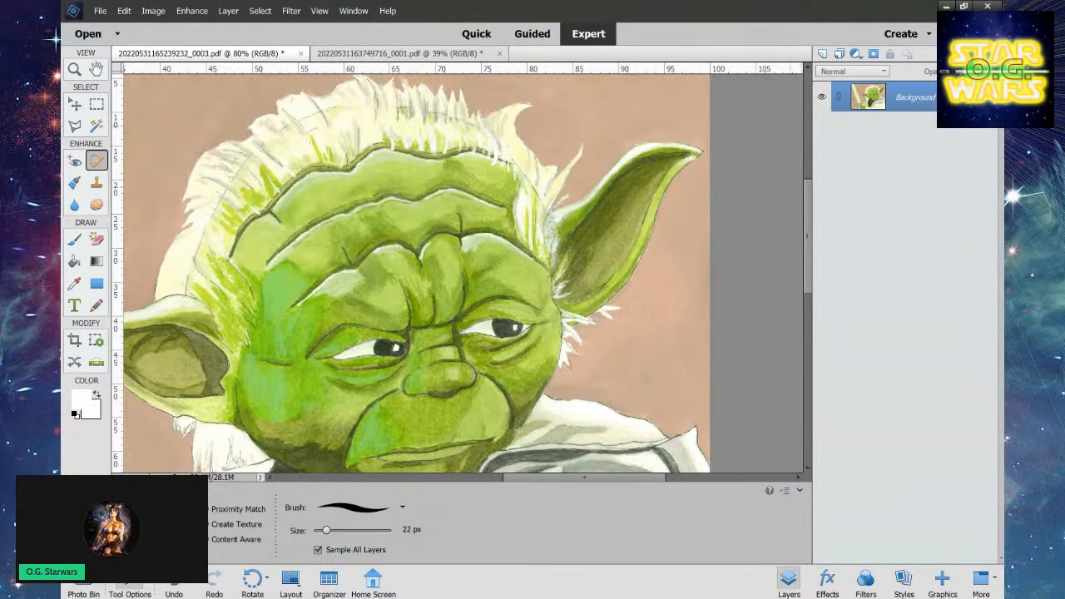
pyautogui.moveTo(685, 162); pyautogui.dragTo(676, 168)
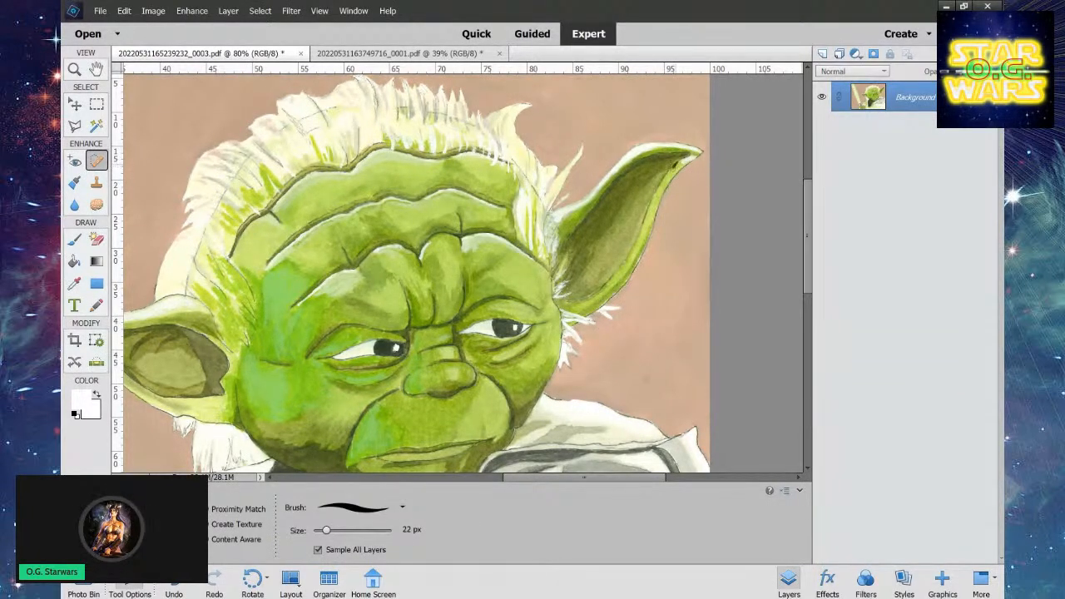
pyautogui.moveTo(676, 165); pyautogui.dragTo(674, 167)
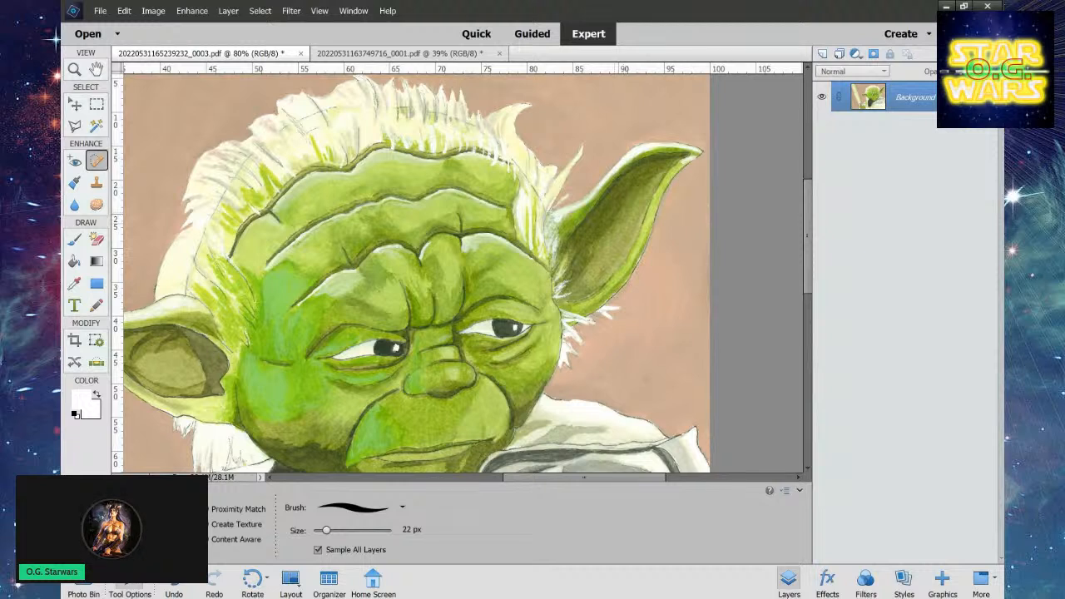
pyautogui.moveTo(572, 237); pyautogui.dragTo(580, 223)
pyautogui.moveTo(566, 215)
pyautogui.mouseDown()
pyautogui.moveTo(575, 208)
pyautogui.moveTo(554, 219)
pyautogui.mouseUp()
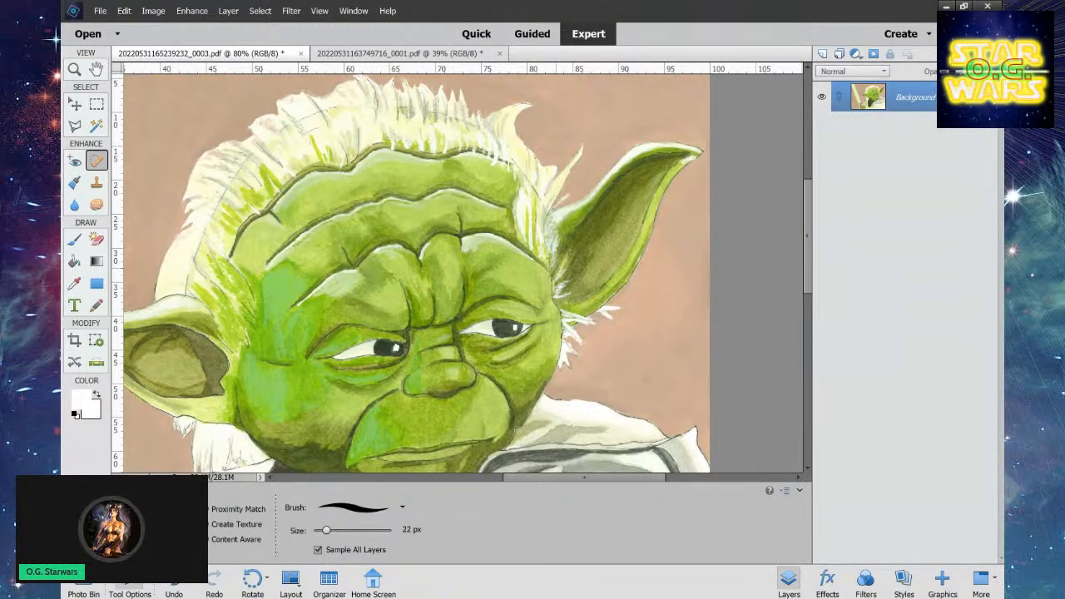
# Heal spots on the forehead wrinkles, around both brows and along the right-hand edge of the face.
pyautogui.click(429, 233)
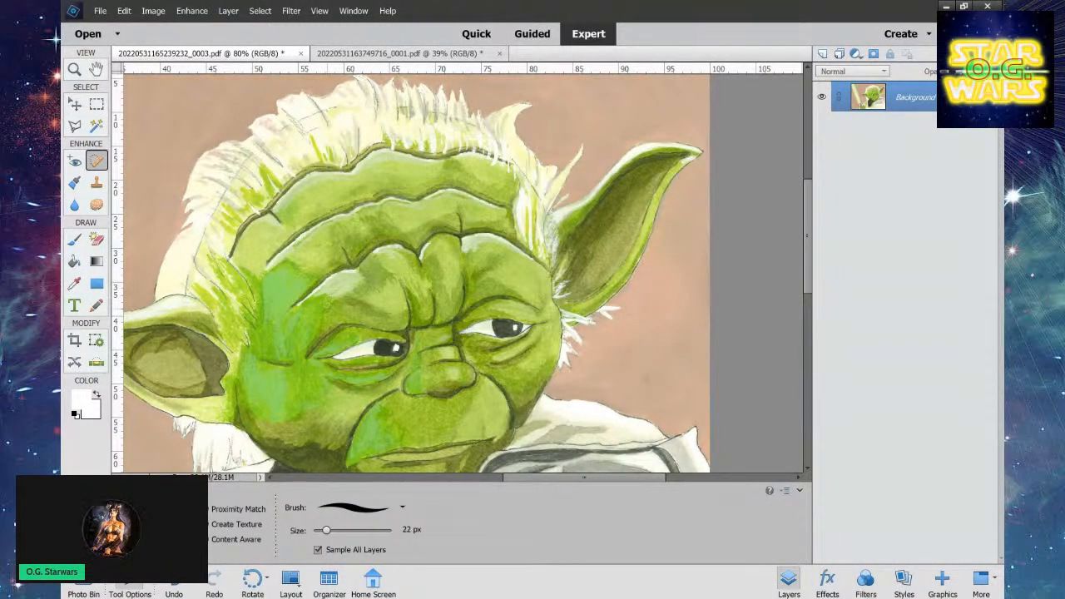
pyautogui.click(329, 306)
pyautogui.click(359, 308)
pyautogui.moveTo(370, 316); pyautogui.dragTo(388, 323)
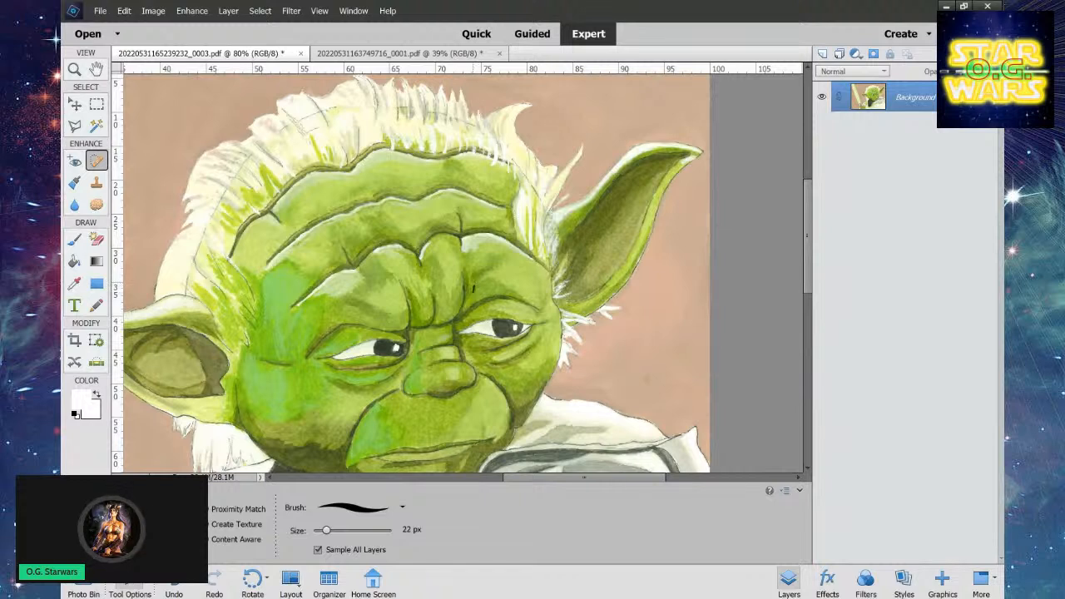
pyautogui.moveTo(473, 289); pyautogui.dragTo(472, 291)
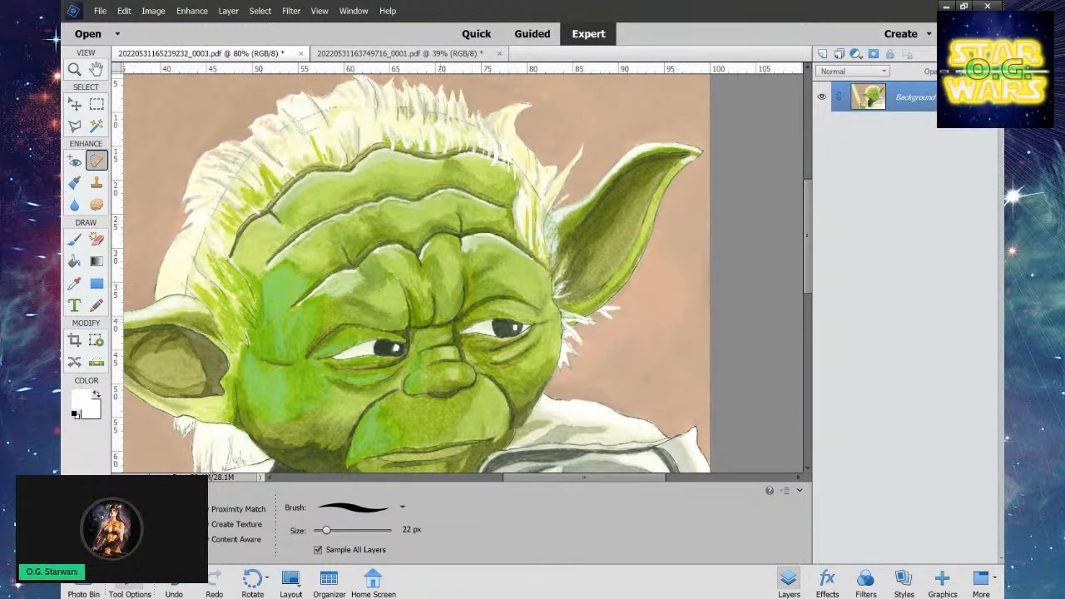
pyautogui.moveTo(542, 347); pyautogui.dragTo(557, 327)
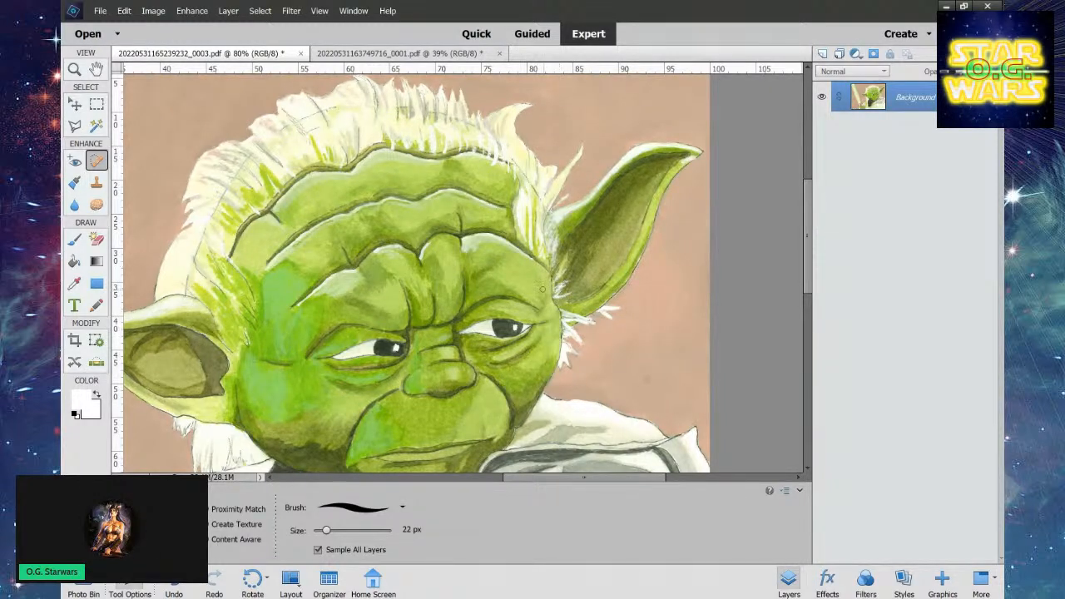
pyautogui.moveTo(539, 274)
pyautogui.mouseDown()
pyautogui.moveTo(549, 292)
pyautogui.moveTo(538, 305)
pyautogui.mouseUp()
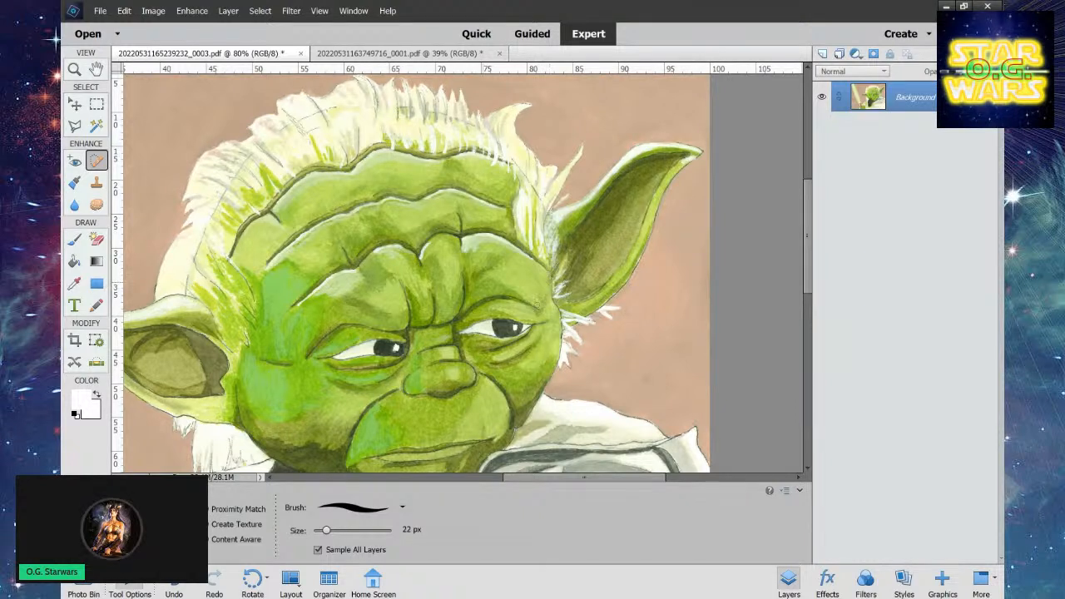
pyautogui.moveTo(544, 268); pyautogui.dragTo(546, 281)
# Heal the background along the artwork's right edge, above the robe's shoulder and above the hair.
pyautogui.moveTo(712, 330); pyautogui.dragTo(710, 364)
pyautogui.moveTo(649, 378); pyautogui.dragTo(649, 385)
pyautogui.moveTo(671, 426); pyautogui.dragTo(698, 417)
pyautogui.moveTo(552, 96); pyautogui.dragTo(574, 81)
# Heal marks on the robe's large light sleeve, along its right-hand edge and around the grey fold shadows.
pyautogui.scroll(3, 812, 173)
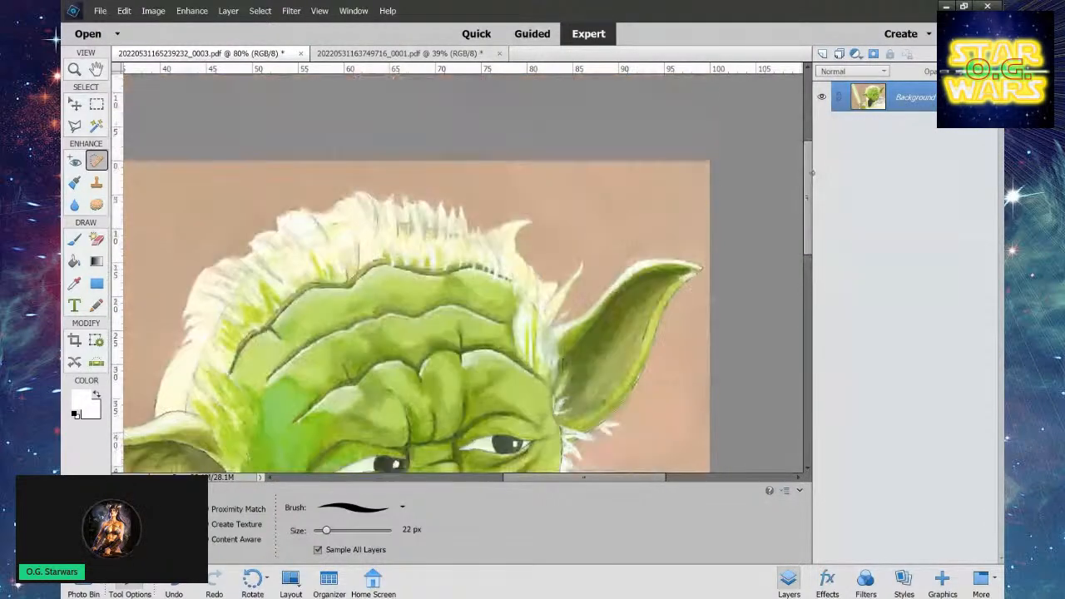
pyautogui.scroll(-6, 812, 173)
pyautogui.scroll(-5, 817, 286)
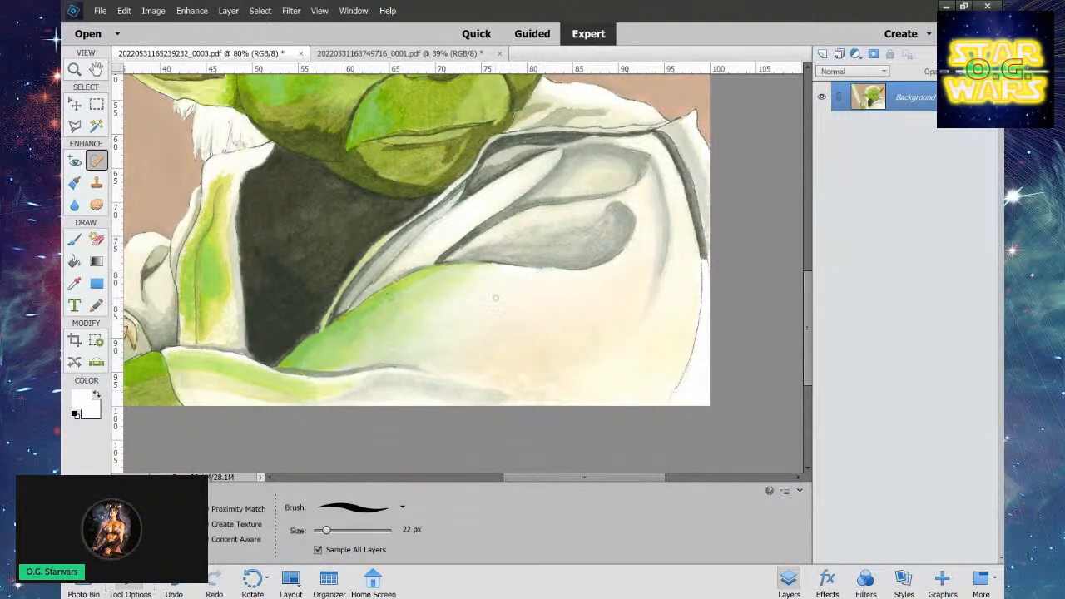
pyautogui.moveTo(509, 312); pyautogui.dragTo(513, 305)
pyautogui.moveTo(691, 276); pyautogui.dragTo(696, 298)
pyautogui.moveTo(683, 248); pyautogui.dragTo(685, 273)
pyautogui.moveTo(541, 273); pyautogui.dragTo(537, 271)
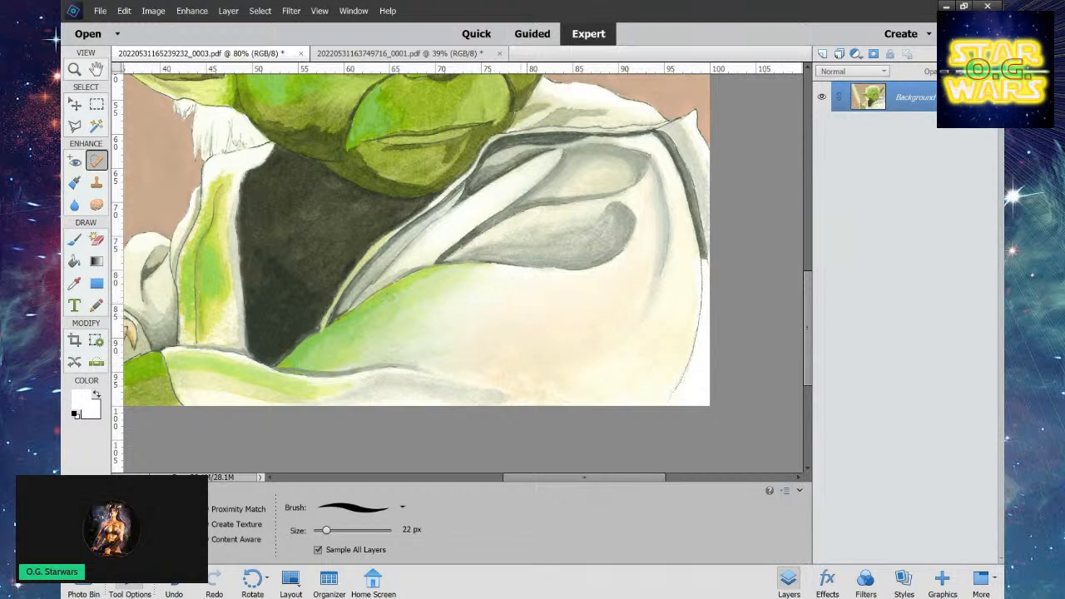
pyautogui.moveTo(387, 289); pyautogui.dragTo(389, 295)
pyautogui.click(595, 275)
pyautogui.click(614, 209)
# Heal the sleeve edge beside the green forearm and the area between the fingers and the robe.
pyautogui.click(199, 386)
pyautogui.moveTo(181, 376); pyautogui.dragTo(192, 402)
pyautogui.moveTo(577, 477); pyautogui.dragTo(514, 478)
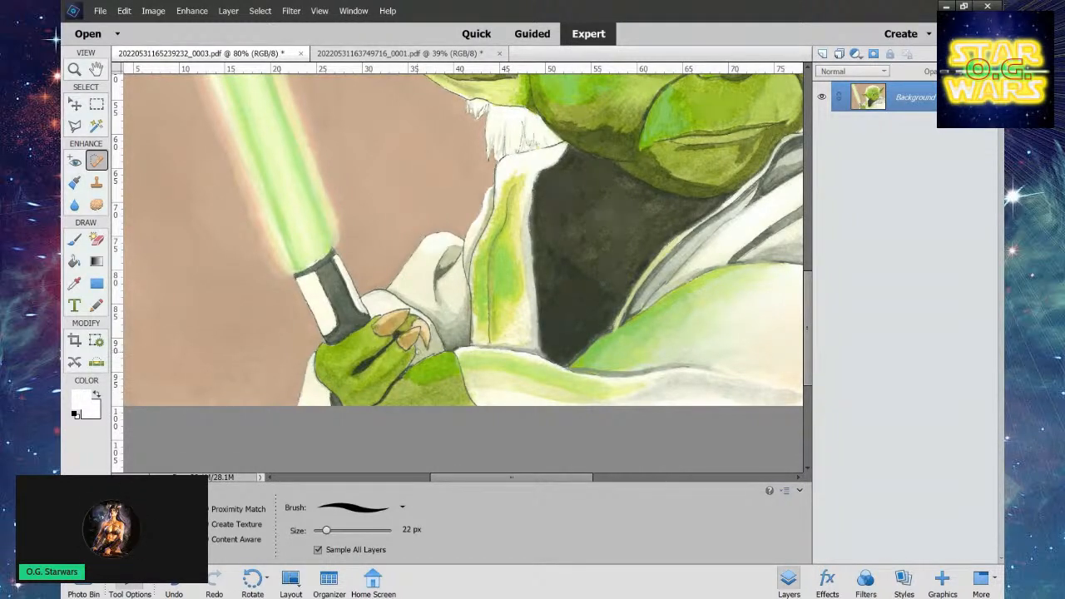
pyautogui.click(418, 350)
pyautogui.moveTo(432, 357); pyautogui.dragTo(442, 354)
# Heal the remaining background blemishes beside the lightsaber hilt, above the left-hand ear, along the hair and at the artwork's left edge.
pyautogui.press('z')
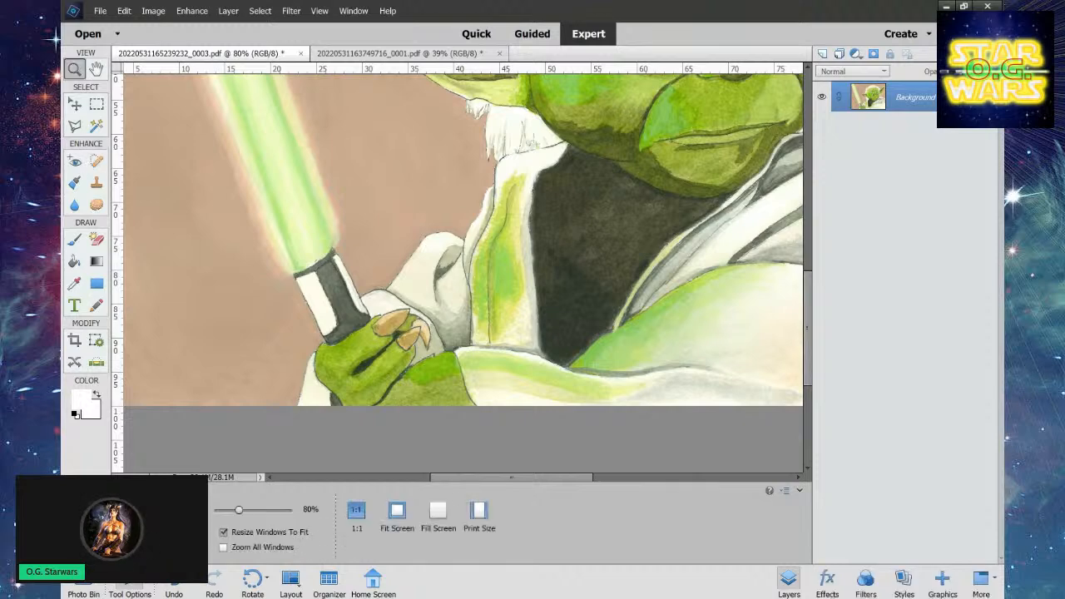
pyautogui.moveTo(239, 510)
pyautogui.mouseDown()
pyautogui.moveTo(219, 511)
pyautogui.moveTo(228, 510)
pyautogui.mouseUp()
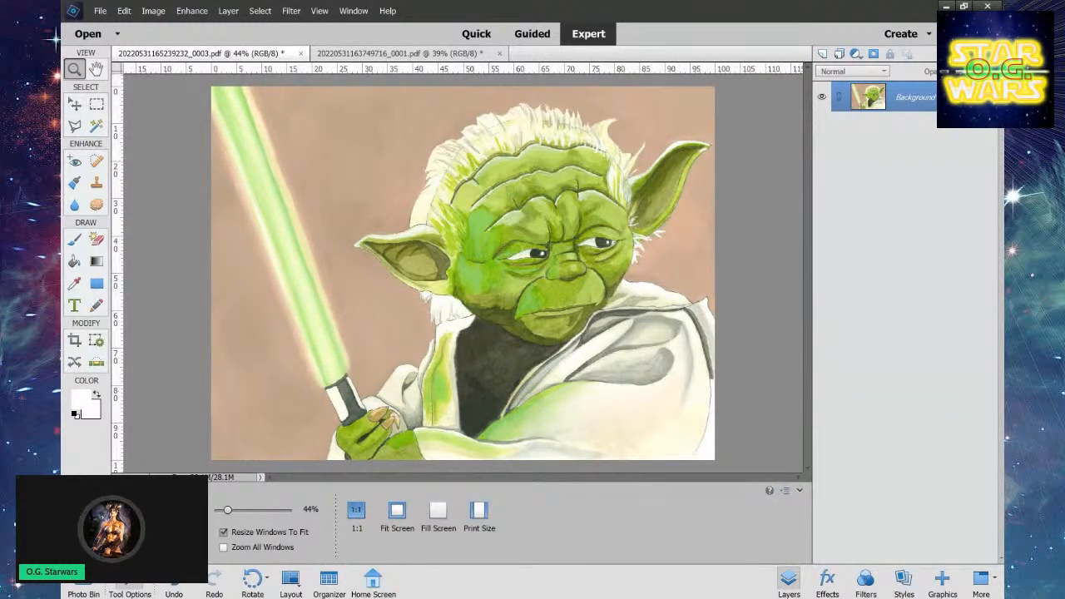
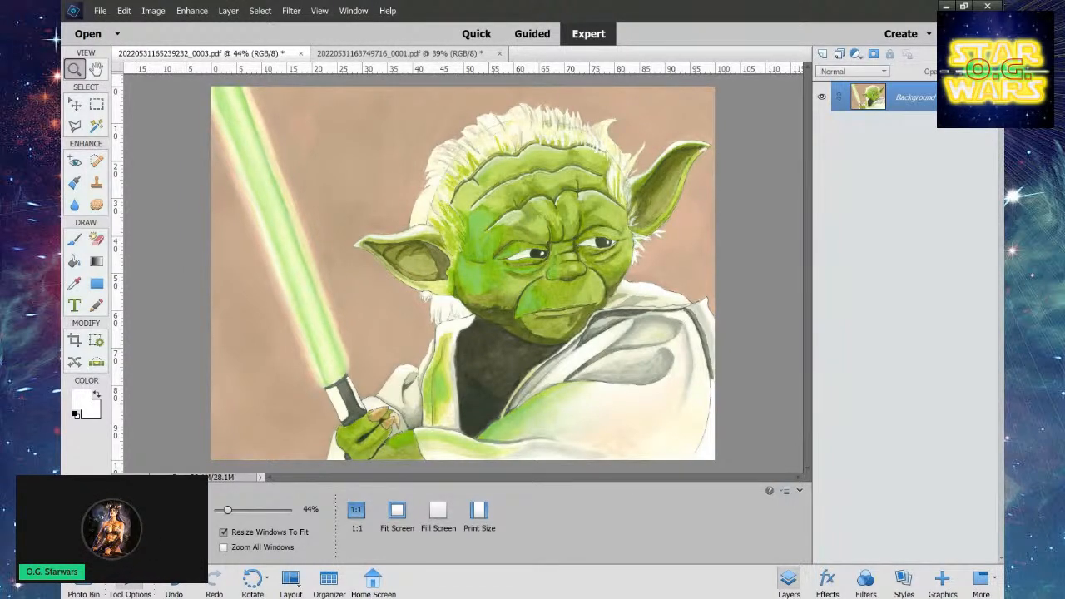
pyautogui.click(97, 161)
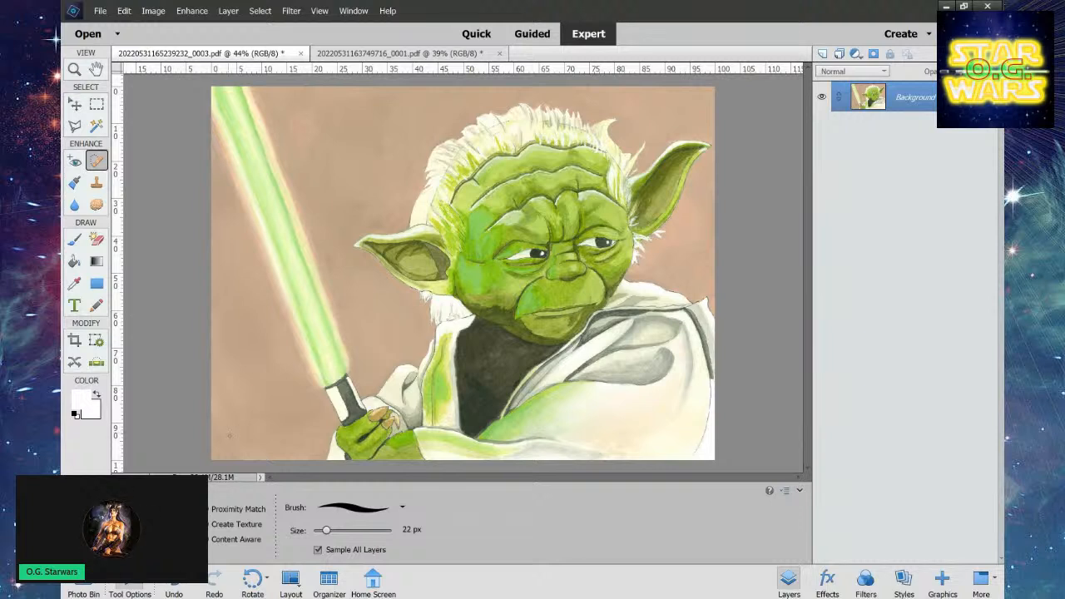
pyautogui.moveTo(312, 421); pyautogui.dragTo(309, 457)
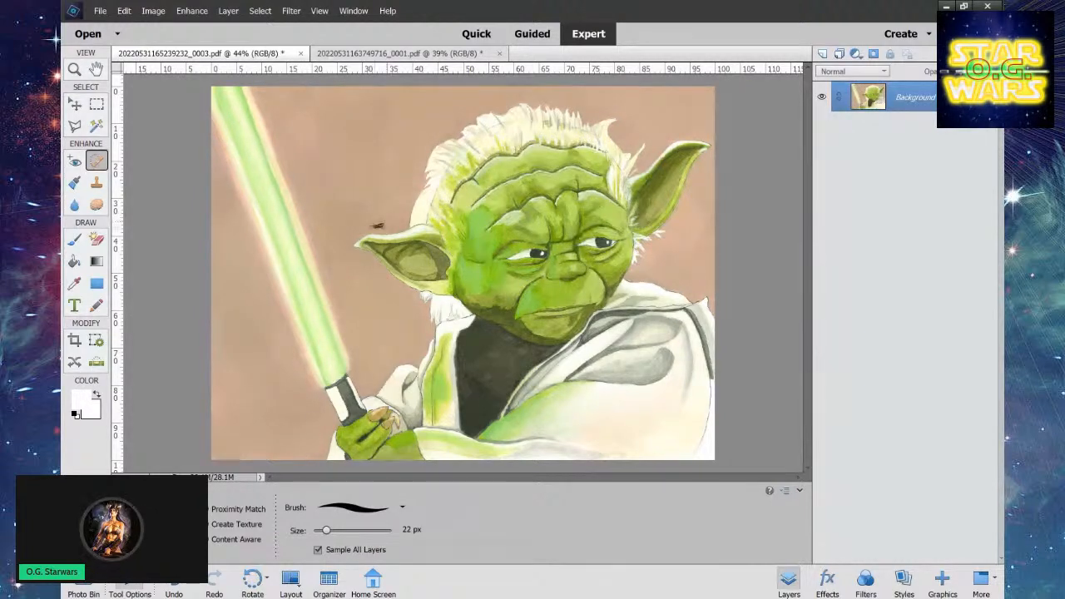
pyautogui.click(359, 208)
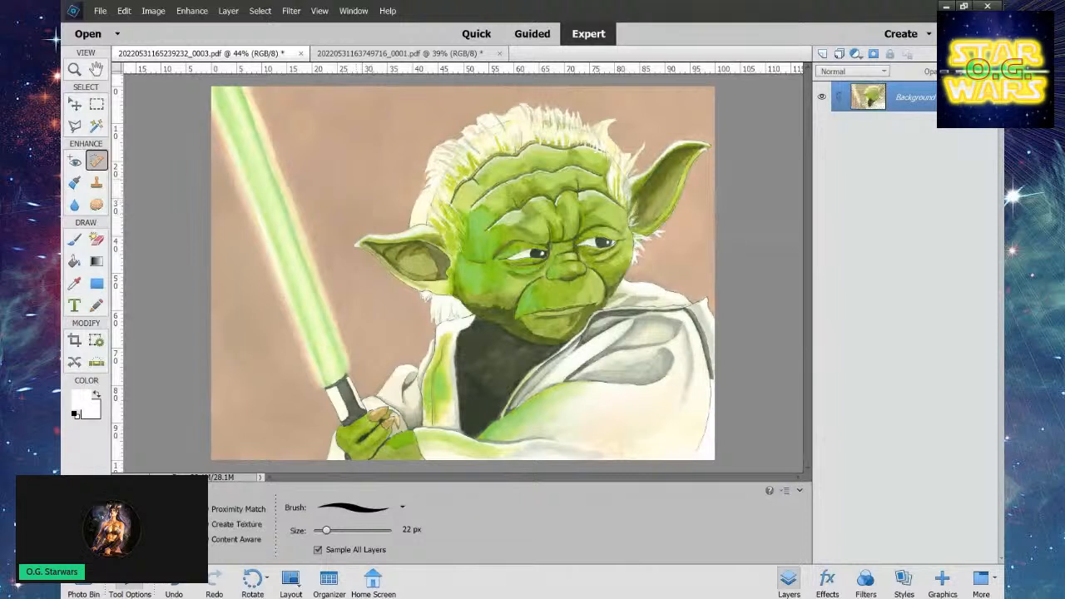
pyautogui.moveTo(399, 194)
pyautogui.mouseDown()
pyautogui.moveTo(388, 212)
pyautogui.moveTo(390, 178)
pyautogui.moveTo(391, 189)
pyautogui.mouseUp()
pyautogui.moveTo(448, 124); pyautogui.dragTo(423, 153)
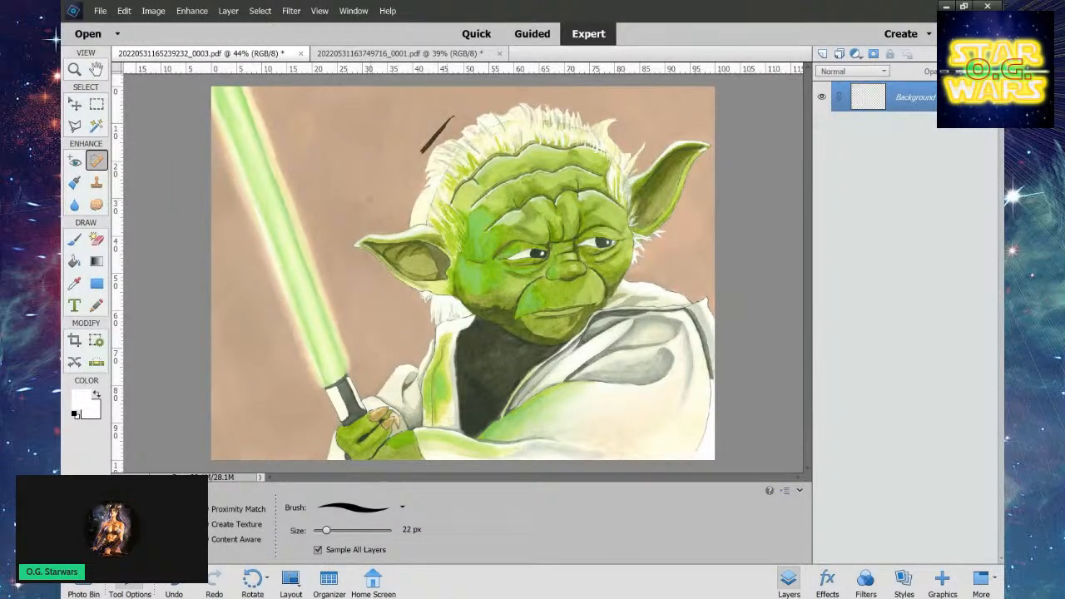
pyautogui.moveTo(368, 201); pyautogui.dragTo(359, 222)
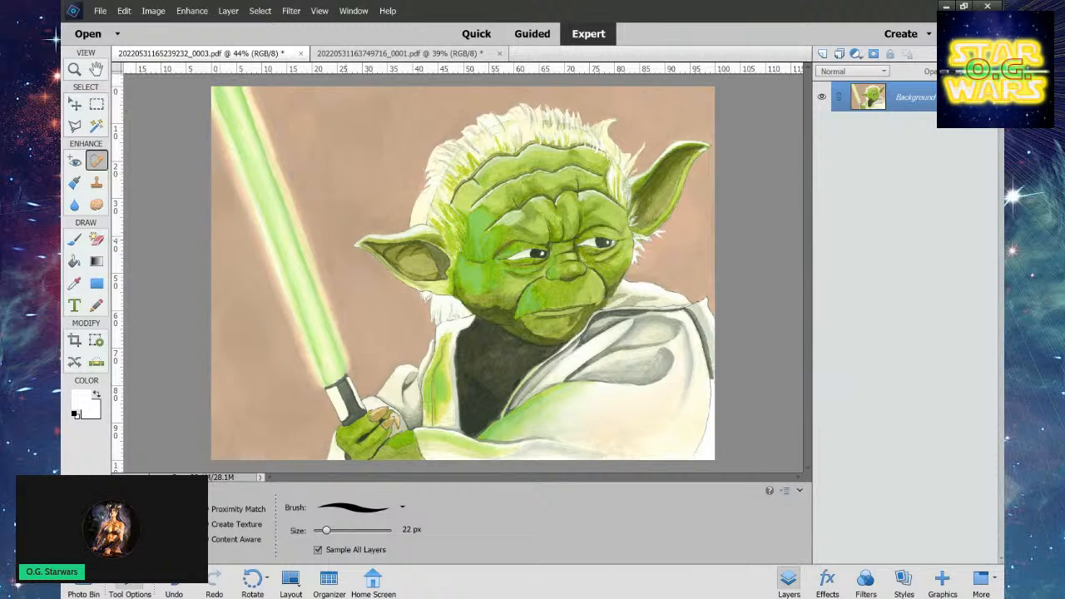
pyautogui.moveTo(216, 258); pyautogui.dragTo(211, 237)
pyautogui.moveTo(216, 421); pyautogui.dragTo(215, 388)
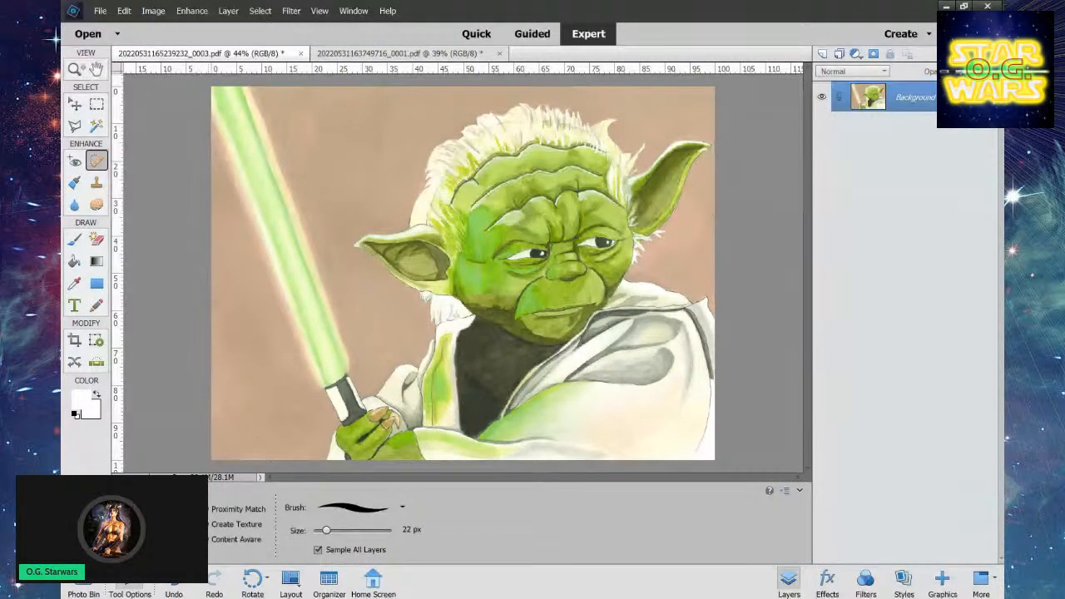
# Select the Pencil tool and set the foreground color to black.
pyautogui.click(74, 69)
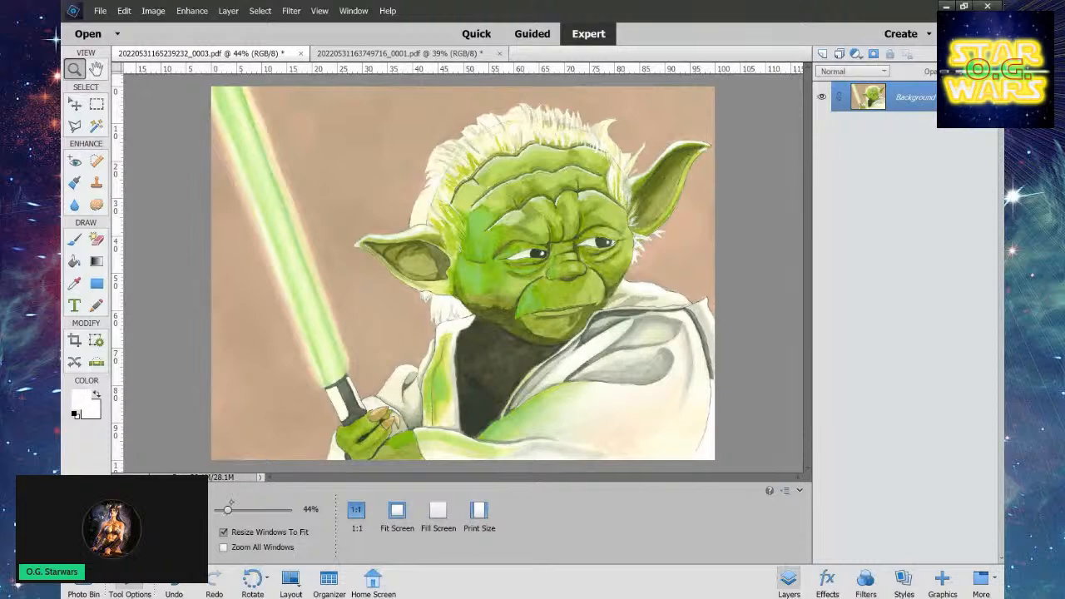
pyautogui.moveTo(228, 509)
pyautogui.mouseDown()
pyautogui.moveTo(244, 509)
pyautogui.moveTo(234, 509)
pyautogui.mouseUp()
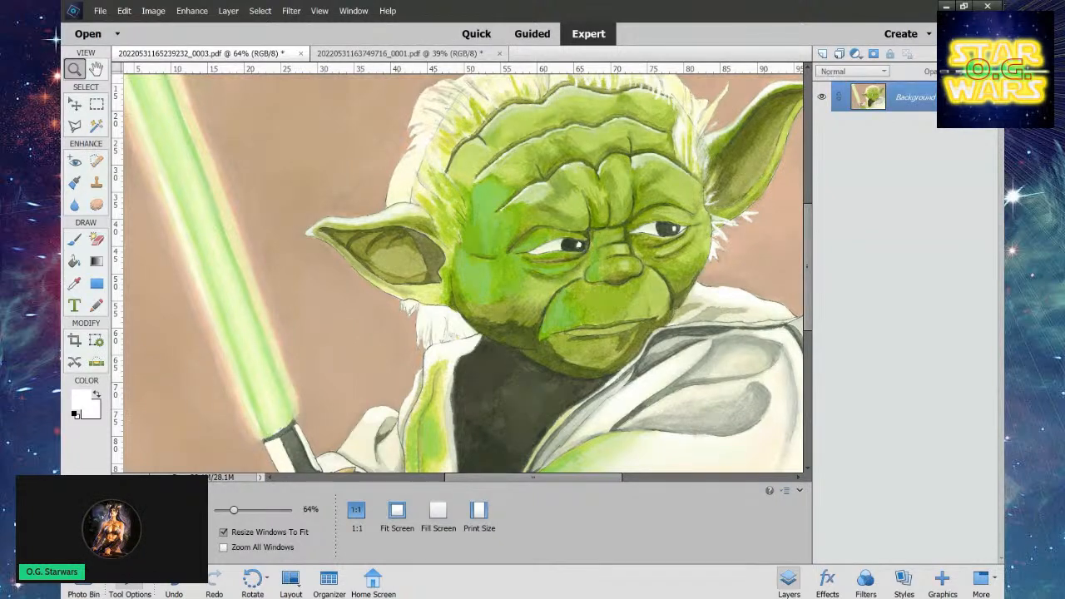
pyautogui.click(96, 307)
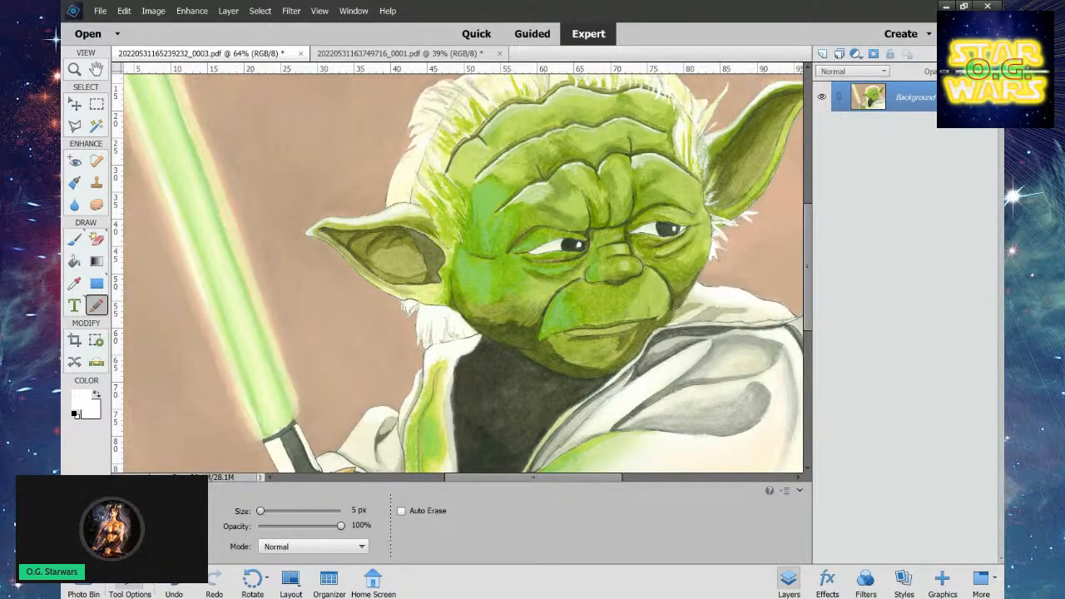
pyautogui.press('z')
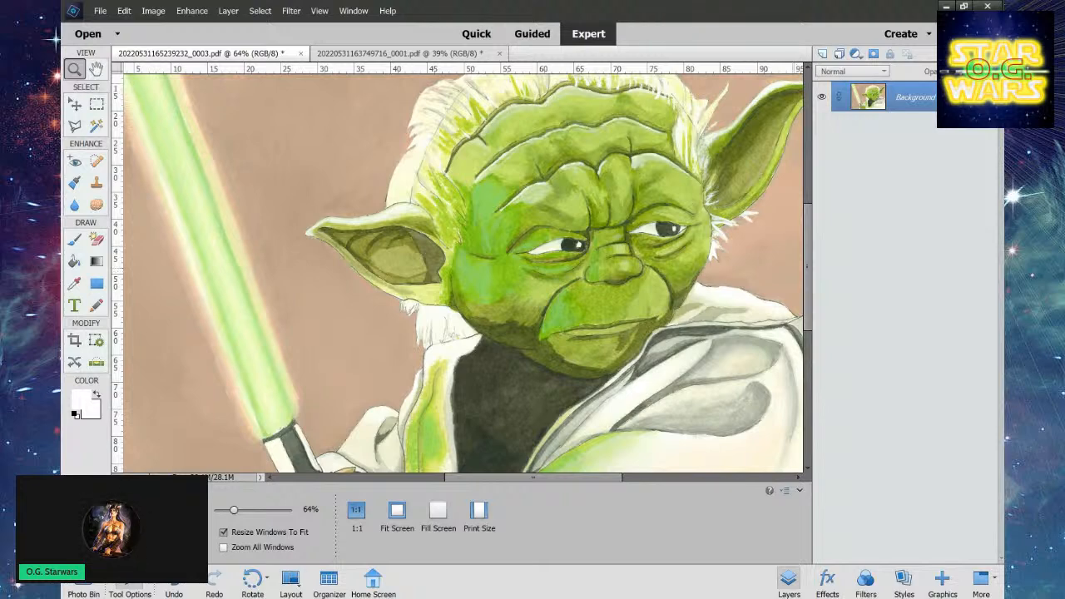
pyautogui.moveTo(235, 510); pyautogui.dragTo(246, 509)
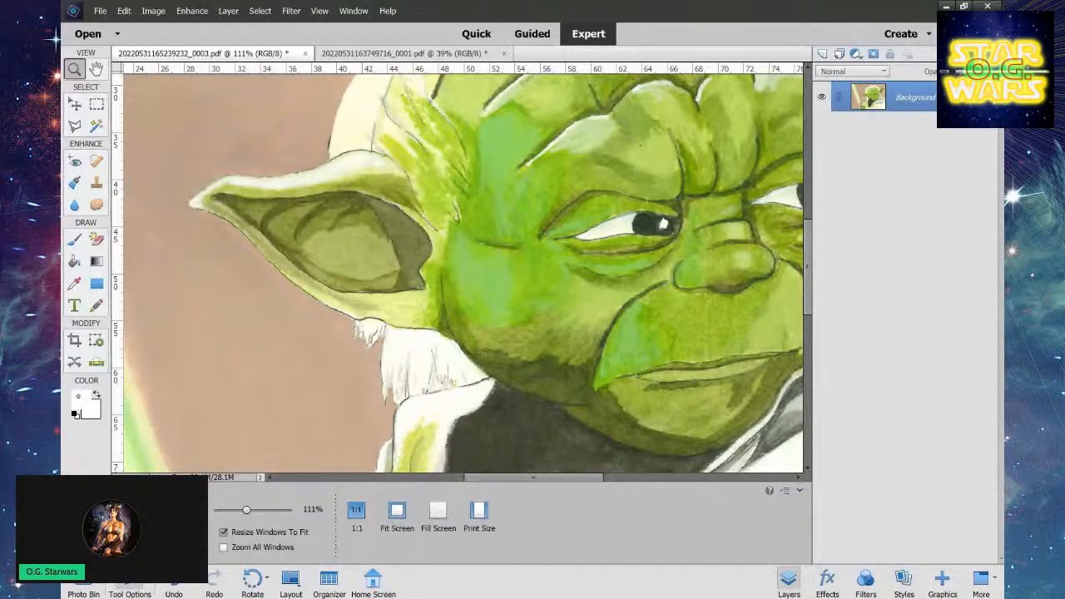
pyautogui.click(79, 401)
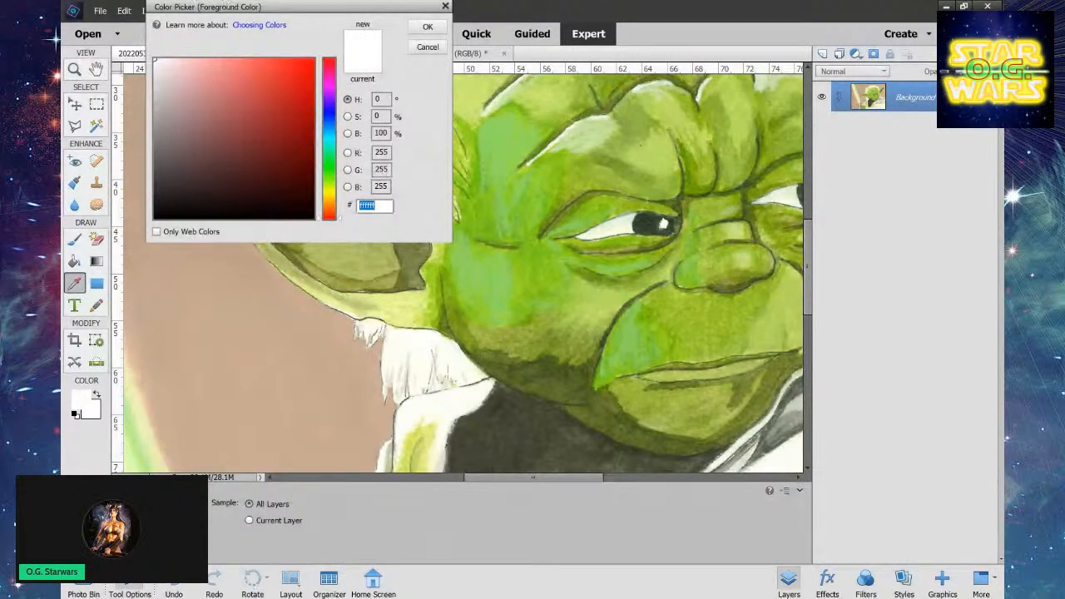
pyautogui.click(157, 218)
pyautogui.click(428, 26)
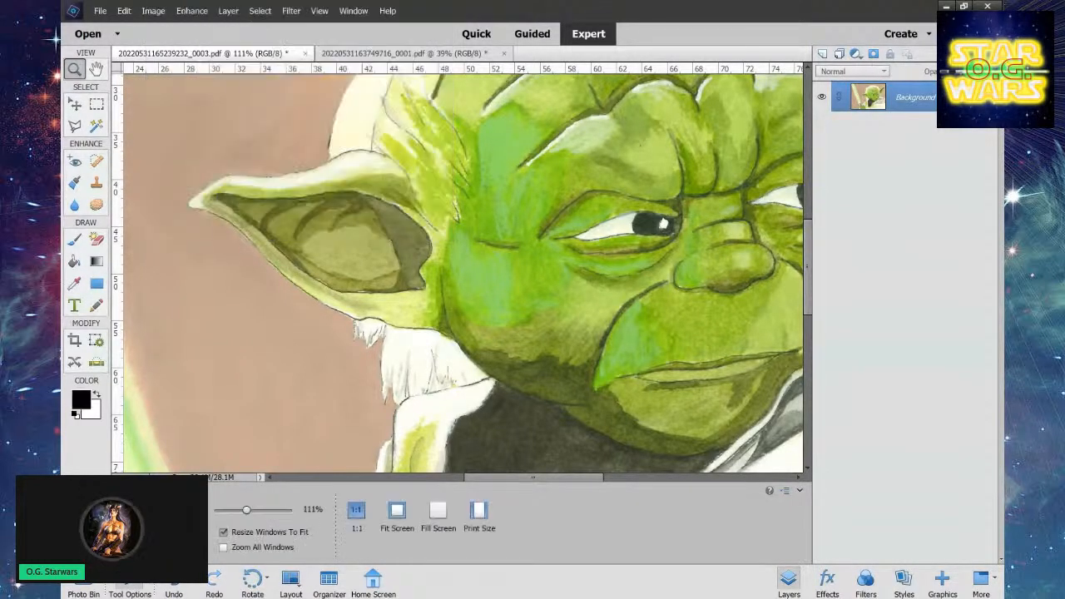
# Try outlining the robe collar's inner and outer edges below the pointed ear in black with the 5 px Pencil.
pyautogui.press('n')
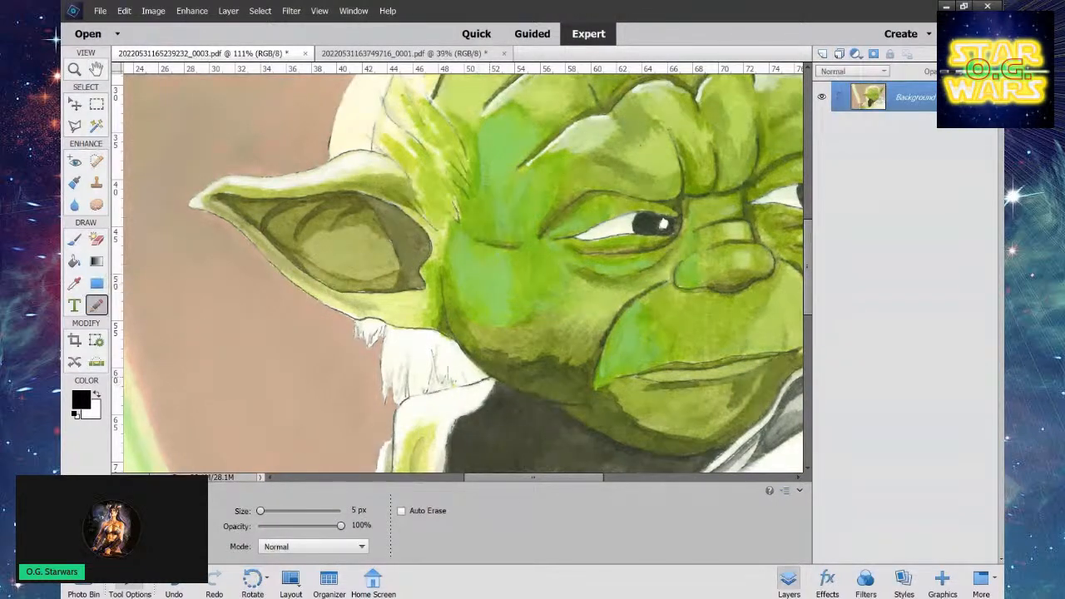
pyautogui.moveTo(496, 380)
pyautogui.mouseDown()
pyautogui.moveTo(453, 424)
pyautogui.moveTo(445, 465)
pyautogui.mouseUp()
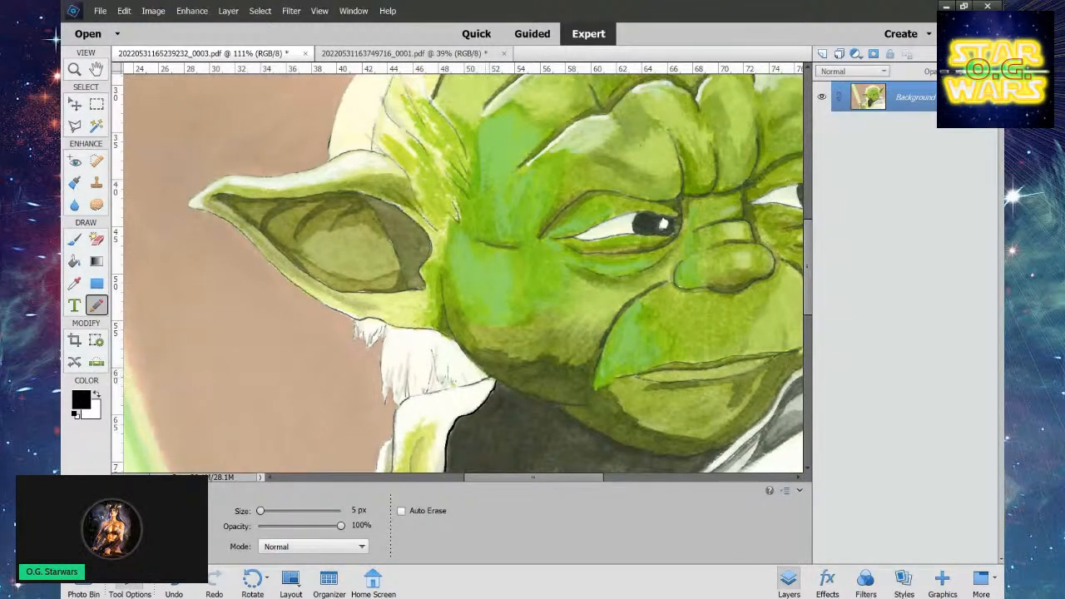
pyautogui.moveTo(489, 380)
pyautogui.mouseDown()
pyautogui.moveTo(403, 400)
pyautogui.moveTo(394, 416)
pyautogui.mouseUp()
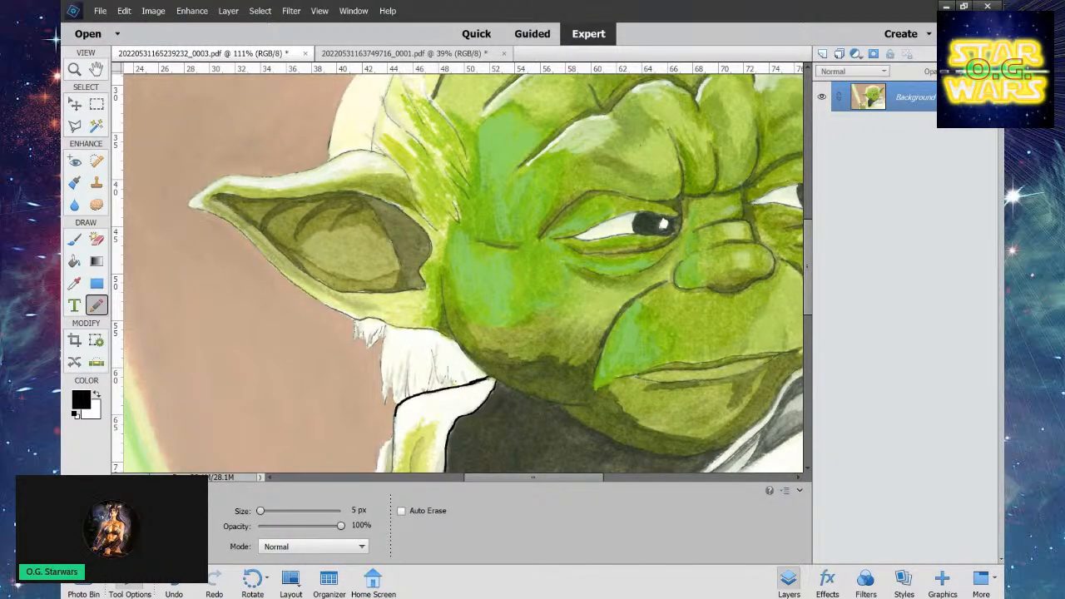
pyautogui.hotkey('ctrl', 'z')
pyautogui.hotkey('ctrl', 'z')
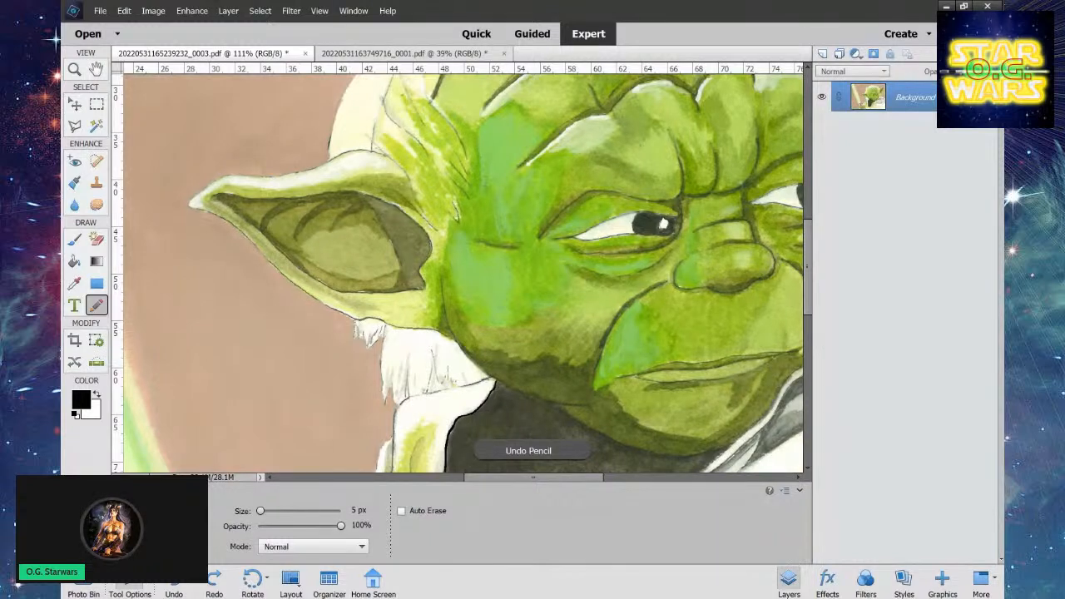
pyautogui.click(487, 381)
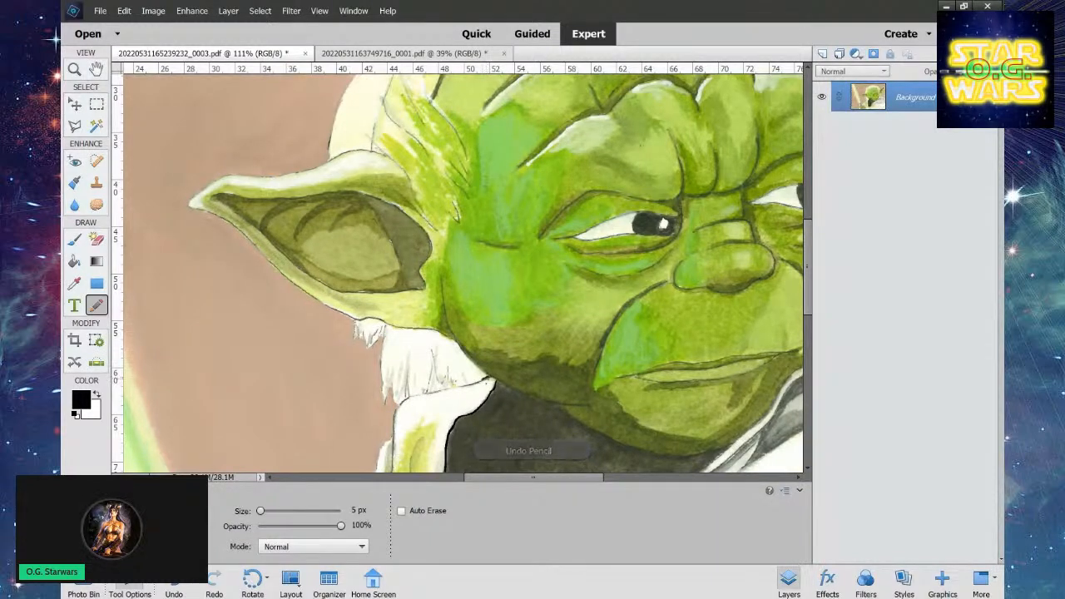
pyautogui.moveTo(488, 382)
pyautogui.mouseDown()
pyautogui.moveTo(402, 401)
pyautogui.moveTo(392, 472)
pyautogui.mouseUp()
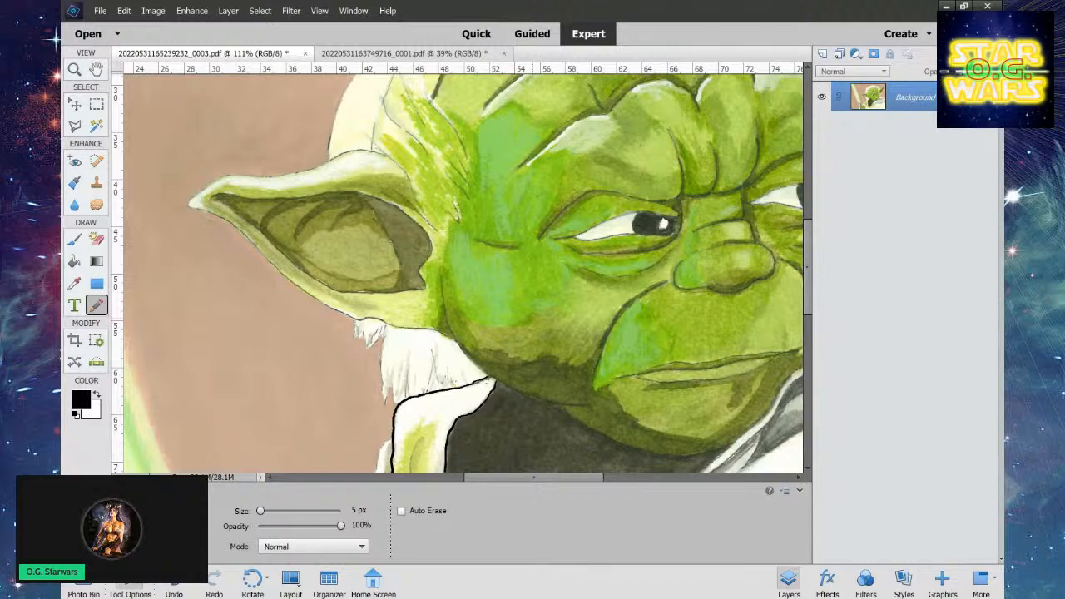
# Check the whole figure and undo the black pencil outlines on the robe collar.
pyautogui.press('z')
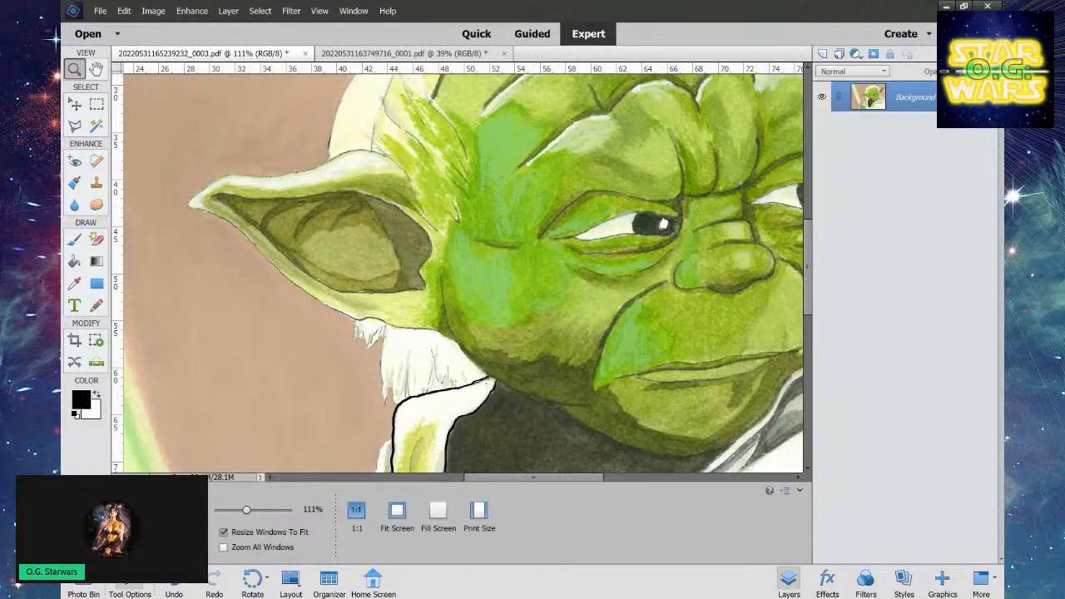
pyautogui.moveTo(240, 510); pyautogui.dragTo(229, 510)
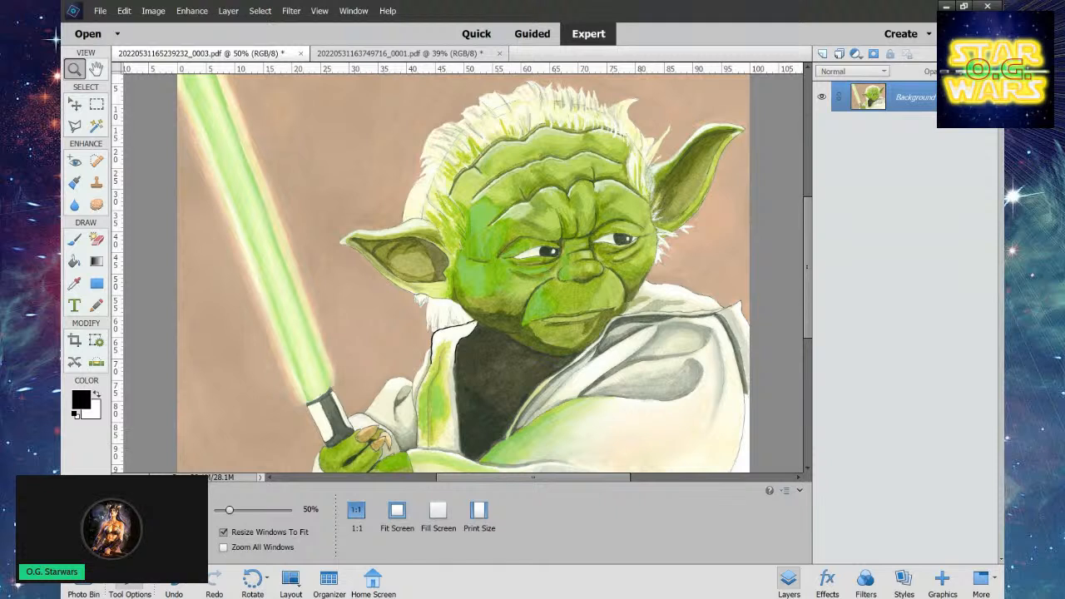
pyautogui.hotkey('ctrl', 'z')
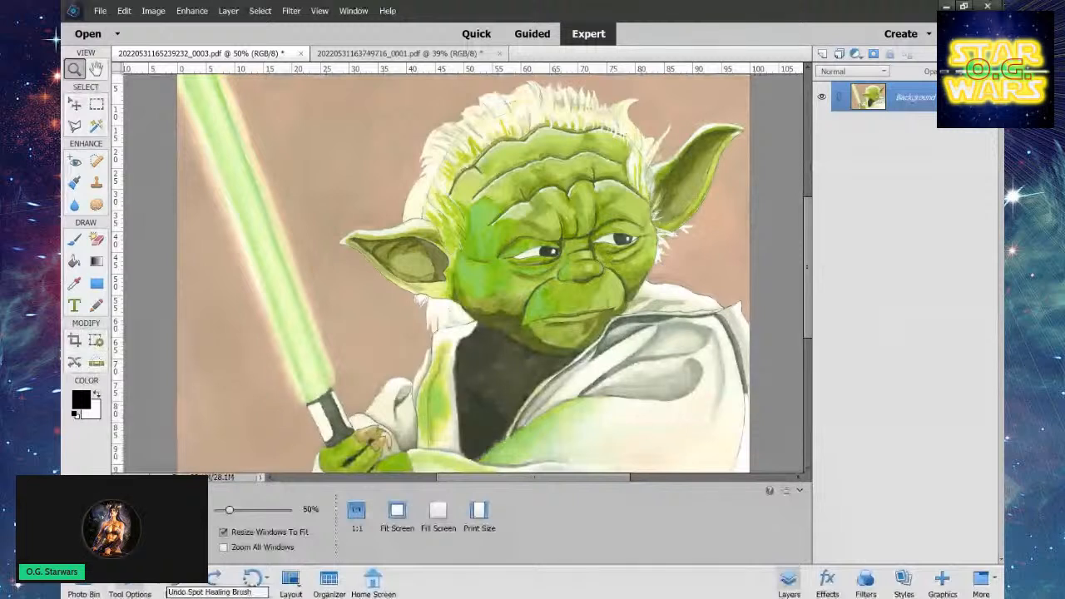
# Heal the marks between the eyes and along the bridge of the nose with the 22 px Spot Healing Brush.
pyautogui.press('j')
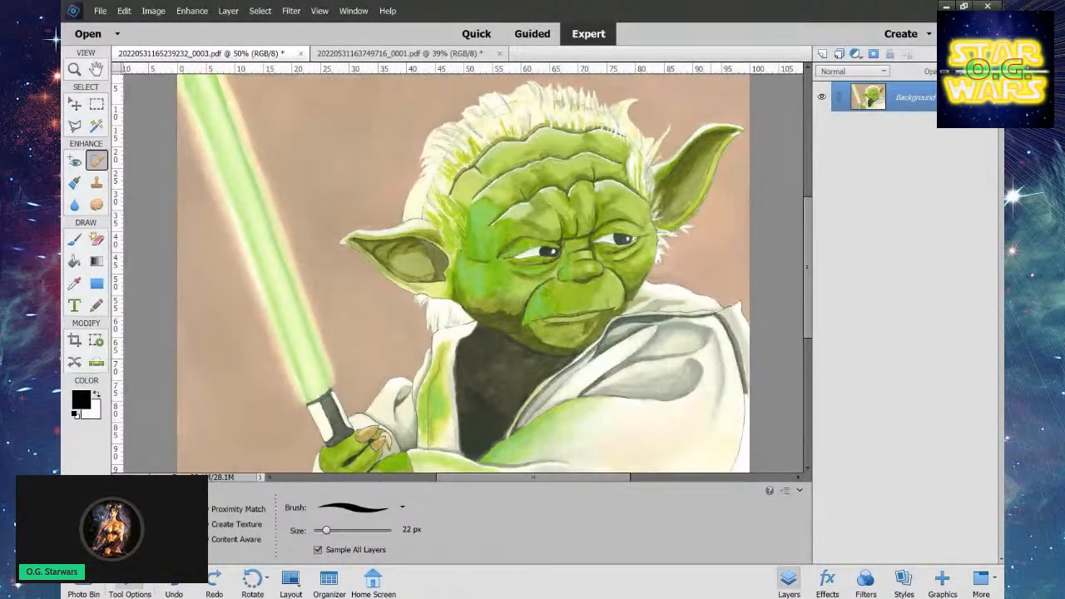
pyautogui.moveTo(808, 240); pyautogui.dragTo(818, 293)
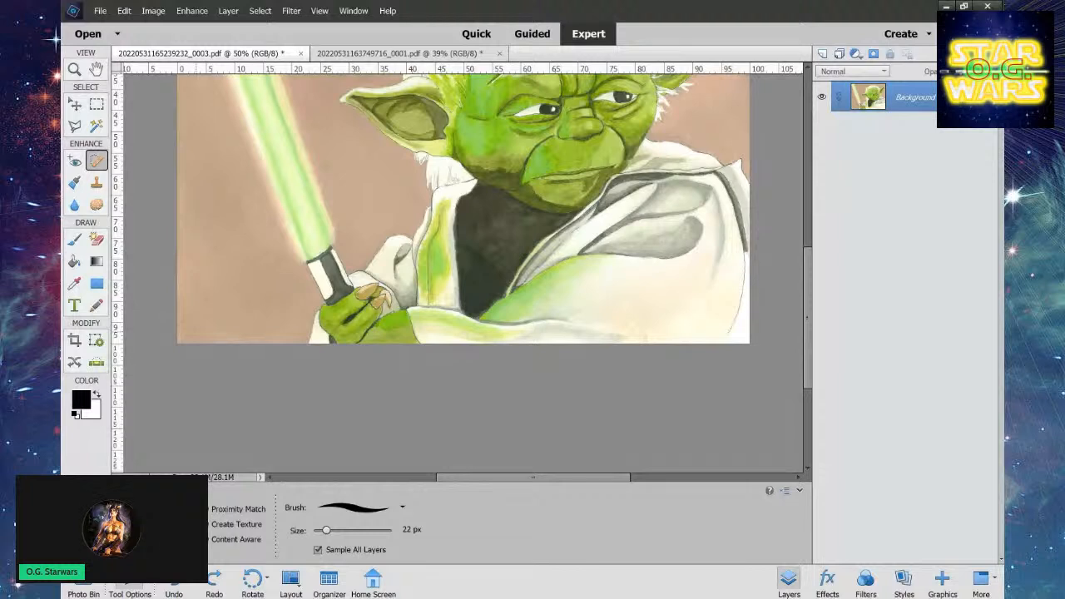
pyautogui.moveTo(803, 258); pyautogui.dragTo(806, 234)
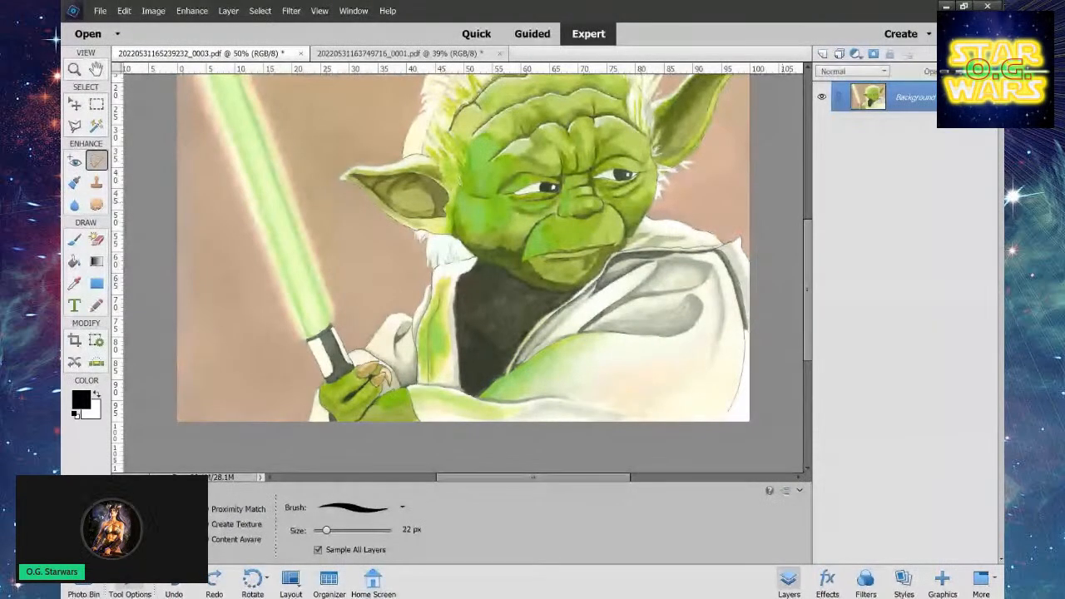
pyautogui.press('z')
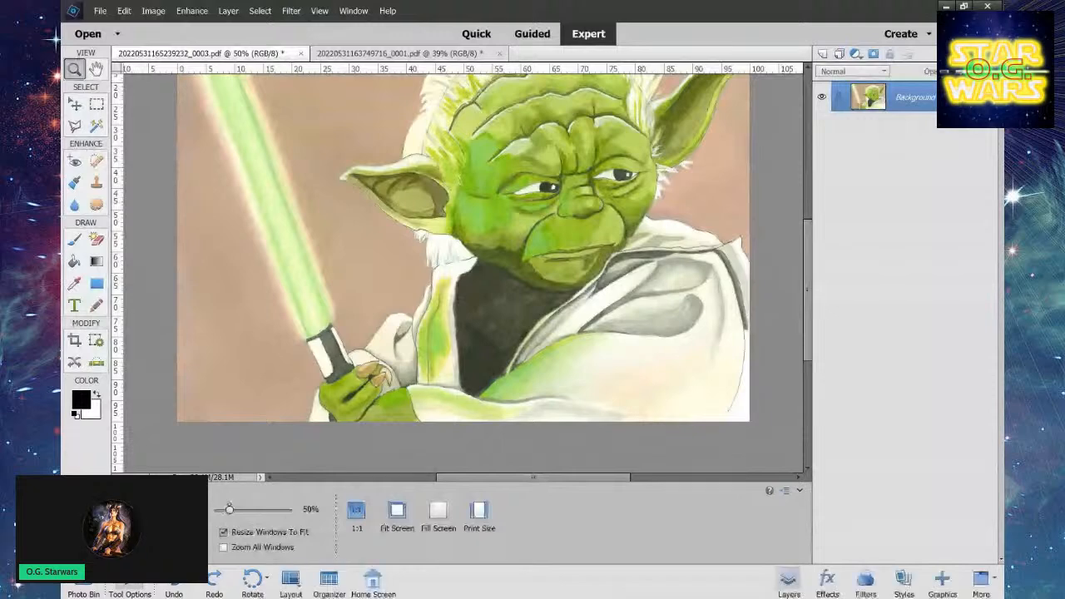
pyautogui.moveTo(230, 509); pyautogui.dragTo(246, 511)
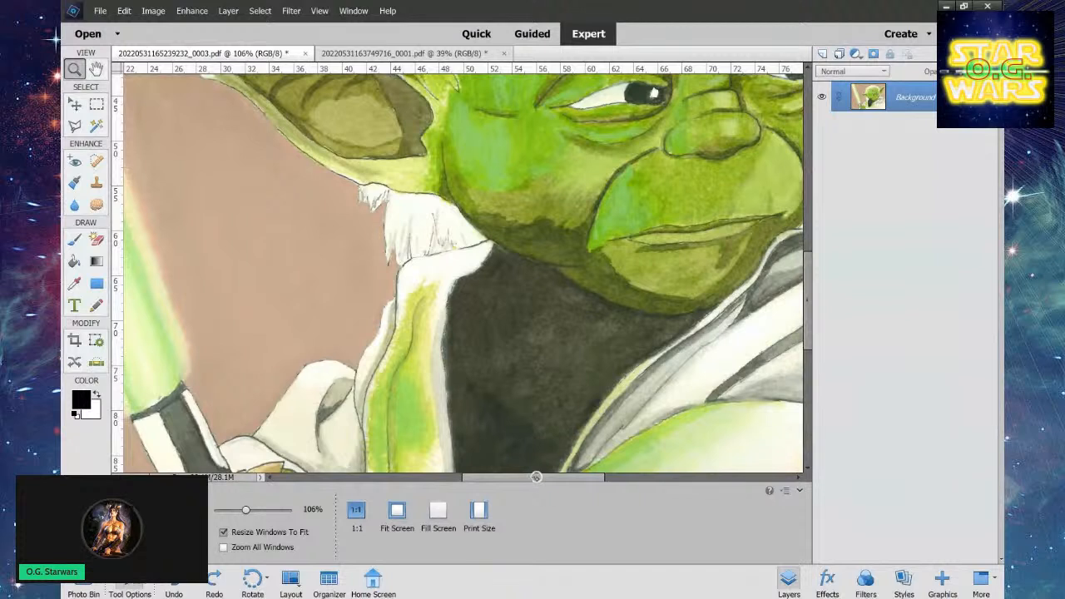
pyautogui.press('v')
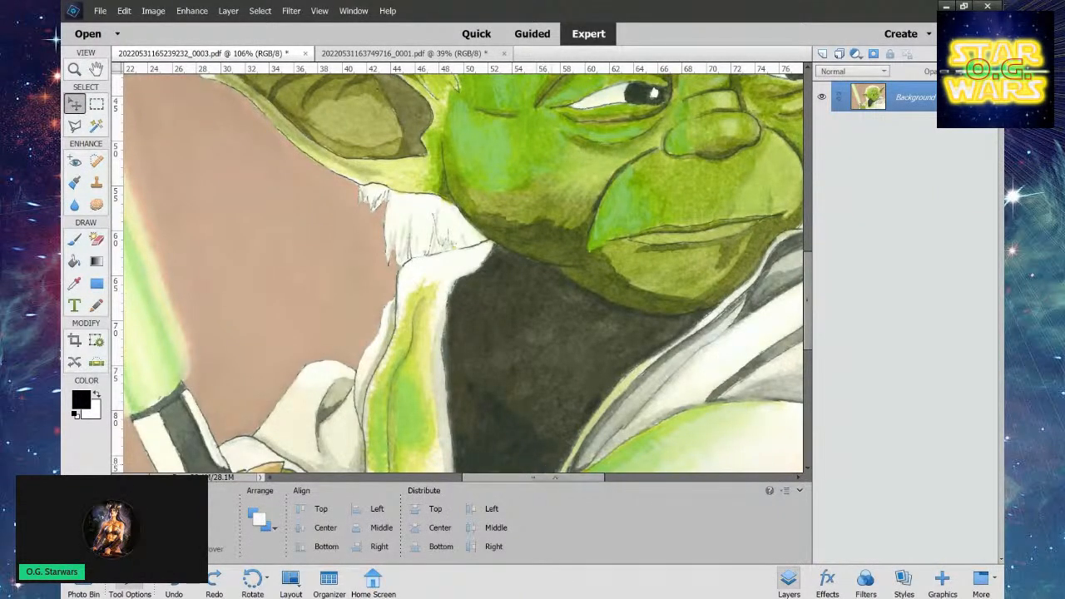
pyautogui.moveTo(554, 479); pyautogui.dragTo(580, 481)
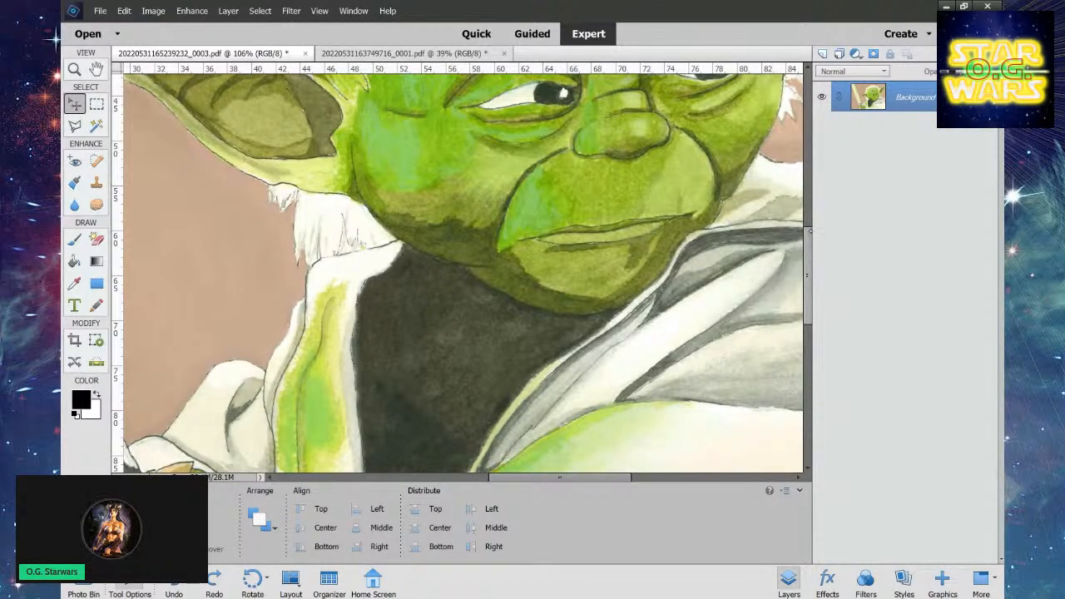
pyautogui.scroll(5, 805, 237)
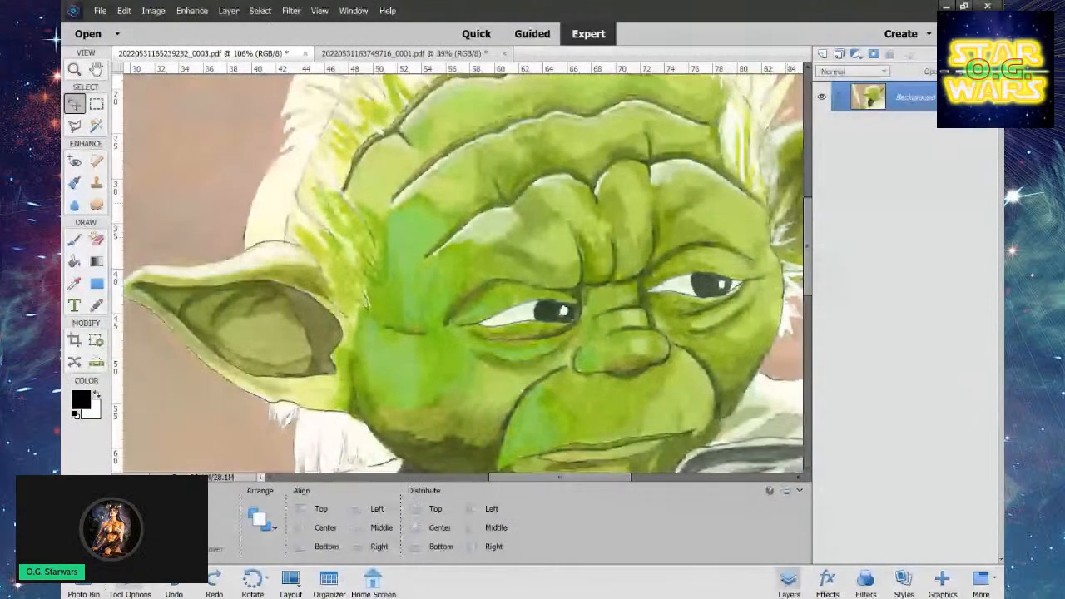
pyautogui.press('j')
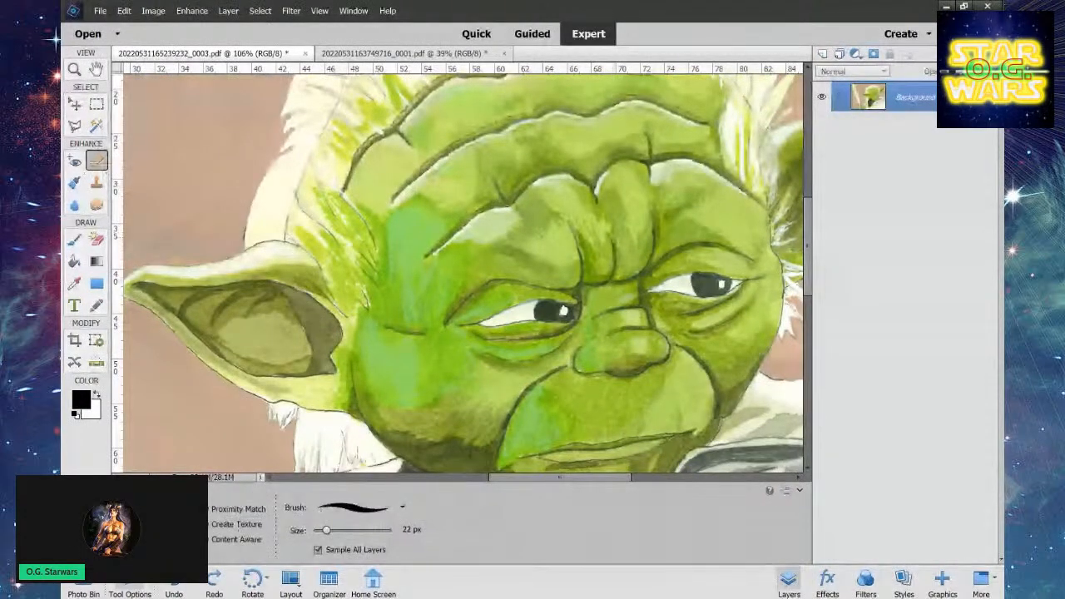
pyautogui.click(621, 289)
pyautogui.moveTo(621, 289); pyautogui.dragTo(582, 315)
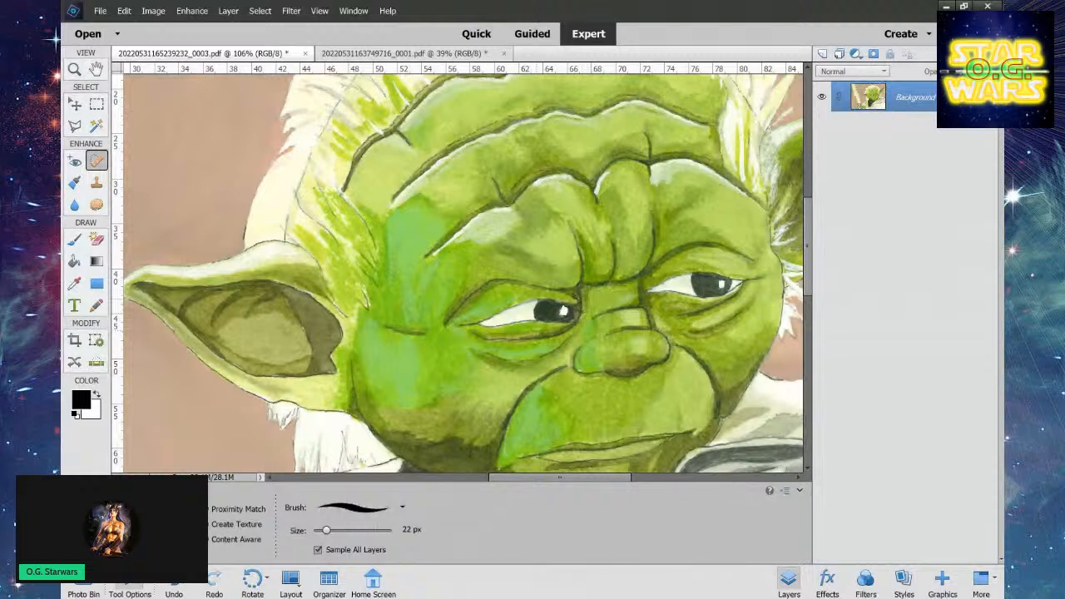
pyautogui.click(585, 308)
# Try the sepia Old Photo effect on the artwork, view the whole picture, and undo the effect.
pyautogui.click(827, 582)
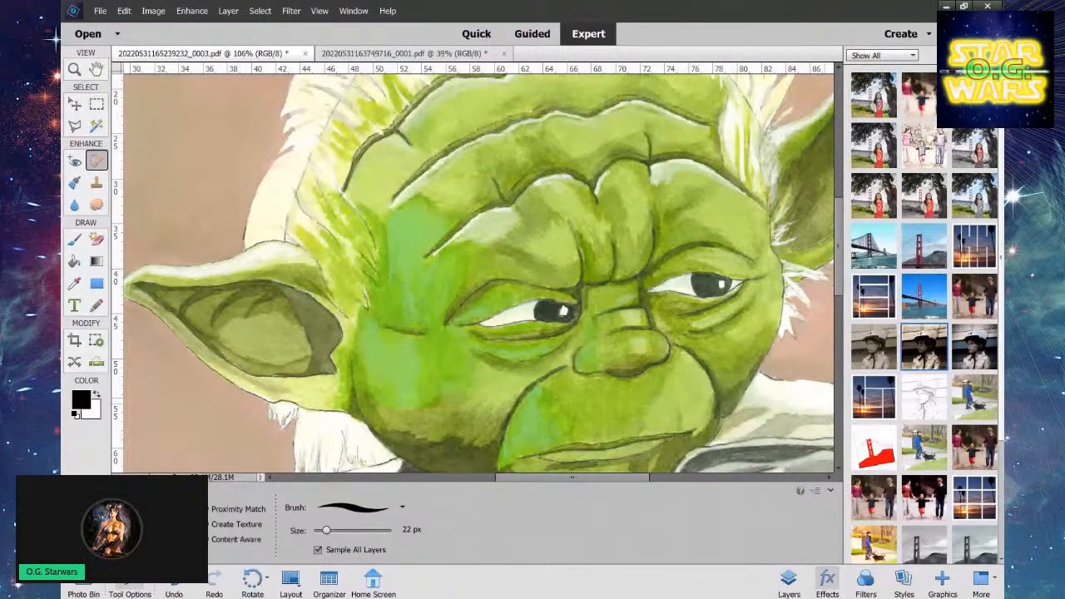
pyautogui.doubleClick(923, 346)
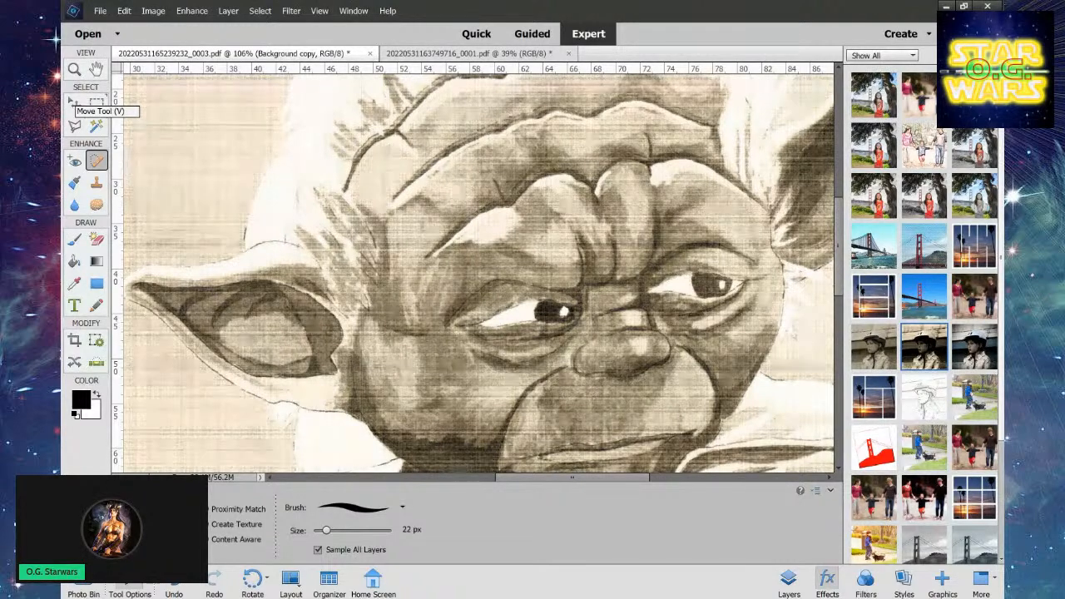
pyautogui.click(74, 68)
pyautogui.moveTo(246, 509); pyautogui.dragTo(230, 510)
pyautogui.moveTo(224, 511); pyautogui.dragTo(225, 511)
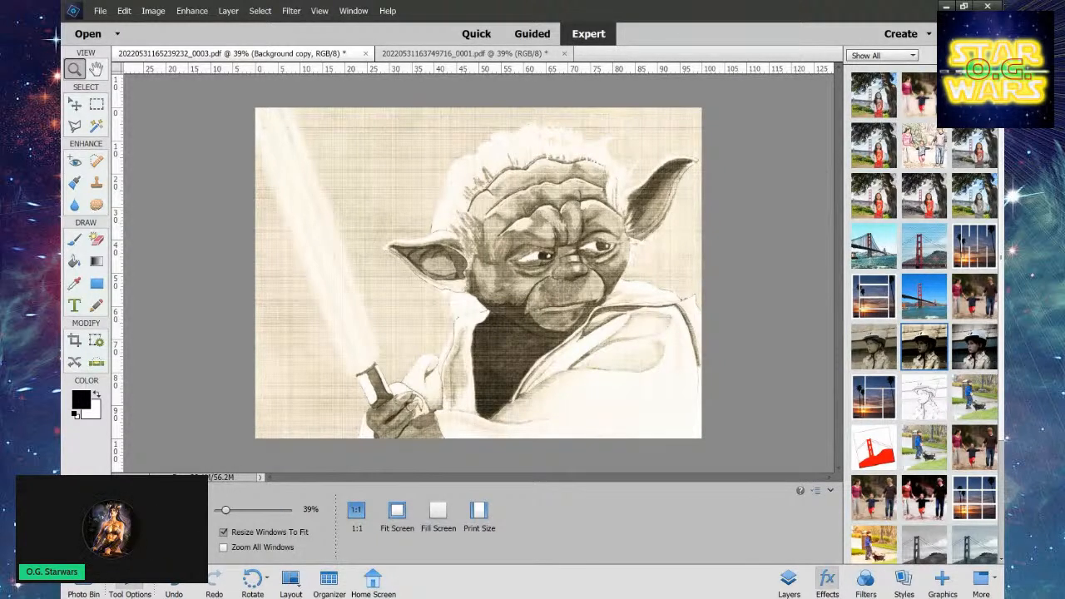
pyautogui.hotkey('ctrl', 'z')
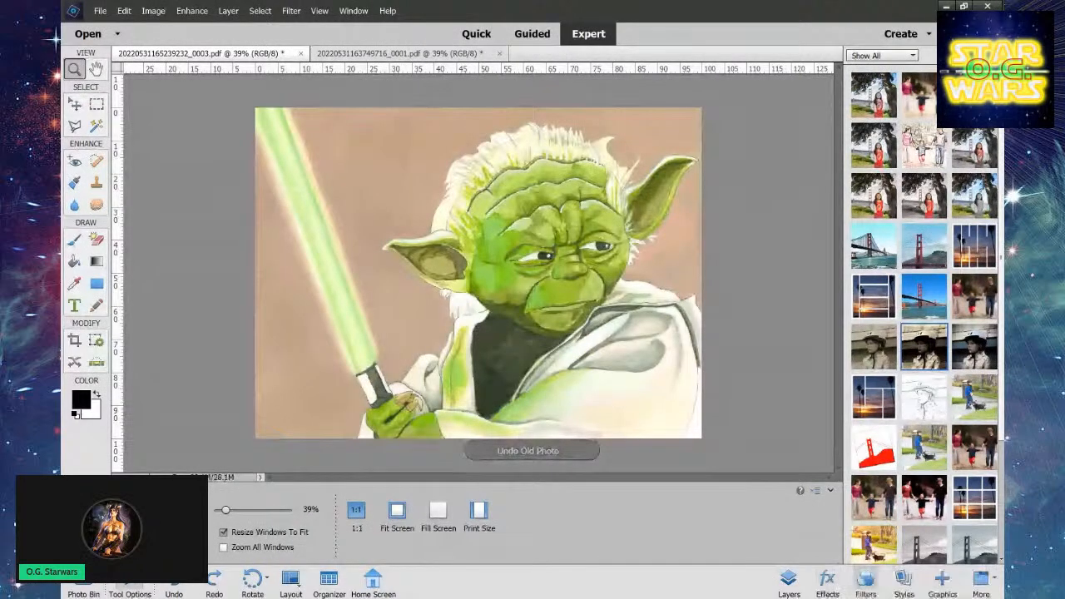
# Try the artistic Neon Glow filter on the artwork and undo it.
pyautogui.click(866, 578)
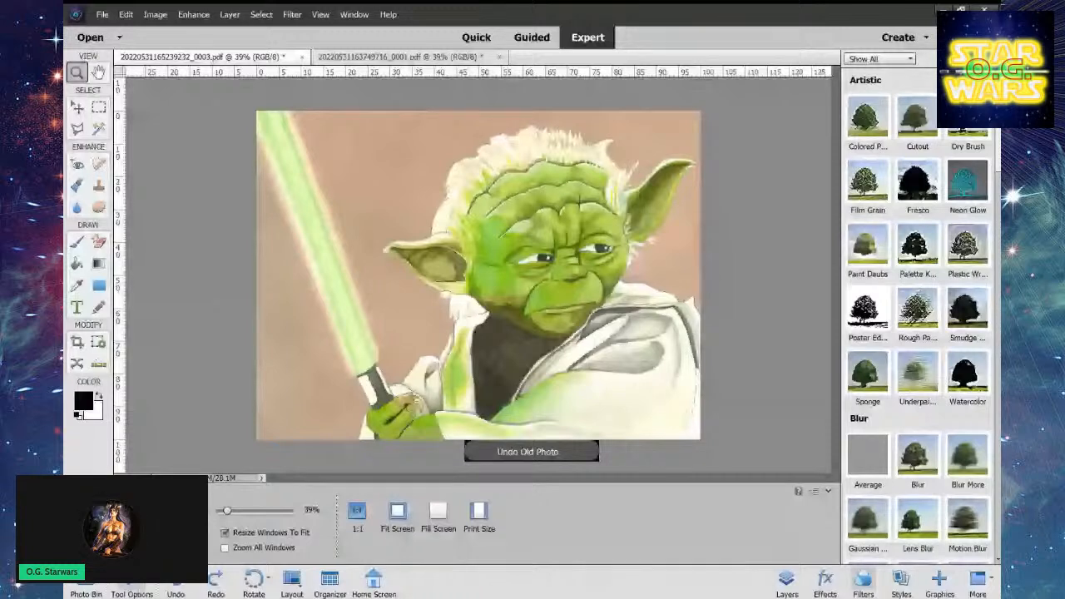
pyautogui.click(967, 182)
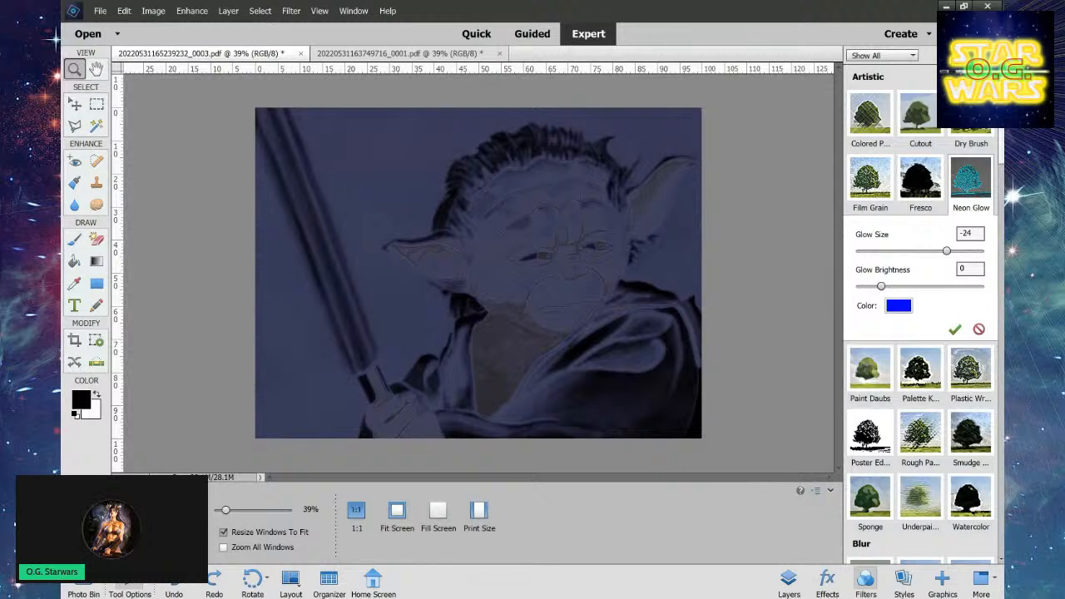
pyautogui.click(173, 583)
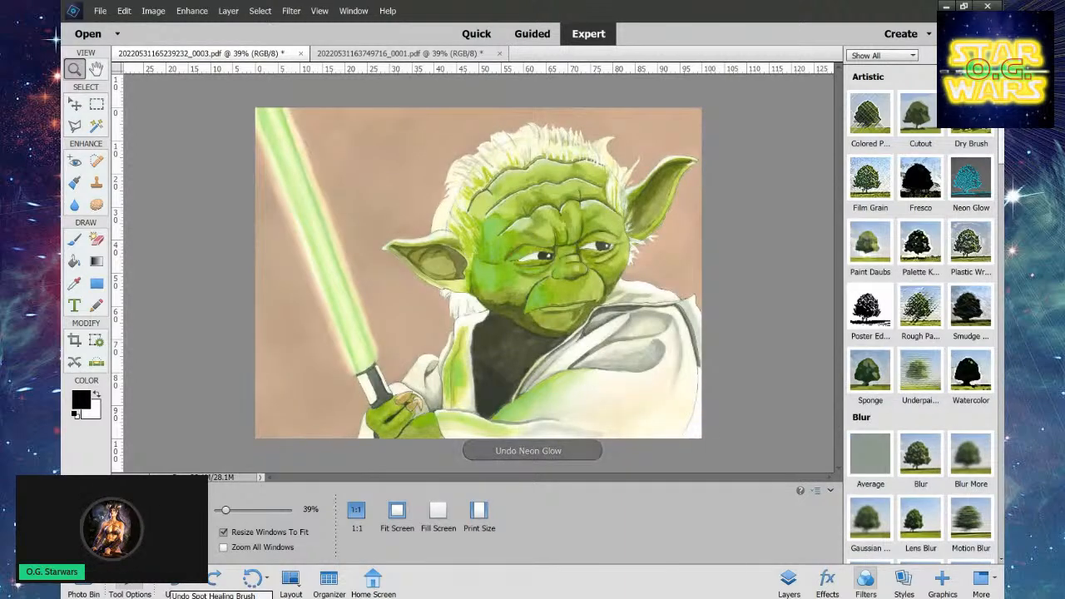
# Apply the artistic Smudge Stick filter to the artwork.
pyautogui.click(971, 312)
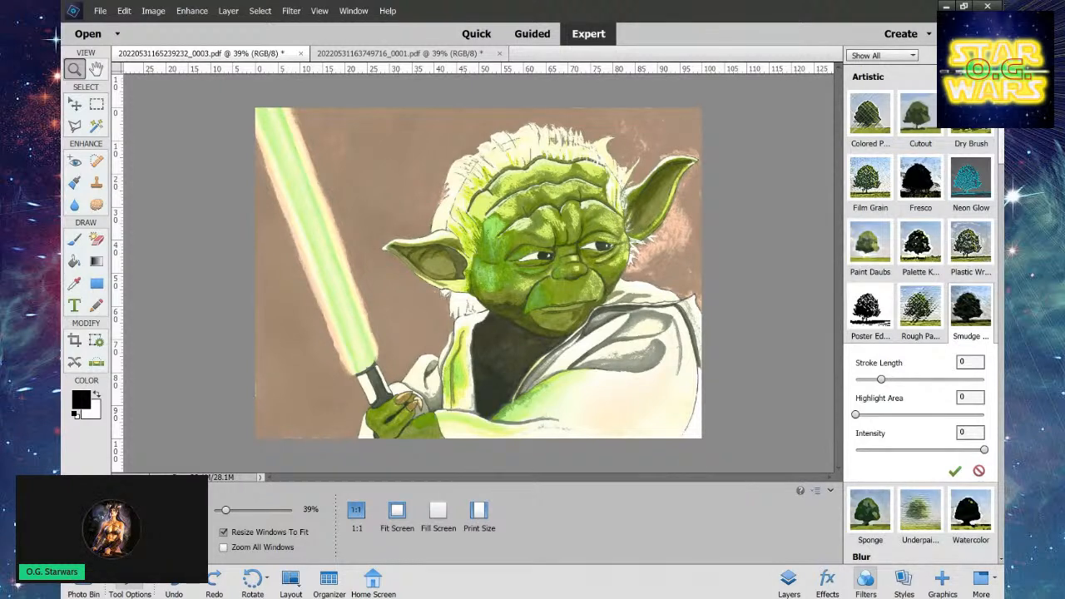
pyautogui.press('Return')
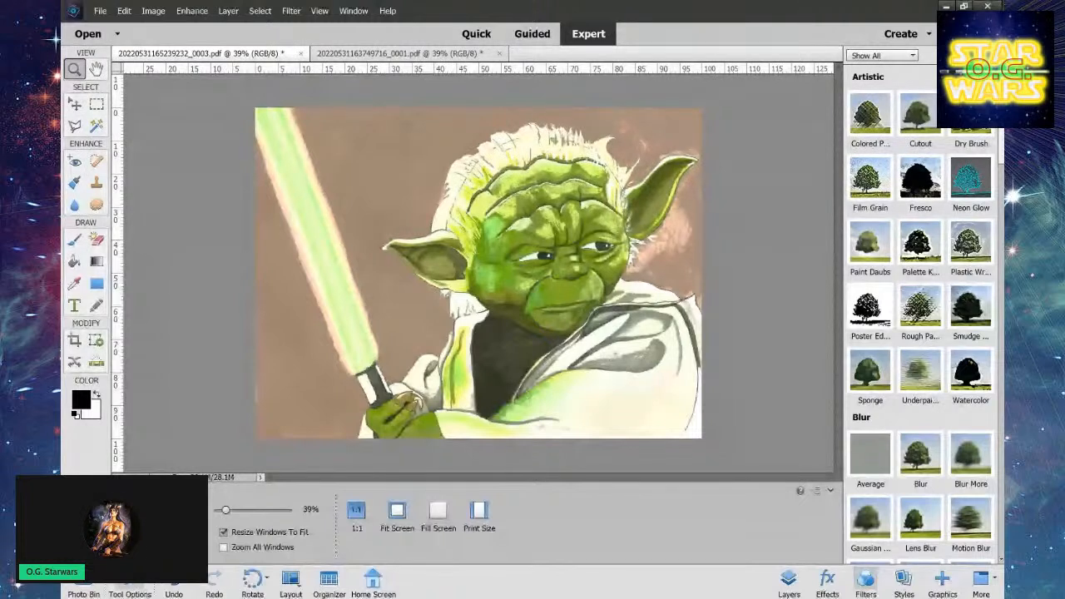
# Undo the Smudge Stick filter on the Yoda artwork, then try the Motion Blur filter and discard it.
pyautogui.hotkey('ctrl', 'z')
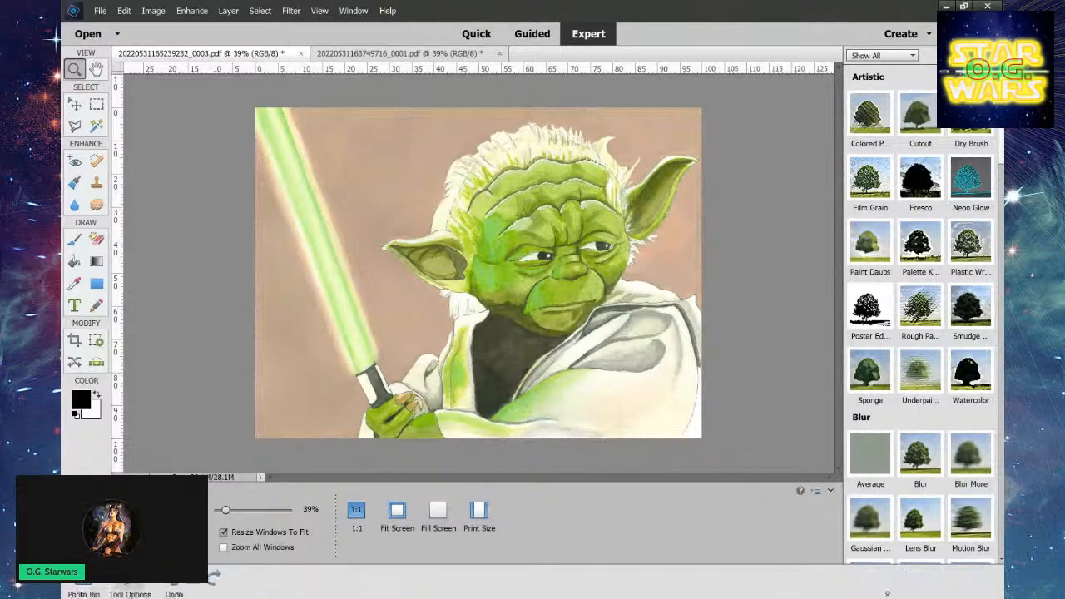
pyautogui.click(904, 580)
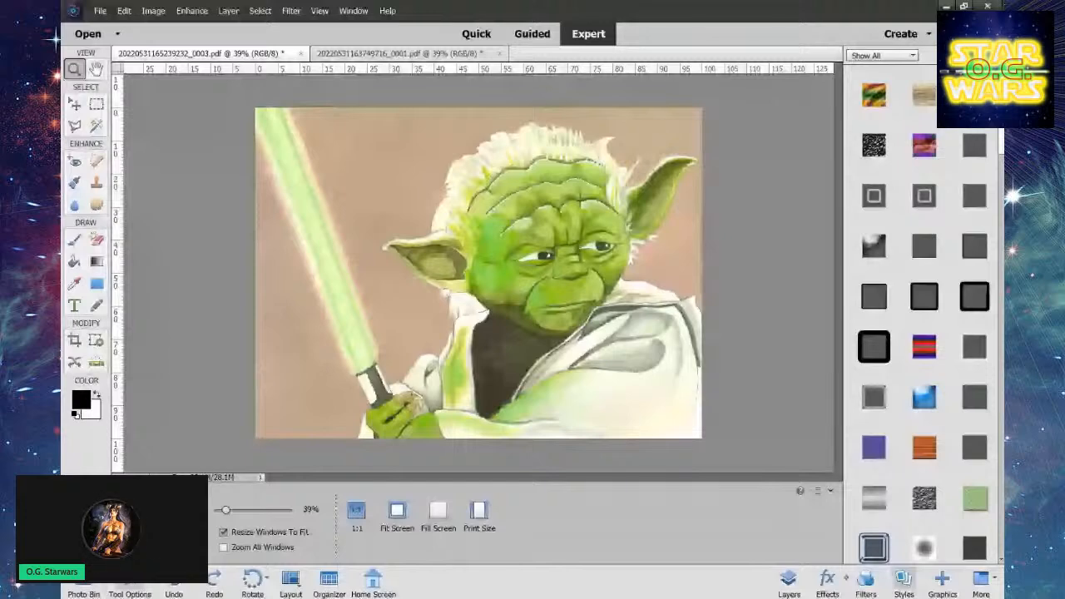
pyautogui.click(866, 580)
pyautogui.click(967, 521)
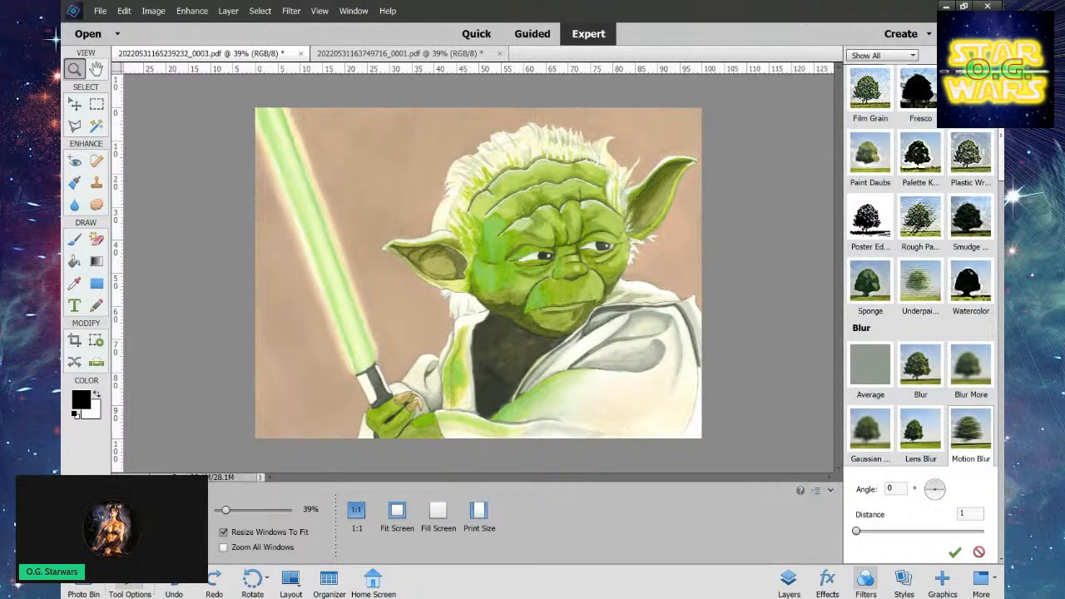
pyautogui.click(173, 580)
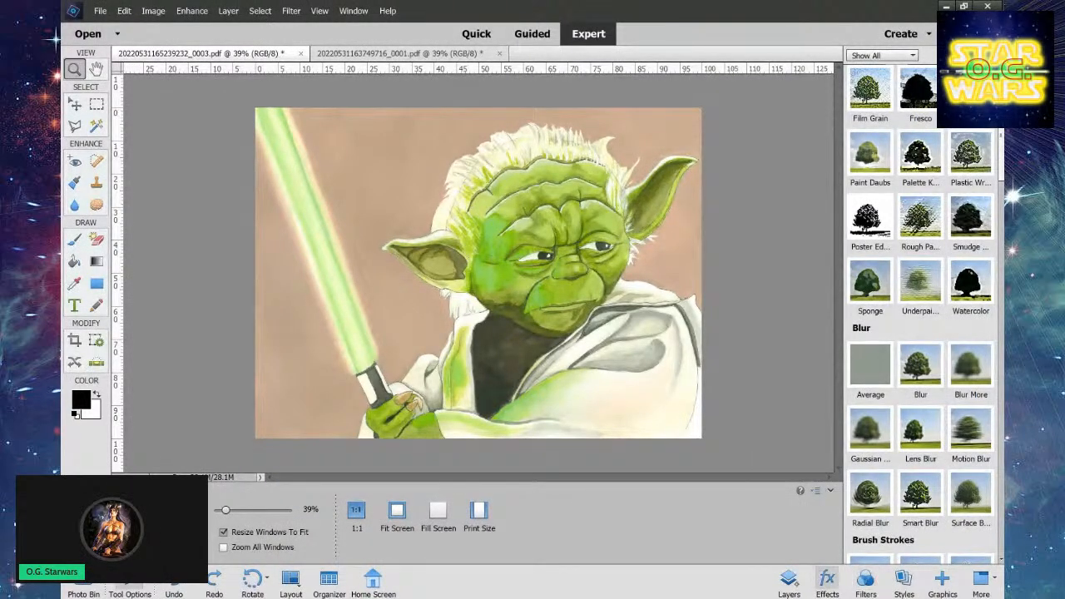
# Try the sepia crosshatched effect and the dark vignette effect on the artwork, undoing each one.
pyautogui.click(828, 580)
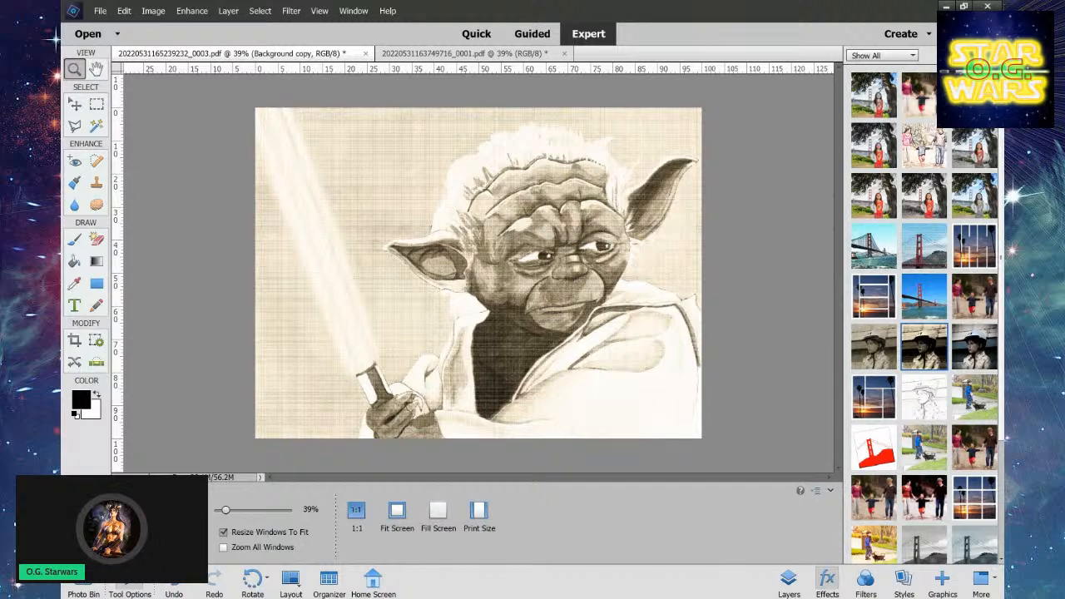
pyautogui.click(174, 580)
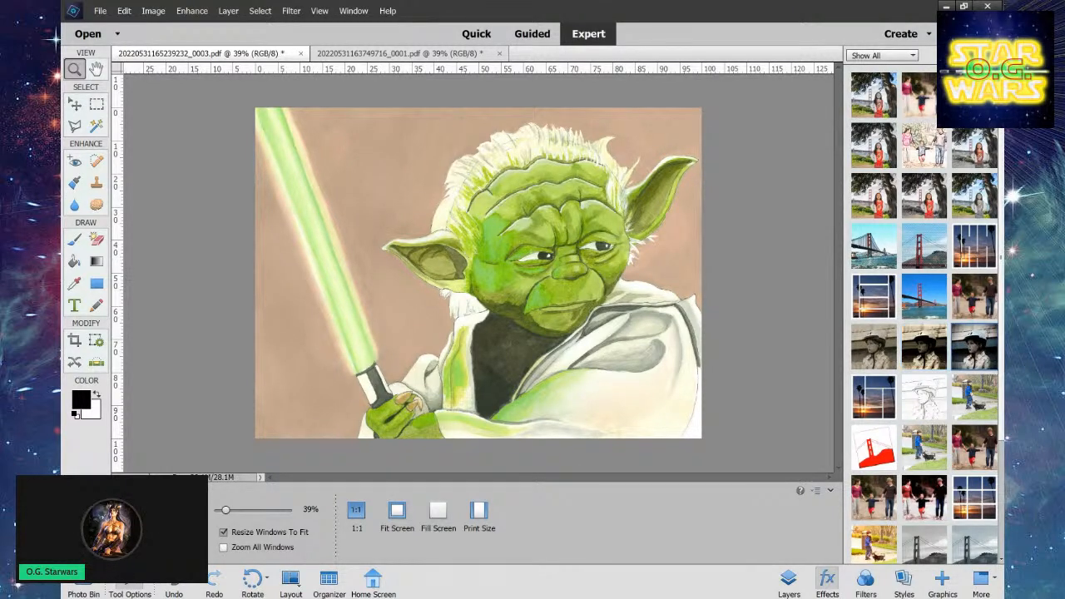
pyautogui.press('x')
pyautogui.press('x')
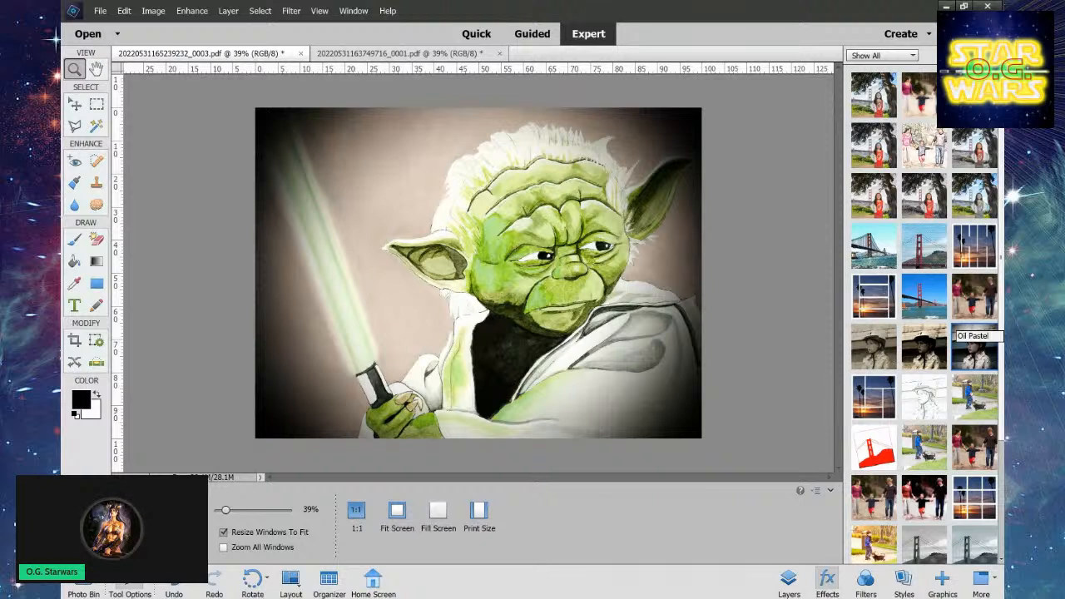
pyautogui.hotkey('ctrl', 'z')
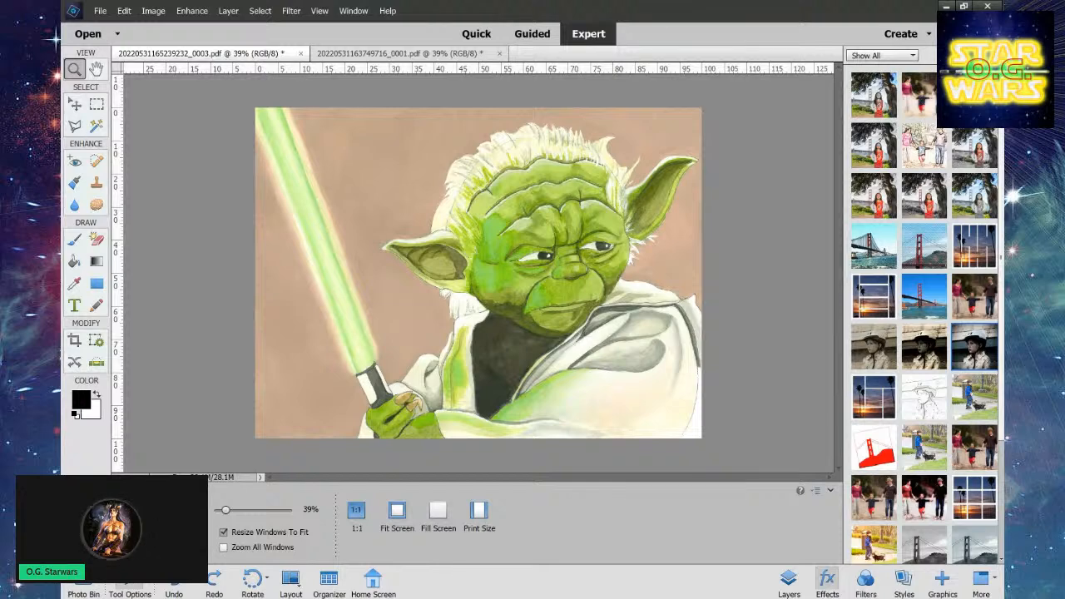
# Try the coloured-pencil sketch effect and the tilted red-and-white effect on the artwork, undoing each one.
pyautogui.click(924, 146)
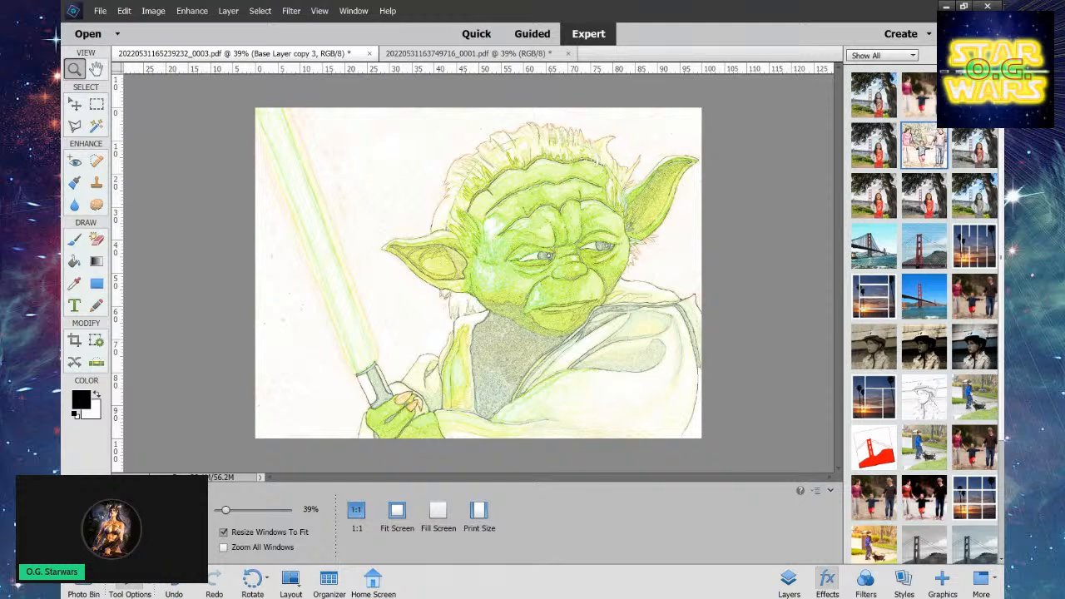
pyautogui.click(173, 582)
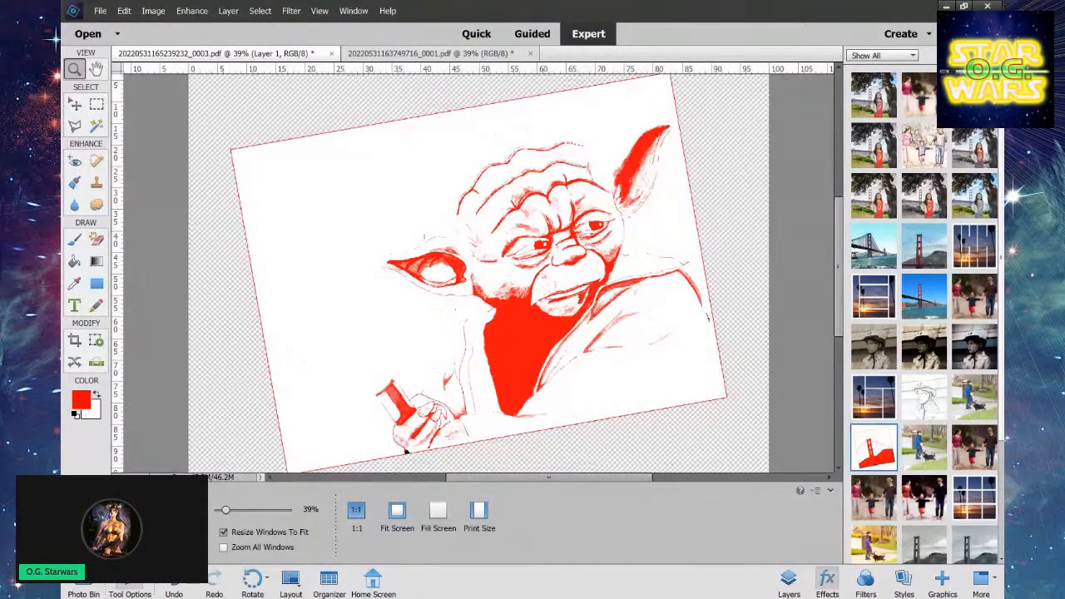
pyautogui.hotkey('ctrl', 'z')
pyautogui.hotkey('ctrl', 'z')
pyautogui.hotkey('ctrl', 'z')
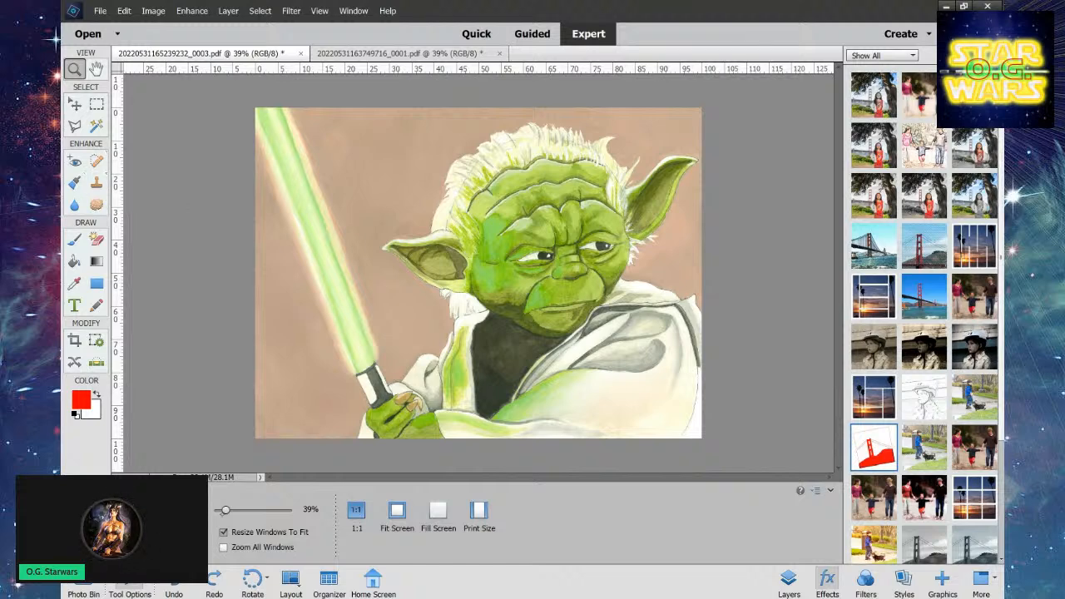
# Heal the marks beside the nose, below the eye and on the brow with the 22 px Spot Healing Brush at 88% zoom.
pyautogui.moveTo(225, 510); pyautogui.dragTo(242, 512)
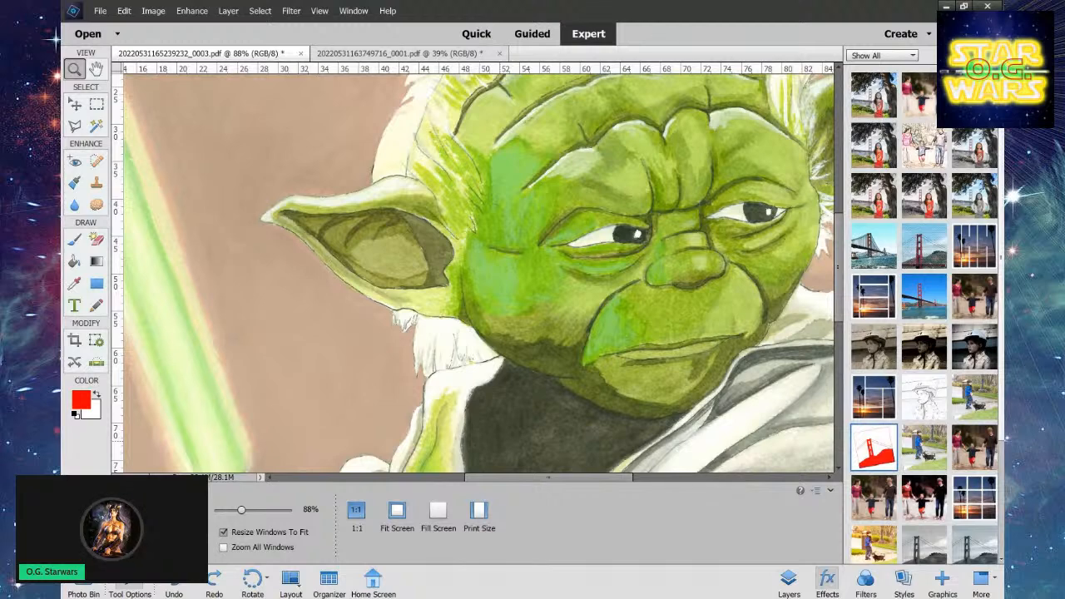
pyautogui.click(96, 239)
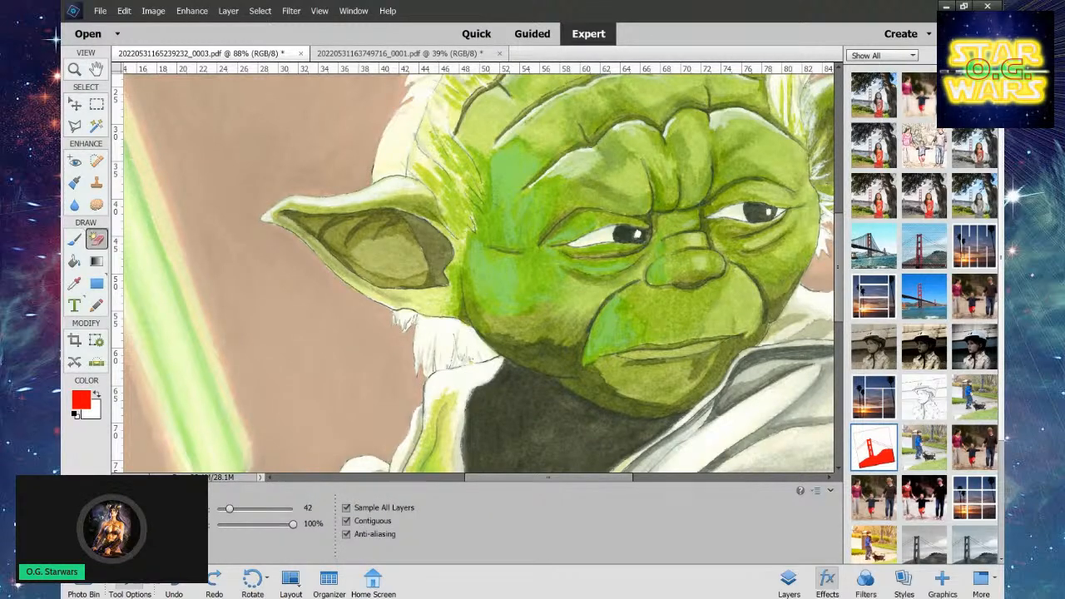
pyautogui.click(97, 161)
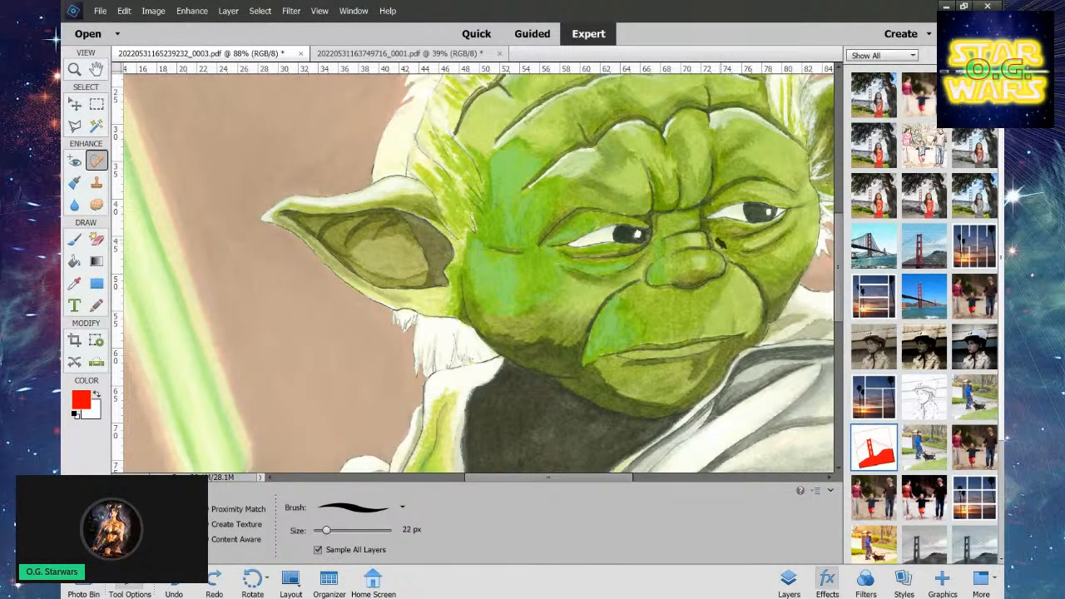
pyautogui.click(721, 244)
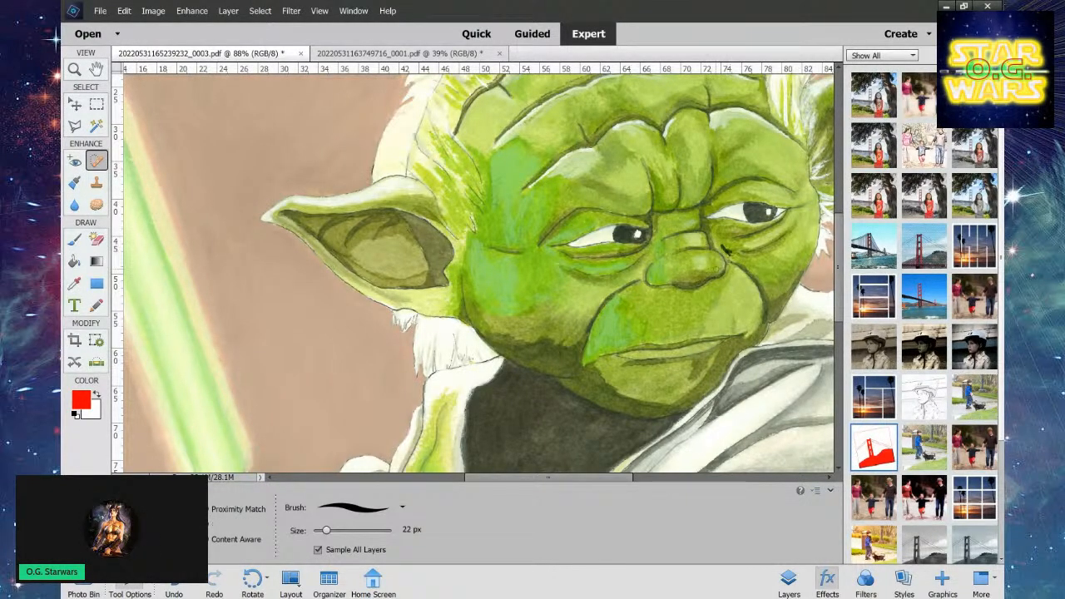
pyautogui.moveTo(736, 258); pyautogui.dragTo(751, 271)
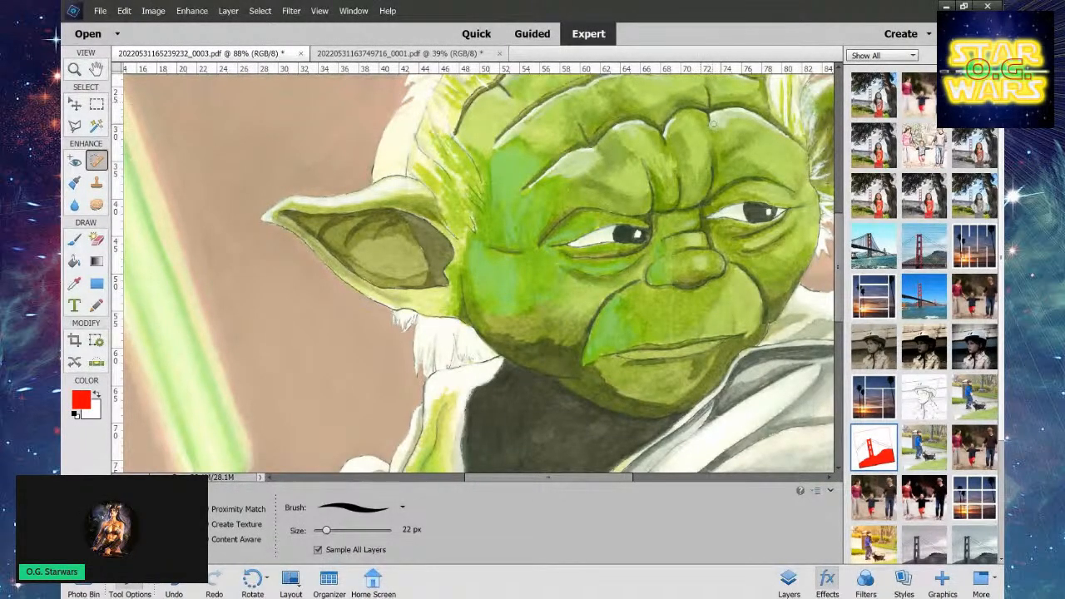
pyautogui.moveTo(712, 130); pyautogui.dragTo(729, 123)
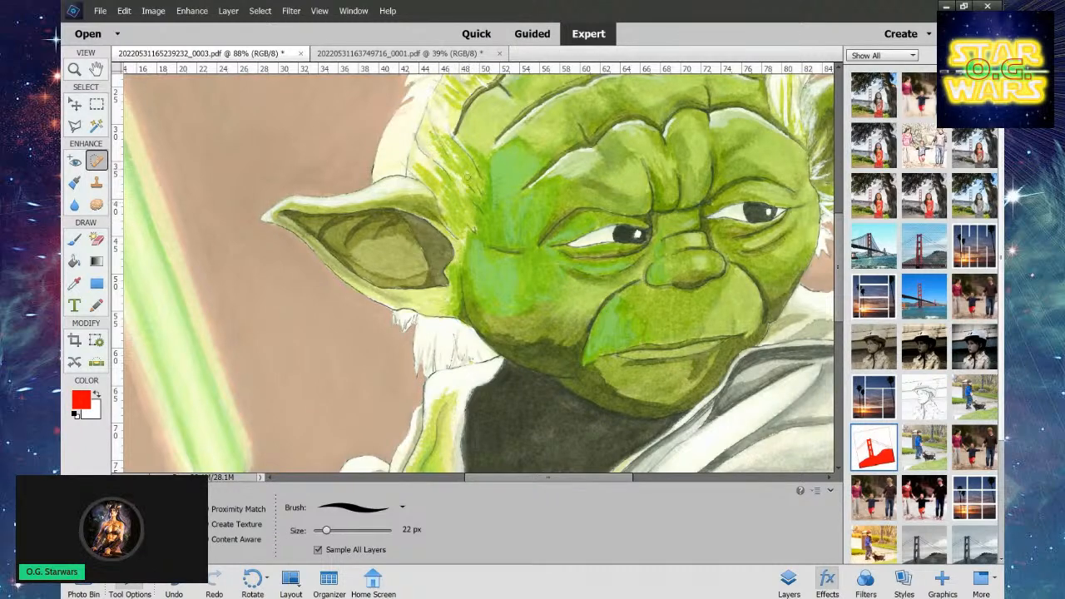
# Heal marks at the temple, cheek edge and lower forehead wrinkles with the 22 px Spot Healing Brush, undoing one forehead stroke.
pyautogui.click(464, 174)
pyautogui.moveTo(560, 119)
pyautogui.mouseDown()
pyautogui.moveTo(562, 109)
pyautogui.moveTo(534, 85)
pyautogui.moveTo(543, 79)
pyautogui.moveTo(534, 94)
pyautogui.mouseUp()
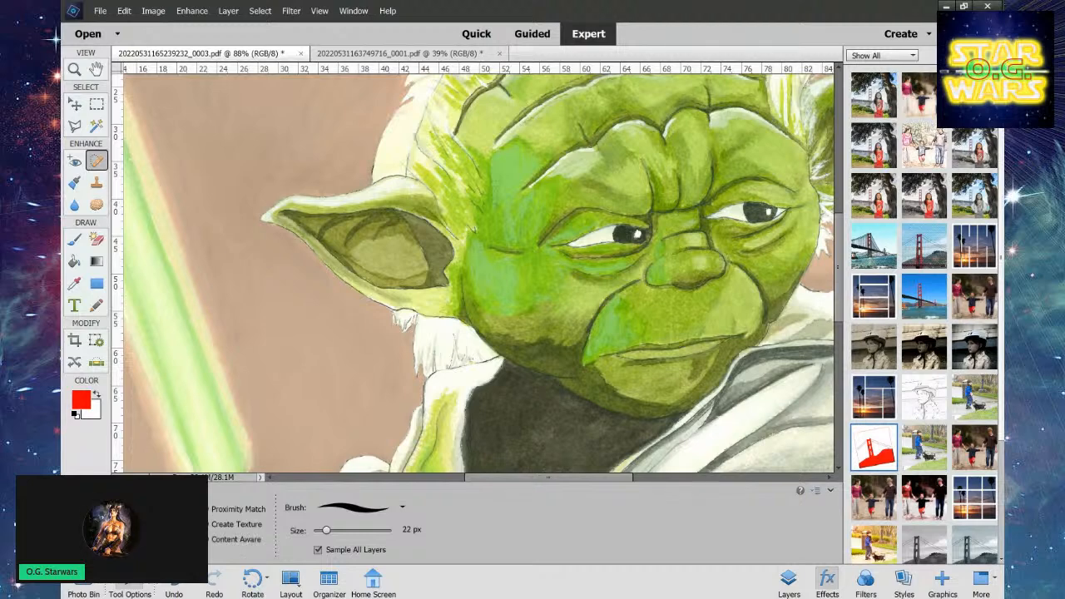
pyautogui.hotkey('ctrl', 'z')
pyautogui.moveTo(795, 247); pyautogui.dragTo(814, 235)
pyautogui.moveTo(568, 94)
pyautogui.mouseDown()
pyautogui.moveTo(520, 128)
pyautogui.moveTo(535, 117)
pyautogui.mouseUp()
pyautogui.click(630, 131)
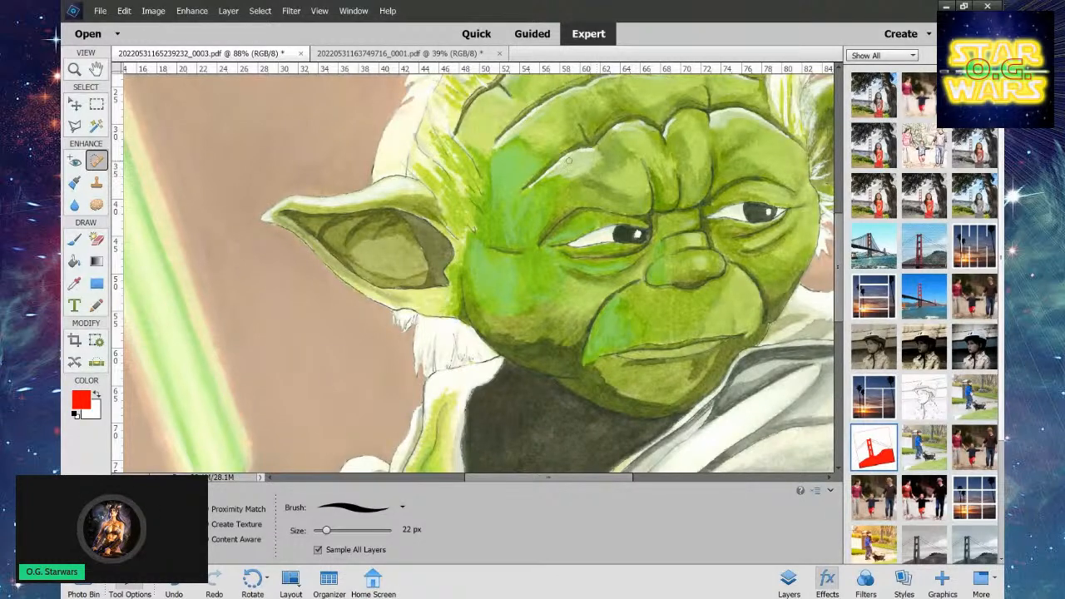
pyautogui.moveTo(570, 162); pyautogui.dragTo(589, 158)
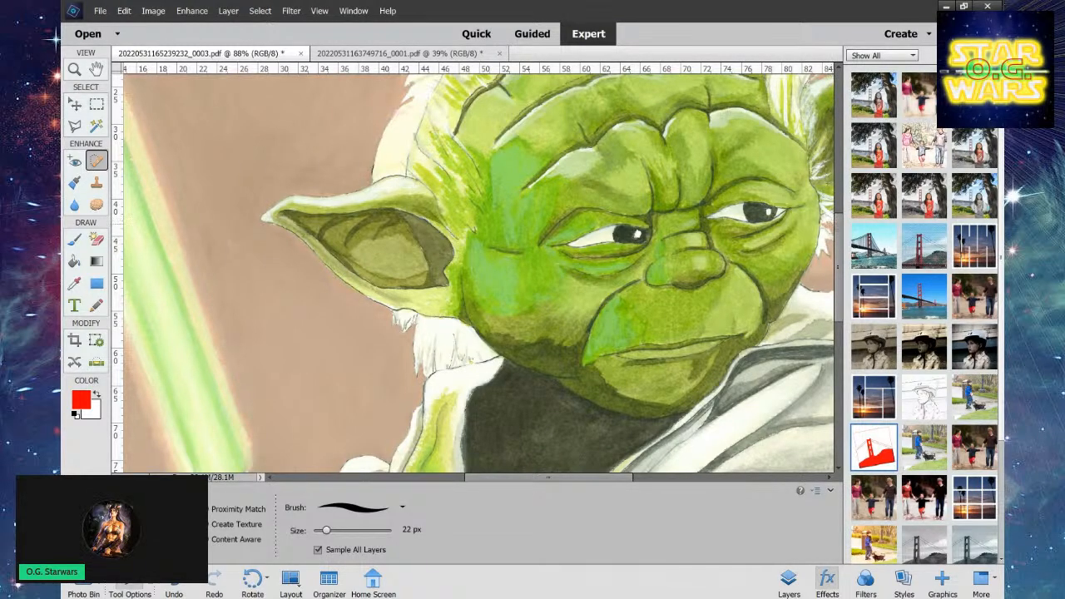
# Try healing the marks along the upper forehead wrinkle with the 22 px Spot Healing Brush, then undo the strokes.
pyautogui.scroll(3, 828, 218)
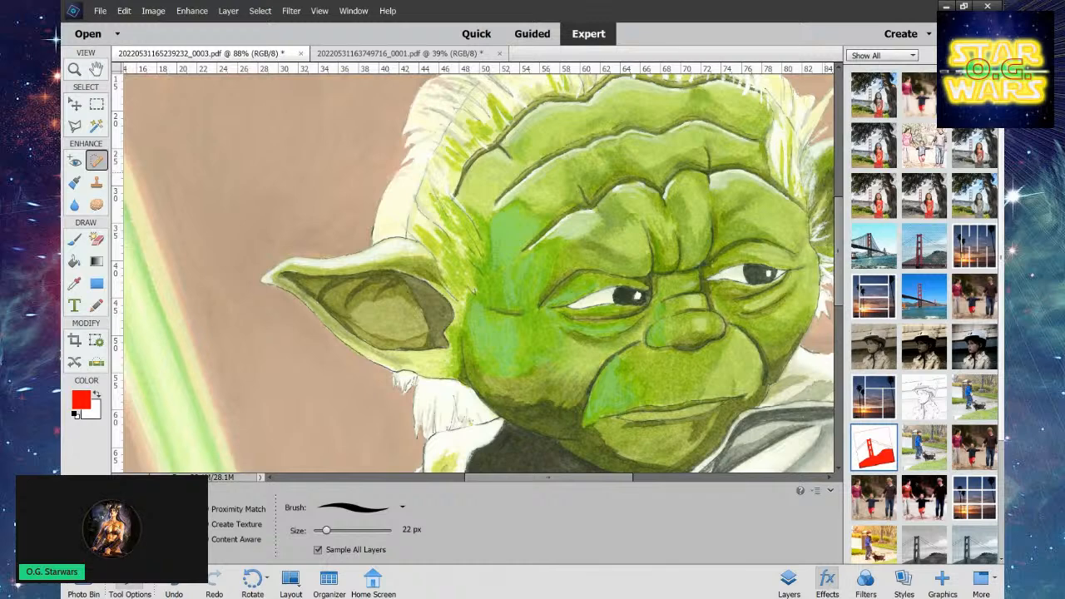
pyautogui.moveTo(623, 135); pyautogui.dragTo(645, 138)
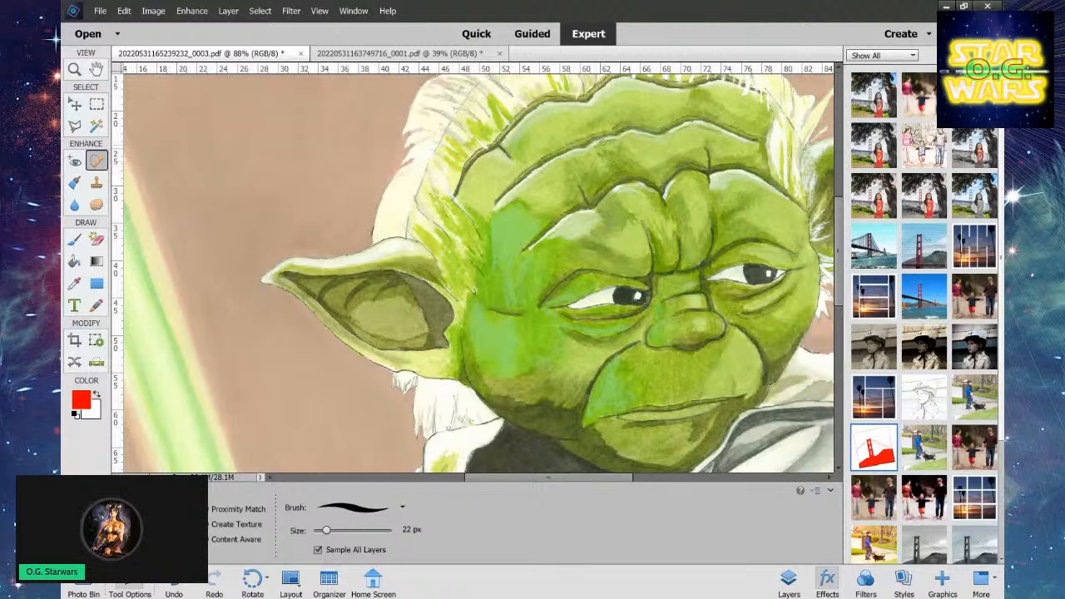
pyautogui.moveTo(617, 138); pyautogui.dragTo(602, 145)
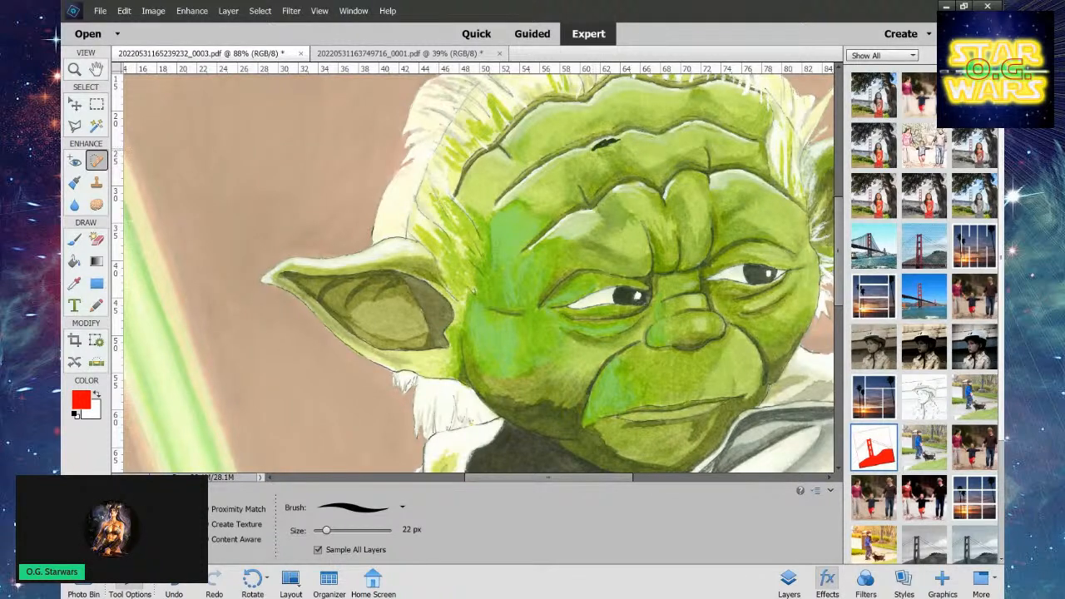
pyautogui.moveTo(691, 128)
pyautogui.mouseDown()
pyautogui.moveTo(677, 128)
pyautogui.moveTo(716, 131)
pyautogui.mouseUp()
pyautogui.hotkey('ctrl', 'z')
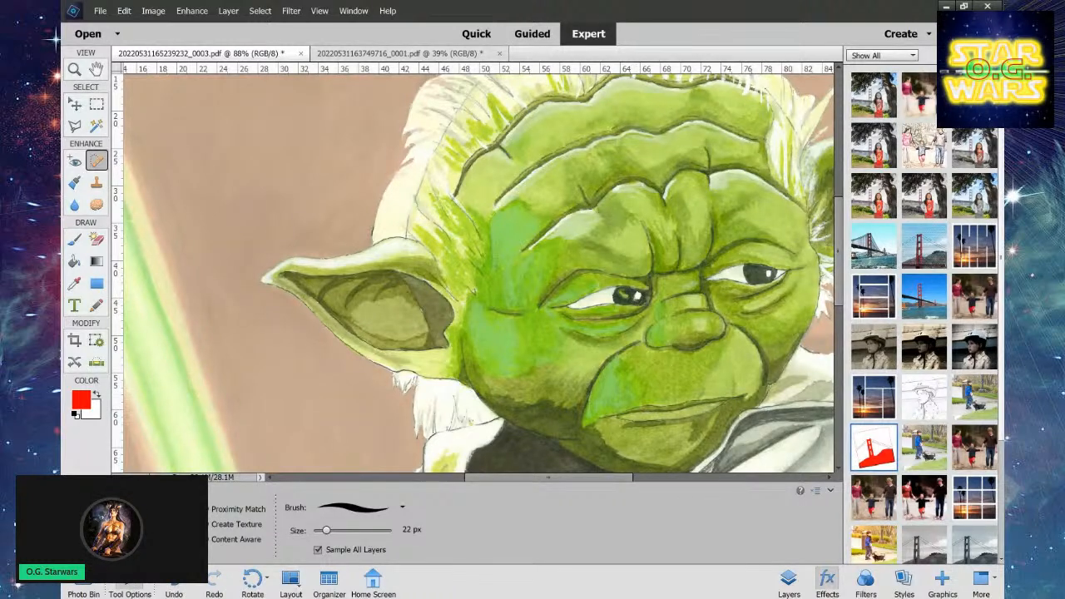
pyautogui.hotkey('ctrl', 'z')
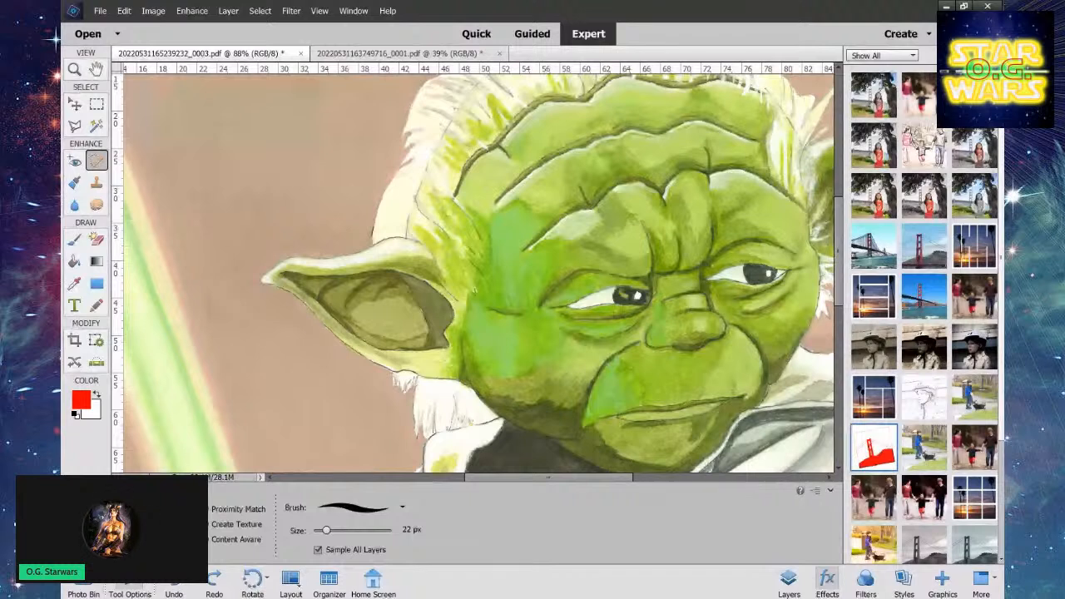
pyautogui.hotkey('ctrl', 'z')
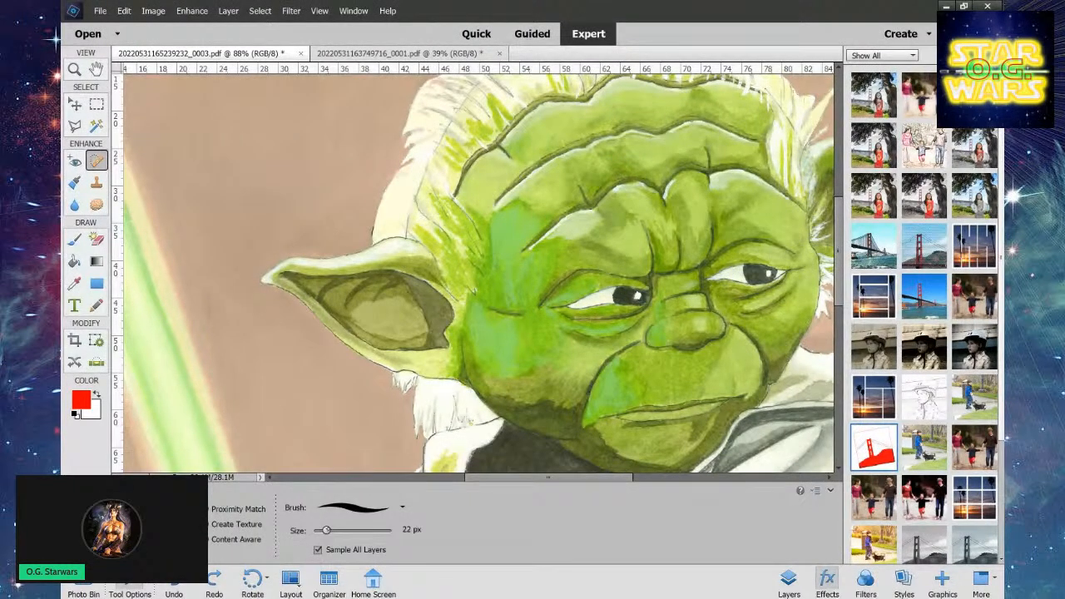
# Reduce the Spot Healing Brush size to 14 px and undo the last healing strokes.
pyautogui.moveTo(327, 530); pyautogui.dragTo(320, 530)
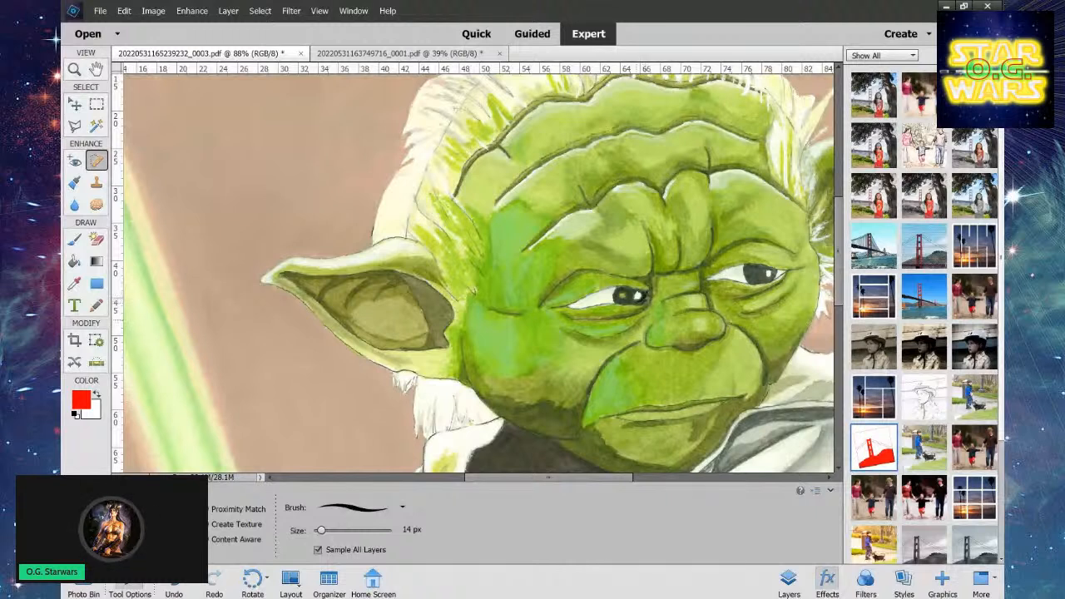
pyautogui.hotkey('ctrl', 'z')
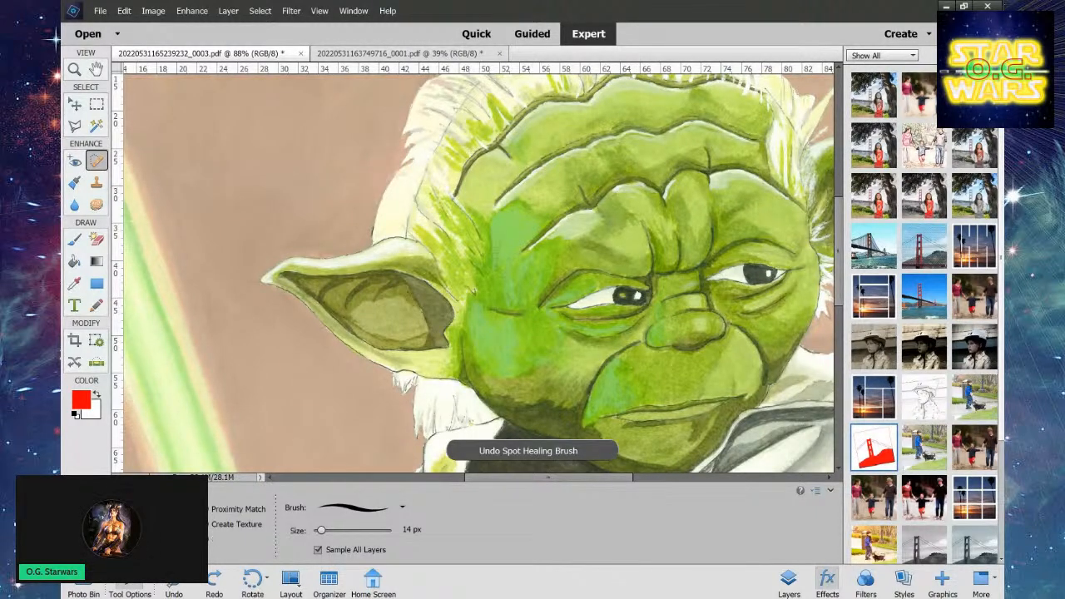
pyautogui.click(172, 585)
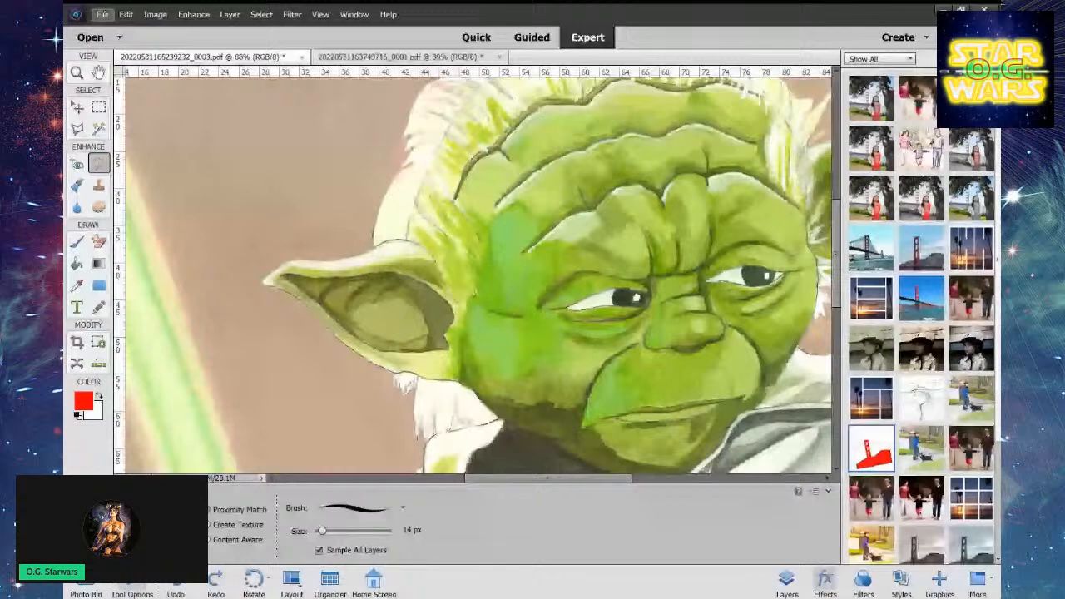
pyautogui.hotkey('ctrl', 's')
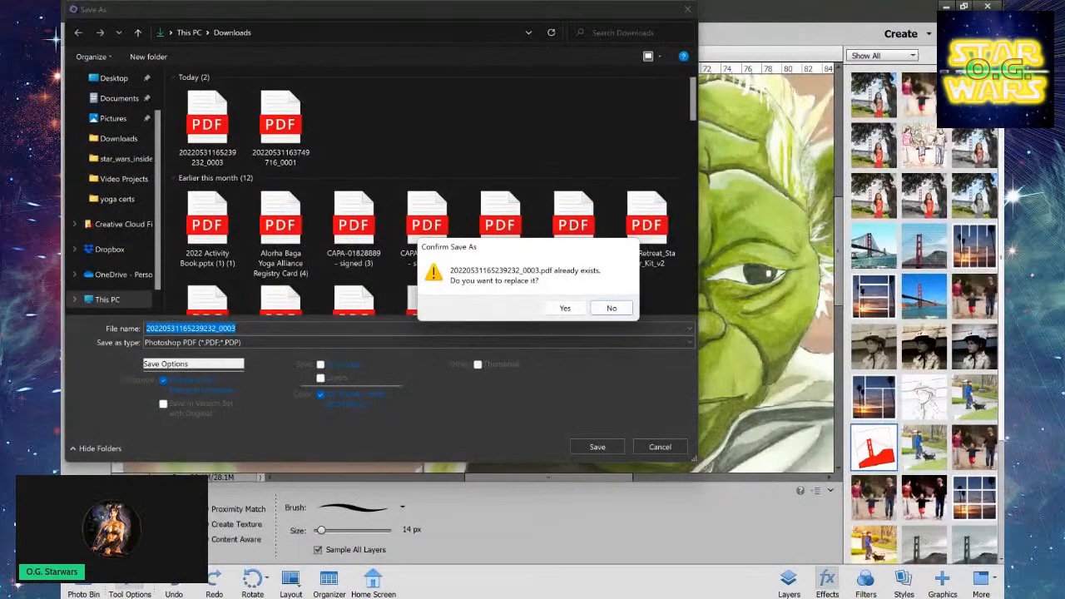
pyautogui.click(565, 308)
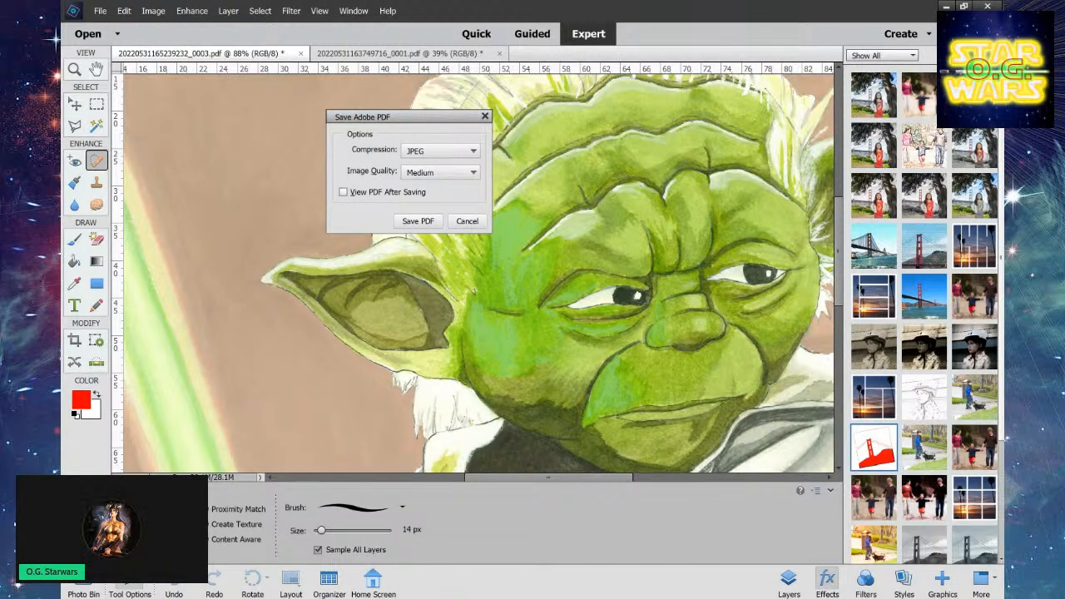
pyautogui.click(417, 221)
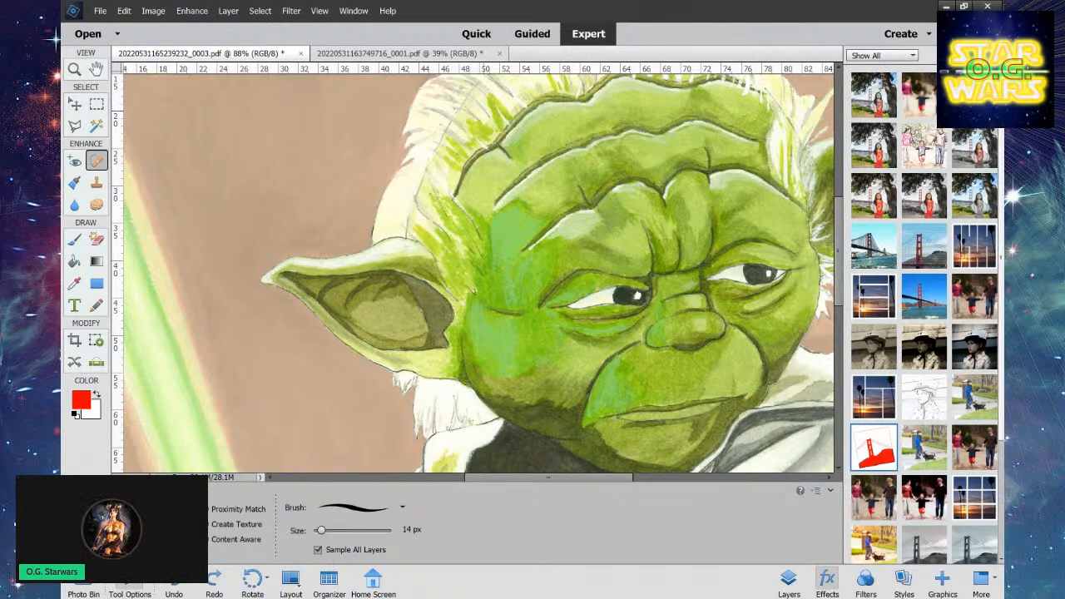
pyautogui.click(393, 52)
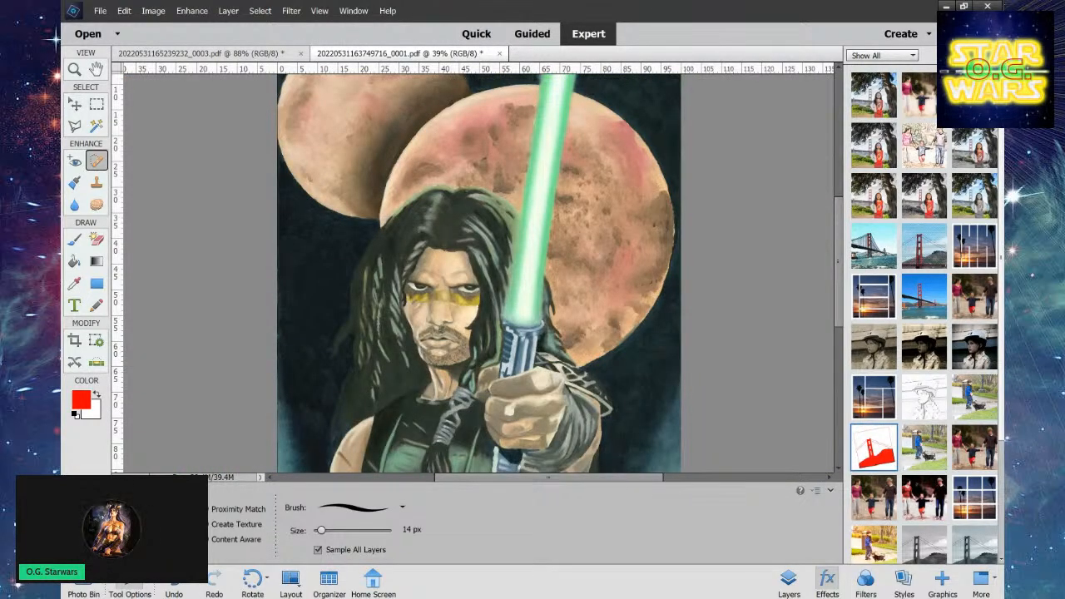
pyautogui.press('z')
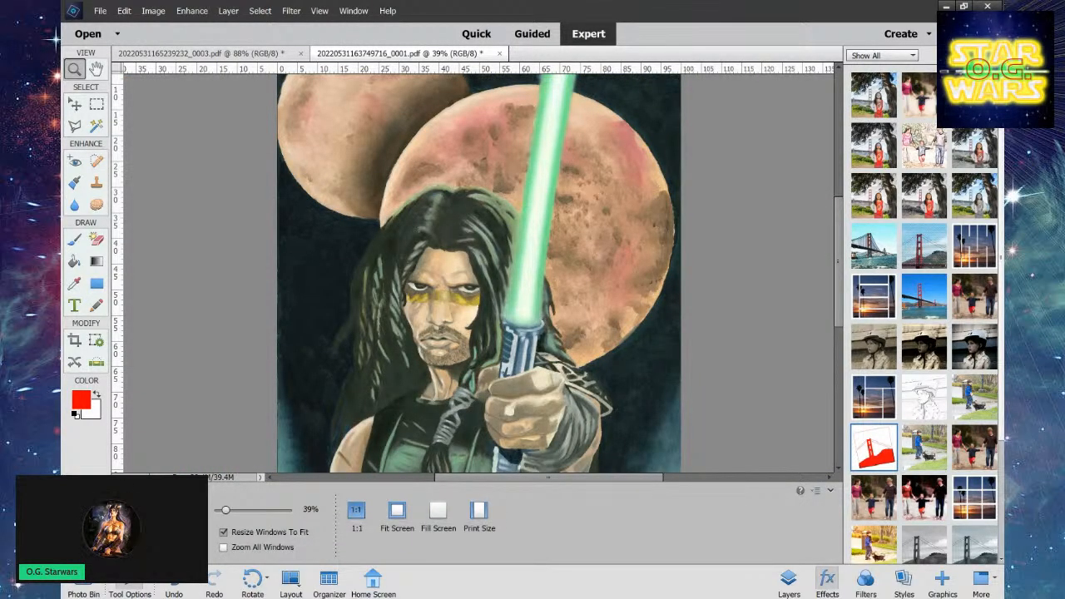
pyautogui.moveTo(225, 509); pyautogui.dragTo(223, 510)
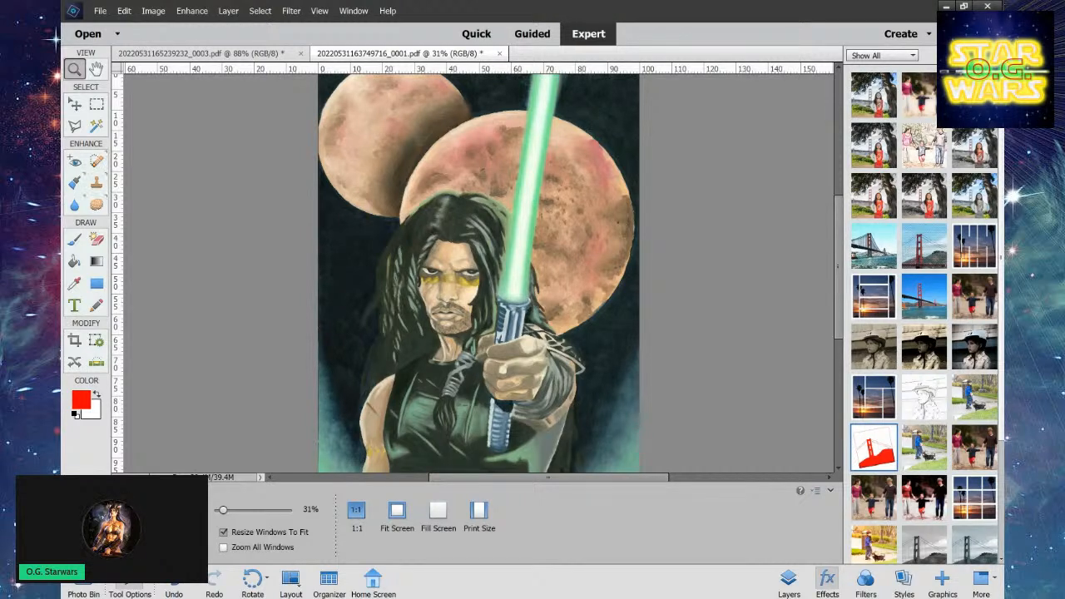
# View the figure's face, torso and lightsaber hand at 58% zoom.
pyautogui.press('j')
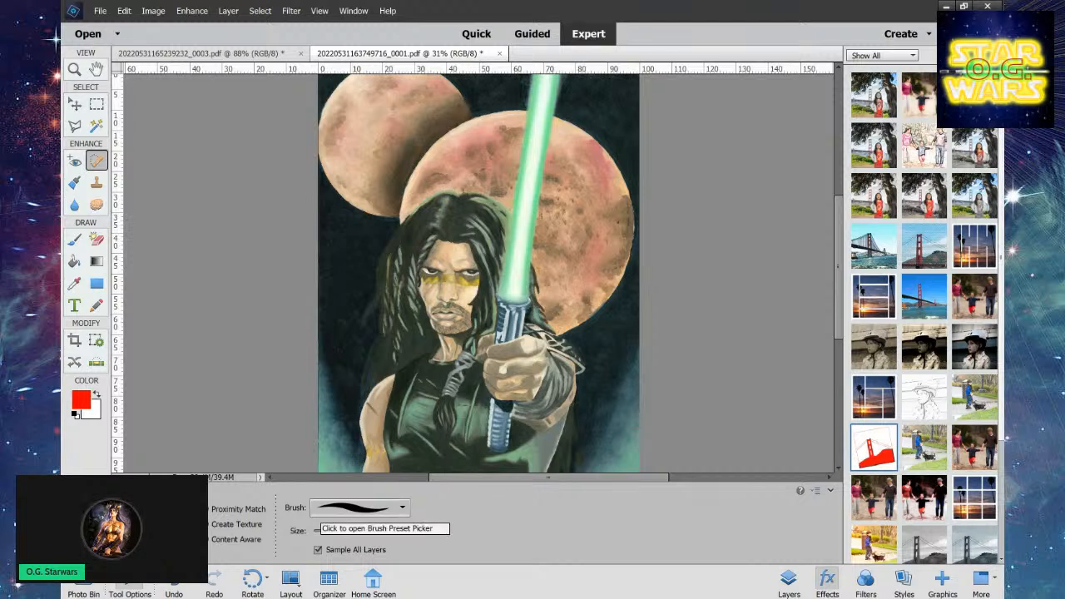
pyautogui.moveTo(838, 260); pyautogui.dragTo(839, 295)
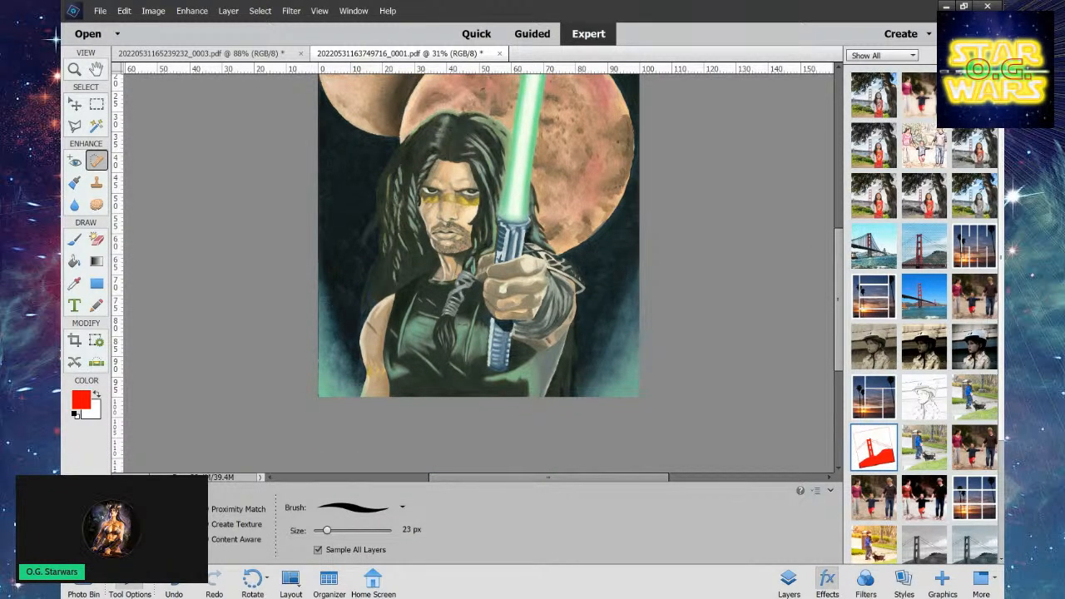
pyautogui.press('z')
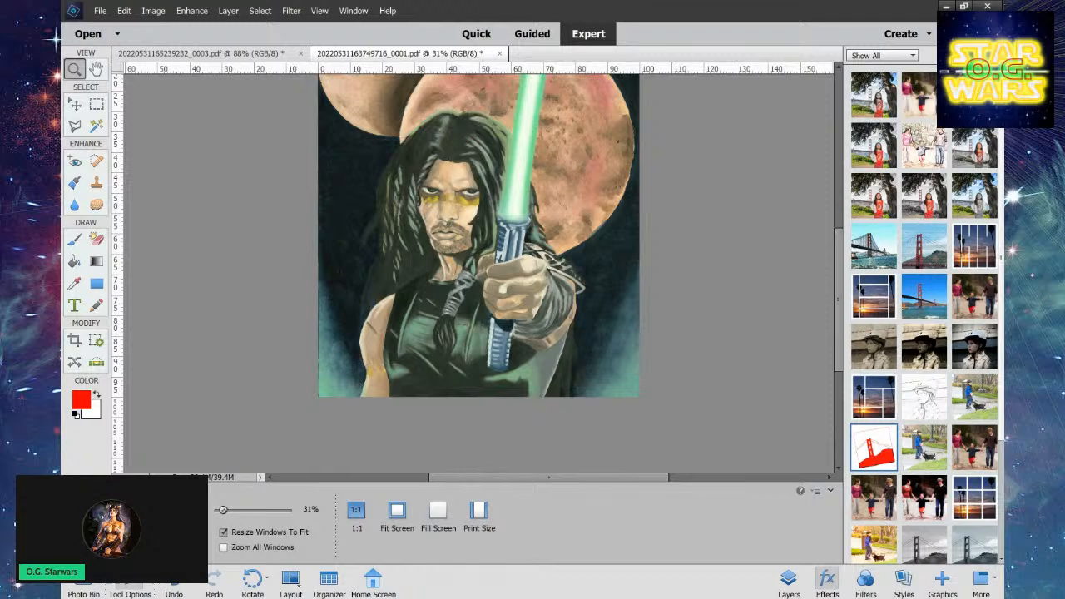
pyautogui.moveTo(223, 509); pyautogui.dragTo(232, 510)
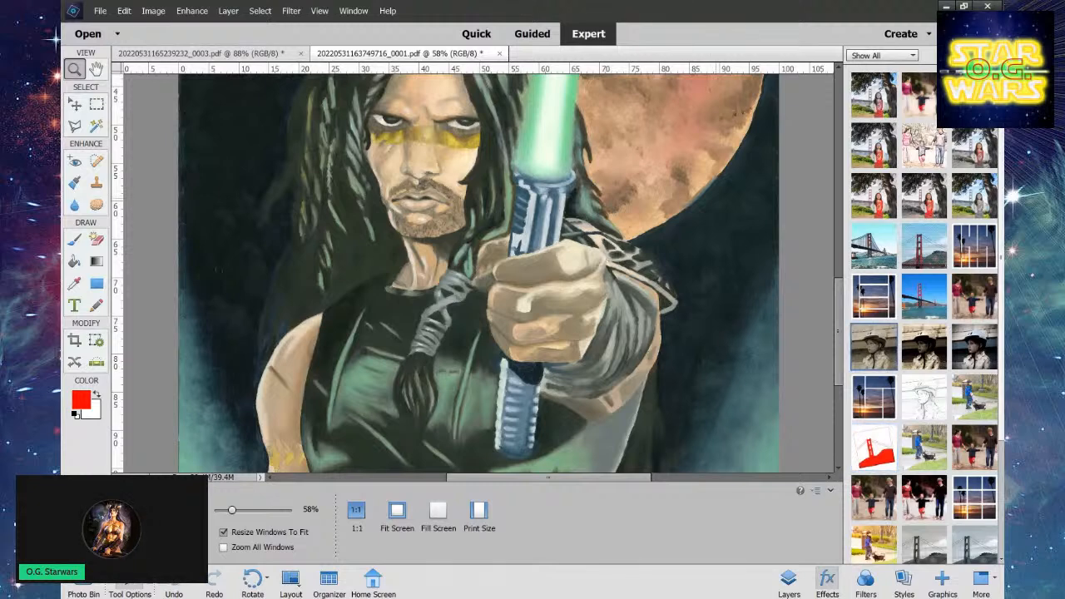
pyautogui.press('v')
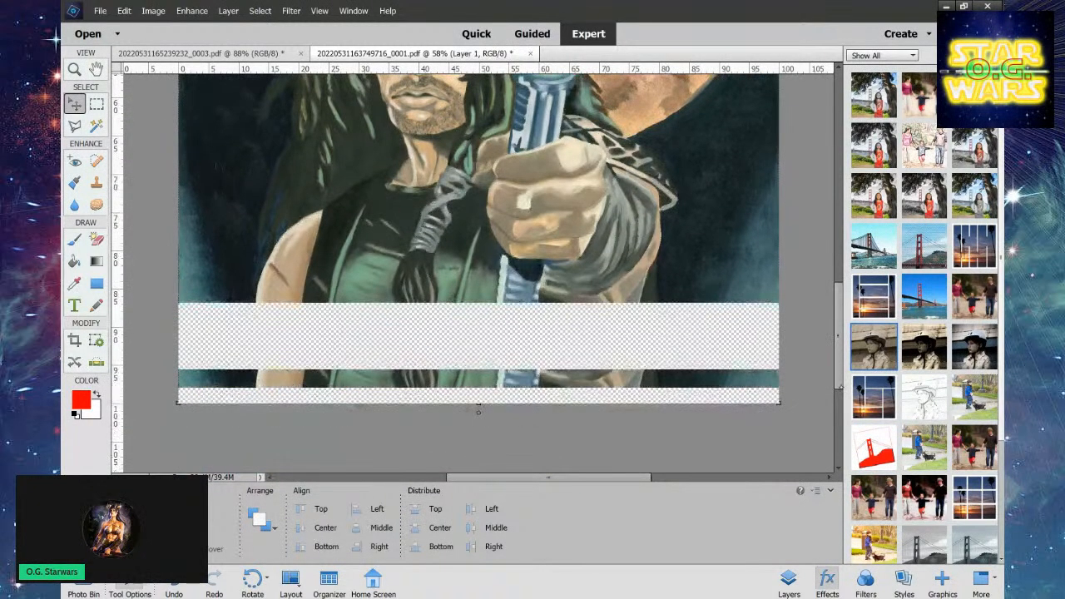
pyautogui.press('Delete')
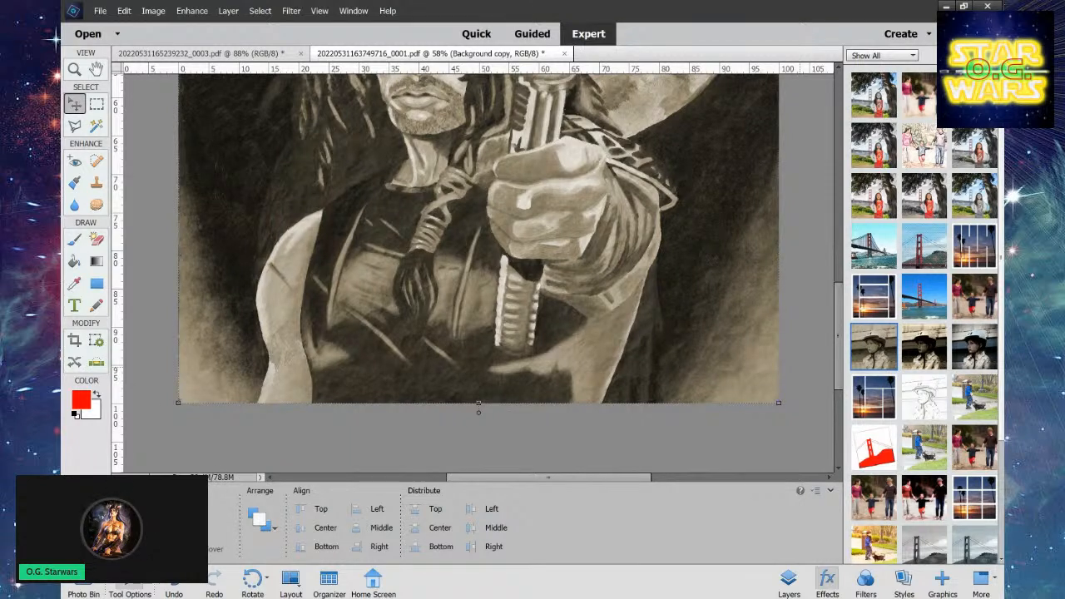
pyautogui.click(174, 580)
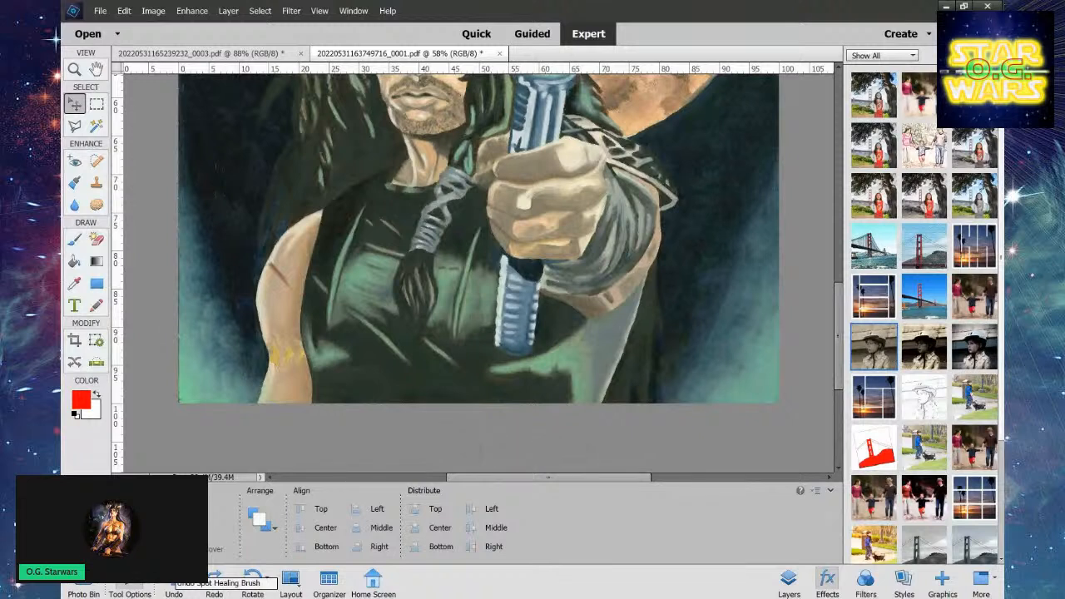
# Heal specks beside the forearm, then set the Spot Healing Brush to 29 px and heal the dark background at the artwork's right edge.
pyautogui.click(96, 162)
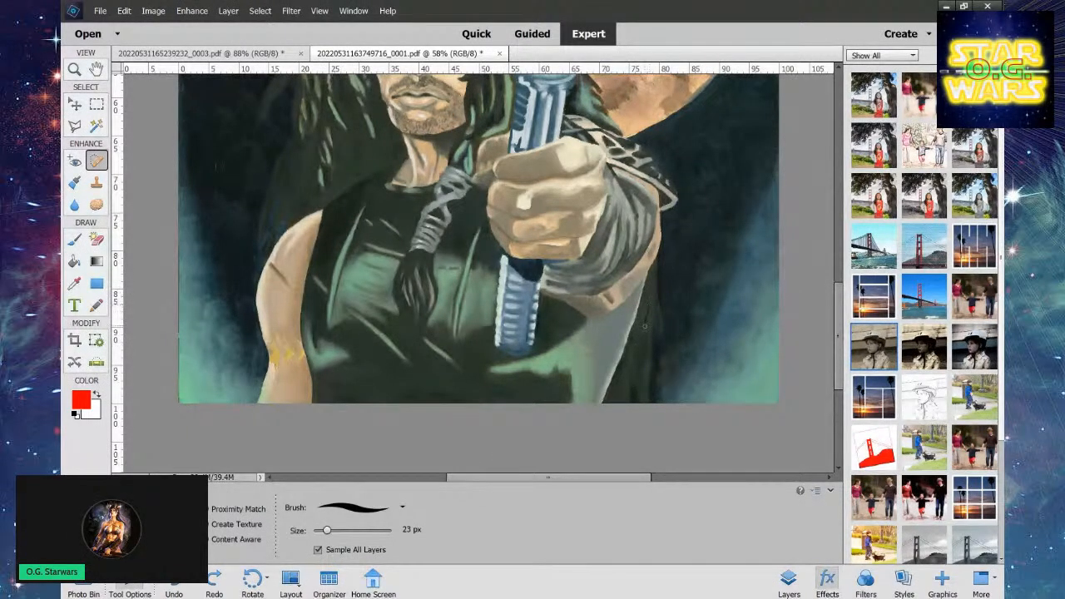
pyautogui.moveTo(645, 326)
pyautogui.mouseDown()
pyautogui.moveTo(646, 347)
pyautogui.moveTo(644, 313)
pyautogui.mouseUp()
pyautogui.moveTo(328, 531); pyautogui.dragTo(331, 531)
pyautogui.moveTo(759, 189)
pyautogui.mouseDown()
pyautogui.moveTo(751, 207)
pyautogui.moveTo(774, 148)
pyautogui.mouseUp()
pyautogui.moveTo(710, 170)
pyautogui.mouseDown()
pyautogui.moveTo(704, 183)
pyautogui.moveTo(707, 165)
pyautogui.moveTo(722, 173)
pyautogui.moveTo(713, 196)
pyautogui.mouseUp()
pyautogui.moveTo(715, 139); pyautogui.dragTo(729, 119)
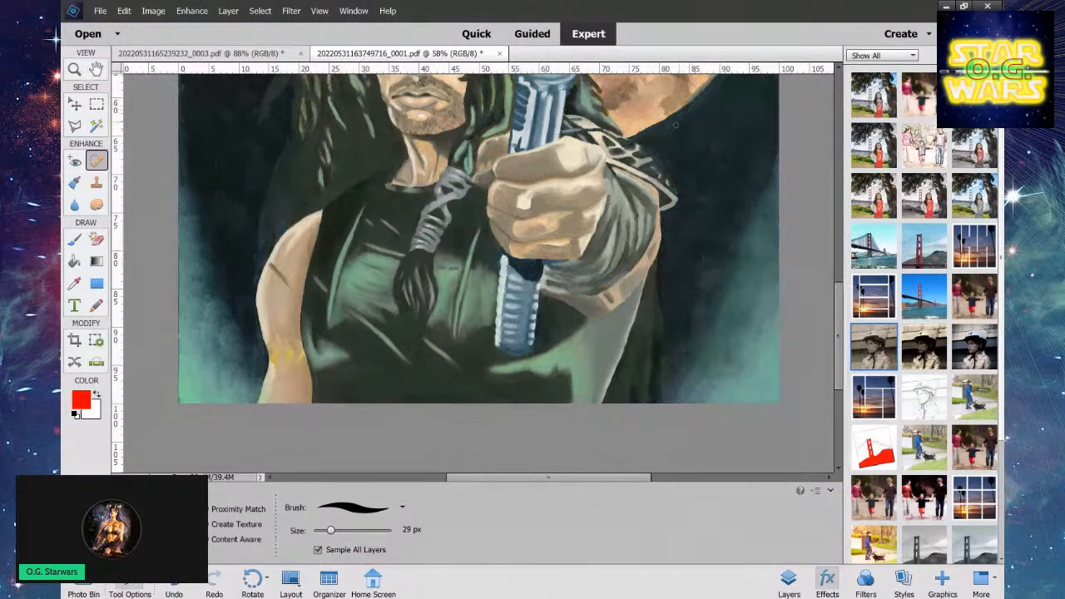
# Heal the specks from below the large moon down the dark background beside the outstretched arm with the 29 px Spot Healing Brush.
pyautogui.moveTo(674, 133)
pyautogui.mouseDown()
pyautogui.moveTo(670, 164)
pyautogui.moveTo(664, 154)
pyautogui.moveTo(685, 201)
pyautogui.moveTo(671, 216)
pyautogui.moveTo(670, 281)
pyautogui.mouseUp()
pyautogui.moveTo(670, 278)
pyautogui.mouseDown()
pyautogui.moveTo(671, 257)
pyautogui.moveTo(681, 291)
pyautogui.moveTo(707, 265)
pyautogui.moveTo(703, 304)
pyautogui.mouseUp()
pyautogui.moveTo(713, 260)
pyautogui.mouseDown()
pyautogui.moveTo(742, 225)
pyautogui.moveTo(730, 248)
pyautogui.mouseUp()
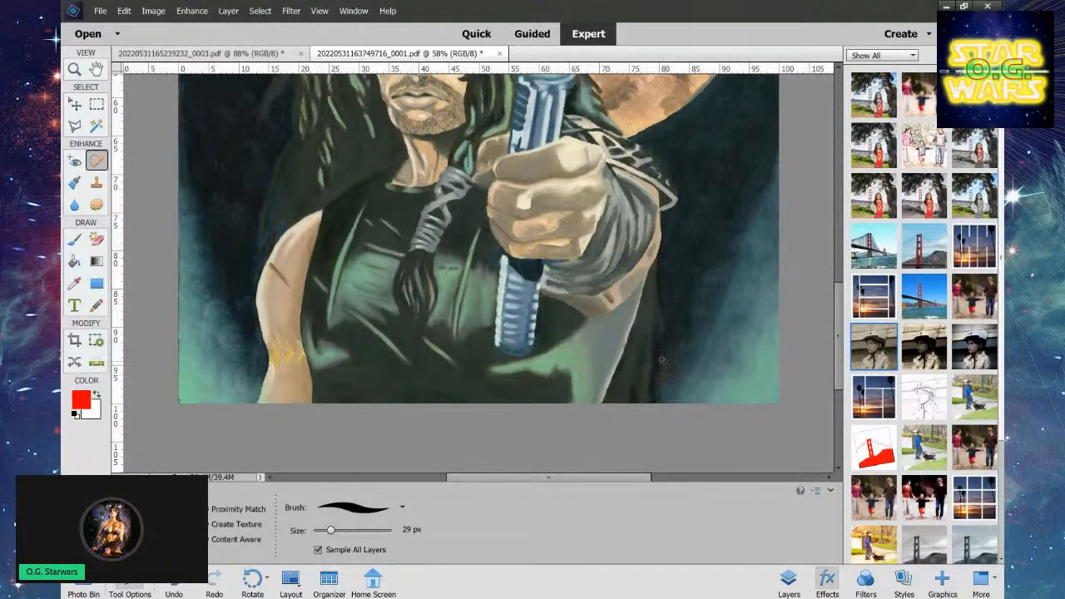
pyautogui.moveTo(664, 355)
pyautogui.mouseDown()
pyautogui.moveTo(666, 393)
pyautogui.moveTo(675, 384)
pyautogui.mouseUp()
pyautogui.moveTo(669, 295)
pyautogui.mouseDown()
pyautogui.moveTo(670, 271)
pyautogui.moveTo(696, 255)
pyautogui.mouseUp()
pyautogui.moveTo(692, 339)
pyautogui.mouseDown()
pyautogui.moveTo(669, 394)
pyautogui.moveTo(686, 389)
pyautogui.mouseUp()
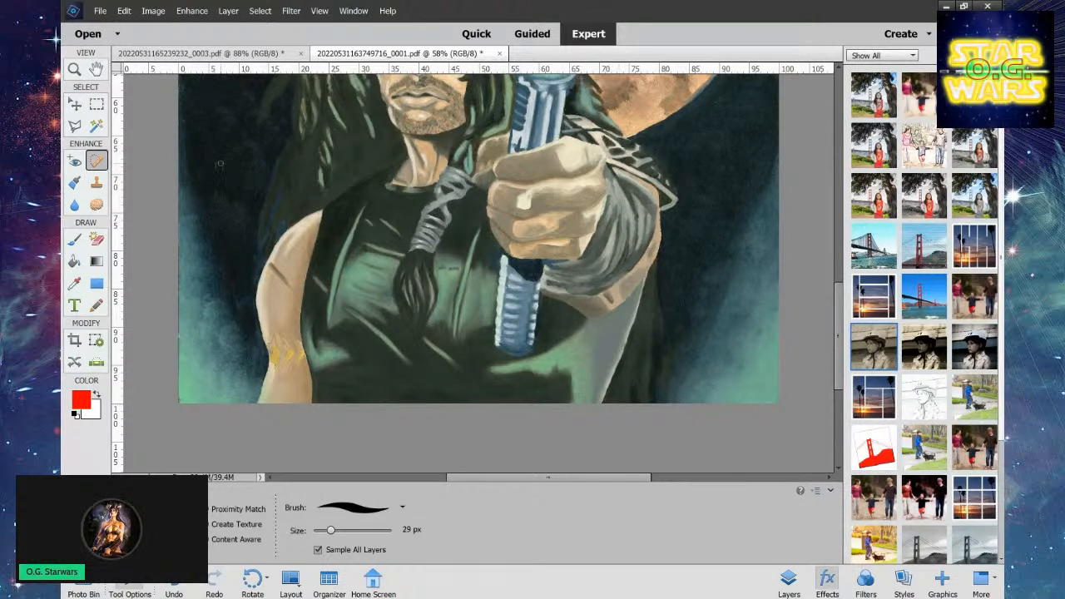
# Heal marks in the background left of the figure, enlarging the Spot Healing Brush to 36 px for the area beside the bare arm.
pyautogui.moveTo(220, 163)
pyautogui.mouseDown()
pyautogui.moveTo(218, 188)
pyautogui.moveTo(228, 165)
pyautogui.moveTo(212, 139)
pyautogui.moveTo(253, 187)
pyautogui.moveTo(217, 209)
pyautogui.moveTo(252, 208)
pyautogui.mouseUp()
pyautogui.moveTo(330, 530); pyautogui.dragTo(335, 530)
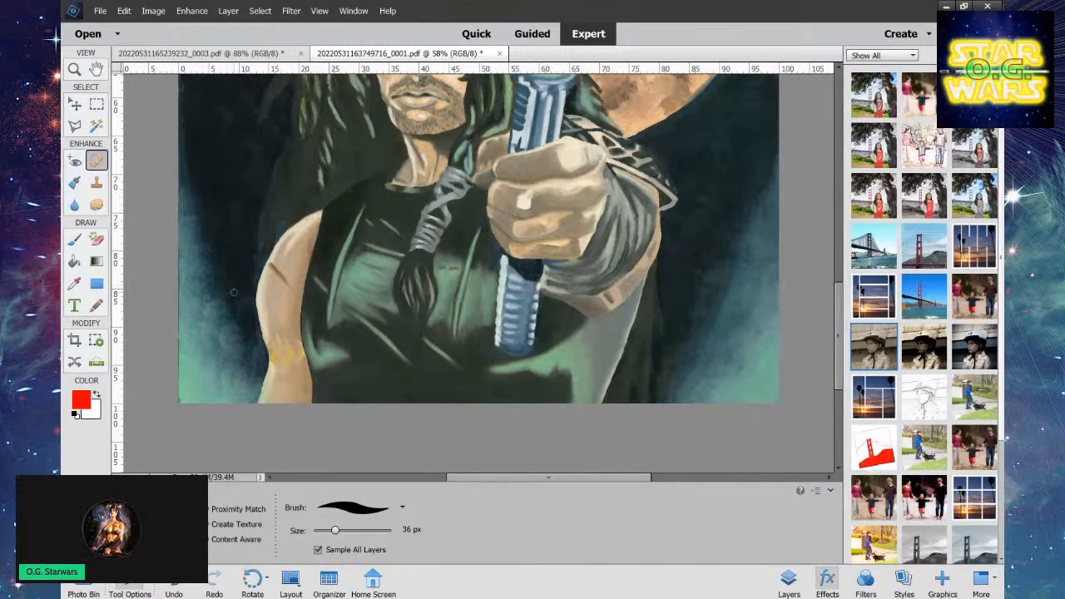
pyautogui.moveTo(241, 308)
pyautogui.mouseDown()
pyautogui.moveTo(253, 268)
pyautogui.moveTo(242, 304)
pyautogui.moveTo(255, 362)
pyautogui.mouseUp()
pyautogui.moveTo(241, 302); pyautogui.dragTo(247, 295)
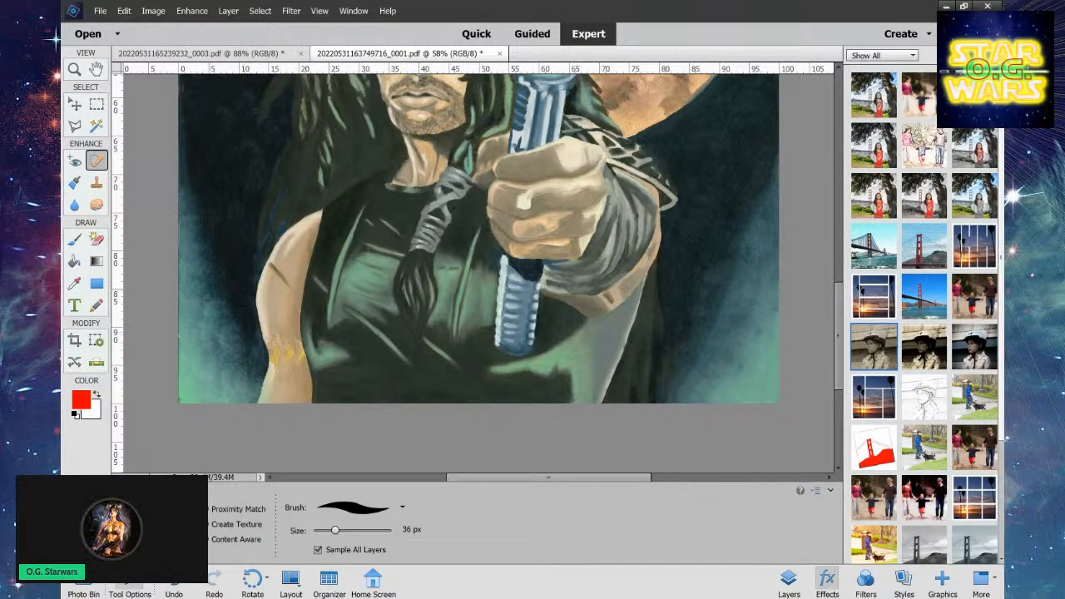
# Heal the remaining specks across the dark and teal background along the artwork's left side with the 36 px Spot Healing Brush.
pyautogui.moveTo(227, 107)
pyautogui.mouseDown()
pyautogui.moveTo(223, 131)
pyautogui.moveTo(221, 111)
pyautogui.moveTo(259, 153)
pyautogui.moveTo(245, 210)
pyautogui.moveTo(242, 188)
pyautogui.moveTo(229, 194)
pyautogui.moveTo(233, 227)
pyautogui.moveTo(245, 202)
pyautogui.mouseUp()
pyautogui.moveTo(208, 320)
pyautogui.mouseDown()
pyautogui.moveTo(215, 251)
pyautogui.moveTo(200, 206)
pyautogui.mouseUp()
pyautogui.moveTo(215, 292)
pyautogui.mouseDown()
pyautogui.moveTo(239, 342)
pyautogui.moveTo(224, 287)
pyautogui.moveTo(236, 291)
pyautogui.moveTo(259, 375)
pyautogui.mouseUp()
pyautogui.moveTo(230, 228); pyautogui.dragTo(228, 212)
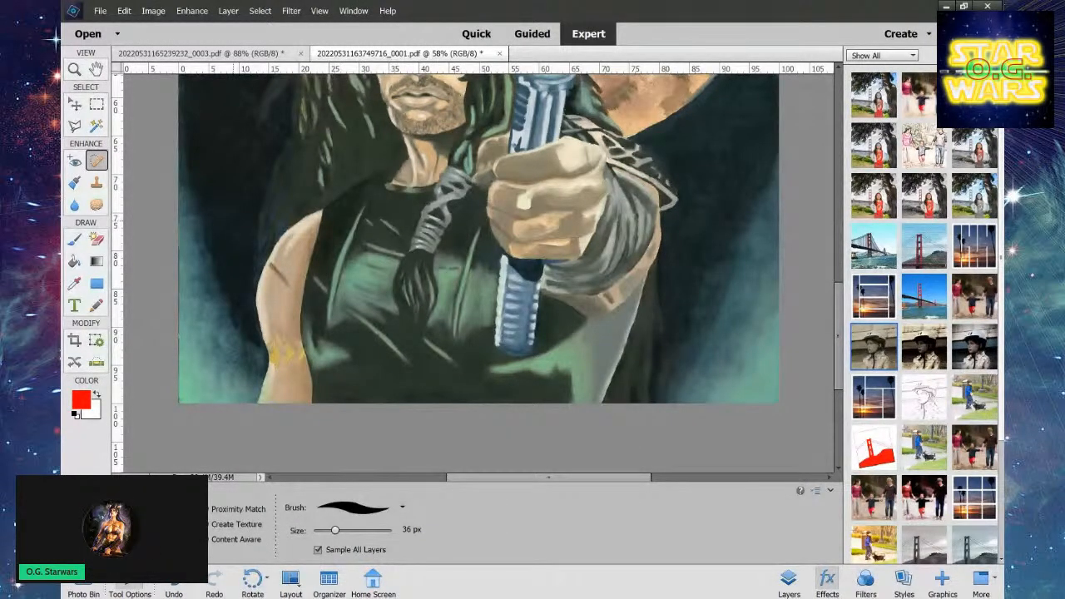
pyautogui.moveTo(193, 182)
pyautogui.mouseDown()
pyautogui.moveTo(195, 213)
pyautogui.moveTo(197, 164)
pyautogui.moveTo(200, 235)
pyautogui.moveTo(213, 259)
pyautogui.moveTo(204, 248)
pyautogui.moveTo(201, 262)
pyautogui.moveTo(232, 320)
pyautogui.mouseUp()
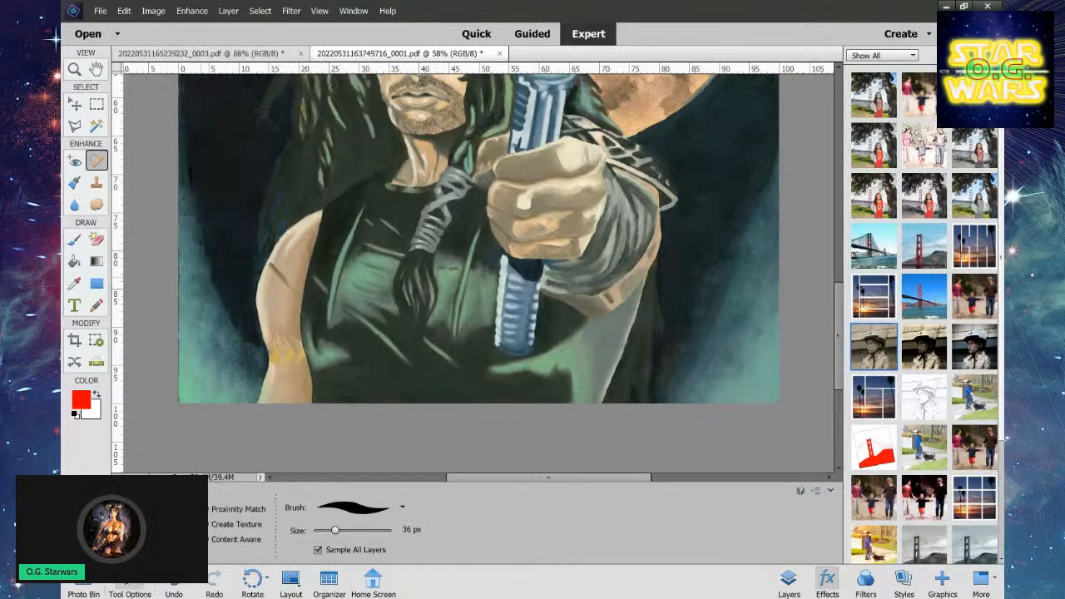
pyautogui.moveTo(198, 208); pyautogui.dragTo(200, 253)
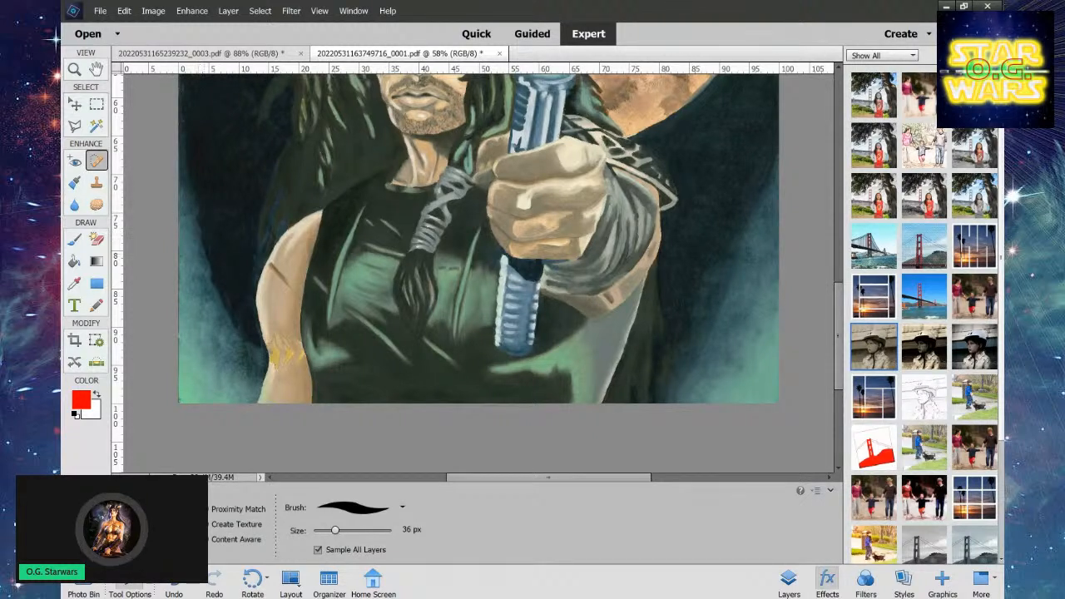
# Heal the specks in the dark background beside the figure's bare arm and hair with the Spot Healing Brush, enlarging it to 73 px.
pyautogui.moveTo(215, 298); pyautogui.dragTo(245, 343)
pyautogui.moveTo(228, 303); pyautogui.dragTo(216, 264)
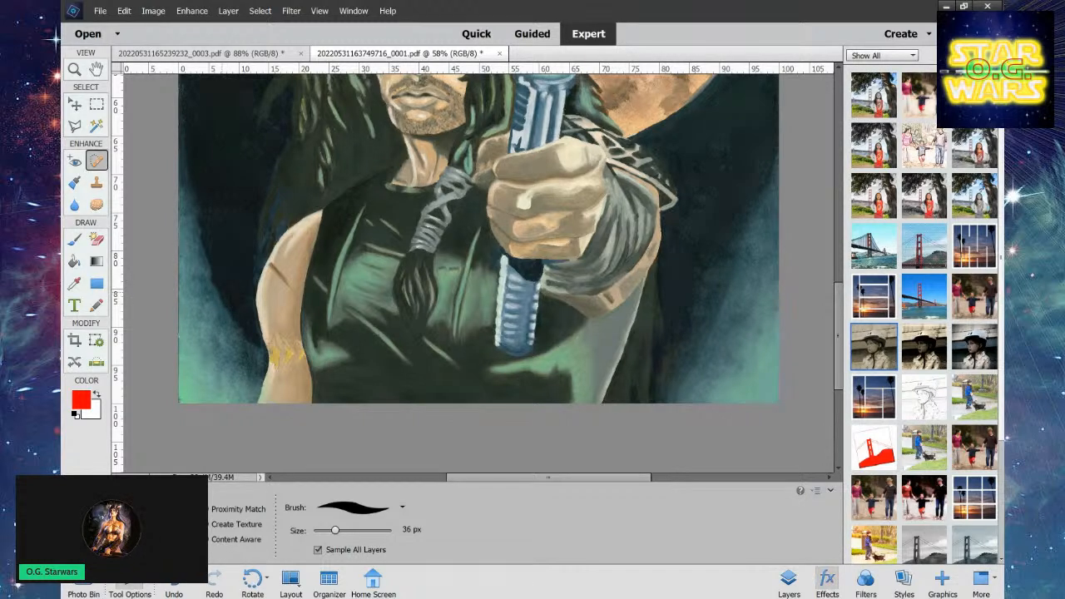
pyautogui.moveTo(335, 530); pyautogui.dragTo(351, 530)
pyautogui.moveTo(216, 250)
pyautogui.mouseDown()
pyautogui.moveTo(222, 312)
pyautogui.moveTo(259, 358)
pyautogui.mouseUp()
pyautogui.moveTo(242, 179)
pyautogui.mouseDown()
pyautogui.moveTo(278, 123)
pyautogui.moveTo(257, 188)
pyautogui.mouseUp()
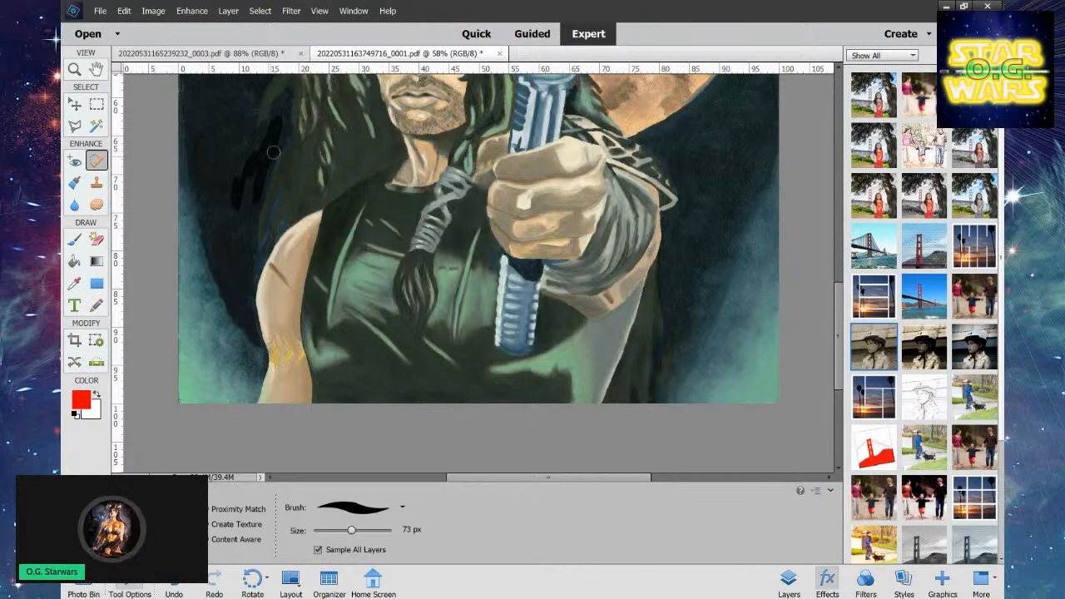
pyautogui.moveTo(267, 161)
pyautogui.mouseDown()
pyautogui.moveTo(258, 199)
pyautogui.moveTo(251, 164)
pyautogui.mouseUp()
pyautogui.moveTo(244, 89)
pyautogui.mouseDown()
pyautogui.moveTo(267, 136)
pyautogui.moveTo(254, 161)
pyautogui.mouseUp()
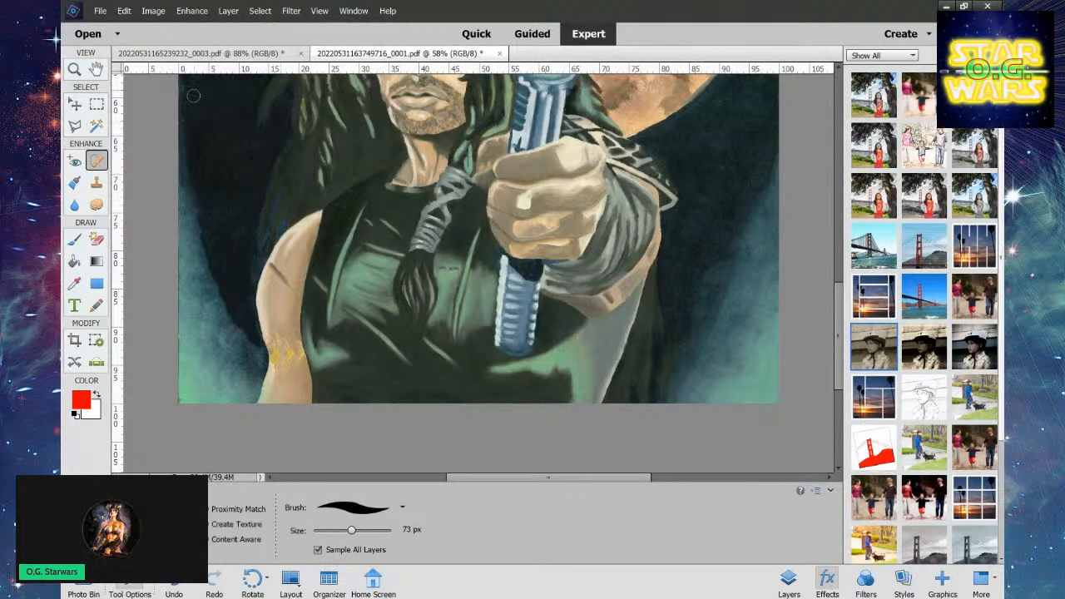
pyautogui.moveTo(193, 93)
pyautogui.mouseDown()
pyautogui.moveTo(182, 160)
pyautogui.moveTo(196, 198)
pyautogui.moveTo(198, 163)
pyautogui.moveTo(218, 172)
pyautogui.moveTo(214, 162)
pyautogui.moveTo(260, 139)
pyautogui.moveTo(233, 291)
pyautogui.moveTo(232, 267)
pyautogui.mouseUp()
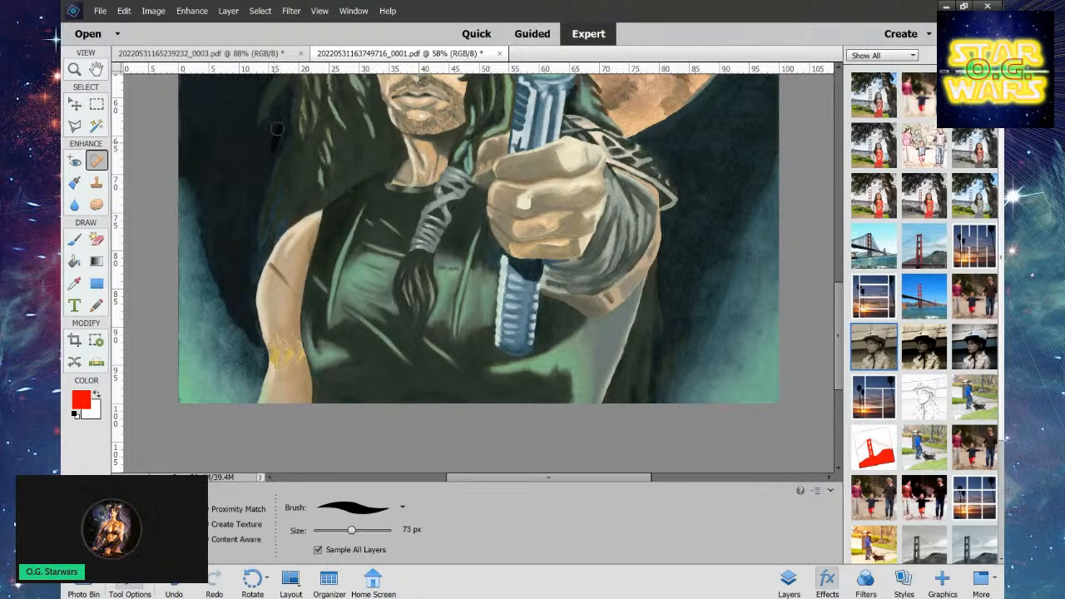
pyautogui.moveTo(256, 167)
pyautogui.mouseDown()
pyautogui.moveTo(277, 131)
pyautogui.moveTo(244, 236)
pyautogui.moveTo(246, 199)
pyautogui.moveTo(243, 300)
pyautogui.mouseUp()
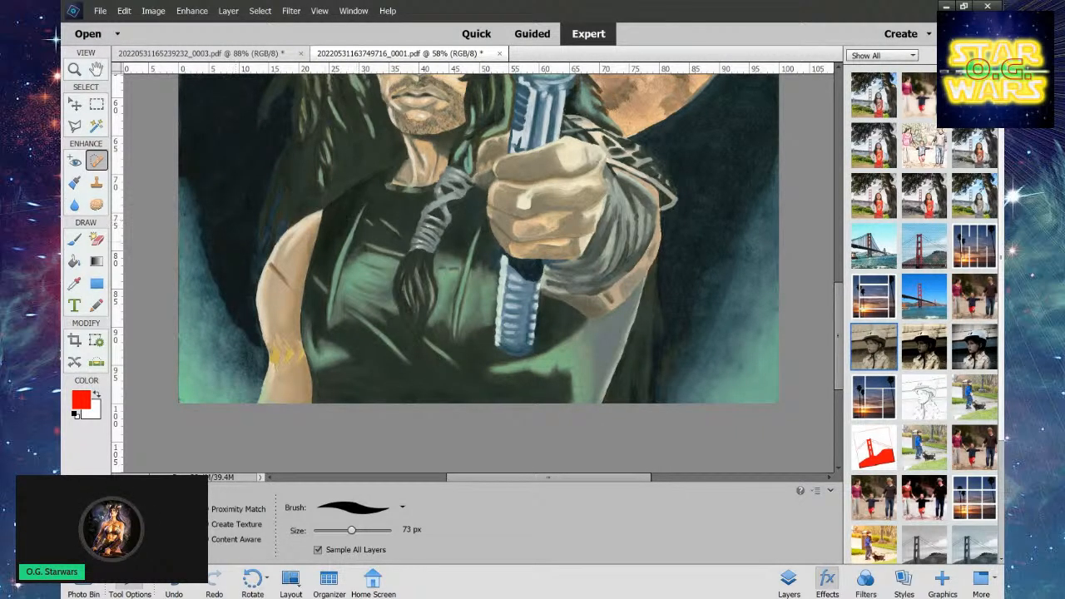
# Heal the blemishes on the dark shirt between the neckline and the bare shoulder.
pyautogui.moveTo(348, 203)
pyautogui.mouseDown()
pyautogui.moveTo(360, 190)
pyautogui.moveTo(339, 211)
pyautogui.moveTo(340, 247)
pyautogui.mouseUp()
pyautogui.click(357, 190)
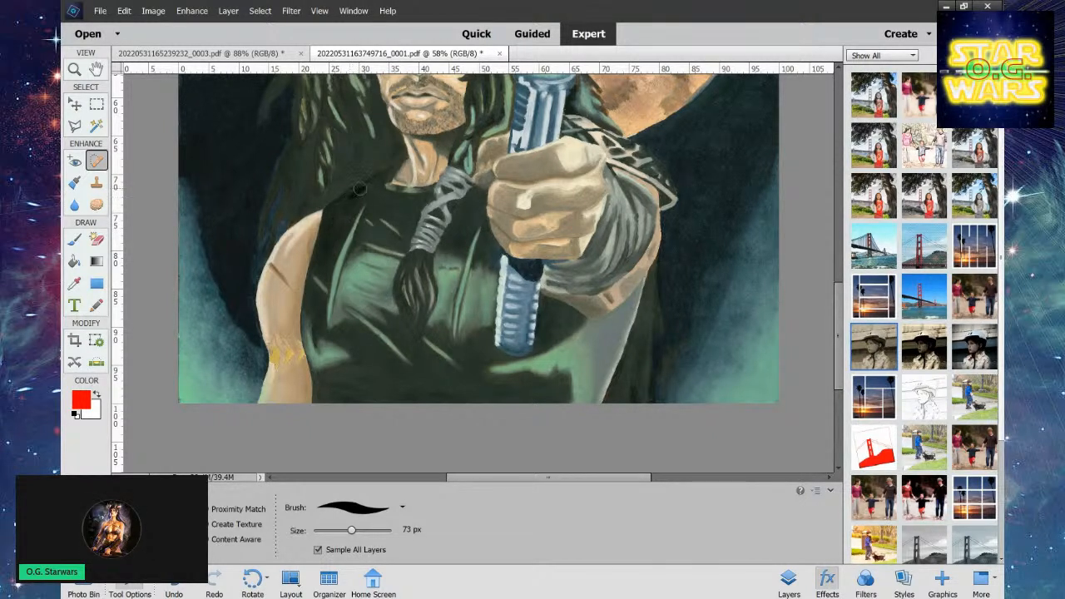
pyautogui.moveTo(342, 233)
pyautogui.mouseDown()
pyautogui.moveTo(338, 210)
pyautogui.moveTo(352, 202)
pyautogui.mouseUp()
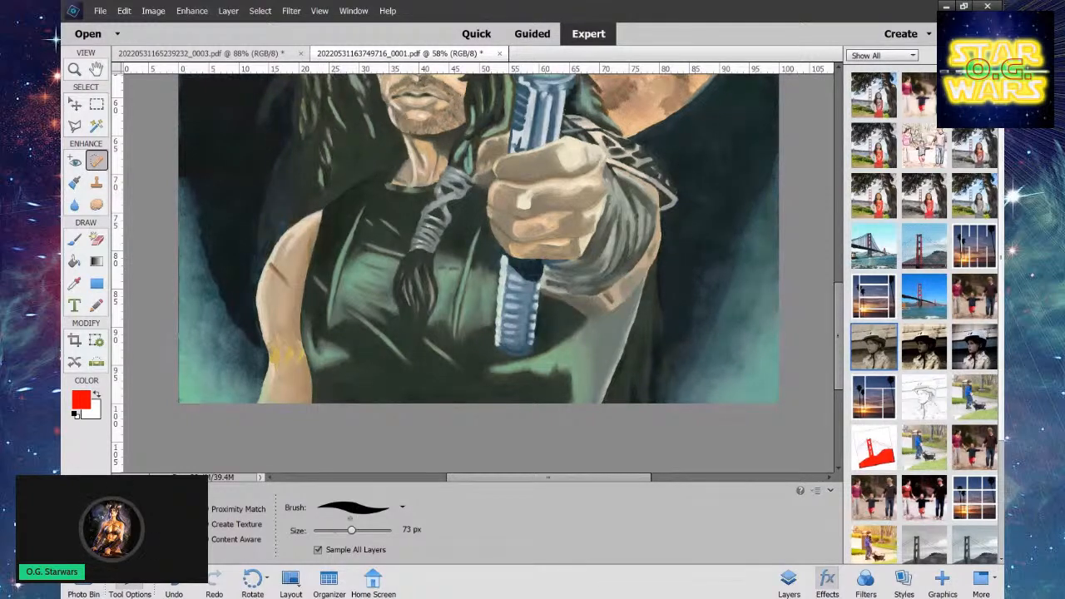
# Reduce the Spot Healing Brush to 42 px and heal blemishes in the hair strands and along the bare arm's outer edge.
pyautogui.moveTo(352, 530); pyautogui.dragTo(338, 530)
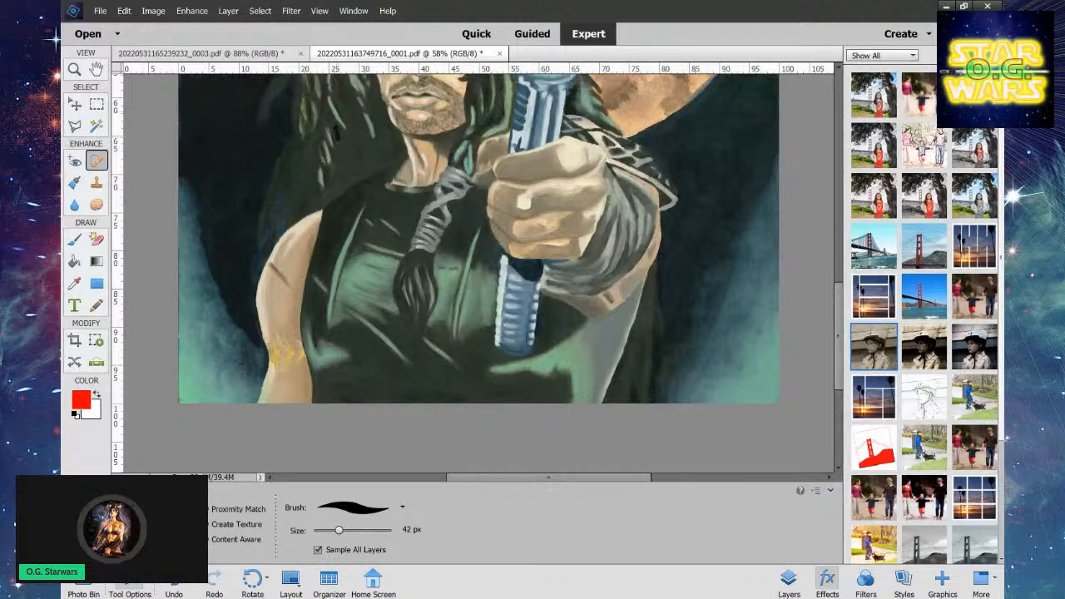
pyautogui.moveTo(344, 169)
pyautogui.mouseDown()
pyautogui.moveTo(360, 131)
pyautogui.moveTo(359, 161)
pyautogui.mouseUp()
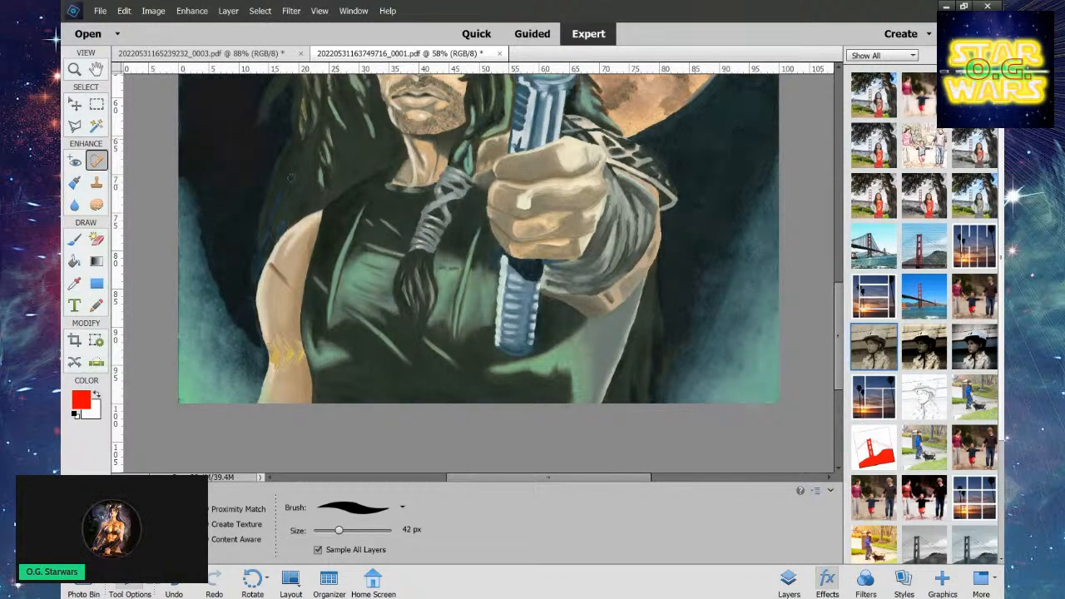
pyautogui.moveTo(283, 188); pyautogui.dragTo(248, 262)
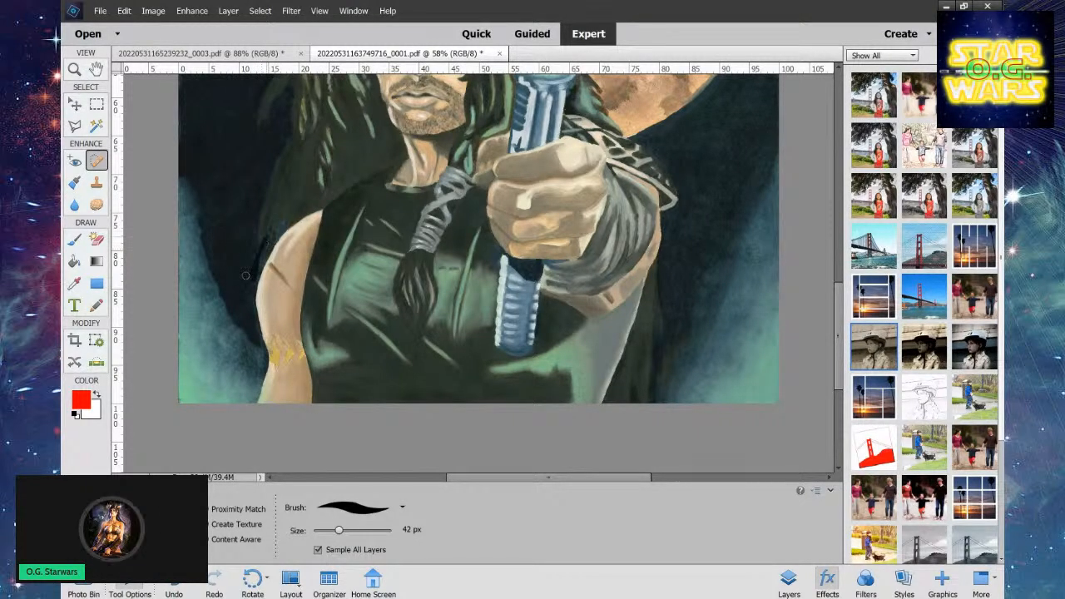
pyautogui.moveTo(248, 263)
pyautogui.mouseDown()
pyautogui.moveTo(261, 262)
pyautogui.moveTo(254, 279)
pyautogui.mouseUp()
# Heal the remaining spots in the dark background below the large moon and beside the hair, and in the teal glow beside the bare arm.
pyautogui.moveTo(629, 128)
pyautogui.mouseDown()
pyautogui.moveTo(642, 139)
pyautogui.moveTo(732, 93)
pyautogui.moveTo(741, 103)
pyautogui.mouseUp()
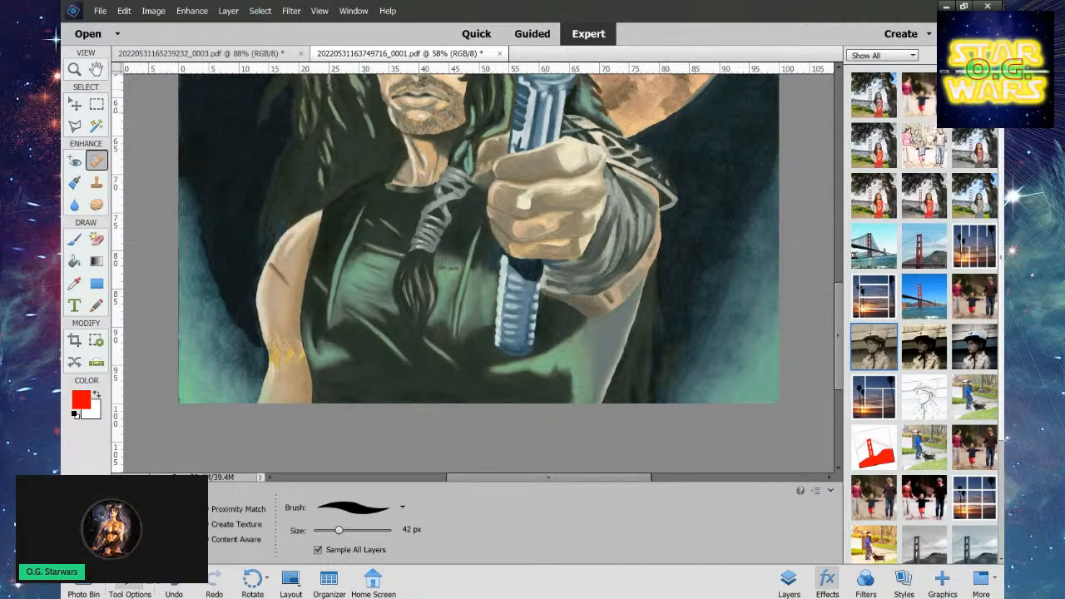
pyautogui.moveTo(275, 111)
pyautogui.mouseDown()
pyautogui.moveTo(255, 142)
pyautogui.moveTo(256, 130)
pyautogui.mouseUp()
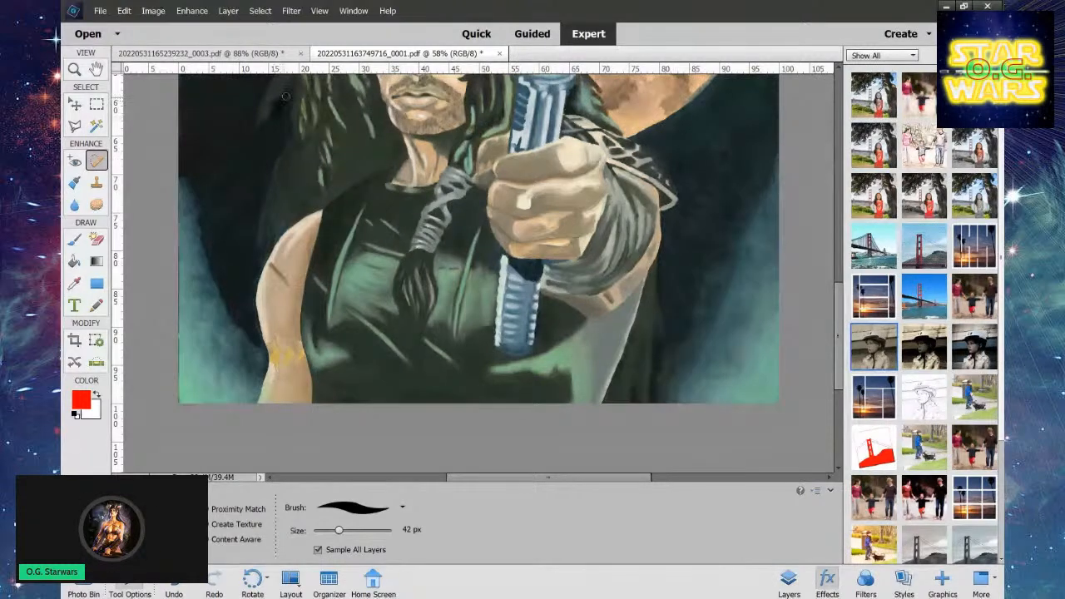
pyautogui.moveTo(288, 96); pyautogui.dragTo(268, 171)
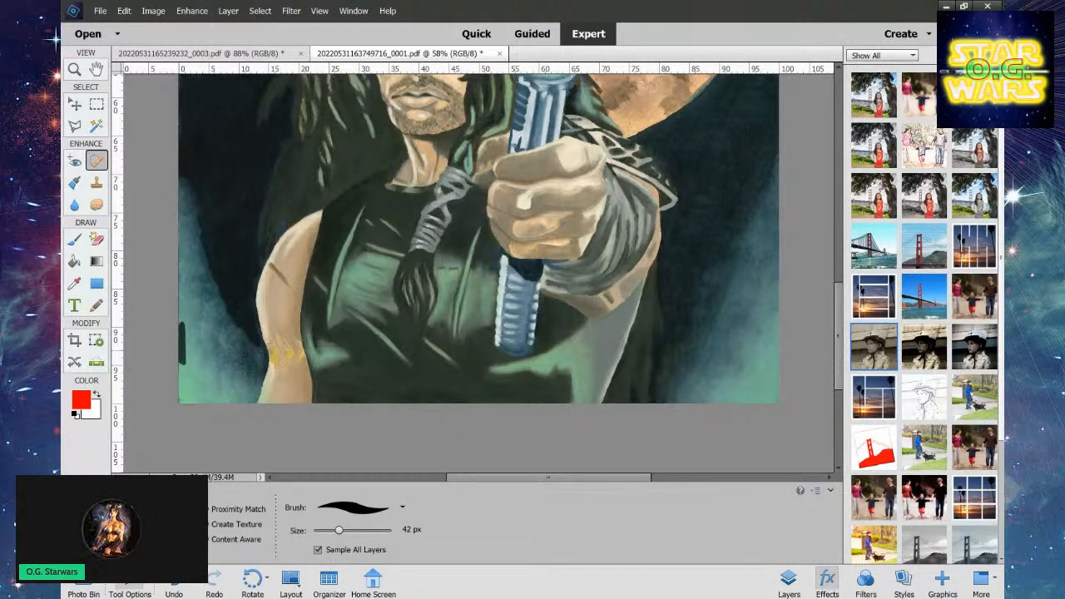
pyautogui.moveTo(197, 329)
pyautogui.mouseDown()
pyautogui.moveTo(201, 398)
pyautogui.moveTo(213, 402)
pyautogui.moveTo(218, 355)
pyautogui.moveTo(225, 392)
pyautogui.moveTo(231, 370)
pyautogui.moveTo(255, 391)
pyautogui.moveTo(246, 346)
pyautogui.moveTo(210, 321)
pyautogui.mouseUp()
pyautogui.moveTo(198, 276)
pyautogui.mouseDown()
pyautogui.moveTo(199, 310)
pyautogui.moveTo(207, 288)
pyautogui.moveTo(214, 312)
pyautogui.mouseUp()
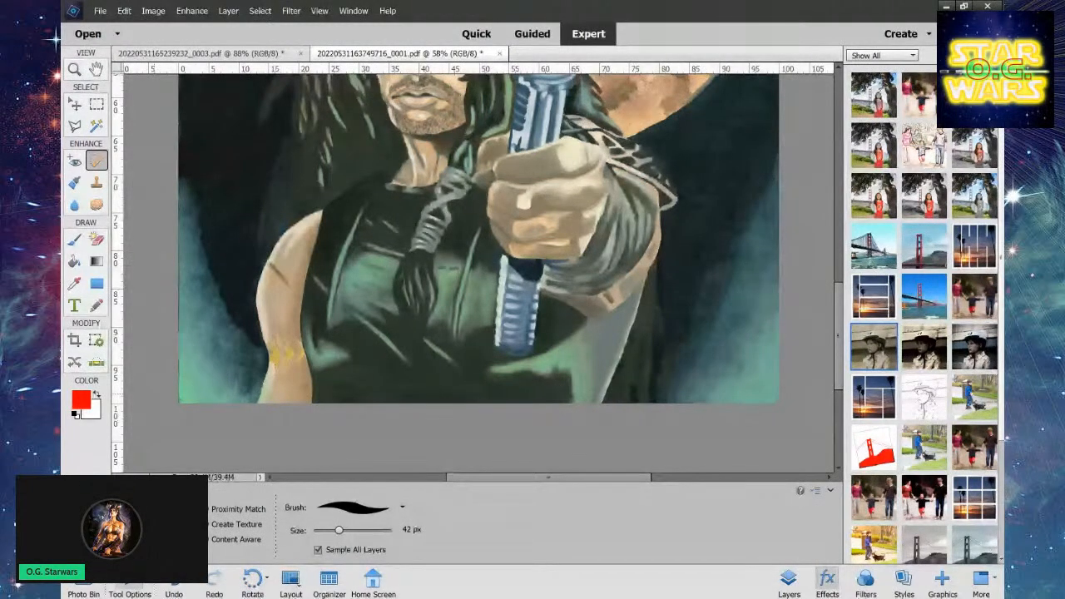
# Heal the narrow dark strip between the large moon and the painting's right edge, undoing the first stroke and repeating it closer to the edge.
pyautogui.moveTo(837, 293); pyautogui.dragTo(837, 215)
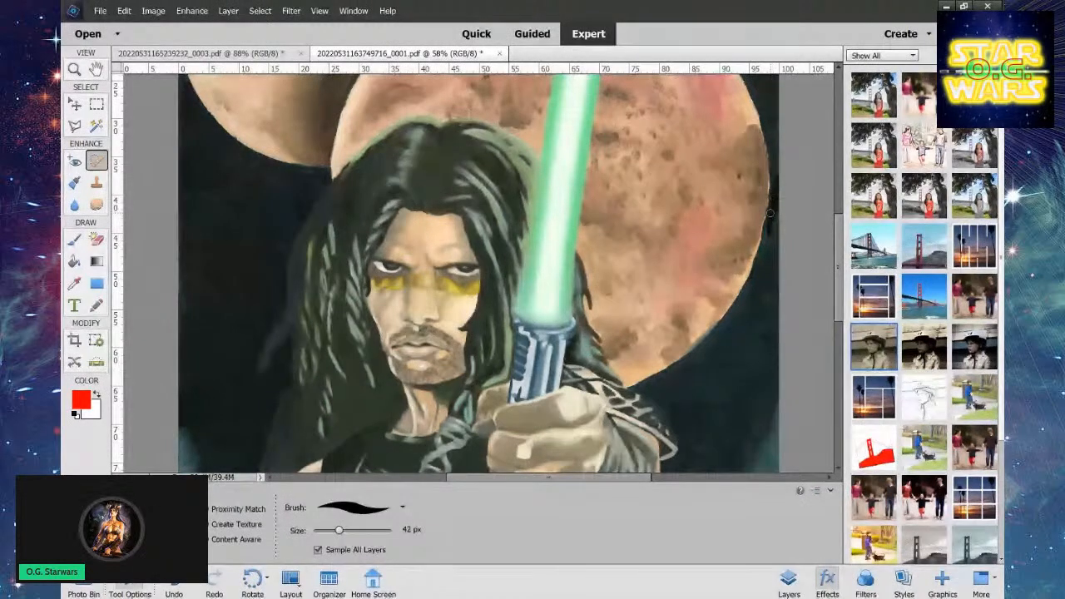
pyautogui.moveTo(770, 213)
pyautogui.mouseDown()
pyautogui.moveTo(776, 301)
pyautogui.moveTo(758, 298)
pyautogui.mouseUp()
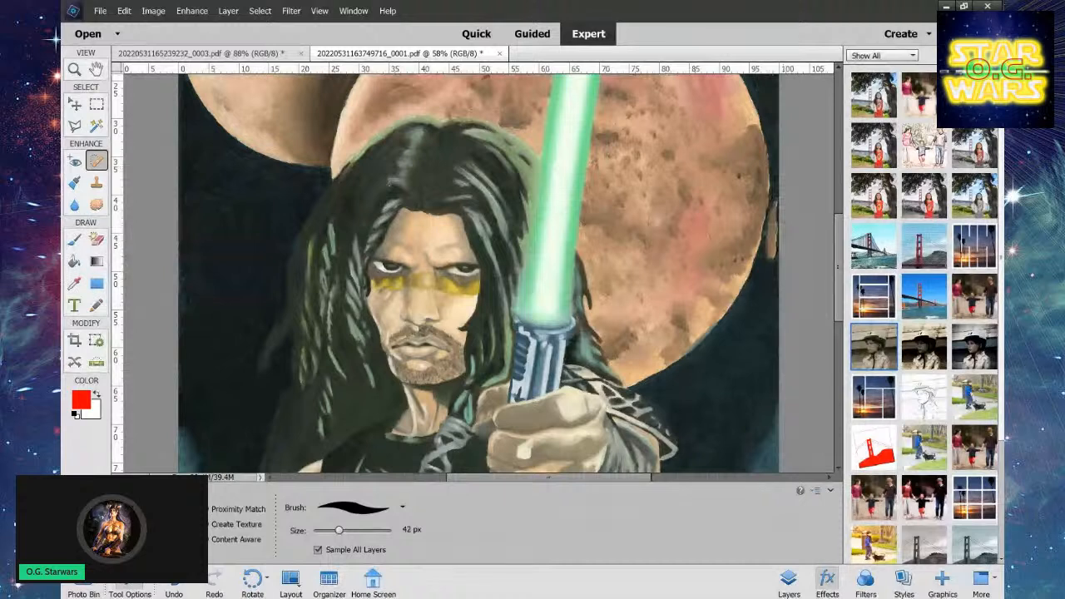
pyautogui.hotkey('ctrl', 'z')
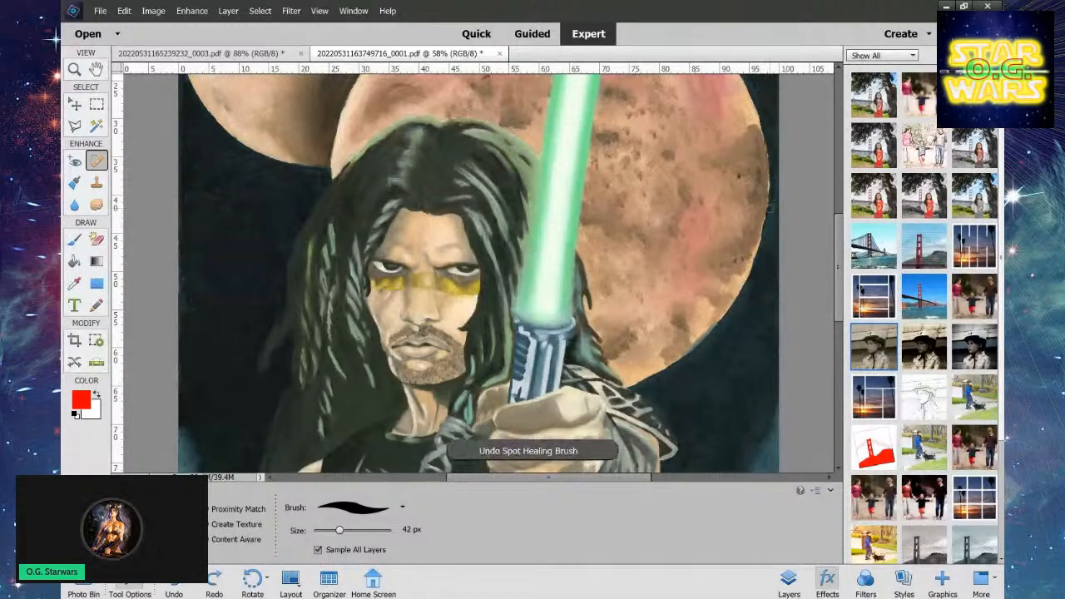
pyautogui.moveTo(777, 214)
pyautogui.mouseDown()
pyautogui.moveTo(774, 191)
pyautogui.moveTo(767, 238)
pyautogui.moveTo(776, 252)
pyautogui.mouseUp()
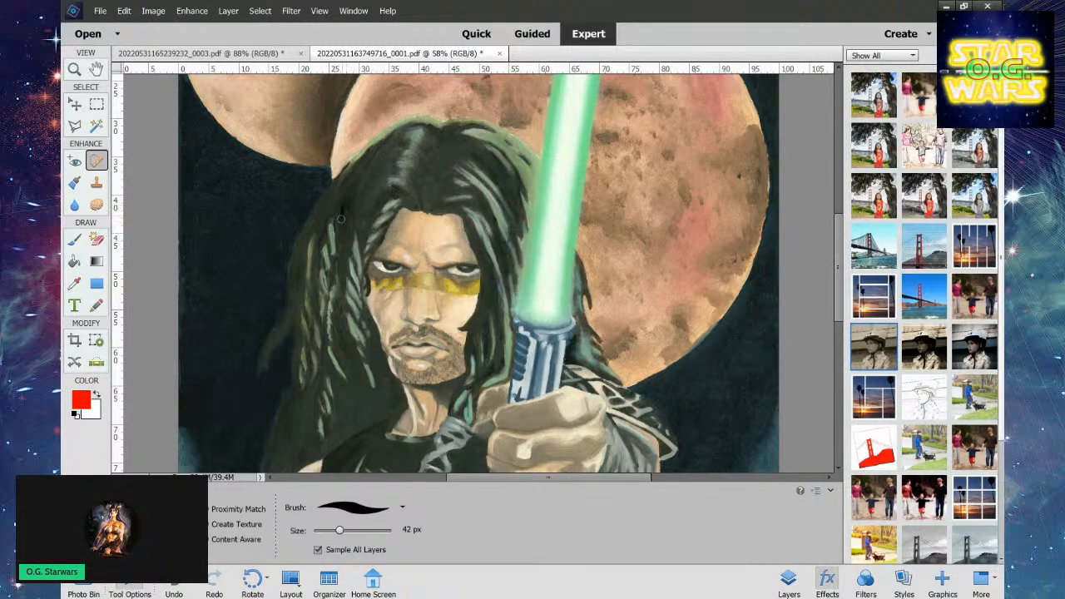
# Heal the spots on top of the hair and across the dark background below the smaller moon, beside the figure's head.
pyautogui.moveTo(457, 127); pyautogui.dragTo(479, 126)
pyautogui.moveTo(302, 168)
pyautogui.mouseDown()
pyautogui.moveTo(314, 173)
pyautogui.moveTo(289, 200)
pyautogui.mouseUp()
pyautogui.moveTo(250, 169)
pyautogui.mouseDown()
pyautogui.moveTo(261, 173)
pyautogui.moveTo(246, 159)
pyautogui.moveTo(269, 194)
pyautogui.moveTo(296, 202)
pyautogui.moveTo(314, 188)
pyautogui.moveTo(279, 288)
pyautogui.moveTo(281, 279)
pyautogui.mouseUp()
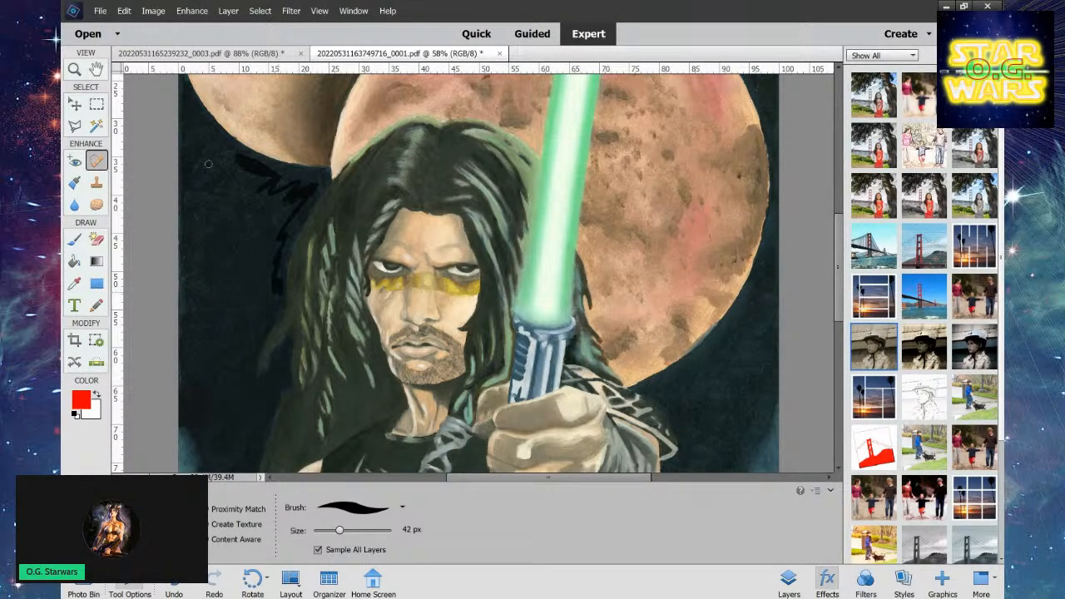
pyautogui.moveTo(213, 144); pyautogui.dragTo(200, 172)
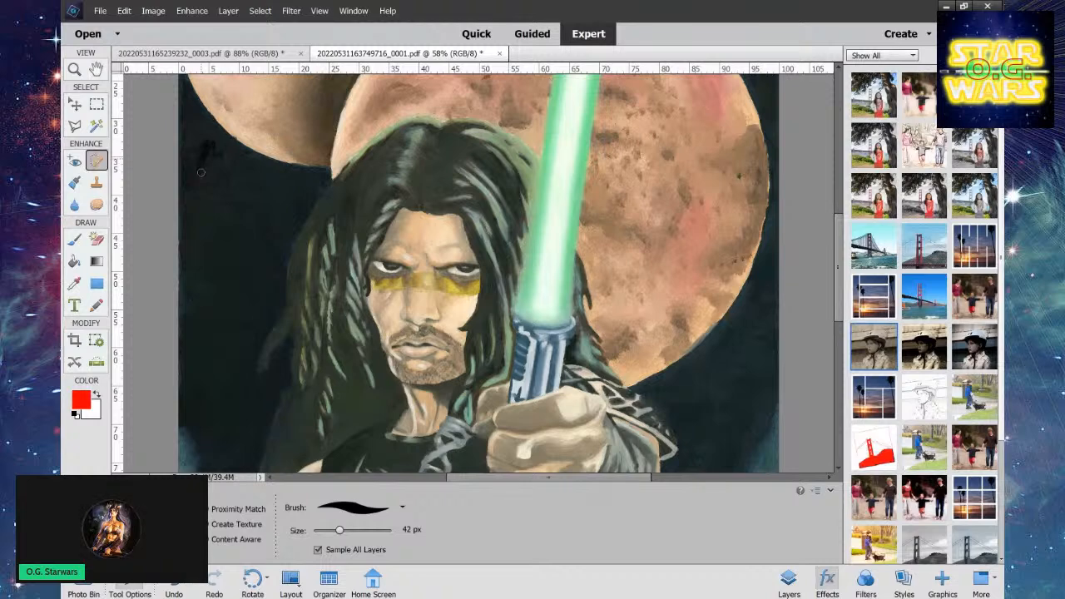
pyautogui.moveTo(301, 200)
pyautogui.mouseDown()
pyautogui.moveTo(277, 271)
pyautogui.moveTo(283, 262)
pyautogui.mouseUp()
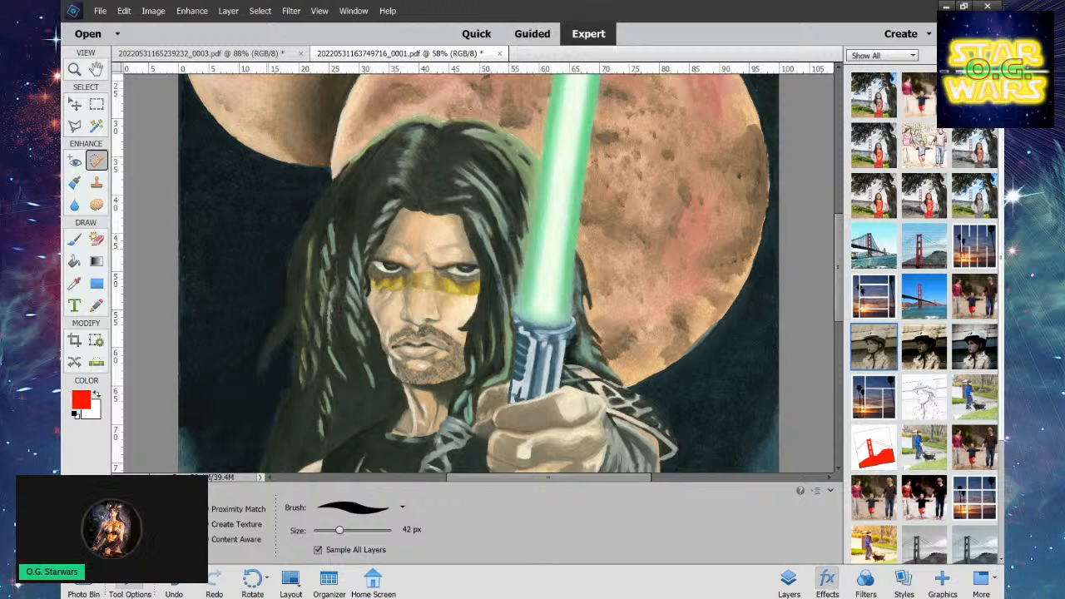
pyautogui.moveTo(198, 182)
pyautogui.mouseDown()
pyautogui.moveTo(189, 208)
pyautogui.moveTo(191, 160)
pyautogui.moveTo(194, 212)
pyautogui.mouseUp()
pyautogui.moveTo(224, 149); pyautogui.dragTo(248, 248)
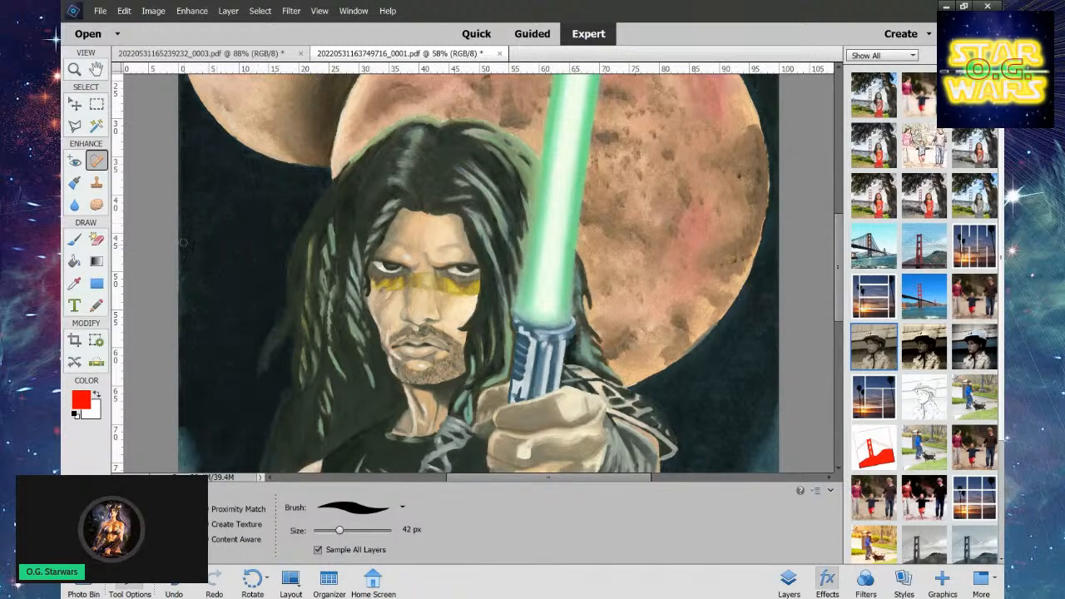
pyautogui.moveTo(178, 244)
pyautogui.mouseDown()
pyautogui.moveTo(189, 316)
pyautogui.moveTo(202, 289)
pyautogui.moveTo(200, 204)
pyautogui.moveTo(197, 246)
pyautogui.mouseUp()
pyautogui.click(223, 189)
# Heal the specks in the dark sky along the upper-right rim of the large moon.
pyautogui.moveTo(838, 227); pyautogui.dragTo(837, 188)
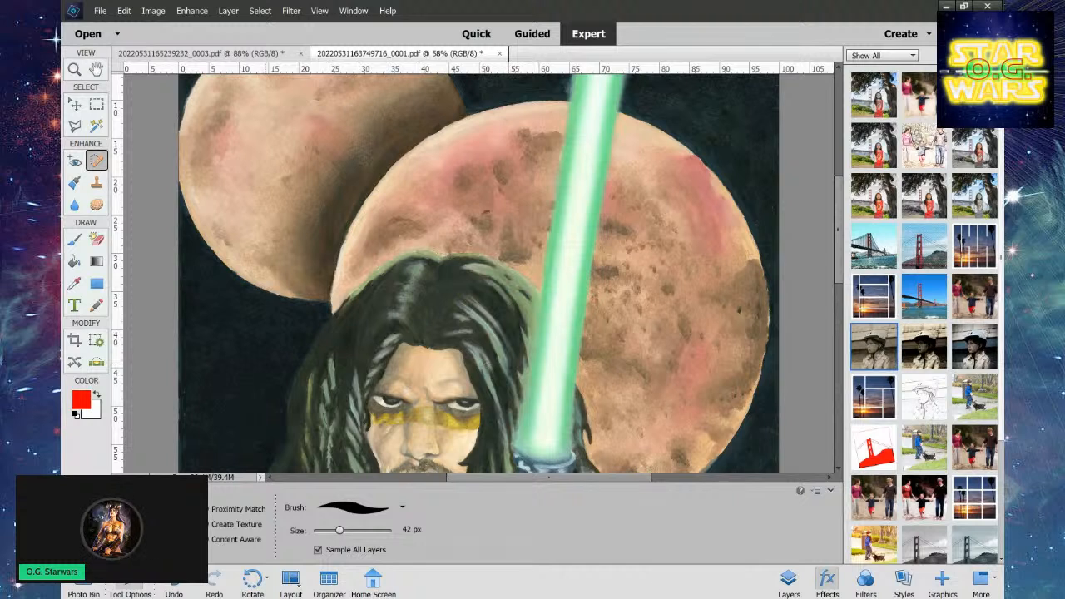
pyautogui.moveTo(751, 142)
pyautogui.mouseDown()
pyautogui.moveTo(751, 181)
pyautogui.moveTo(754, 134)
pyautogui.moveTo(764, 133)
pyautogui.moveTo(764, 179)
pyautogui.moveTo(770, 123)
pyautogui.moveTo(775, 182)
pyautogui.moveTo(771, 151)
pyautogui.mouseUp()
pyautogui.moveTo(769, 225); pyautogui.dragTo(774, 258)
pyautogui.moveTo(747, 188)
pyautogui.mouseDown()
pyautogui.moveTo(769, 231)
pyautogui.moveTo(757, 125)
pyautogui.moveTo(776, 205)
pyautogui.mouseUp()
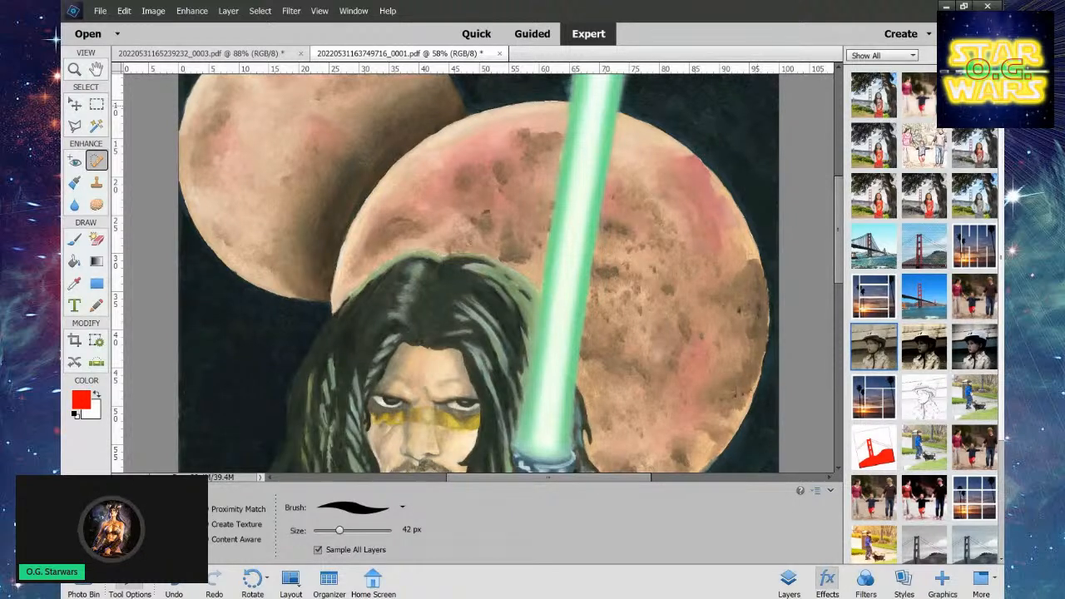
pyautogui.moveTo(760, 97); pyautogui.dragTo(759, 118)
pyautogui.moveTo(767, 160)
pyautogui.mouseDown()
pyautogui.moveTo(764, 135)
pyautogui.moveTo(774, 178)
pyautogui.mouseUp()
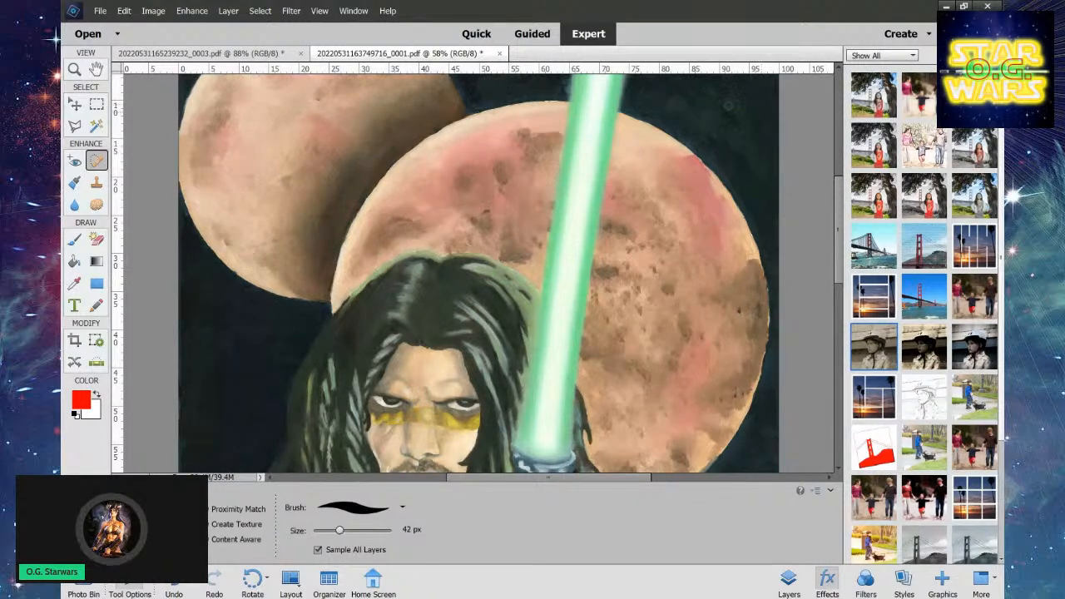
pyautogui.moveTo(714, 131); pyautogui.dragTo(723, 138)
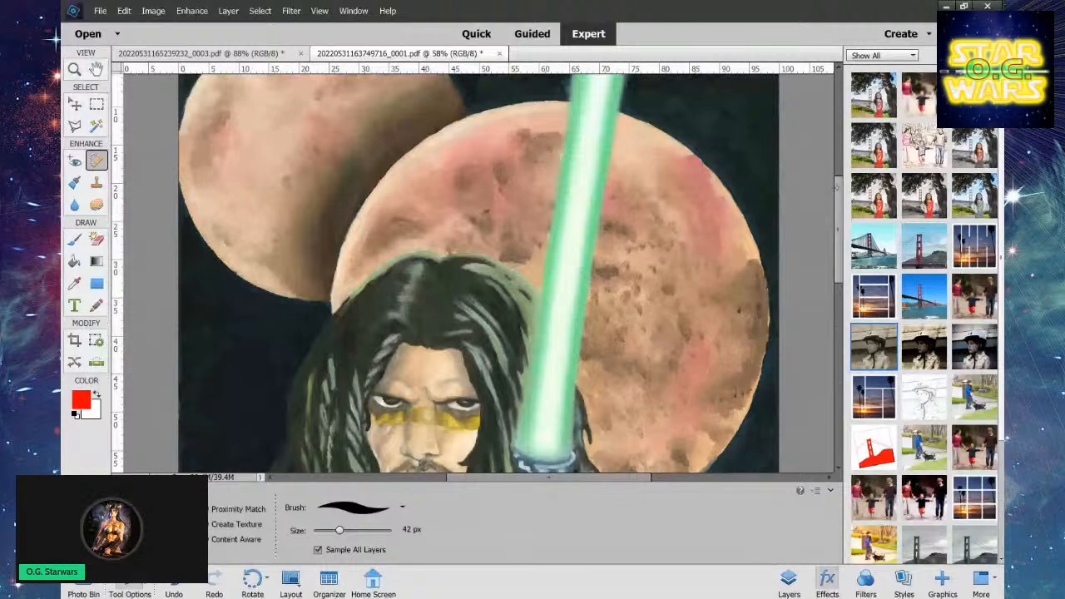
# Heal the specks in the dark sky between the lightsaber blade and the painting's top-right corner.
pyautogui.moveTo(837, 188); pyautogui.dragTo(843, 157)
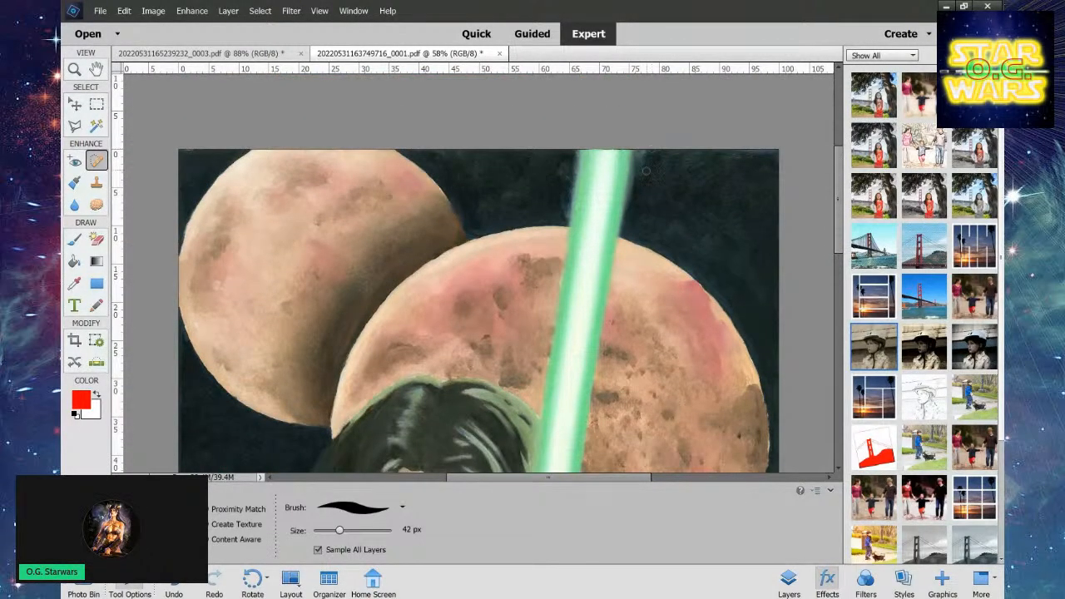
pyautogui.moveTo(645, 170)
pyautogui.mouseDown()
pyautogui.moveTo(639, 154)
pyautogui.moveTo(633, 192)
pyautogui.mouseUp()
pyautogui.moveTo(646, 155)
pyautogui.mouseDown()
pyautogui.moveTo(642, 182)
pyautogui.moveTo(665, 154)
pyautogui.moveTo(684, 168)
pyautogui.moveTo(701, 158)
pyautogui.moveTo(695, 170)
pyautogui.moveTo(721, 153)
pyautogui.moveTo(773, 151)
pyautogui.moveTo(753, 163)
pyautogui.moveTo(758, 180)
pyautogui.moveTo(775, 153)
pyautogui.moveTo(773, 179)
pyautogui.mouseUp()
pyautogui.moveTo(671, 170); pyautogui.dragTo(658, 188)
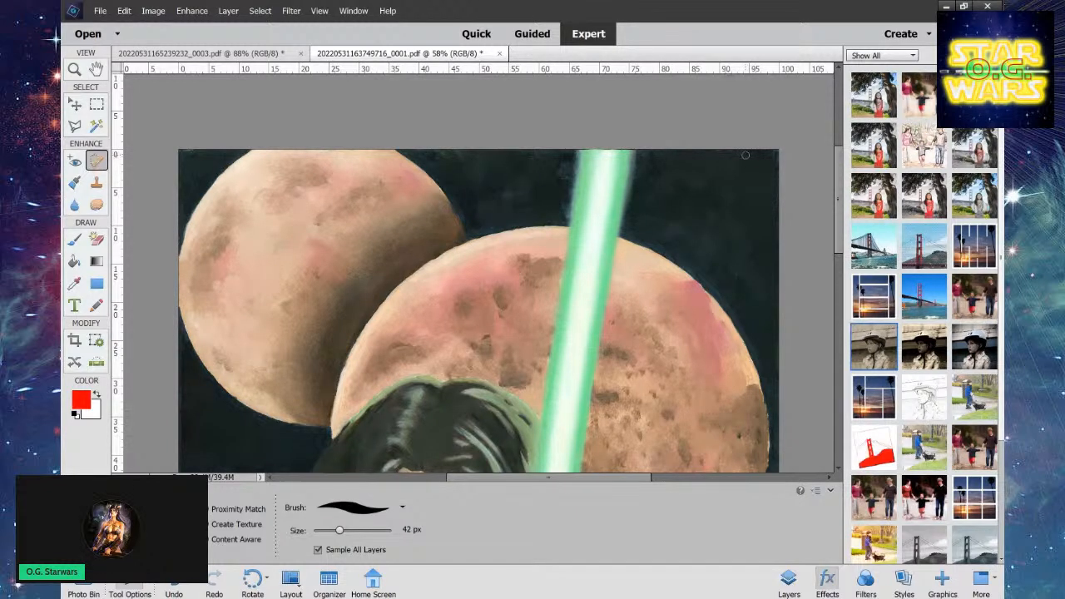
pyautogui.moveTo(746, 155); pyautogui.dragTo(774, 154)
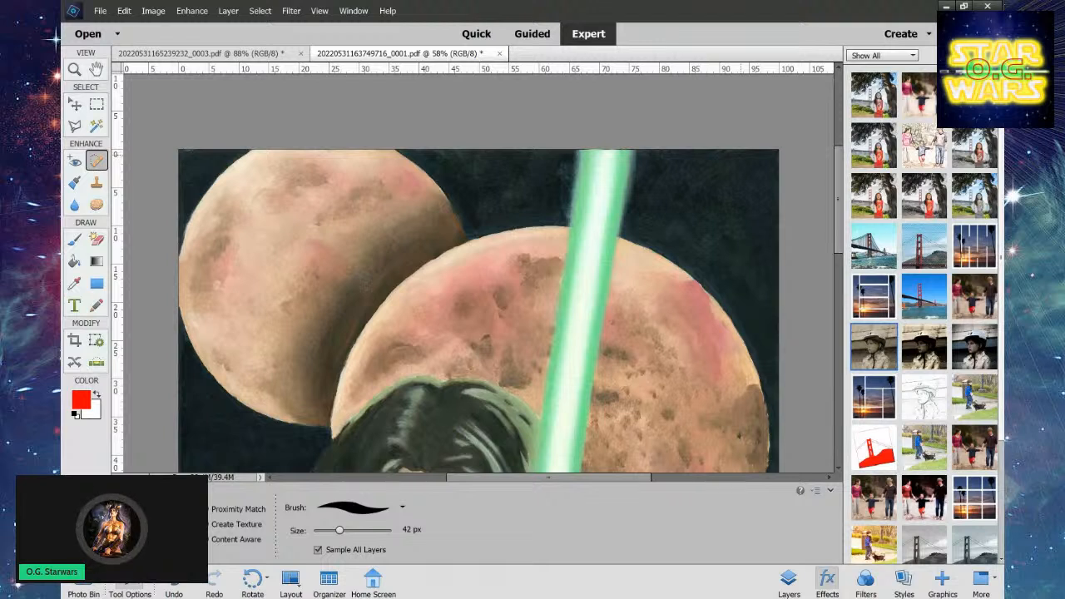
pyautogui.moveTo(561, 163)
pyautogui.mouseDown()
pyautogui.moveTo(563, 194)
pyautogui.moveTo(575, 155)
pyautogui.moveTo(566, 214)
pyautogui.moveTo(577, 150)
pyautogui.moveTo(572, 184)
pyautogui.mouseUp()
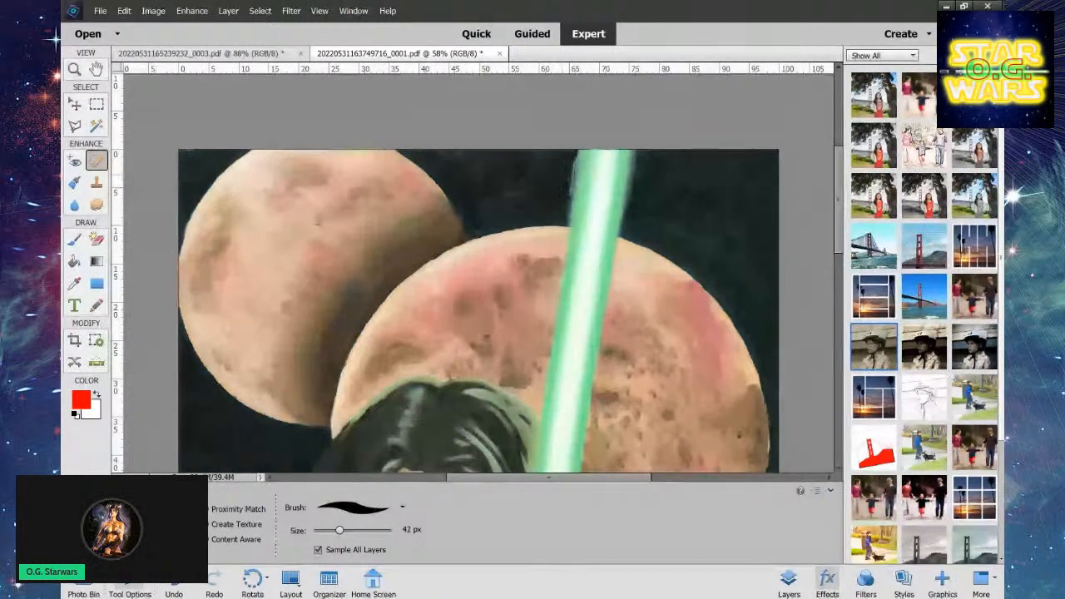
pyautogui.click(174, 584)
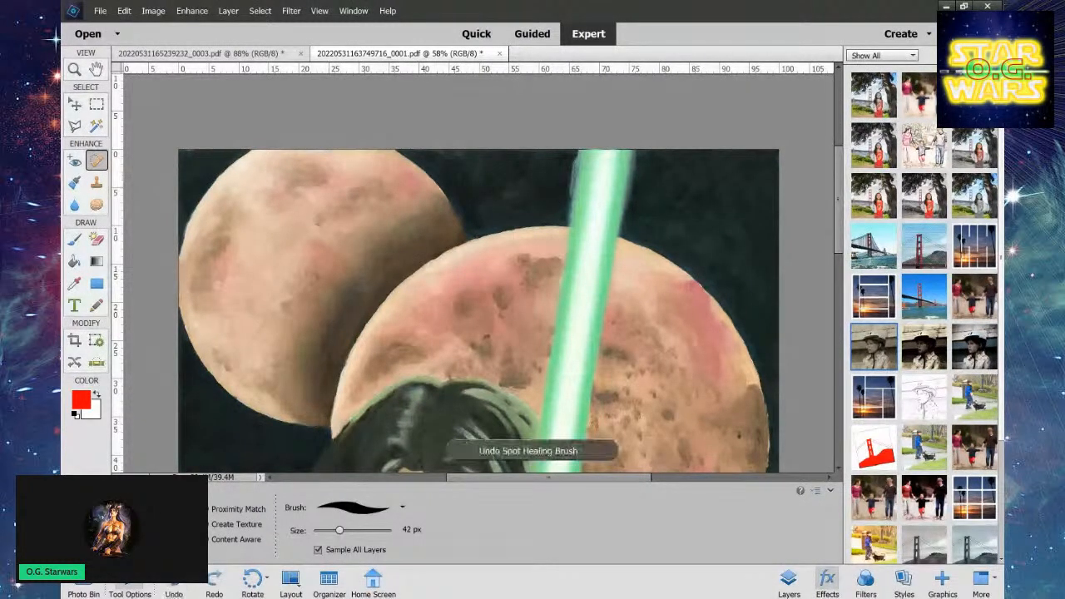
pyautogui.click(174, 584)
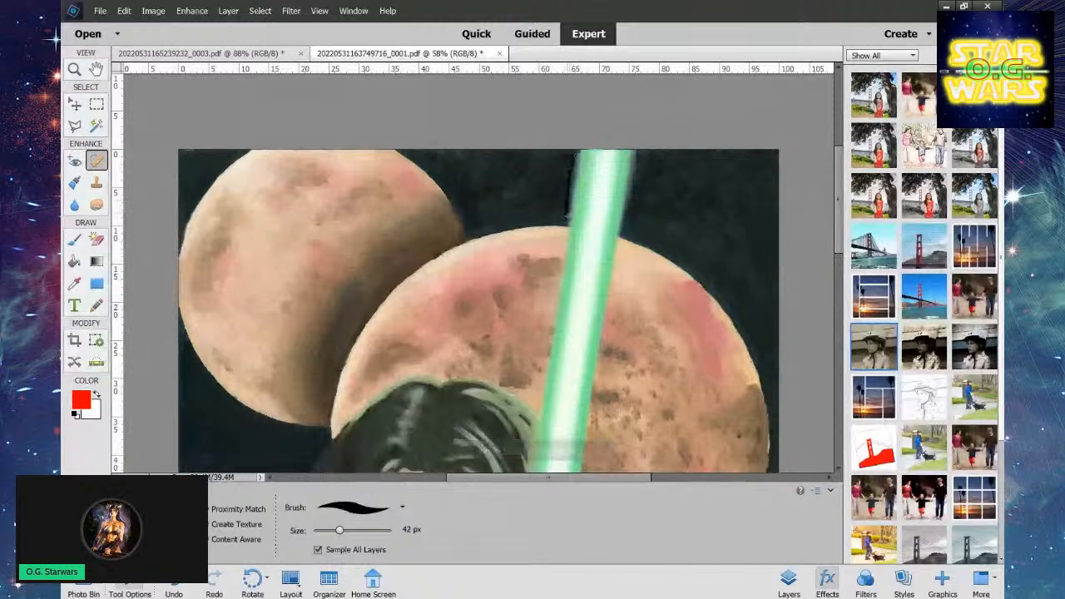
pyautogui.moveTo(577, 156); pyautogui.dragTo(567, 218)
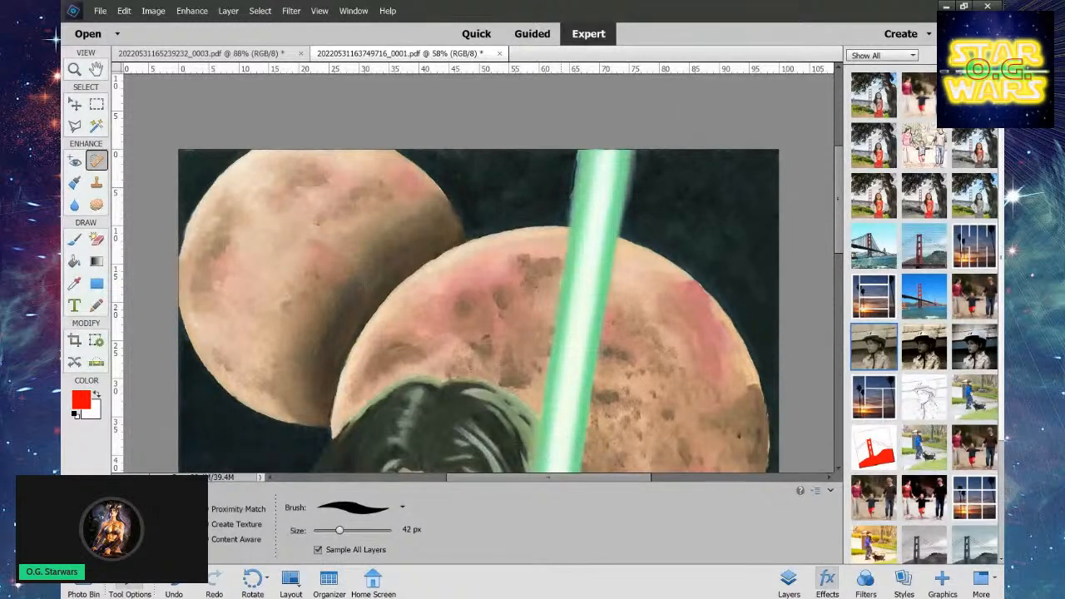
pyautogui.click(173, 580)
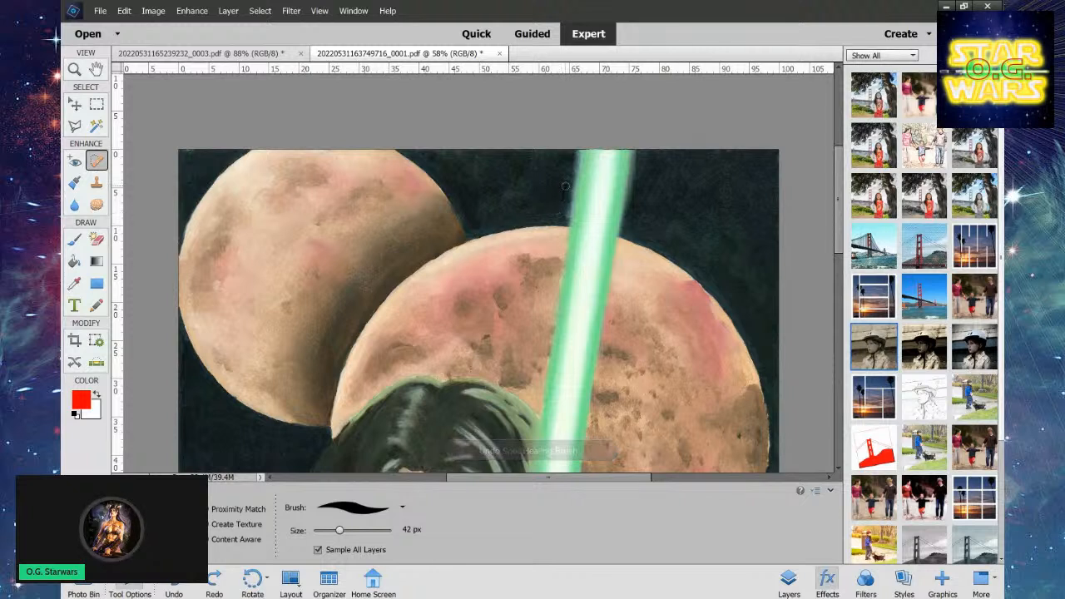
# Heal the specks in the dark sky between the smaller moon and the lightsaber blade.
pyautogui.moveTo(563, 181)
pyautogui.mouseDown()
pyautogui.moveTo(525, 183)
pyautogui.moveTo(530, 164)
pyautogui.moveTo(496, 203)
pyautogui.moveTo(462, 154)
pyautogui.moveTo(444, 154)
pyautogui.moveTo(540, 153)
pyautogui.moveTo(524, 158)
pyautogui.moveTo(483, 214)
pyautogui.mouseUp()
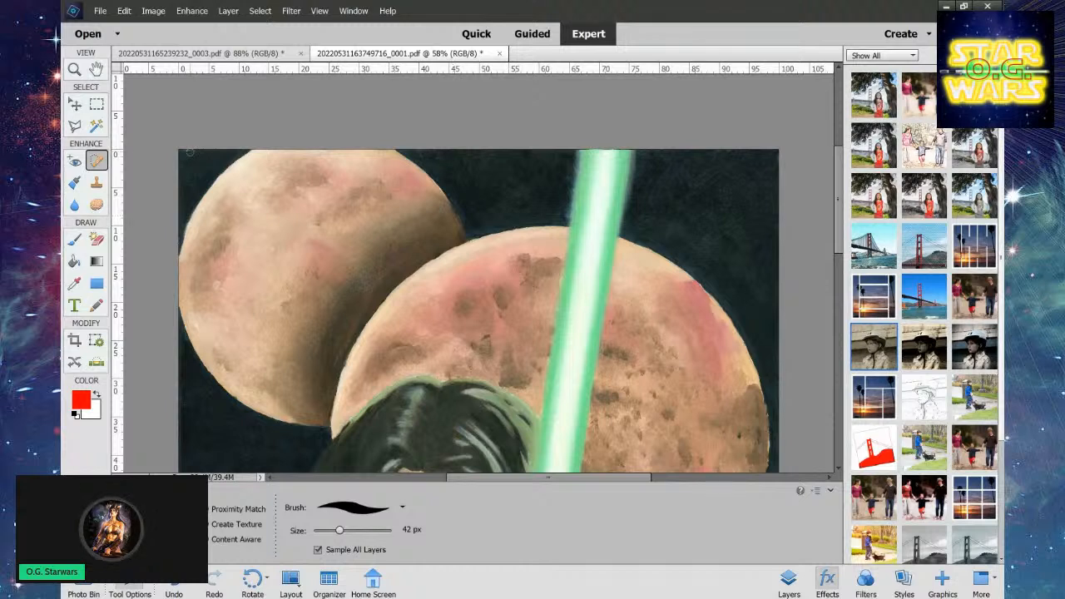
# Heal the remaining dark-sky specks along the painting's left edge, beside the large moon's right rim and above where the moons meet.
pyautogui.moveTo(182, 162)
pyautogui.mouseDown()
pyautogui.moveTo(231, 151)
pyautogui.moveTo(182, 175)
pyautogui.moveTo(181, 211)
pyautogui.mouseUp()
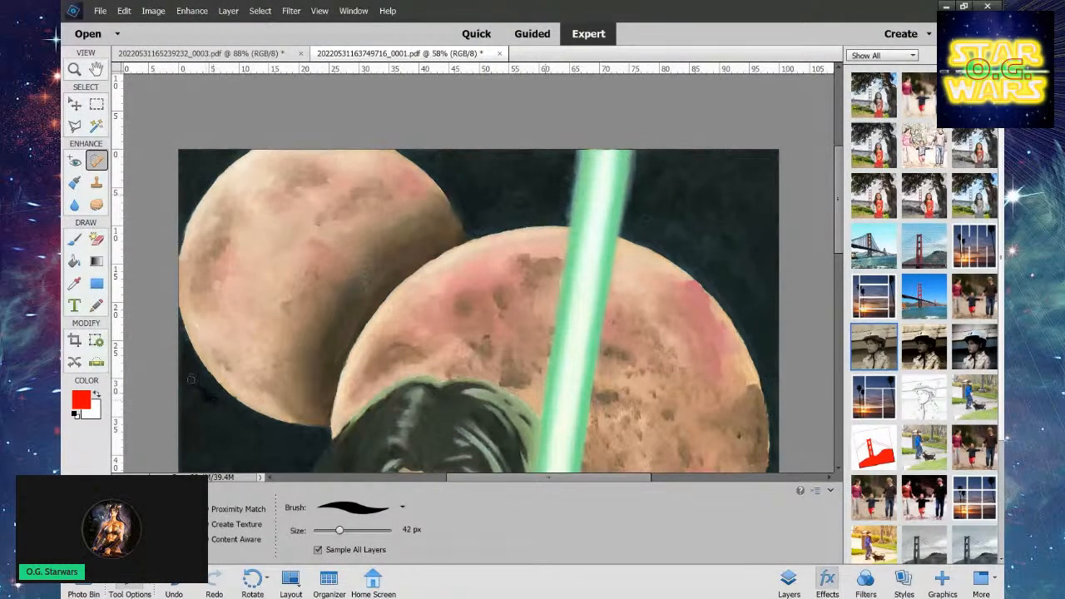
pyautogui.moveTo(182, 337); pyautogui.dragTo(180, 418)
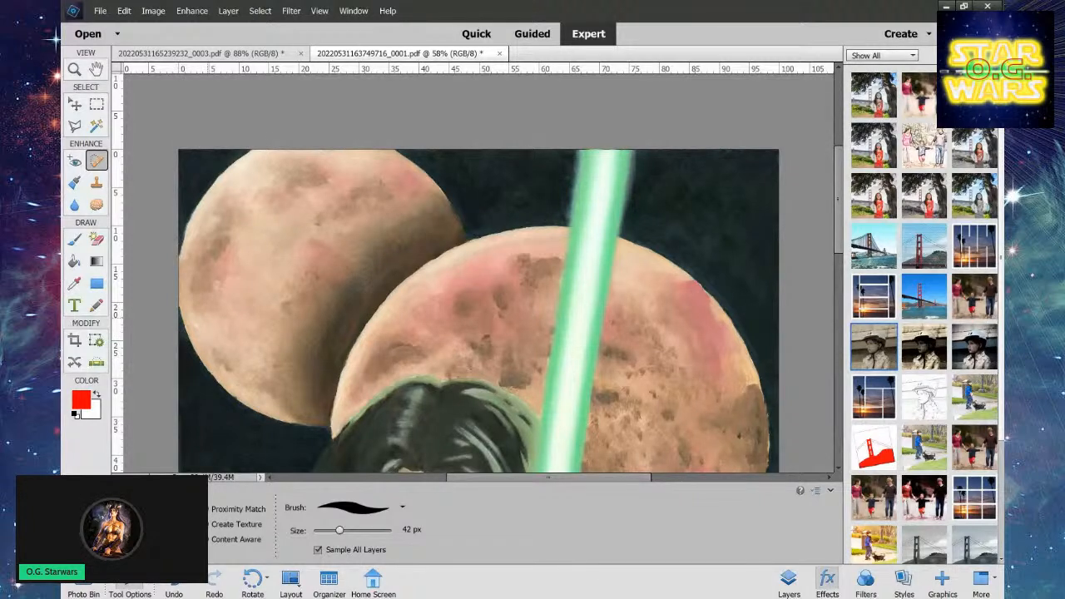
pyautogui.moveTo(761, 291)
pyautogui.mouseDown()
pyautogui.moveTo(736, 265)
pyautogui.moveTo(761, 303)
pyautogui.mouseUp()
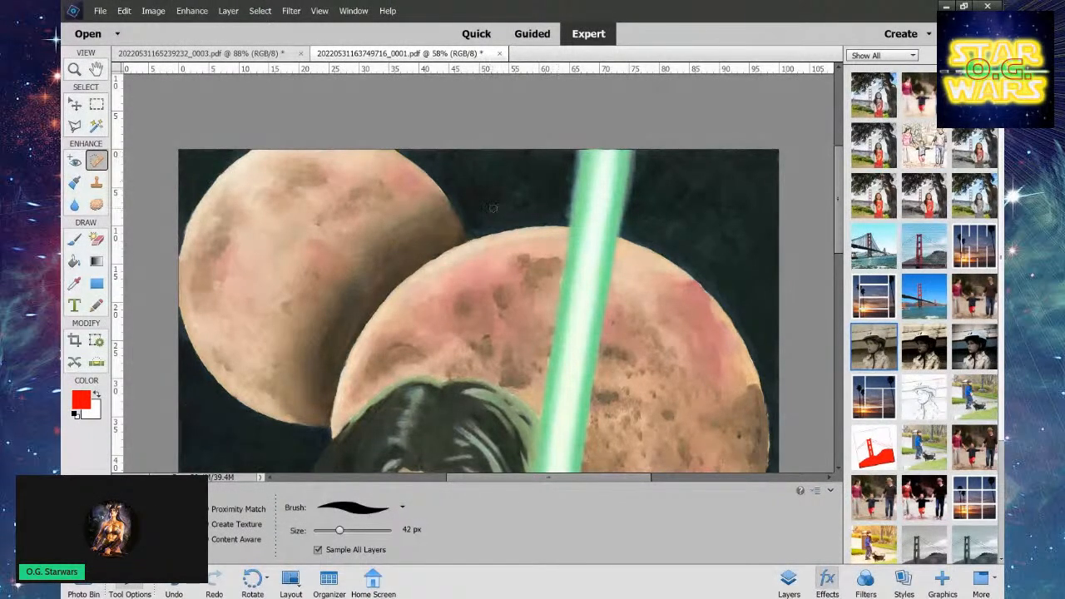
pyautogui.moveTo(489, 217)
pyautogui.mouseDown()
pyautogui.moveTo(462, 201)
pyautogui.moveTo(470, 227)
pyautogui.moveTo(468, 218)
pyautogui.moveTo(488, 222)
pyautogui.moveTo(474, 199)
pyautogui.moveTo(494, 204)
pyautogui.moveTo(516, 192)
pyautogui.moveTo(530, 206)
pyautogui.moveTo(497, 222)
pyautogui.moveTo(547, 213)
pyautogui.moveTo(528, 189)
pyautogui.moveTo(486, 220)
pyautogui.mouseUp()
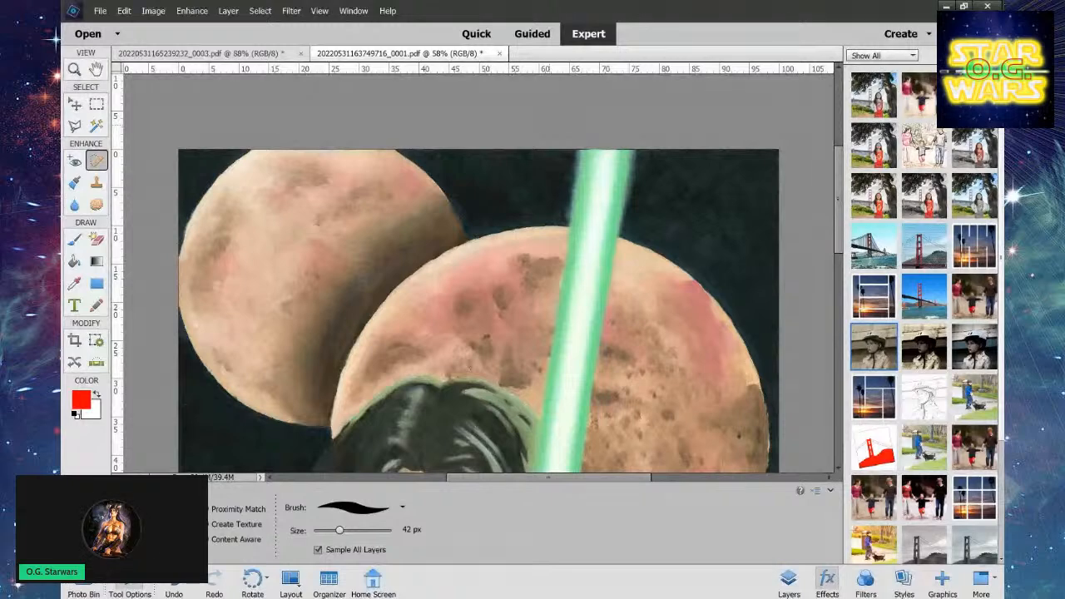
# Try to heal the smaller moon's right rim where it borders the dark sky.
pyautogui.click(74, 70)
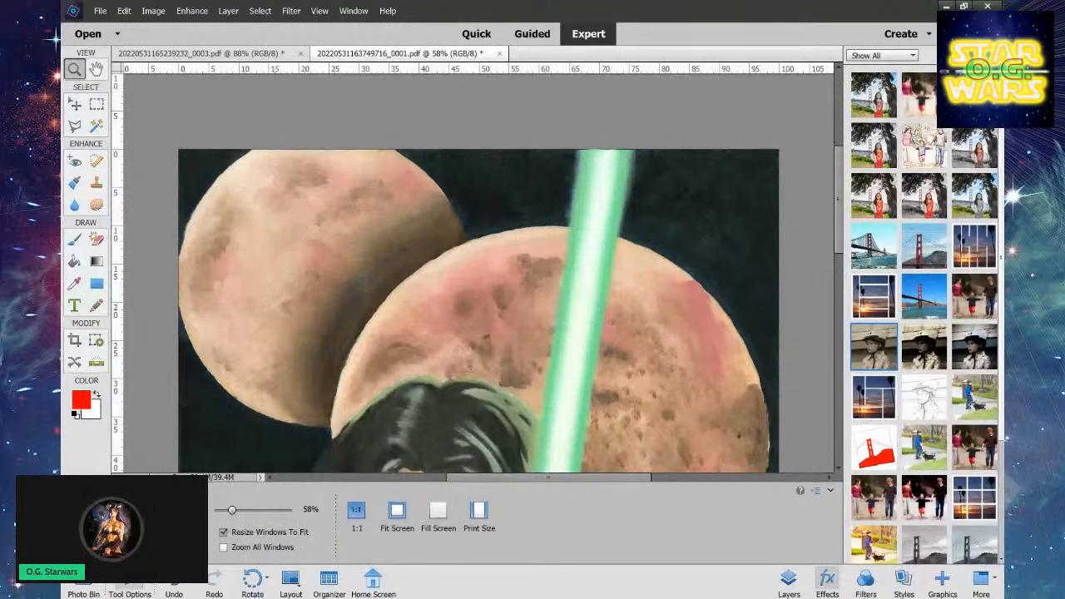
pyautogui.moveTo(232, 510); pyautogui.dragTo(243, 514)
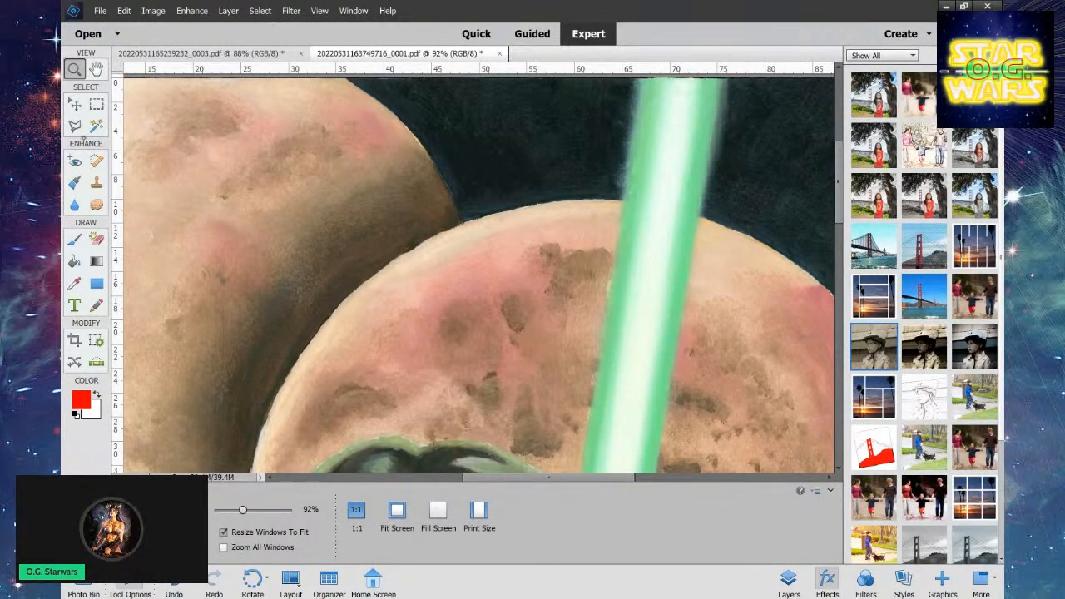
pyautogui.click(97, 238)
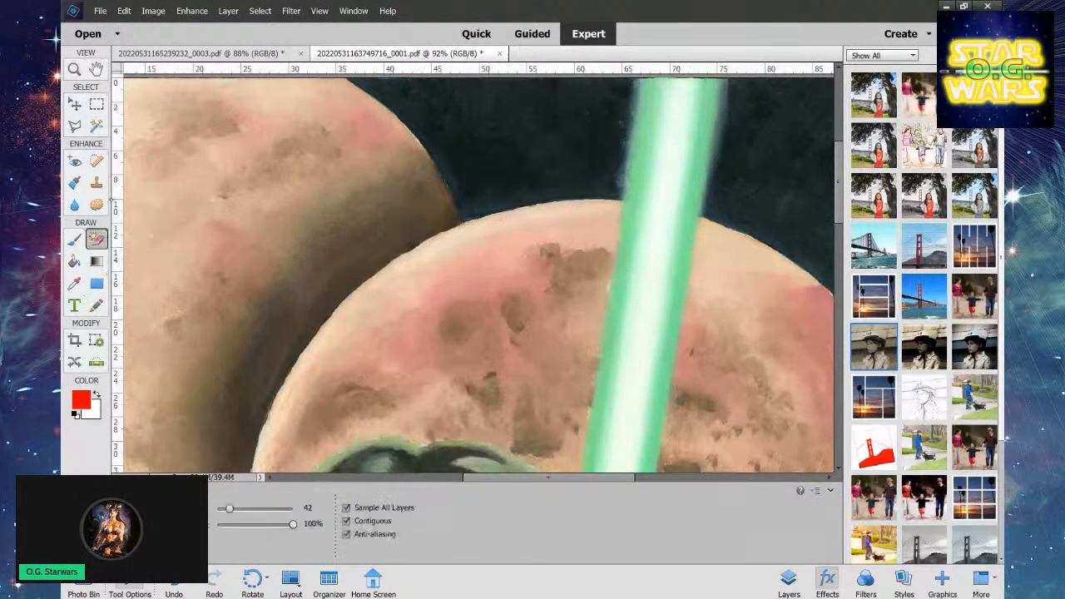
pyautogui.click(96, 161)
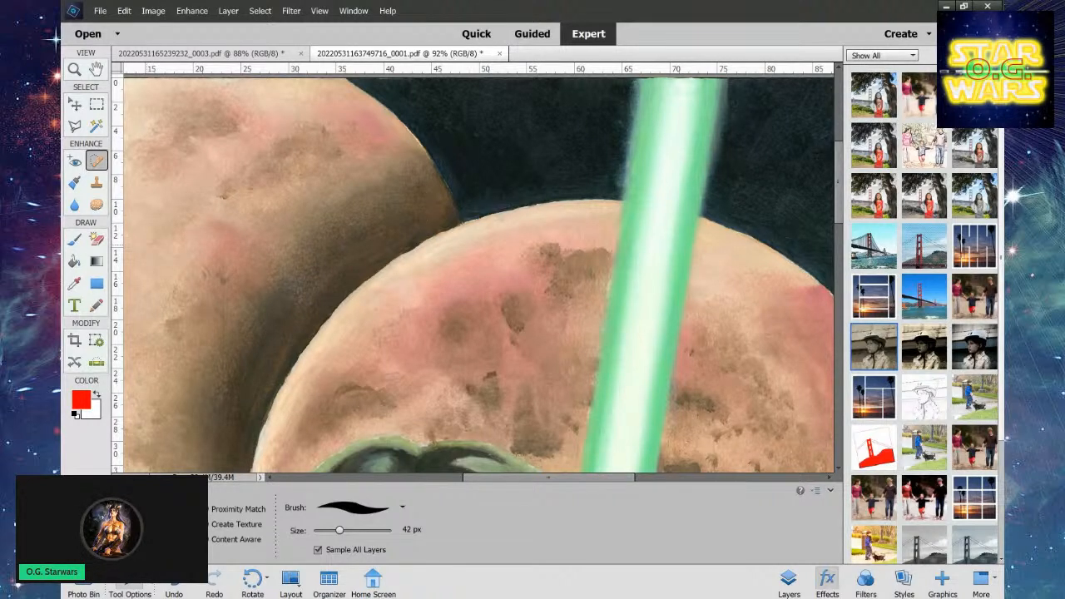
pyautogui.moveTo(448, 172)
pyautogui.mouseDown()
pyautogui.moveTo(456, 199)
pyautogui.moveTo(447, 178)
pyautogui.mouseUp()
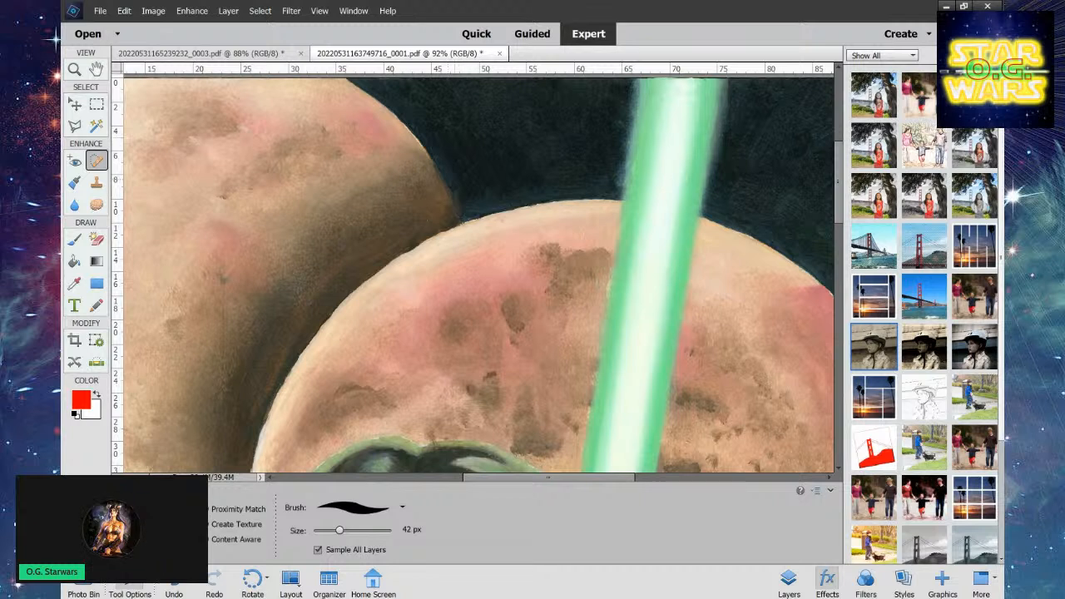
pyautogui.hotkey('ctrl', 'z')
# Set the Spot Healing Brush size to 21 px and heal the blemishes along the large moon's upper rim.
pyautogui.press('z')
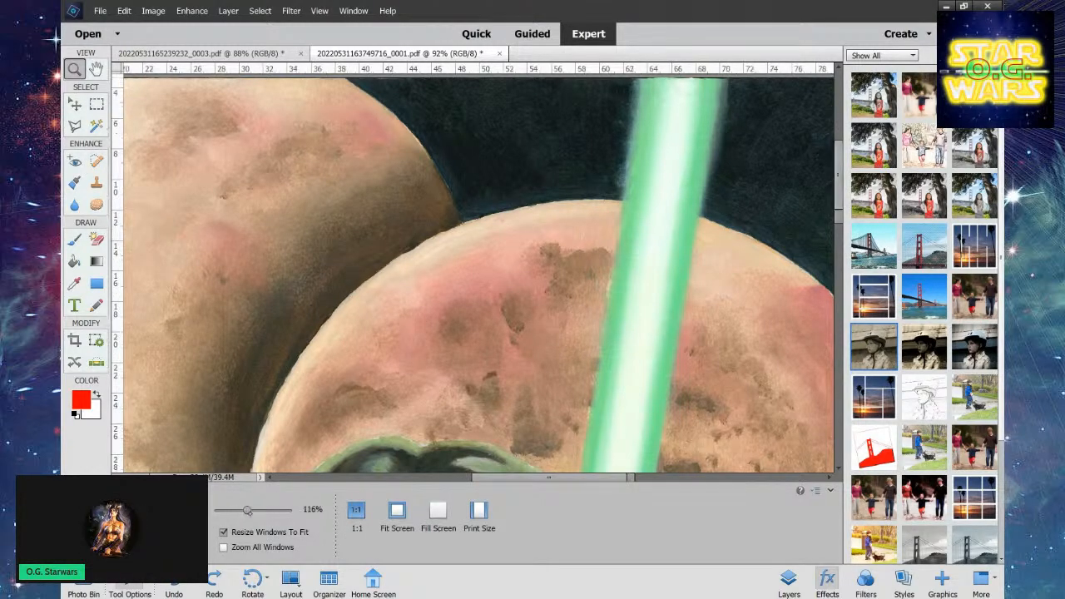
pyautogui.moveTo(243, 511); pyautogui.dragTo(258, 511)
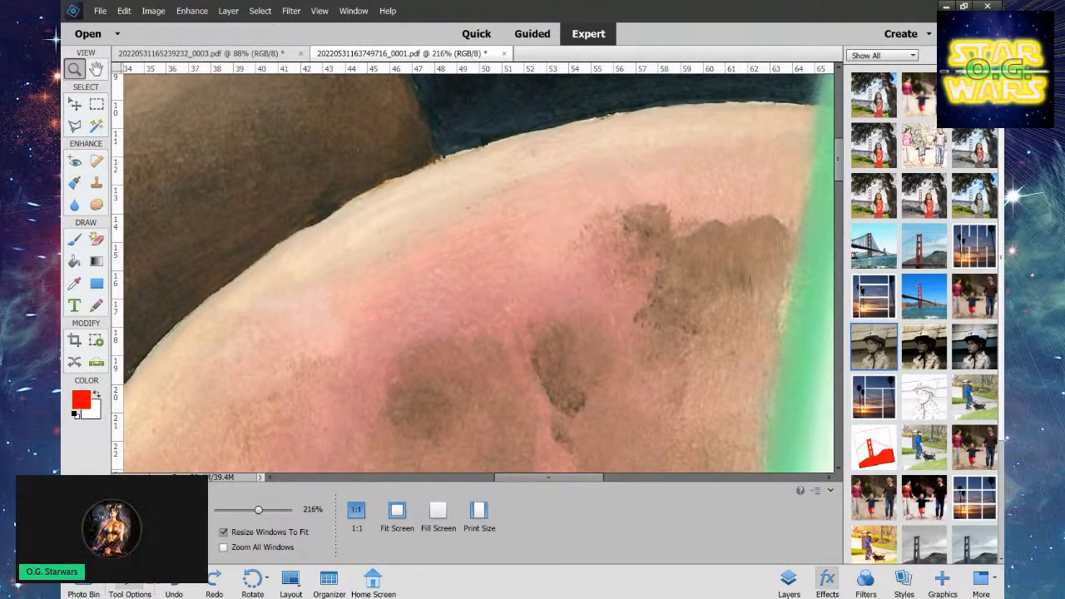
pyautogui.click(97, 160)
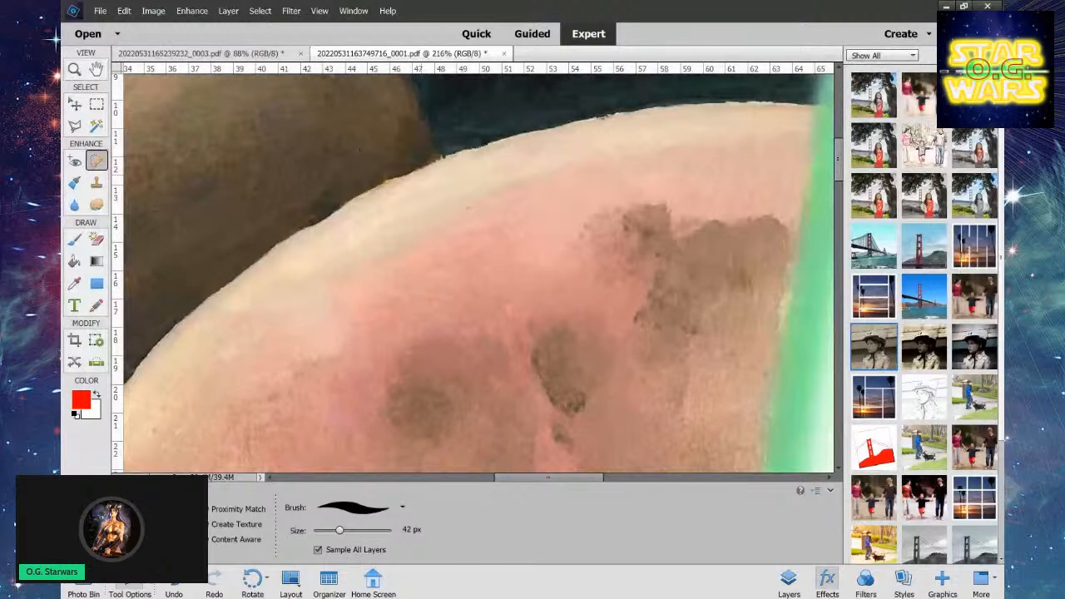
pyautogui.moveTo(599, 125)
pyautogui.mouseDown()
pyautogui.moveTo(643, 120)
pyautogui.moveTo(589, 132)
pyautogui.mouseUp()
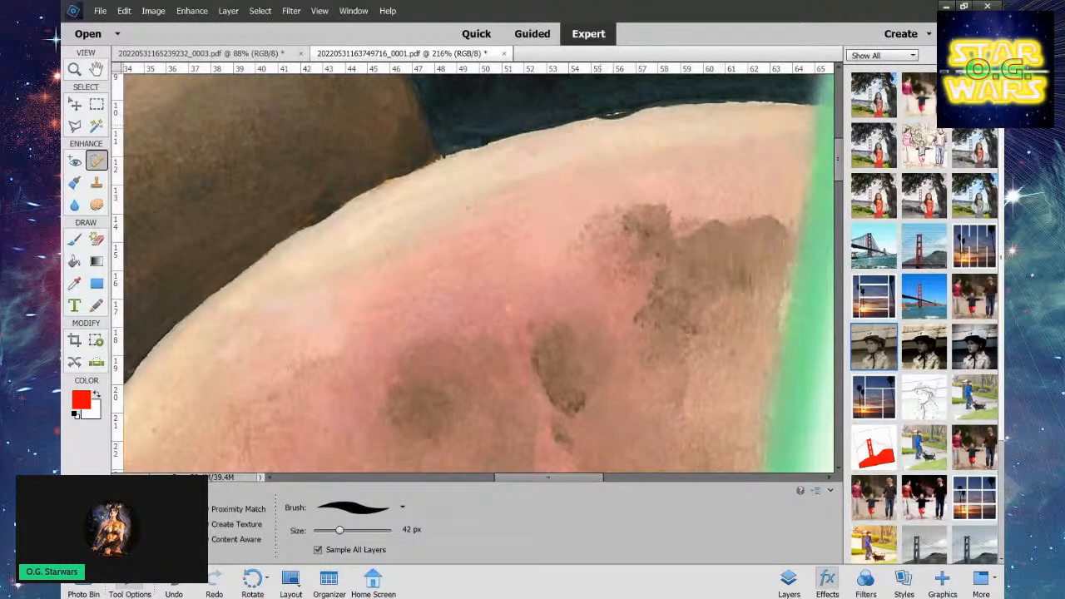
pyautogui.hotkey('ctrl', 'z')
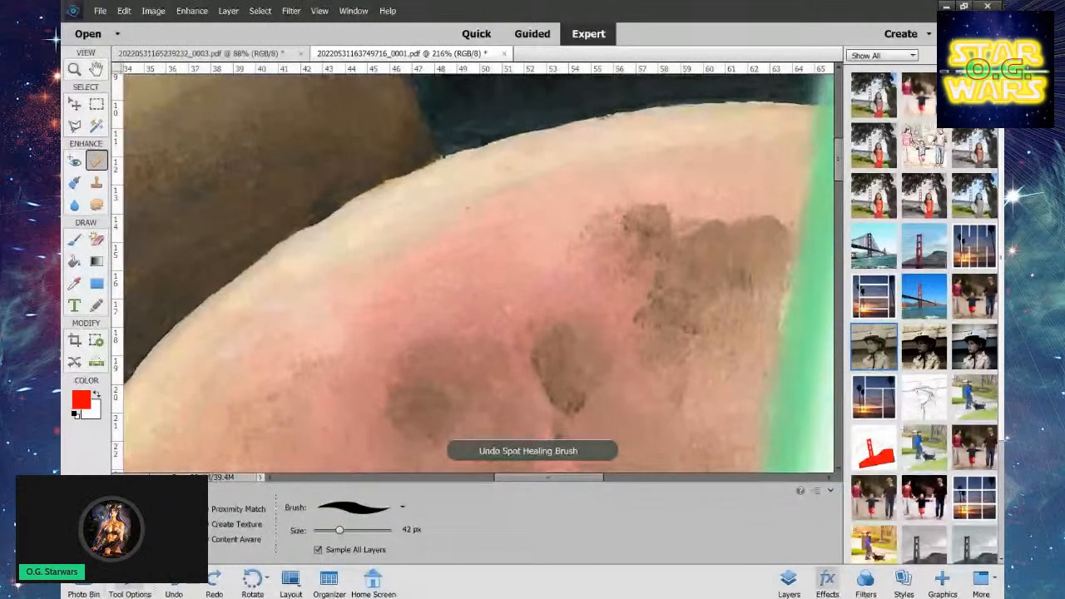
pyautogui.moveTo(339, 531); pyautogui.dragTo(325, 532)
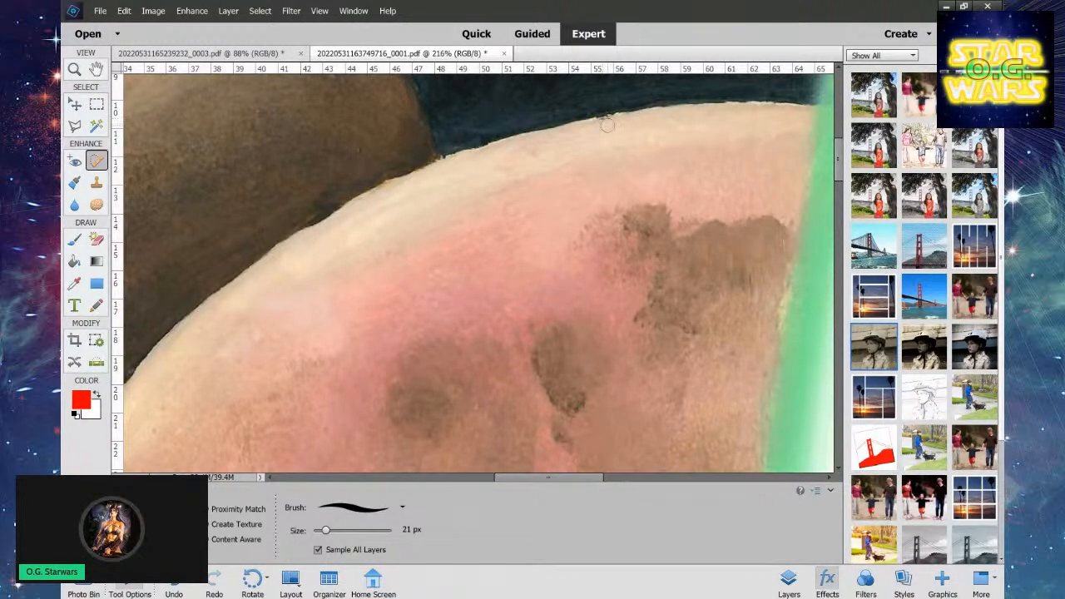
pyautogui.moveTo(601, 120)
pyautogui.mouseDown()
pyautogui.moveTo(651, 114)
pyautogui.moveTo(635, 115)
pyautogui.mouseUp()
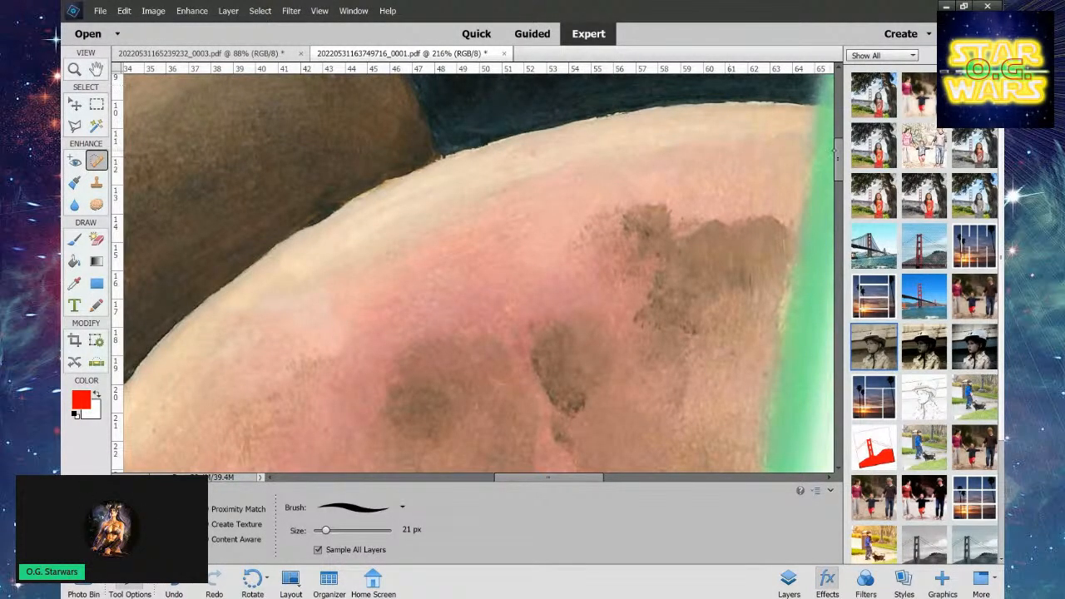
# Heal the specks and rough spots where the smaller moon's left rim meets the dark sky.
pyautogui.scroll(-5, 478, 274)
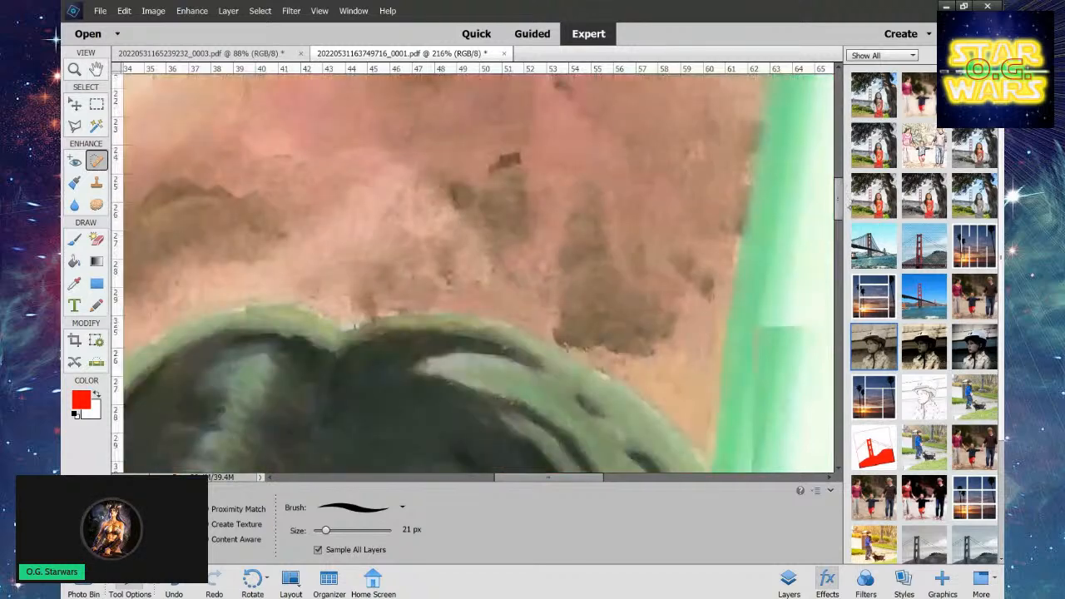
pyautogui.scroll(-2, 498, 252)
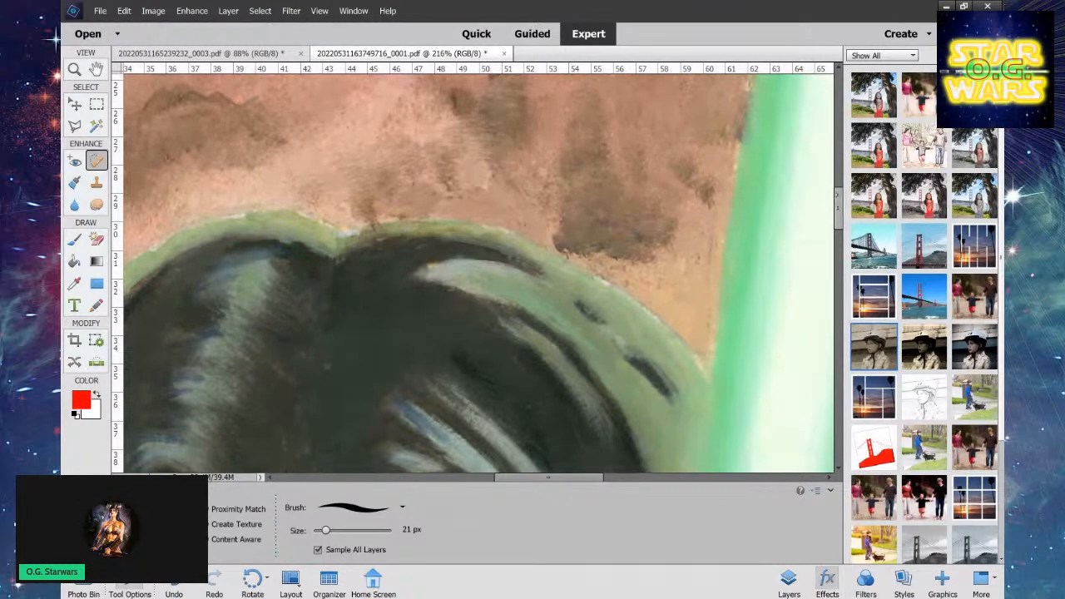
pyautogui.scroll(3, 475, 275)
pyautogui.scroll(3, 474, 274)
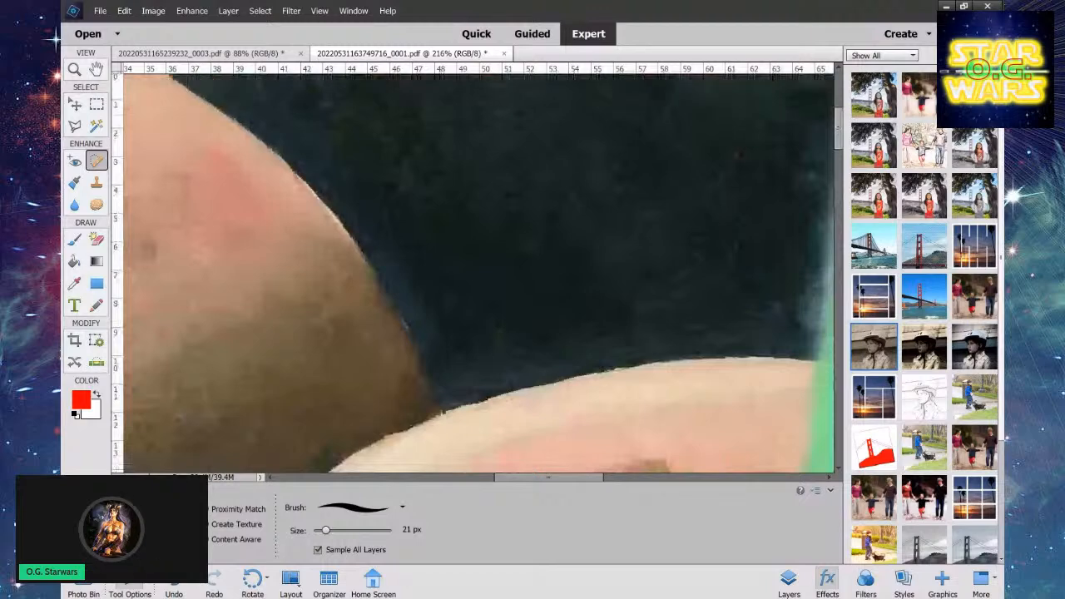
pyautogui.moveTo(521, 478); pyautogui.dragTo(399, 494)
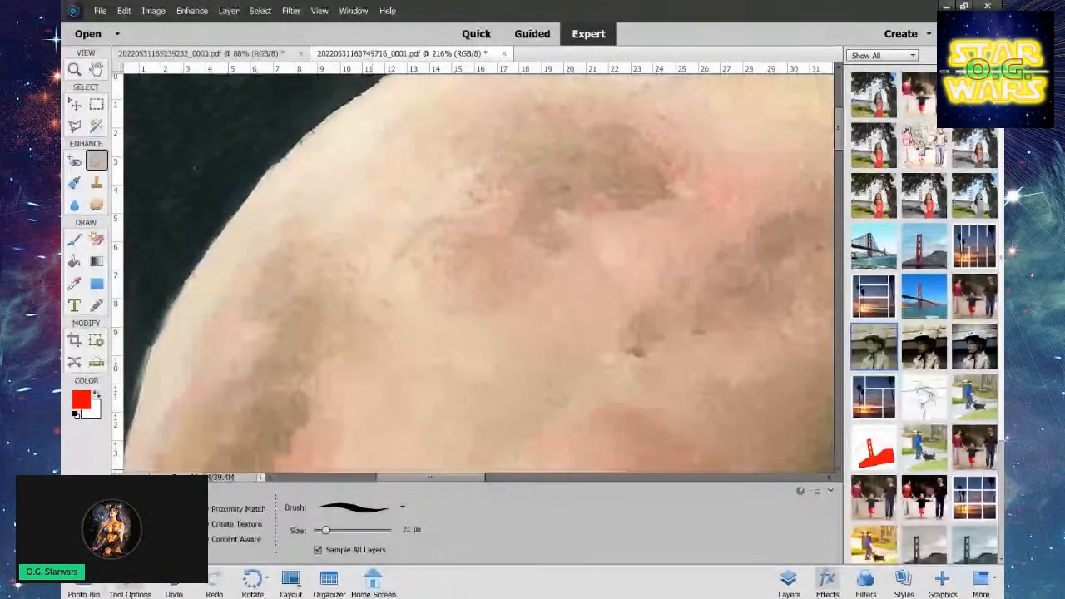
pyautogui.moveTo(410, 479); pyautogui.dragTo(391, 479)
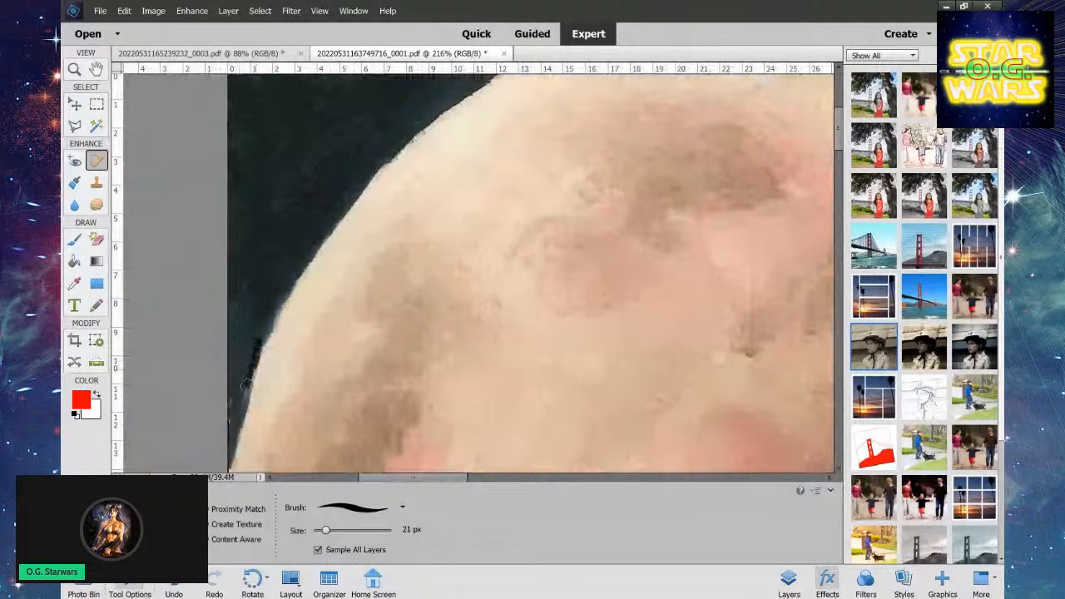
pyautogui.moveTo(247, 386)
pyautogui.mouseDown()
pyautogui.moveTo(232, 421)
pyautogui.moveTo(233, 396)
pyautogui.mouseUp()
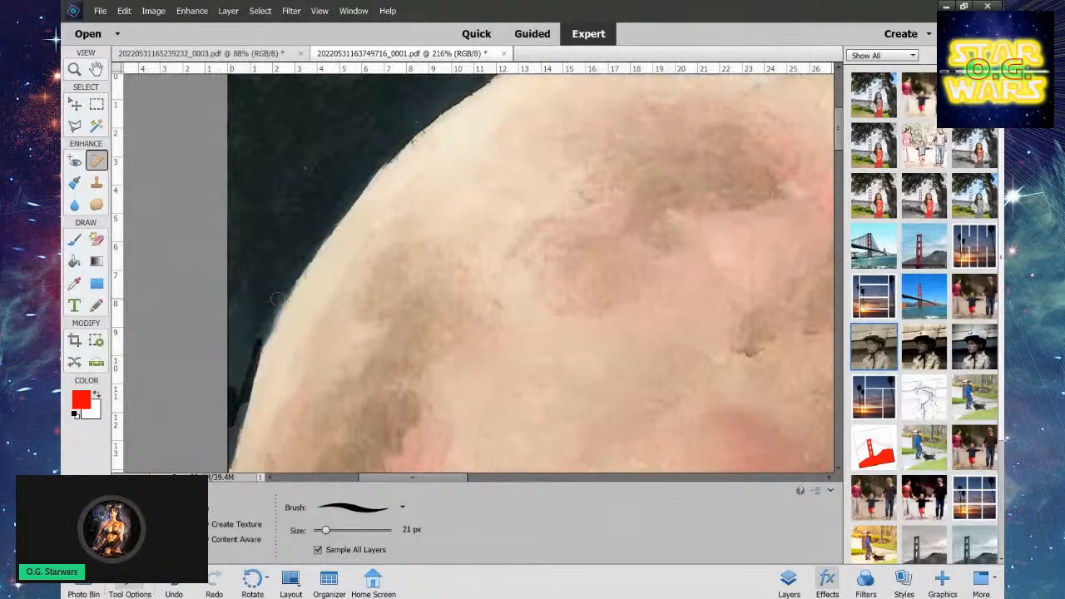
pyautogui.moveTo(258, 347); pyautogui.dragTo(289, 280)
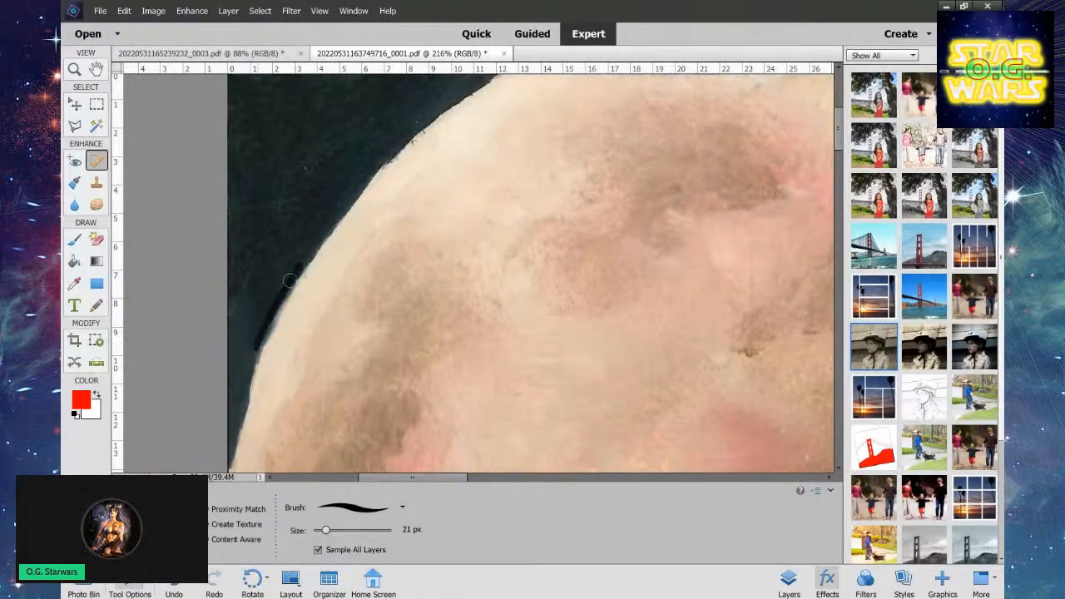
pyautogui.moveTo(251, 349)
pyautogui.mouseDown()
pyautogui.moveTo(346, 158)
pyautogui.moveTo(325, 171)
pyautogui.moveTo(438, 107)
pyautogui.mouseUp()
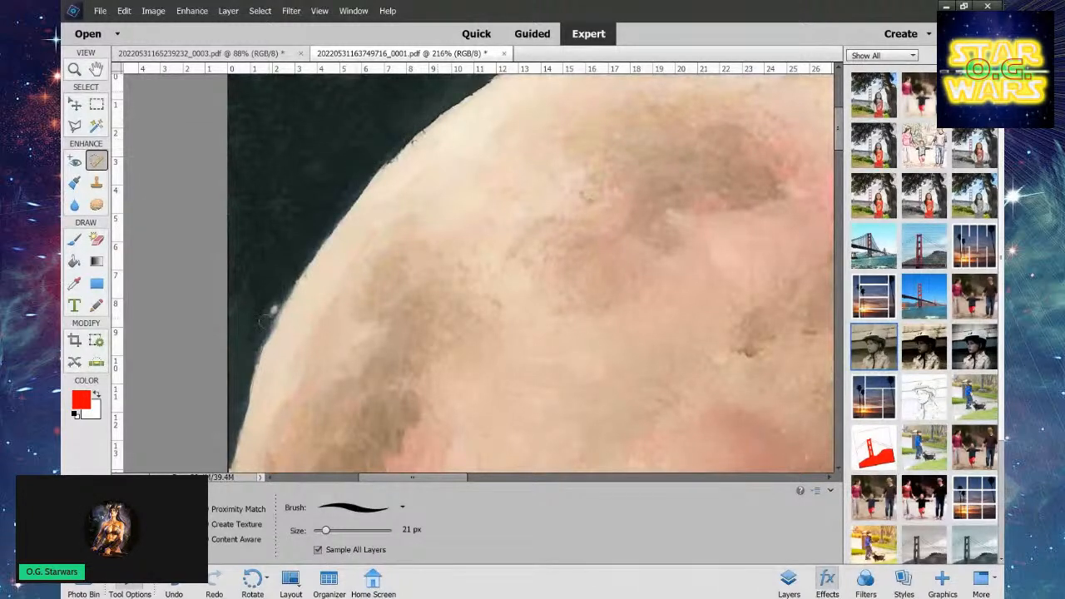
pyautogui.moveTo(273, 305); pyautogui.dragTo(275, 308)
pyautogui.moveTo(424, 133); pyautogui.dragTo(383, 178)
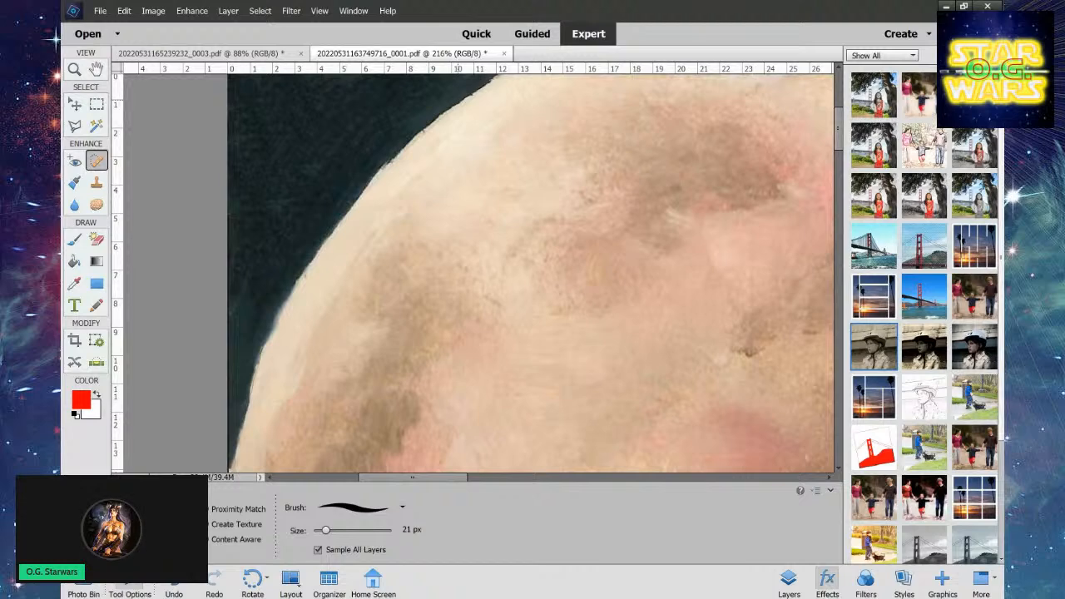
# Heal the specks in the dark sky left of the smaller moon, up to the painting's top edge.
pyautogui.moveTo(460, 478); pyautogui.dragTo(496, 489)
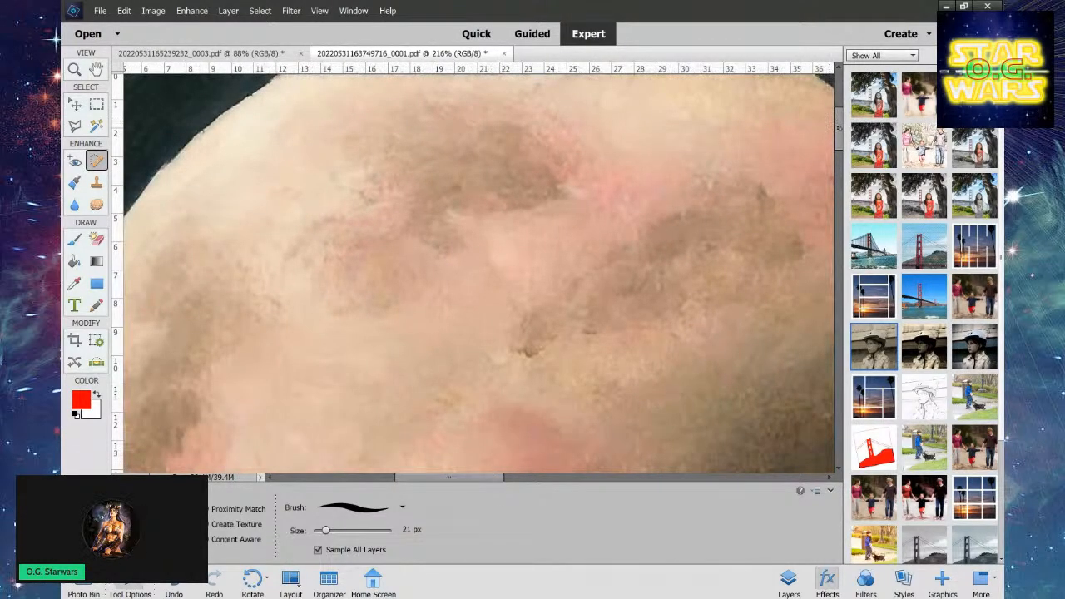
pyautogui.moveTo(839, 129); pyautogui.dragTo(838, 120)
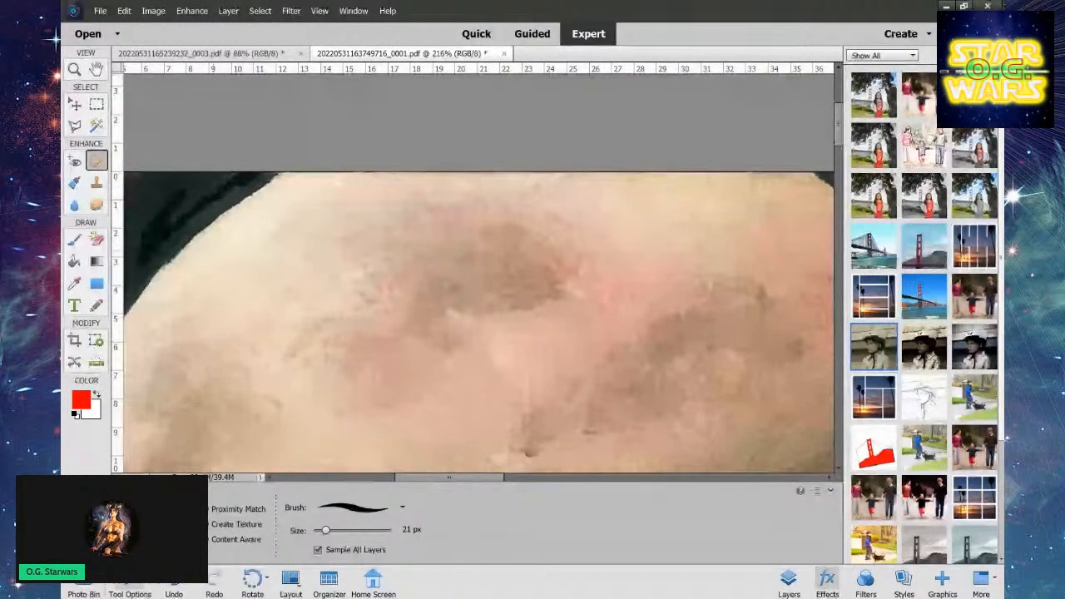
pyautogui.moveTo(168, 220); pyautogui.dragTo(236, 175)
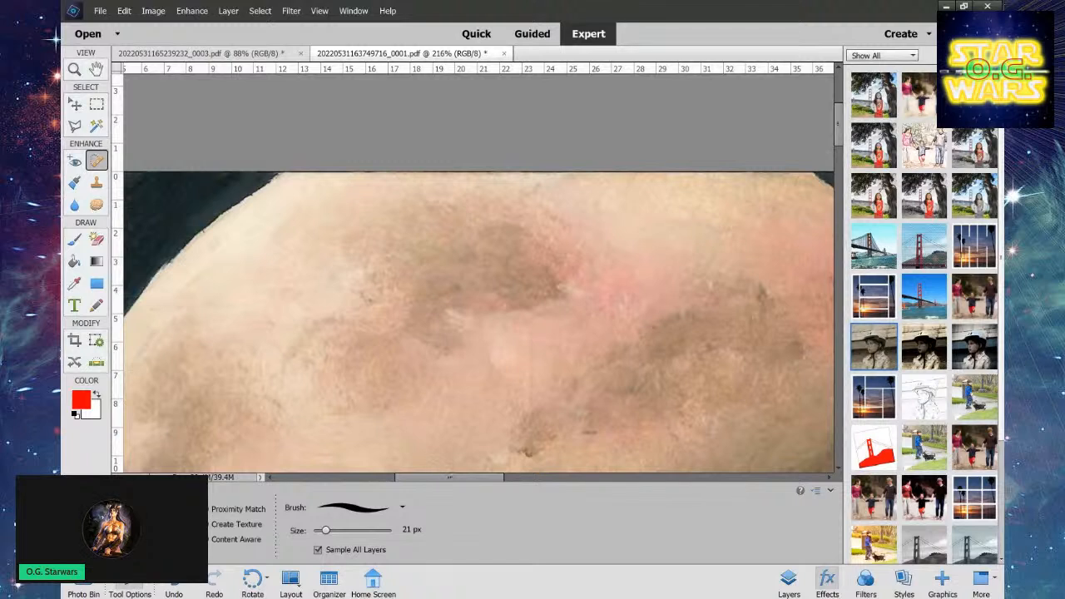
# Heal the specks in the dark sky just right of the smaller moon, from the painting's top edge downward.
pyautogui.moveTo(436, 486); pyautogui.dragTo(504, 477)
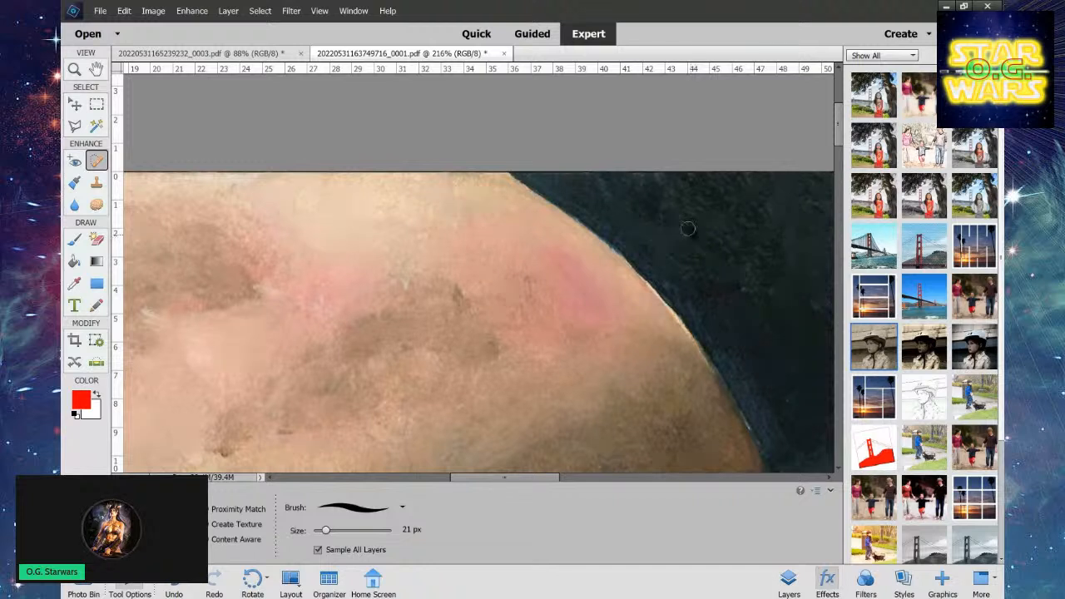
pyautogui.moveTo(684, 177); pyautogui.dragTo(730, 184)
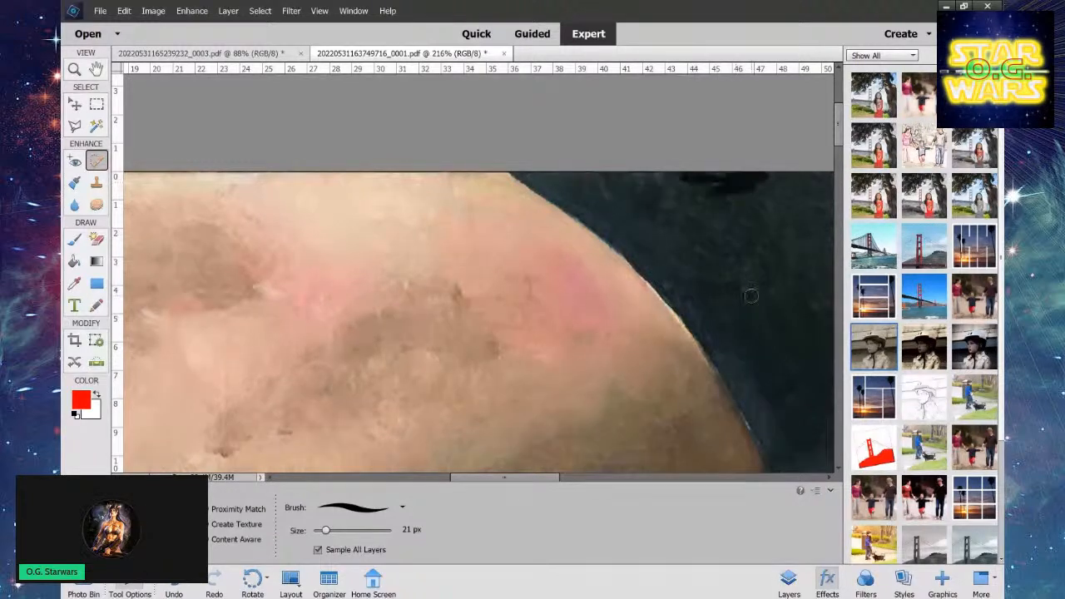
pyautogui.moveTo(792, 381)
pyautogui.mouseDown()
pyautogui.moveTo(828, 333)
pyautogui.moveTo(819, 287)
pyautogui.mouseUp()
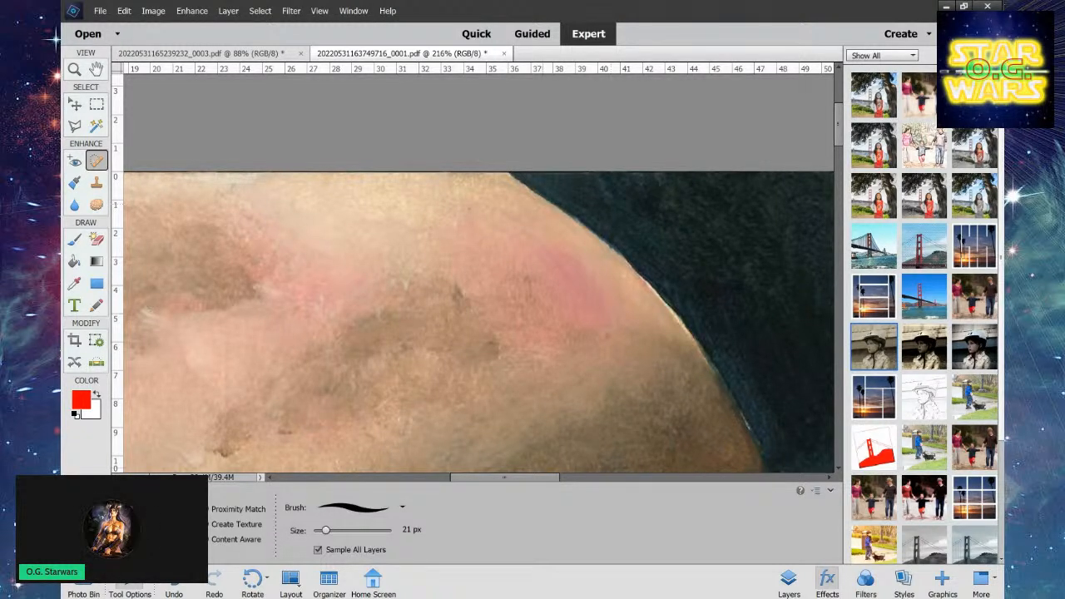
# Heal the specks in the middle of the dark sky between the moons and beside the lightsaber blade's left edge.
pyautogui.moveTo(547, 477); pyautogui.dragTo(613, 482)
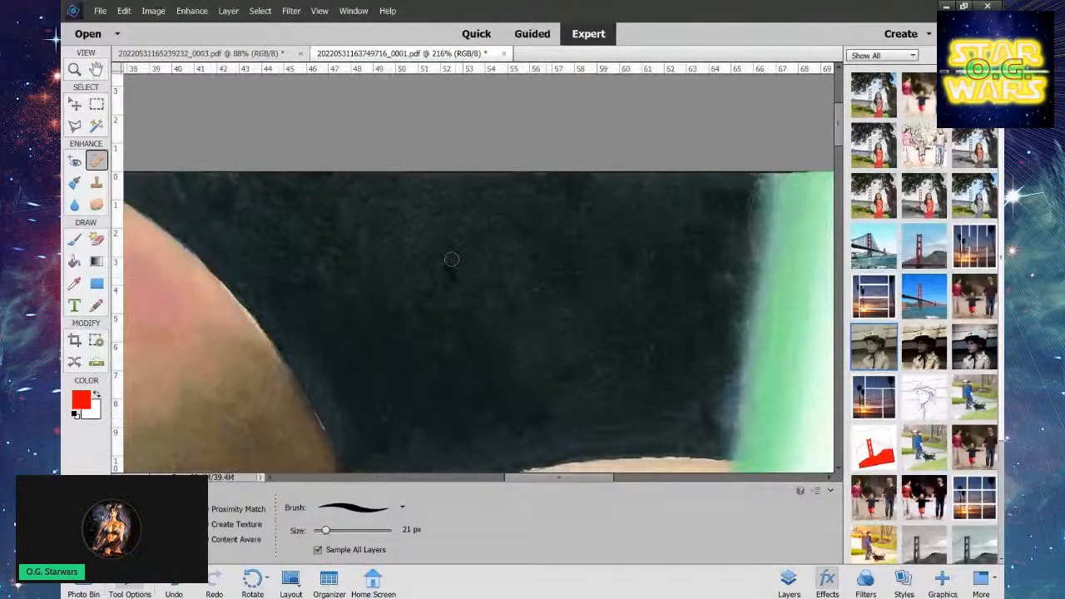
pyautogui.moveTo(451, 260); pyautogui.dragTo(442, 255)
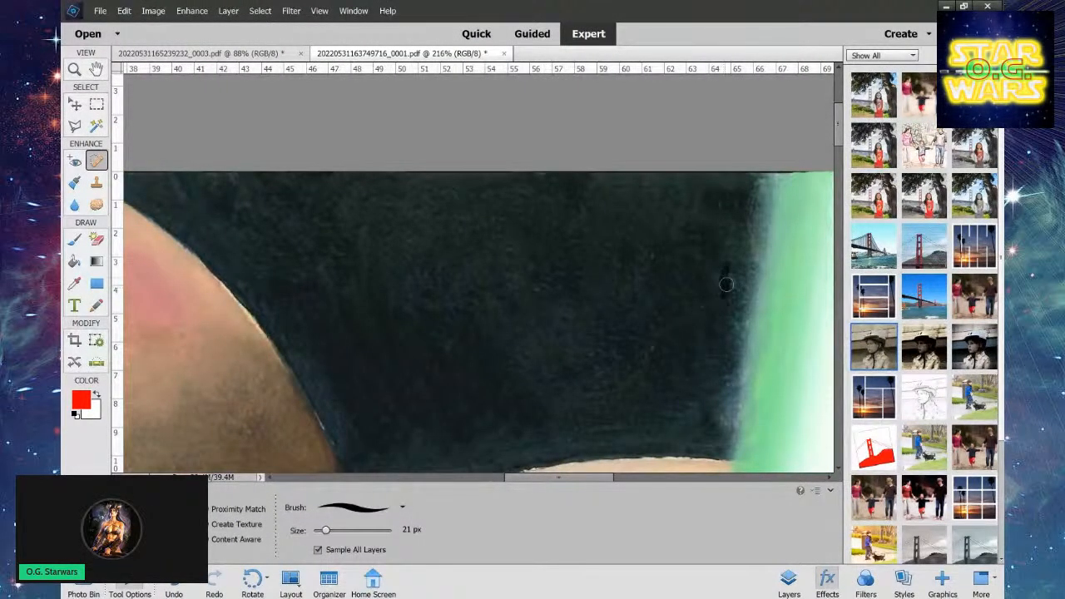
pyautogui.moveTo(727, 262); pyautogui.dragTo(726, 311)
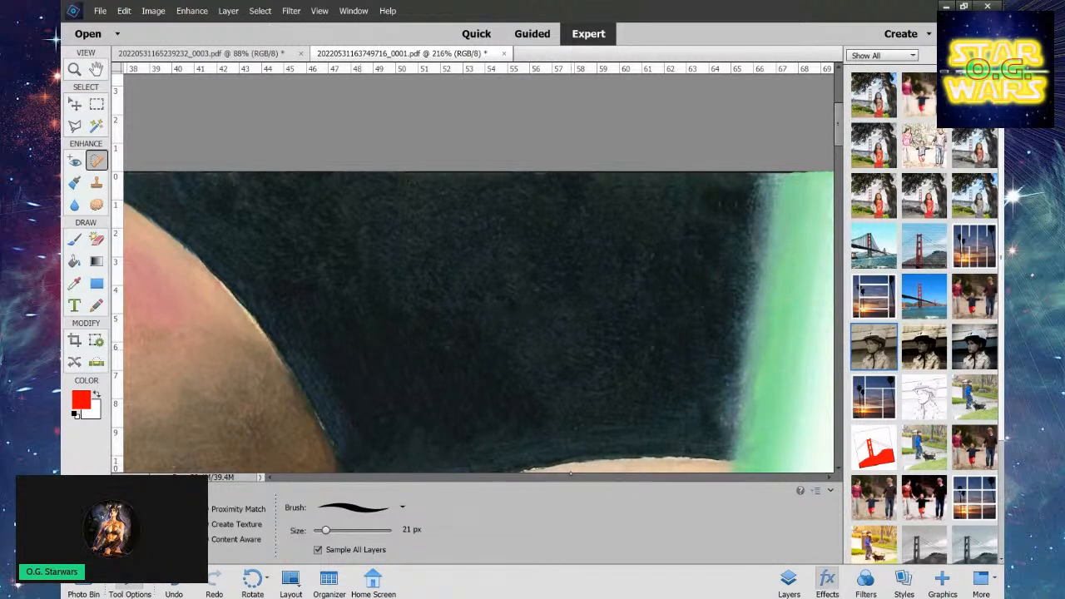
pyautogui.moveTo(600, 478); pyautogui.dragTo(661, 481)
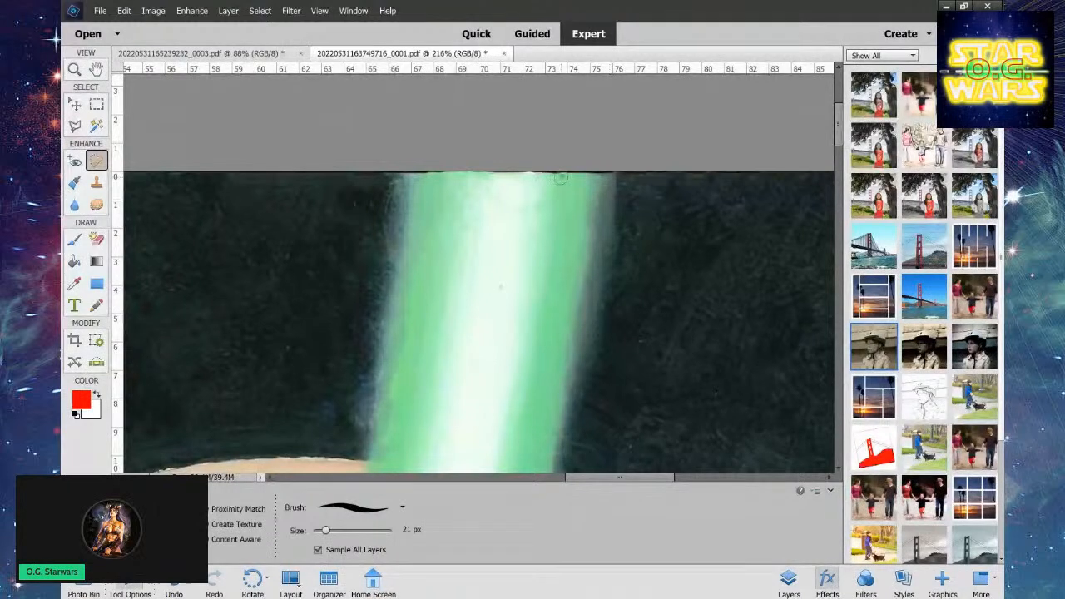
# Heal the specks in the lightsaber blade's pale core and the ragged strip where the blade meets the painting's top edge.
pyautogui.moveTo(489, 288); pyautogui.dragTo(502, 290)
pyautogui.moveTo(491, 203)
pyautogui.mouseDown()
pyautogui.moveTo(525, 208)
pyautogui.moveTo(490, 184)
pyautogui.moveTo(485, 236)
pyautogui.moveTo(471, 243)
pyautogui.moveTo(498, 266)
pyautogui.moveTo(510, 191)
pyautogui.moveTo(524, 270)
pyautogui.mouseUp()
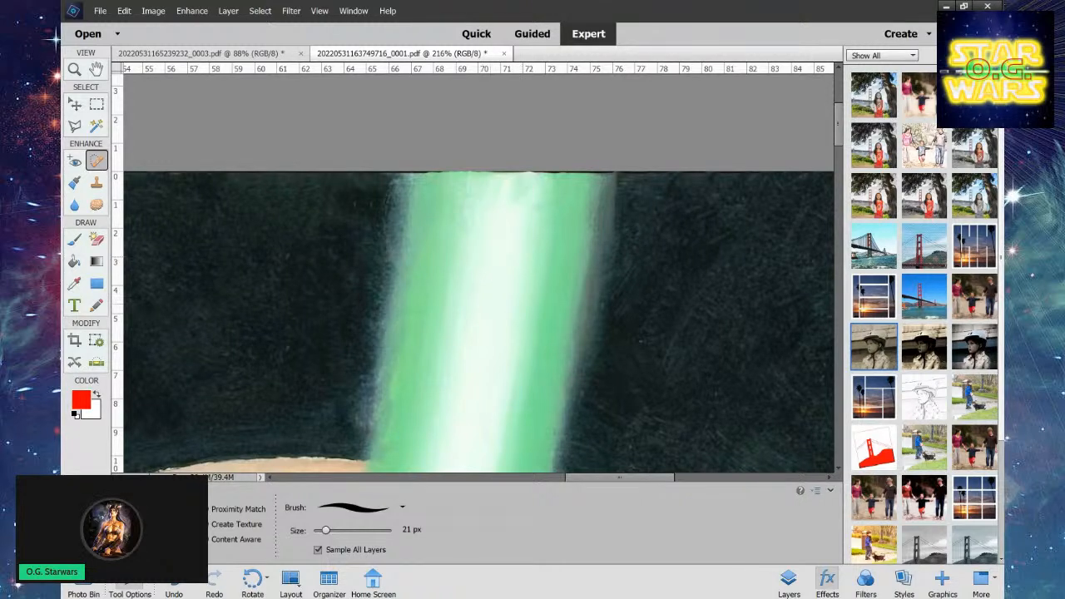
pyautogui.moveTo(513, 185)
pyautogui.mouseDown()
pyautogui.moveTo(514, 318)
pyautogui.moveTo(486, 283)
pyautogui.moveTo(509, 180)
pyautogui.mouseUp()
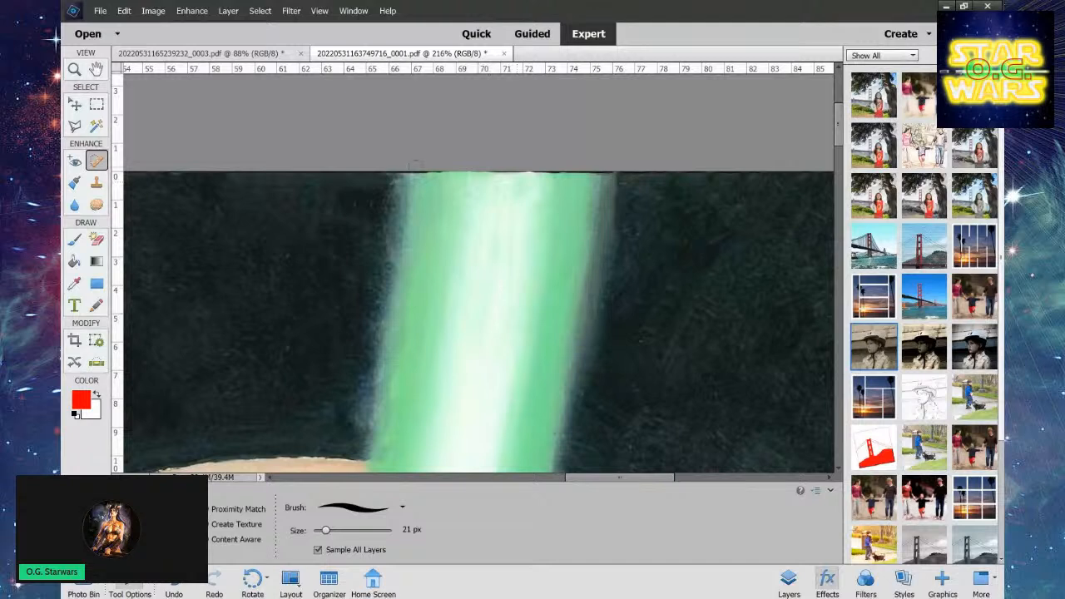
pyautogui.moveTo(417, 174); pyautogui.dragTo(603, 174)
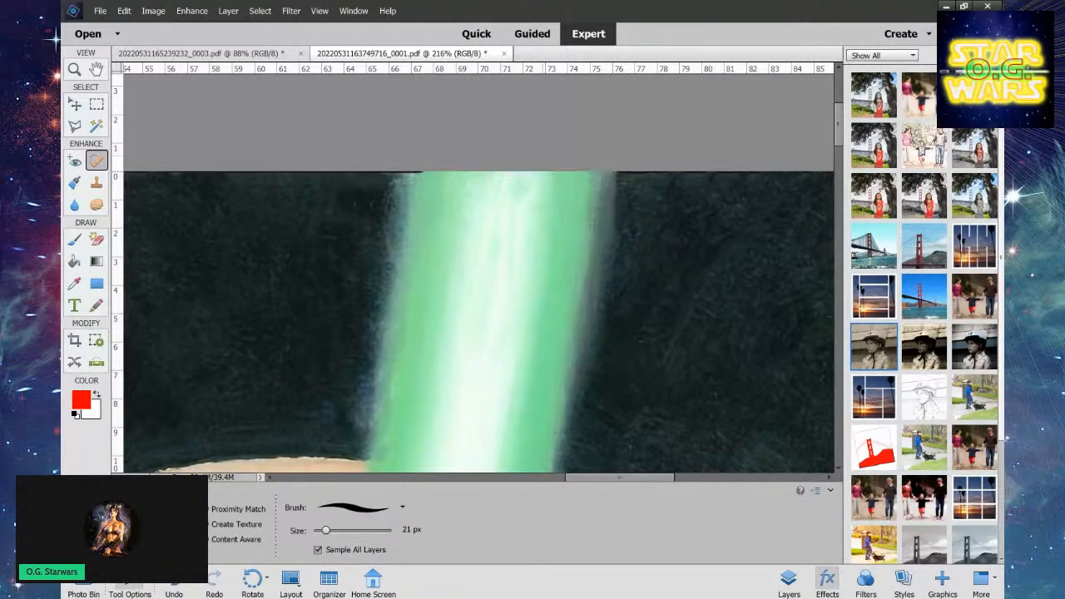
pyautogui.moveTo(385, 175); pyautogui.dragTo(639, 174)
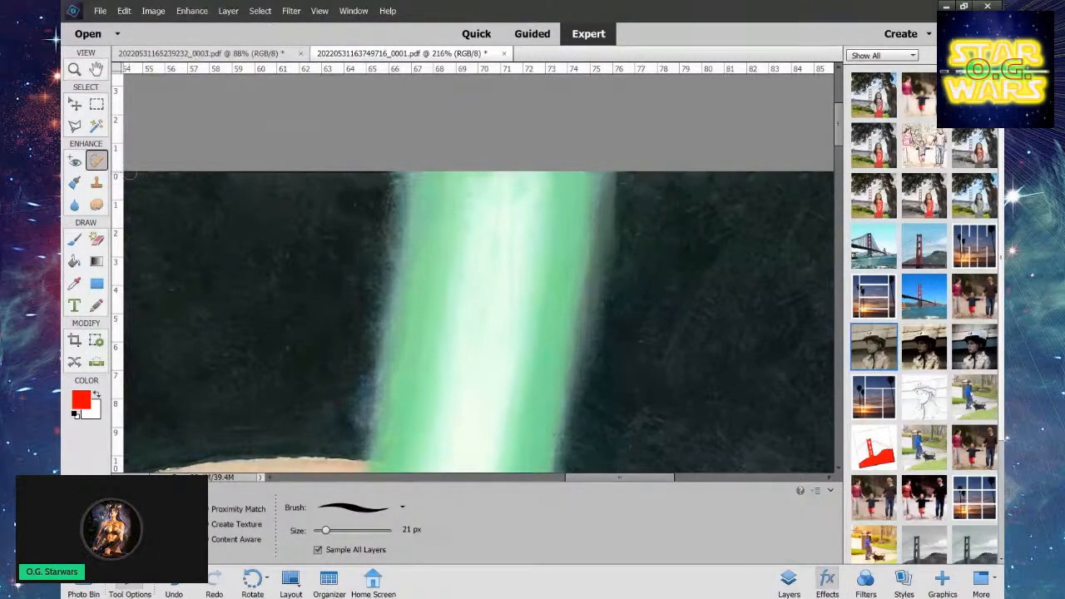
# Heal the remaining specks in the dark sky on both sides of the blade and the blemish at the core's upper end.
pyautogui.moveTo(125, 175)
pyautogui.mouseDown()
pyautogui.moveTo(310, 176)
pyautogui.moveTo(351, 220)
pyautogui.moveTo(283, 282)
pyautogui.moveTo(273, 304)
pyautogui.moveTo(279, 367)
pyautogui.moveTo(285, 360)
pyautogui.mouseUp()
pyautogui.moveTo(292, 335); pyautogui.dragTo(292, 367)
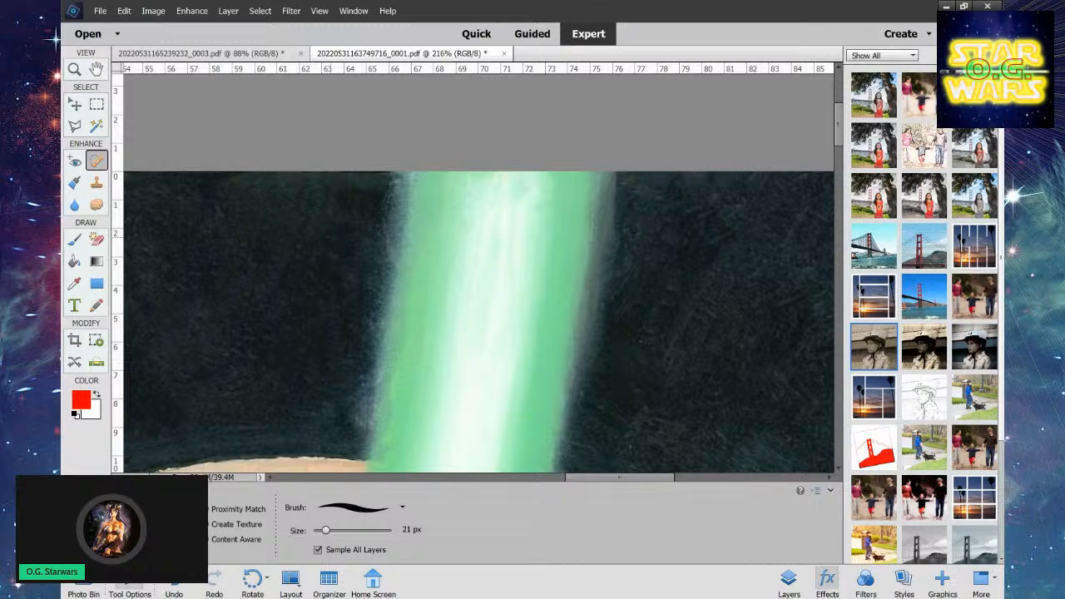
pyautogui.moveTo(732, 237)
pyautogui.mouseDown()
pyautogui.moveTo(649, 390)
pyautogui.moveTo(625, 387)
pyautogui.moveTo(660, 329)
pyautogui.mouseUp()
pyautogui.moveTo(742, 221); pyautogui.dragTo(679, 323)
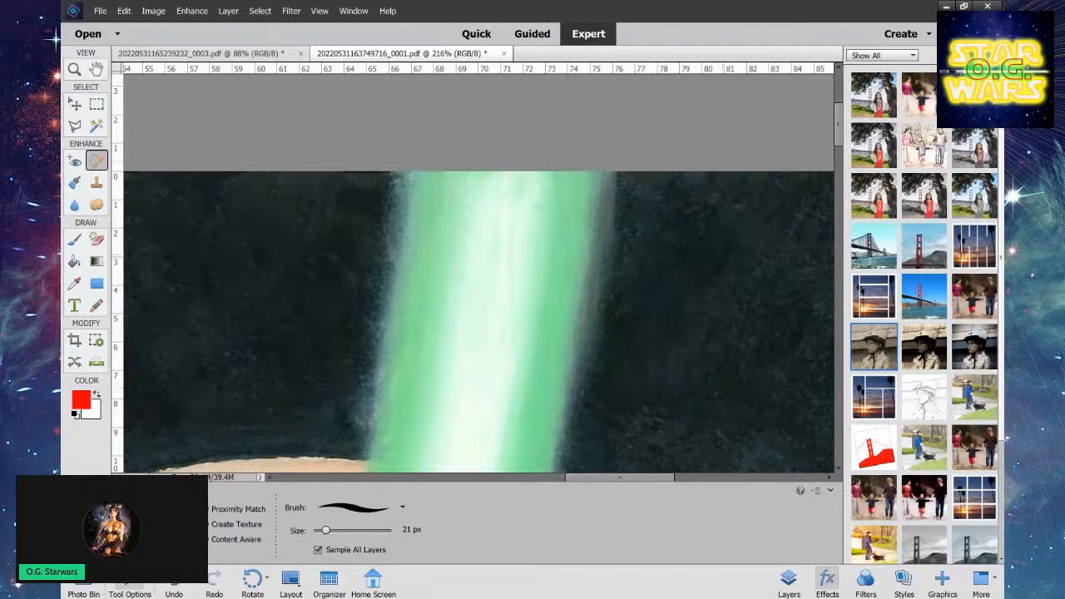
pyautogui.moveTo(516, 176)
pyautogui.mouseDown()
pyautogui.moveTo(503, 235)
pyautogui.moveTo(485, 185)
pyautogui.moveTo(481, 200)
pyautogui.mouseUp()
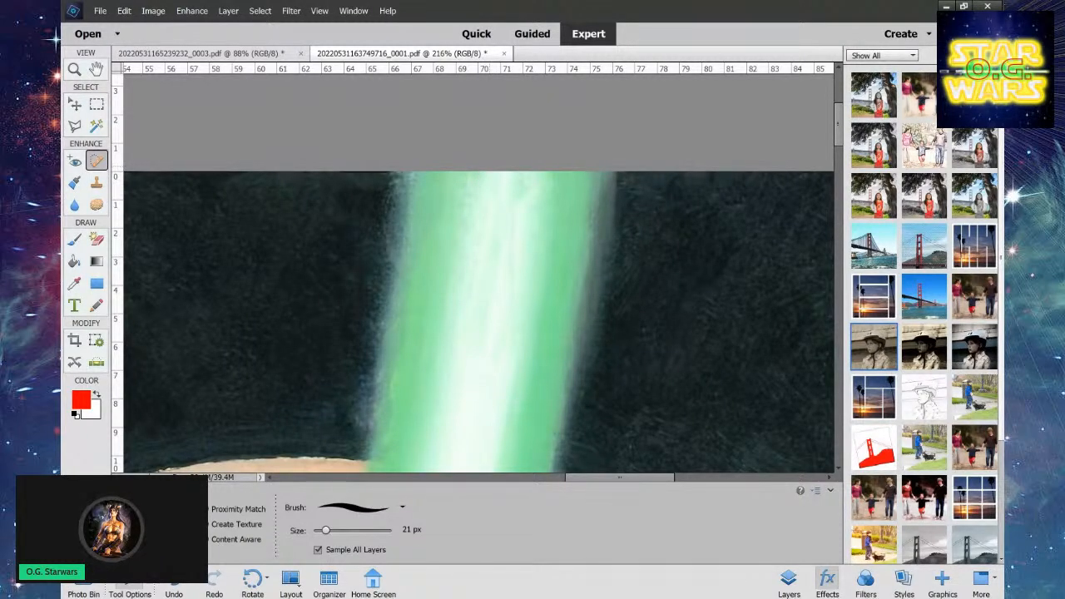
# Sample the pale green of the blade's core and paint over its streaks near the top edge with the 205 px brush.
pyautogui.press('i')
pyautogui.click(519, 205)
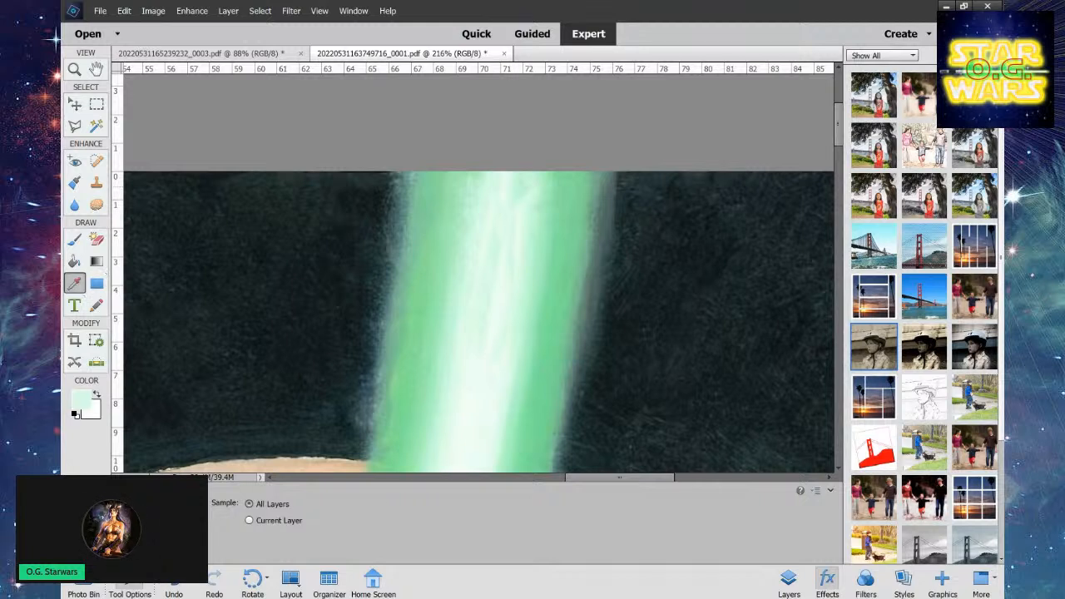
pyautogui.press('b')
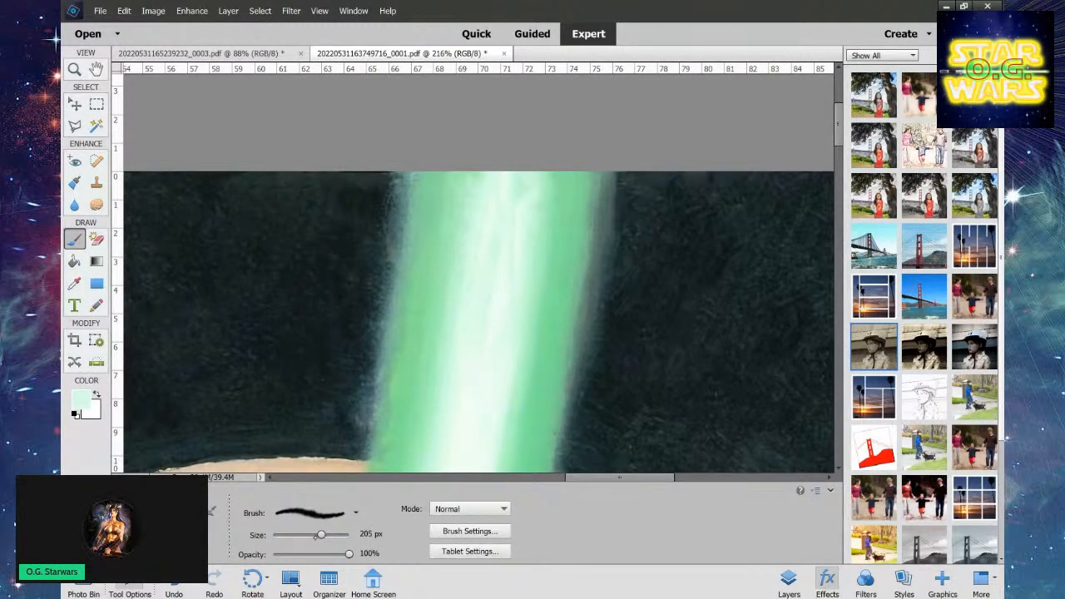
pyautogui.moveTo(511, 178); pyautogui.dragTo(510, 237)
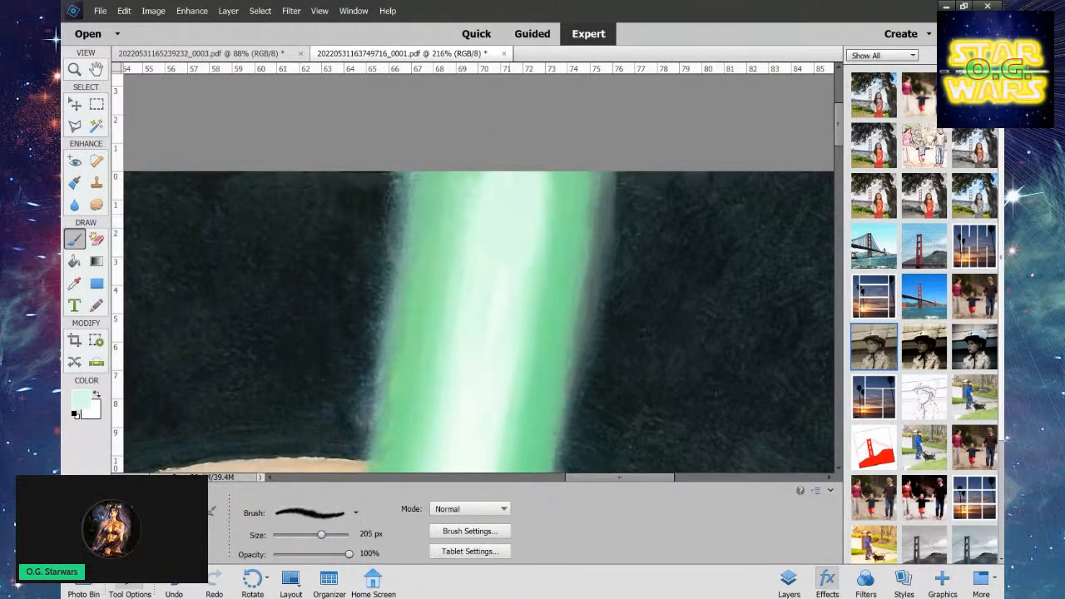
# Change to the soft 45 px brush from the Default Brushes and dab it on the upper blade core.
pyautogui.click(333, 514)
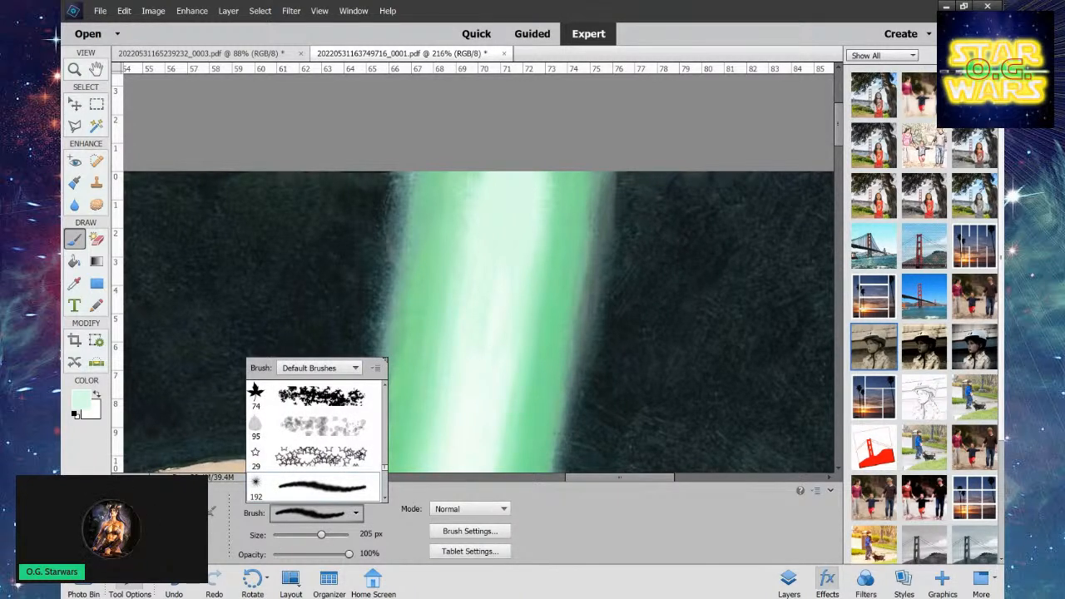
pyautogui.scroll(15, 316, 441)
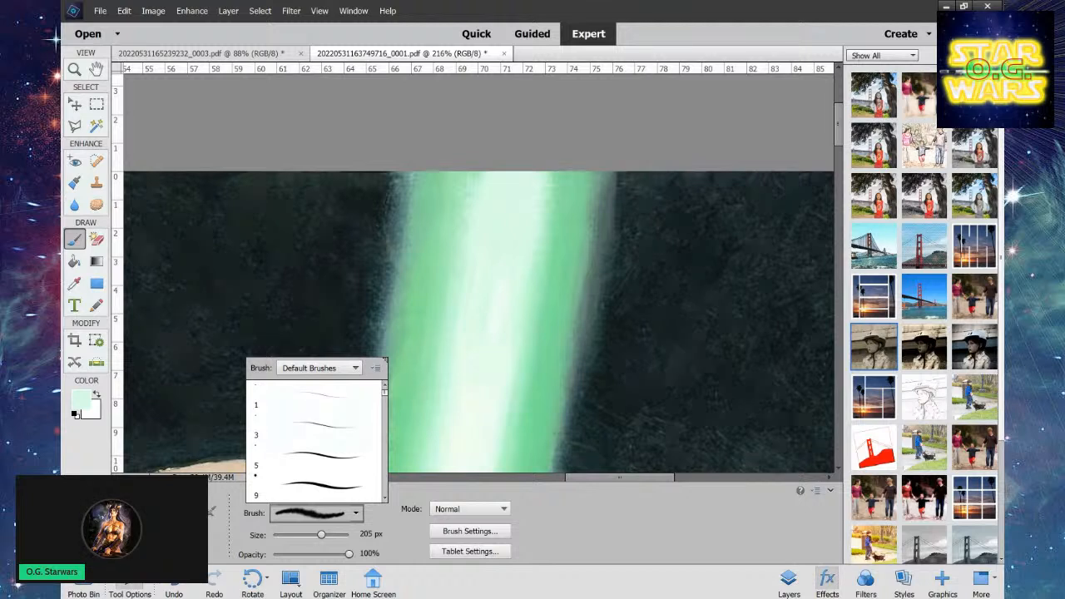
pyautogui.scroll(-3, 316, 441)
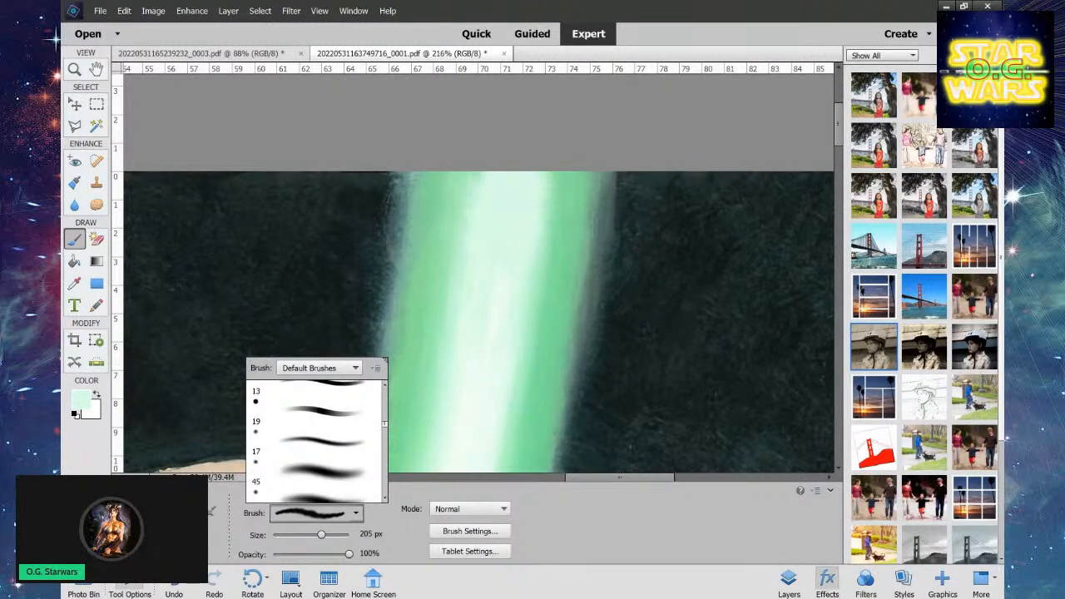
pyautogui.click(320, 472)
pyautogui.click(504, 245)
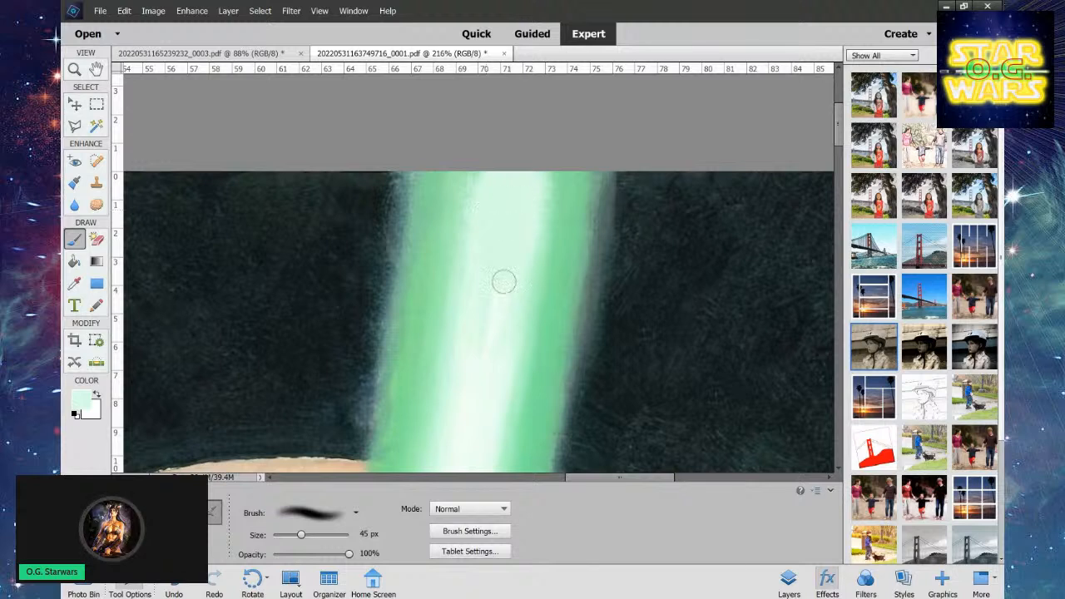
# Sample a lighter tint from the blade's core and repaint the core up to the top edge, undoing the stroke that widens it.
pyautogui.press('i')
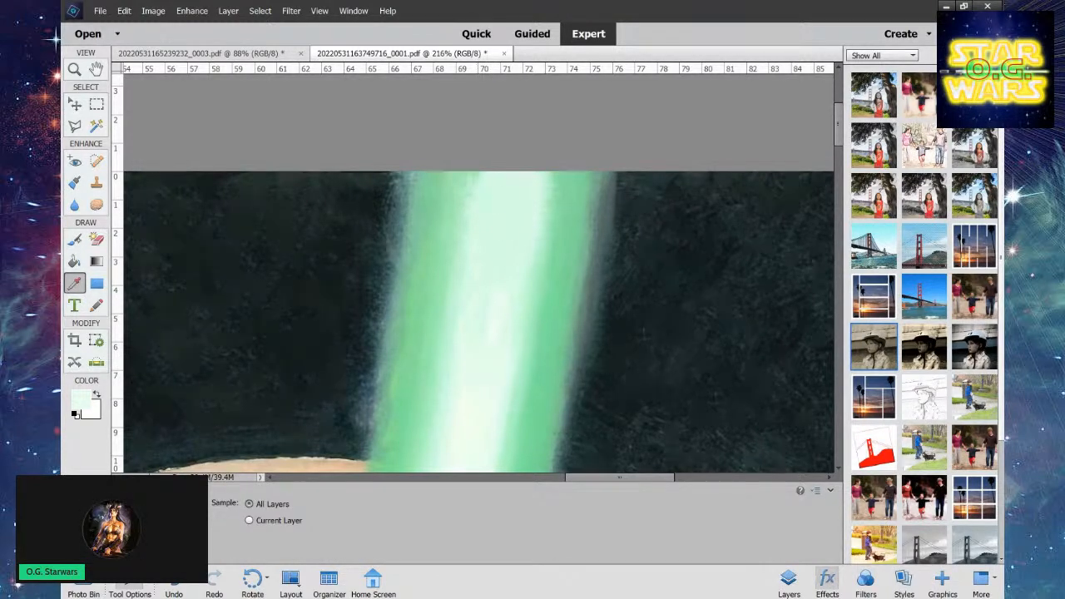
pyautogui.click(74, 239)
pyautogui.moveTo(511, 197)
pyautogui.mouseDown()
pyautogui.moveTo(491, 235)
pyautogui.moveTo(479, 179)
pyautogui.moveTo(479, 261)
pyautogui.mouseUp()
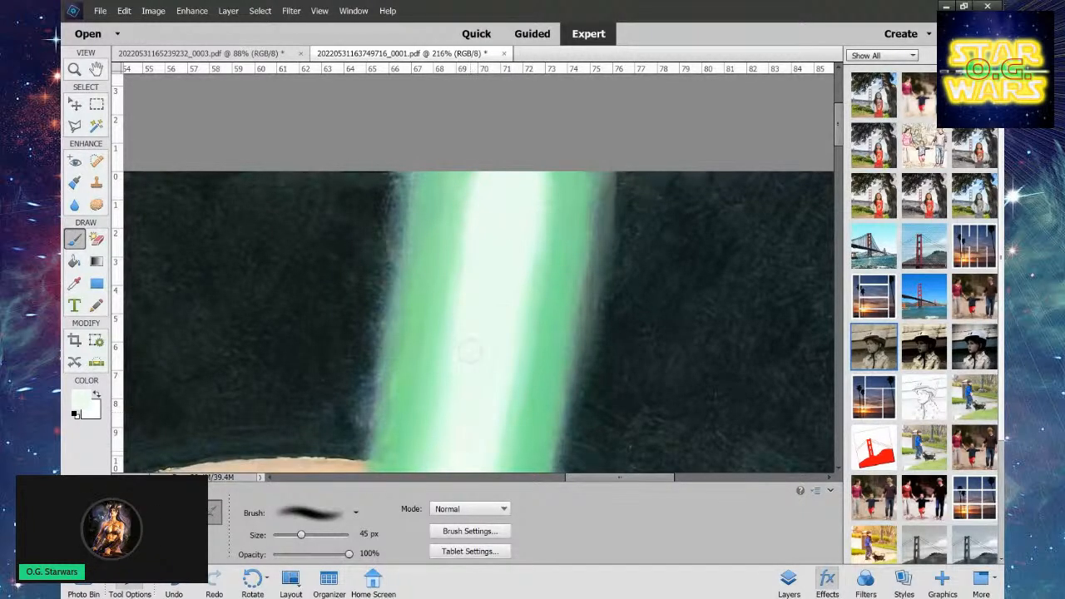
pyautogui.moveTo(442, 440)
pyautogui.mouseDown()
pyautogui.moveTo(452, 381)
pyautogui.moveTo(496, 426)
pyautogui.moveTo(552, 178)
pyautogui.mouseUp()
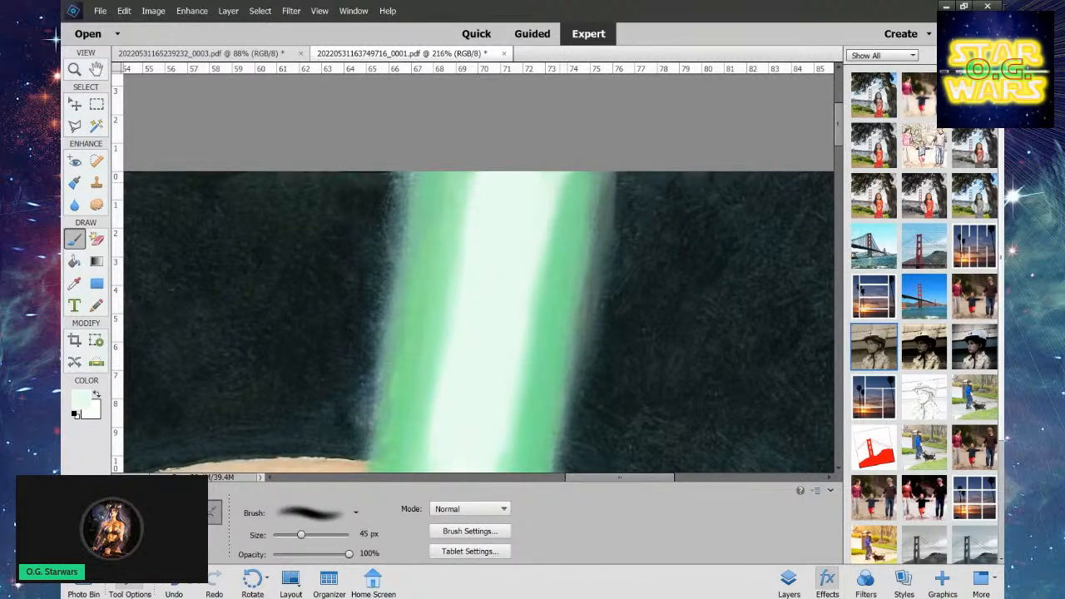
pyautogui.click(173, 577)
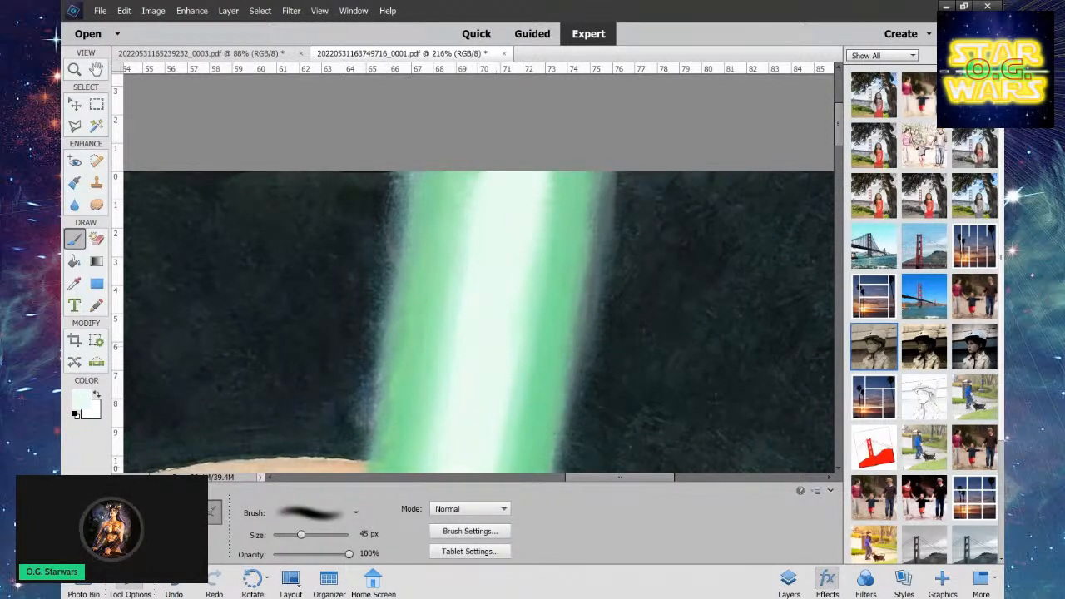
pyautogui.moveTo(526, 160); pyautogui.dragTo(525, 187)
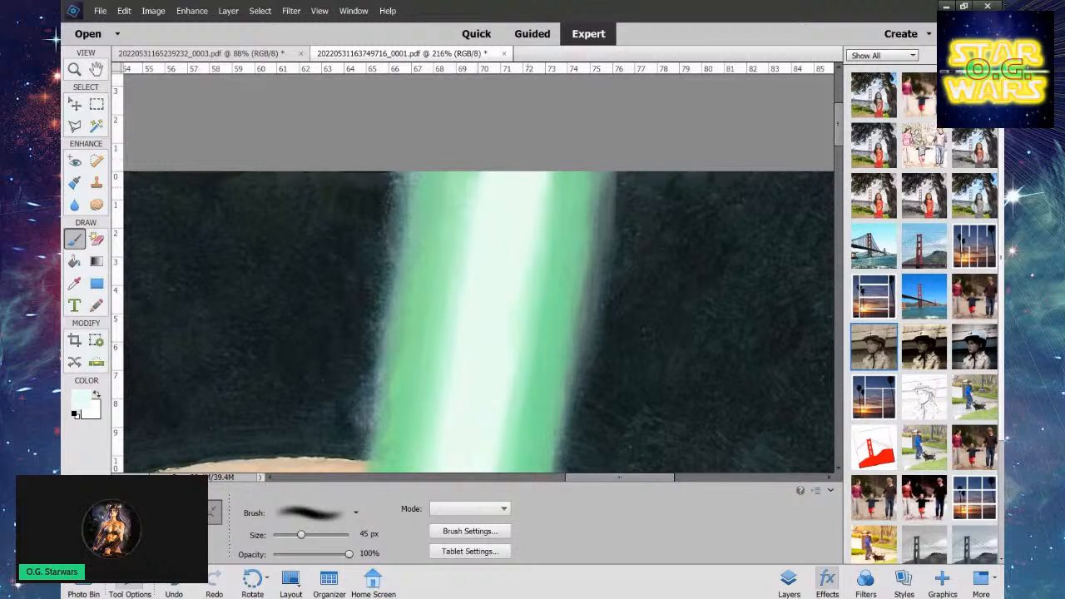
# Try to repaint the pale core along the blade's lower section with the 45 px brush.
pyautogui.scroll(-5, 478, 271)
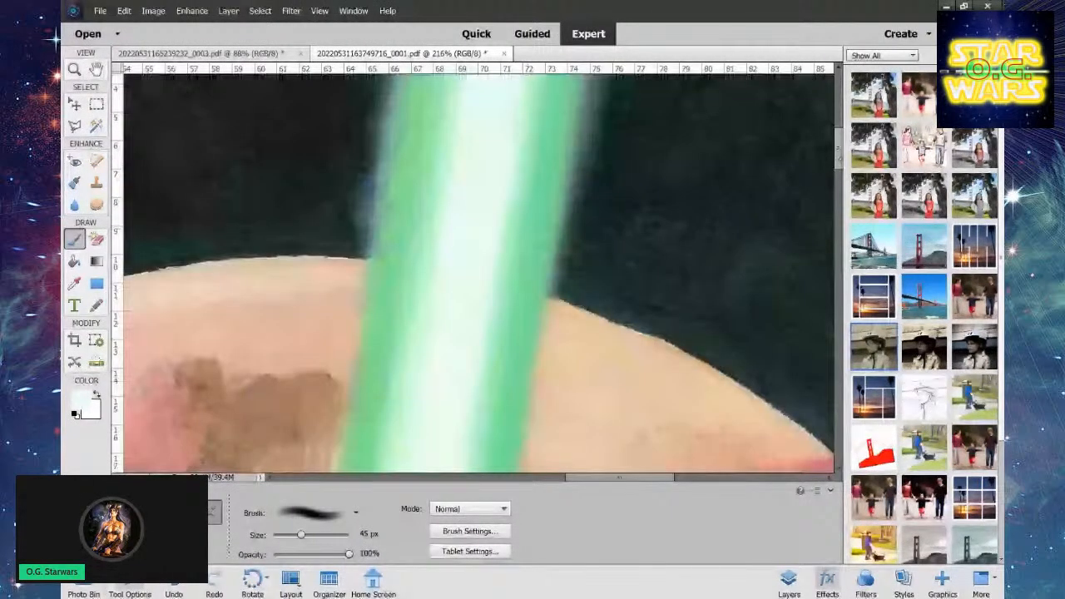
pyautogui.scroll(-1, 425, 371)
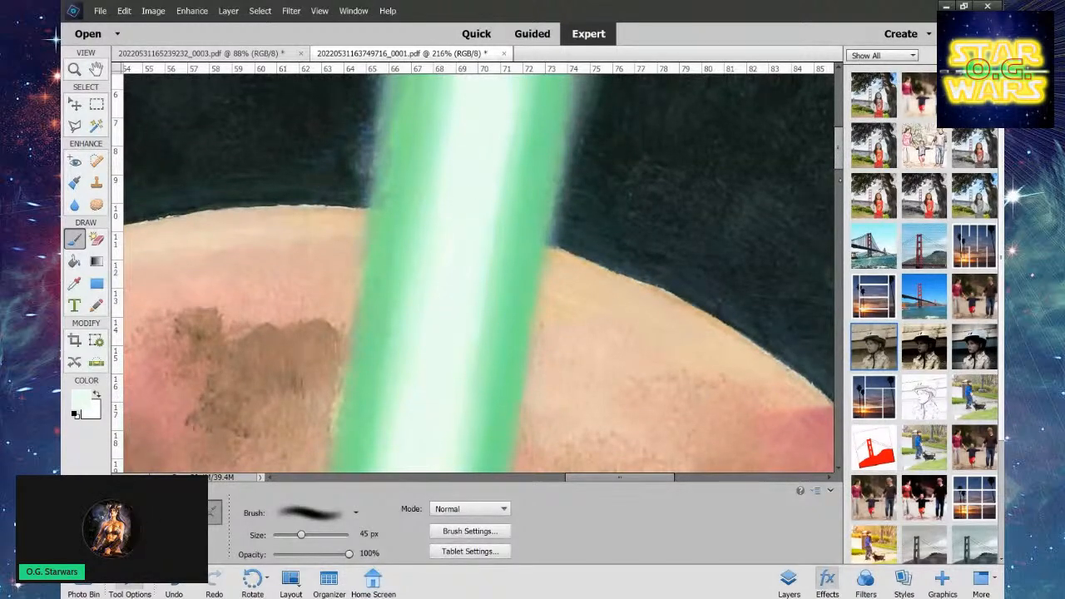
pyautogui.scroll(-1, 478, 271)
pyautogui.scroll(-4, 363, 273)
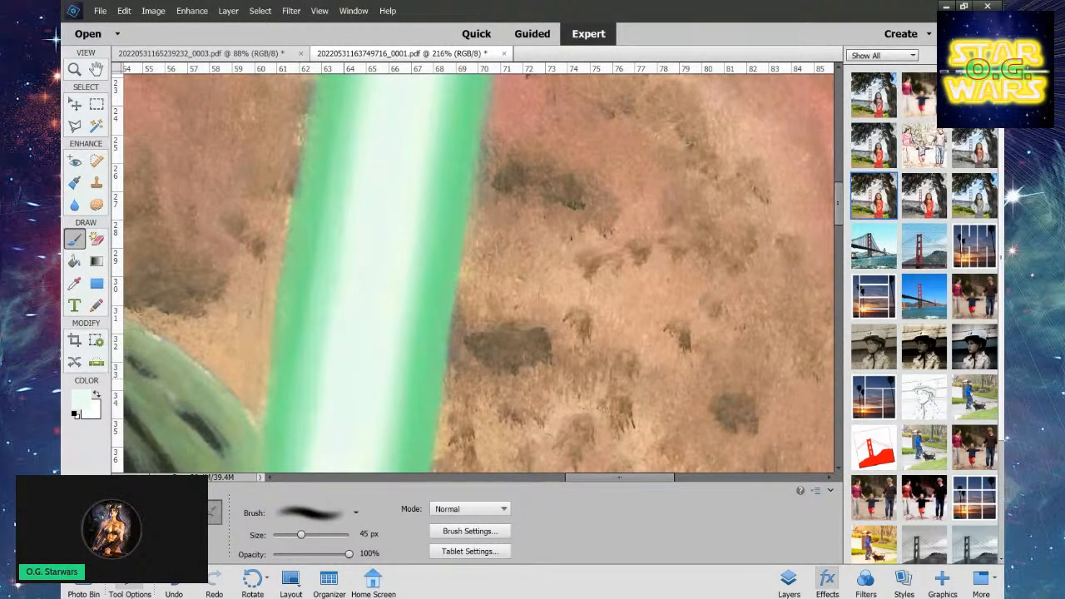
pyautogui.moveTo(838, 205); pyautogui.dragTo(840, 252)
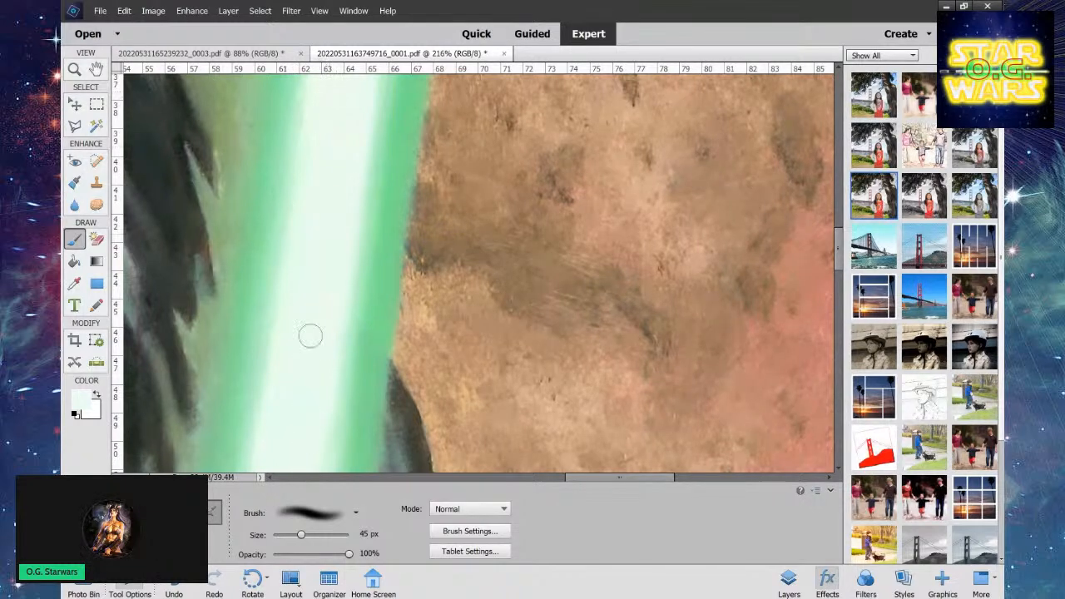
pyautogui.moveTo(275, 379)
pyautogui.mouseDown()
pyautogui.moveTo(269, 344)
pyautogui.moveTo(257, 430)
pyautogui.moveTo(289, 239)
pyautogui.moveTo(269, 357)
pyautogui.moveTo(282, 224)
pyautogui.moveTo(327, 73)
pyautogui.mouseUp()
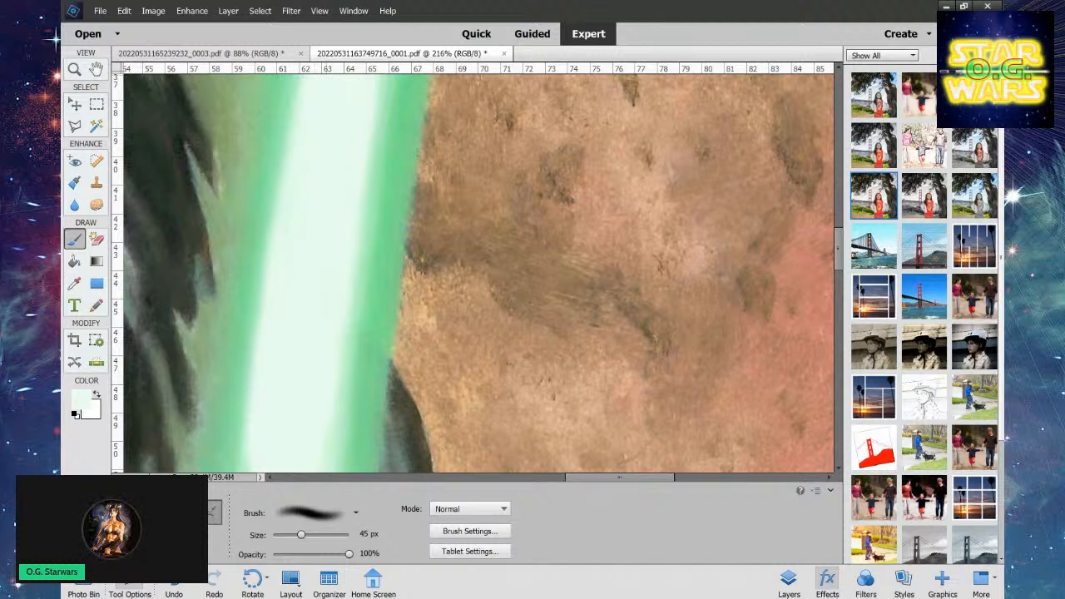
pyautogui.hotkey('ctrl', 'z')
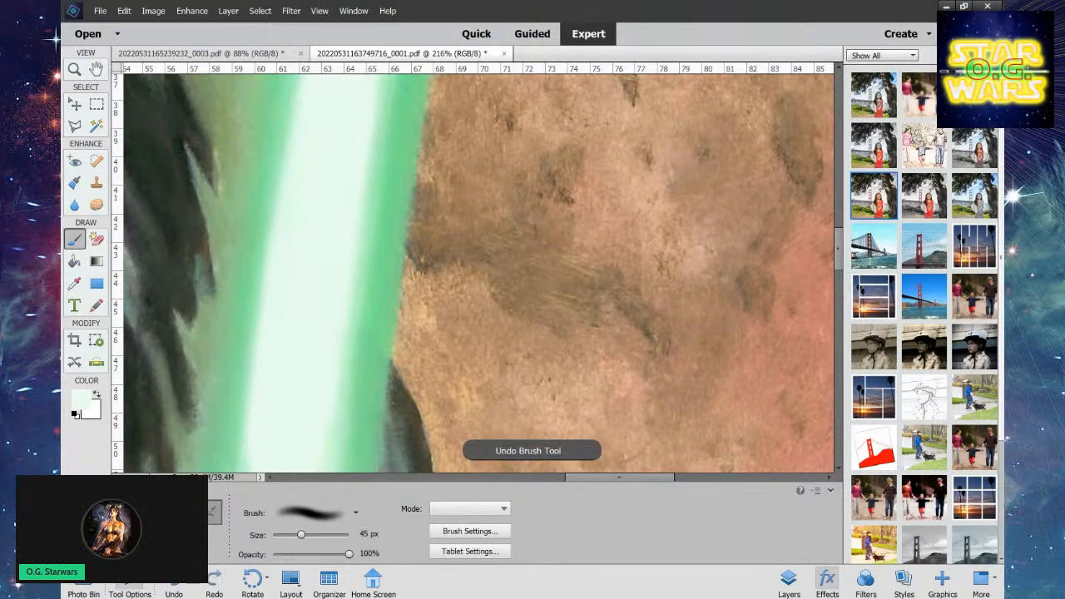
pyautogui.hotkey('ctrl', 'z')
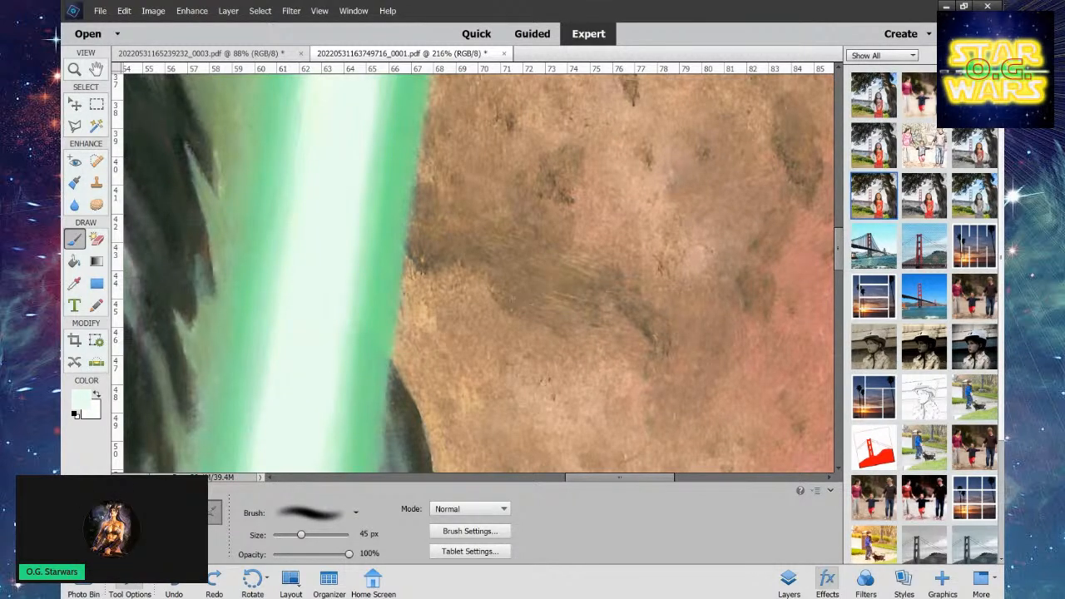
# Heal the specks on the dark and green robe folds beside the lightsaber hilt with the 21 px Spot Healing Brush.
pyautogui.press('v')
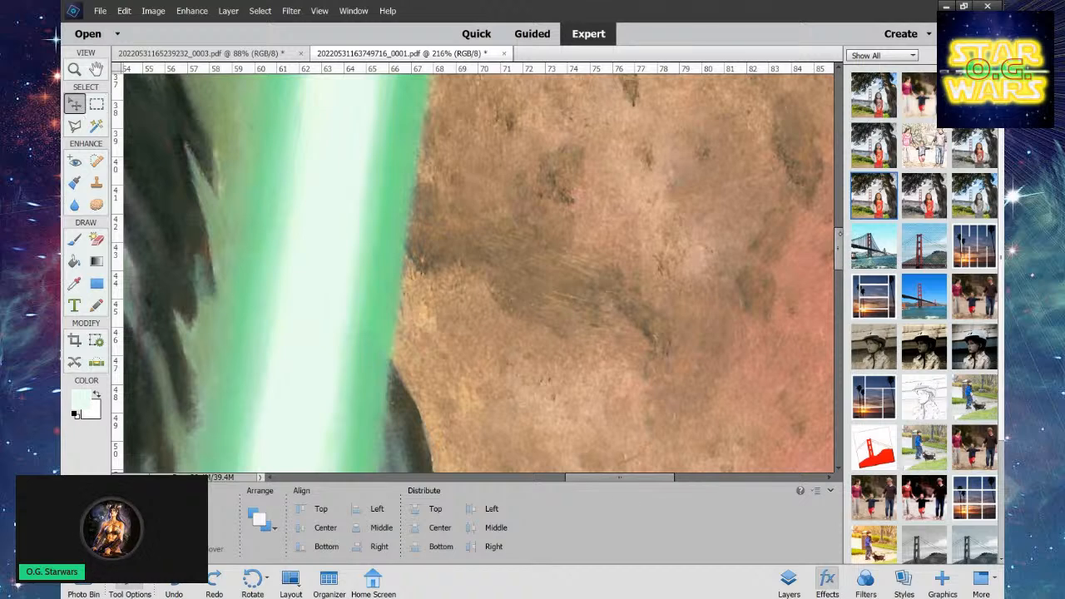
pyautogui.scroll(-5, 472, 273)
pyautogui.scroll(-4, 473, 273)
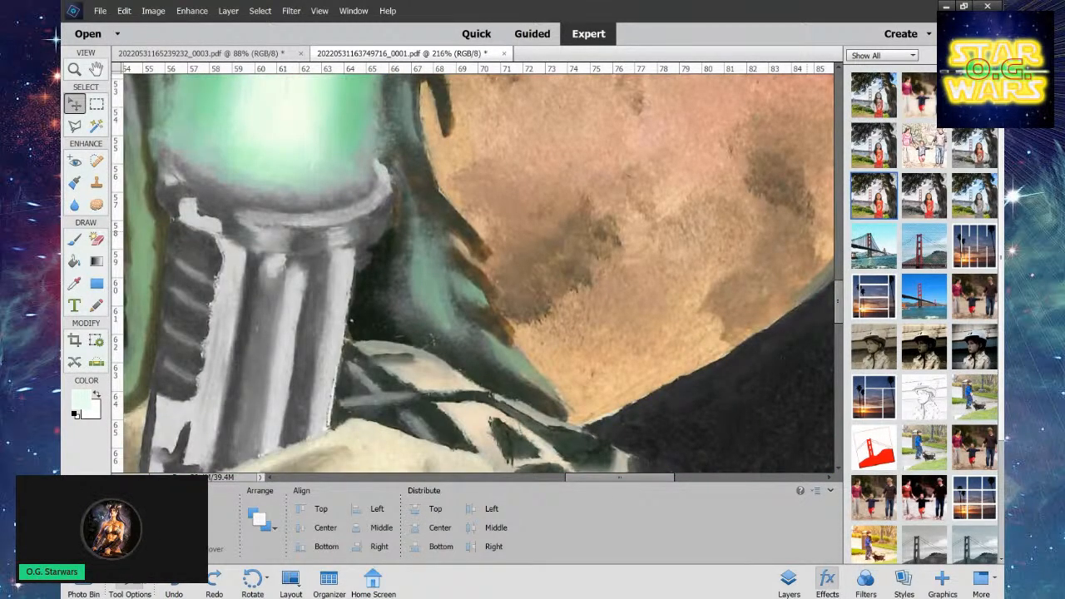
pyautogui.press('j')
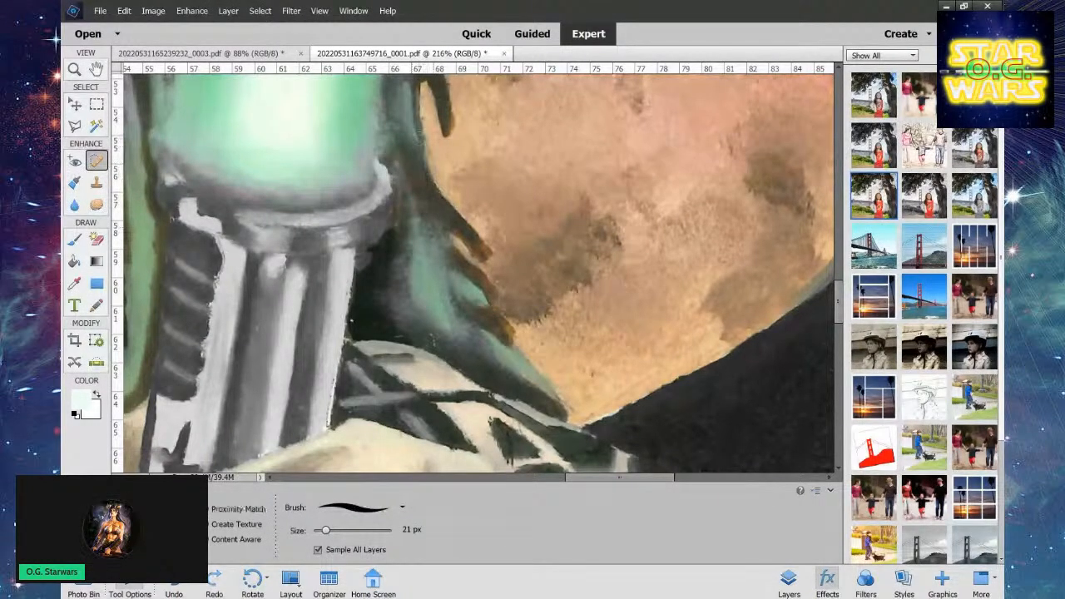
pyautogui.moveTo(420, 135); pyautogui.dragTo(444, 218)
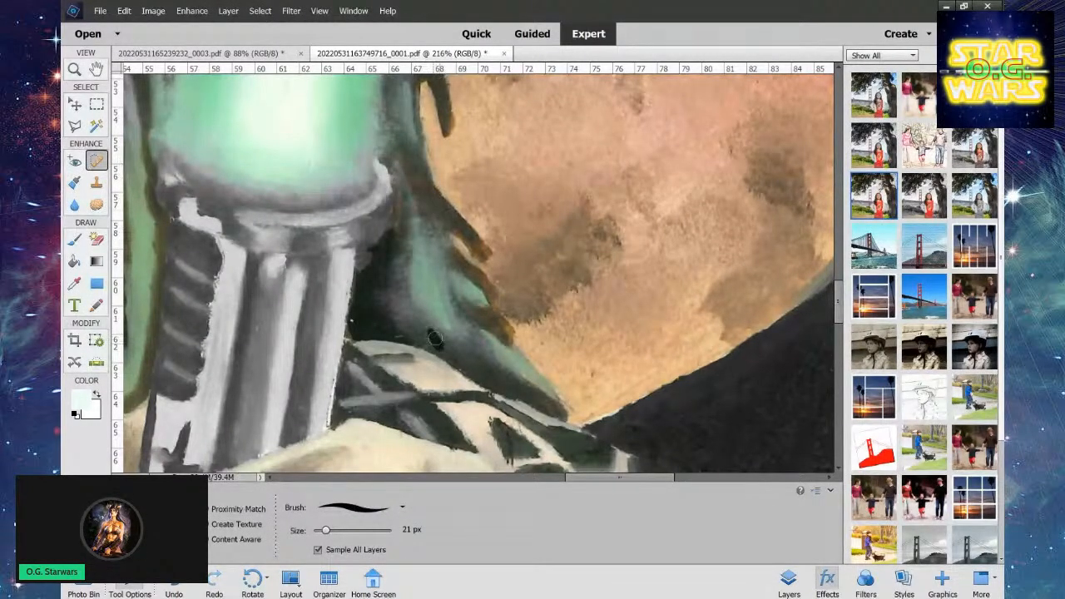
pyautogui.moveTo(353, 323); pyautogui.dragTo(355, 303)
pyautogui.moveTo(368, 265)
pyautogui.mouseDown()
pyautogui.moveTo(373, 249)
pyautogui.moveTo(359, 273)
pyautogui.moveTo(366, 252)
pyautogui.moveTo(358, 260)
pyautogui.moveTo(363, 271)
pyautogui.mouseUp()
# Try to heal the small spot in the dark area just below the hilt's collar.
pyautogui.click(386, 243)
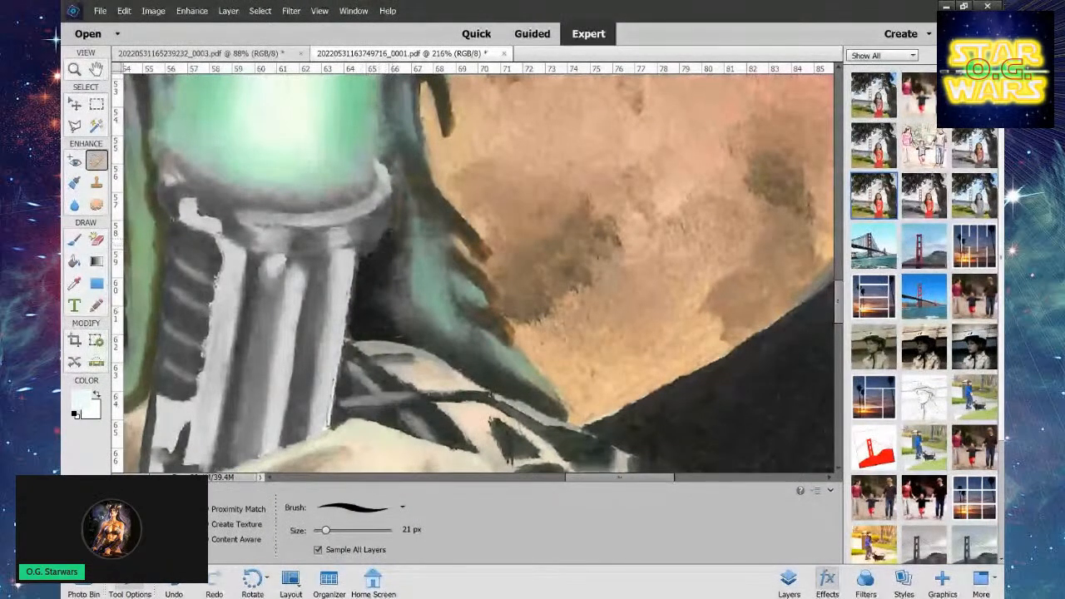
pyautogui.moveTo(386, 246)
pyautogui.mouseDown()
pyautogui.moveTo(368, 259)
pyautogui.moveTo(398, 231)
pyautogui.moveTo(399, 204)
pyautogui.moveTo(391, 242)
pyautogui.mouseUp()
pyautogui.hotkey('ctrl', 'z')
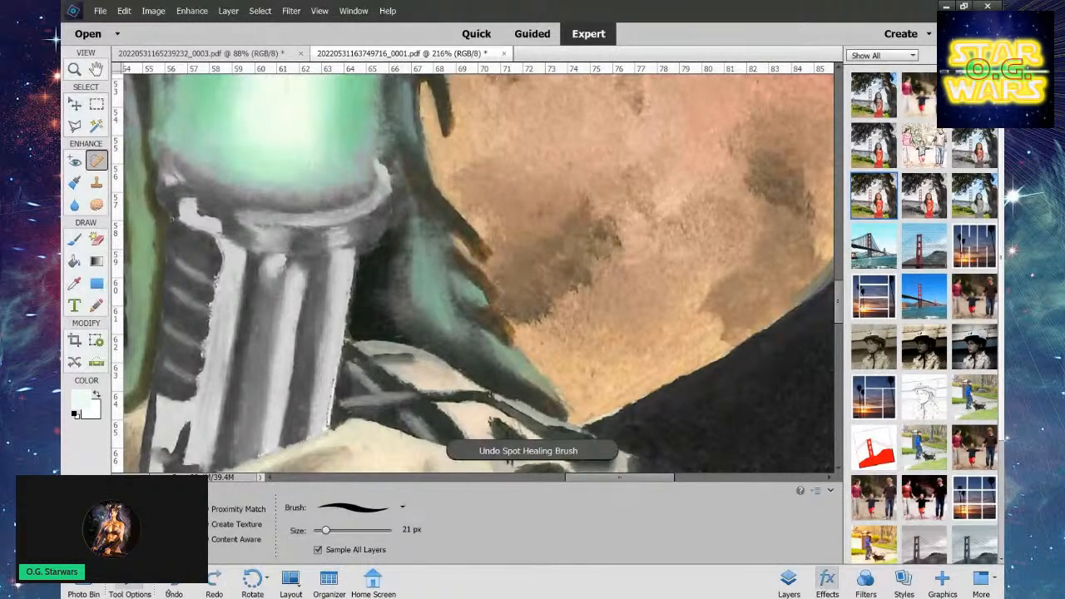
pyautogui.click(170, 587)
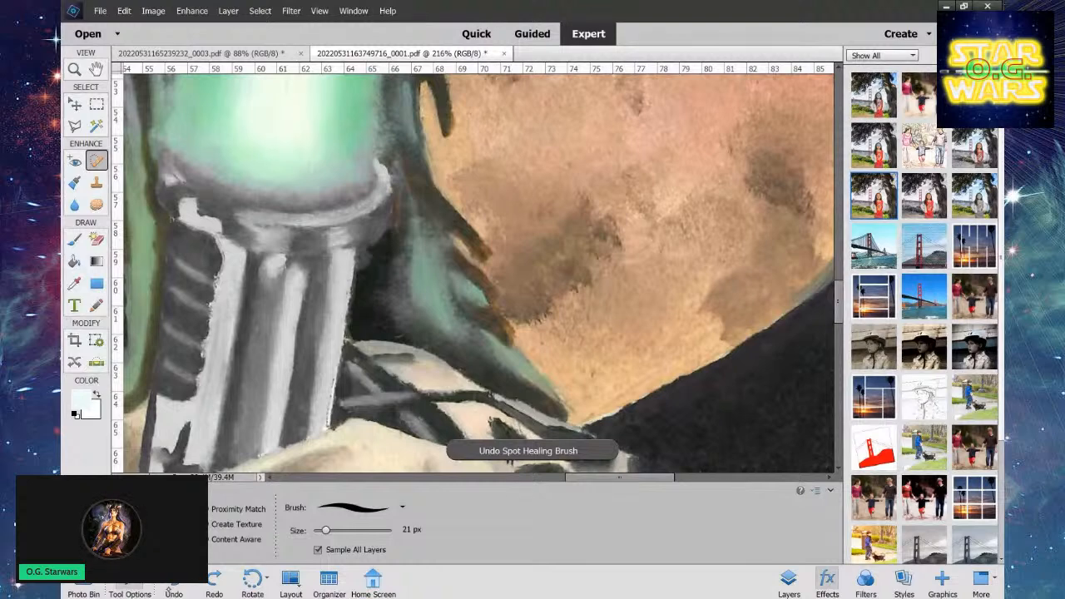
# Try to paint over the brown edge beside the hilt's collar with the 13 px brush in a sampled near-black, undoing the strokes.
pyautogui.click(97, 306)
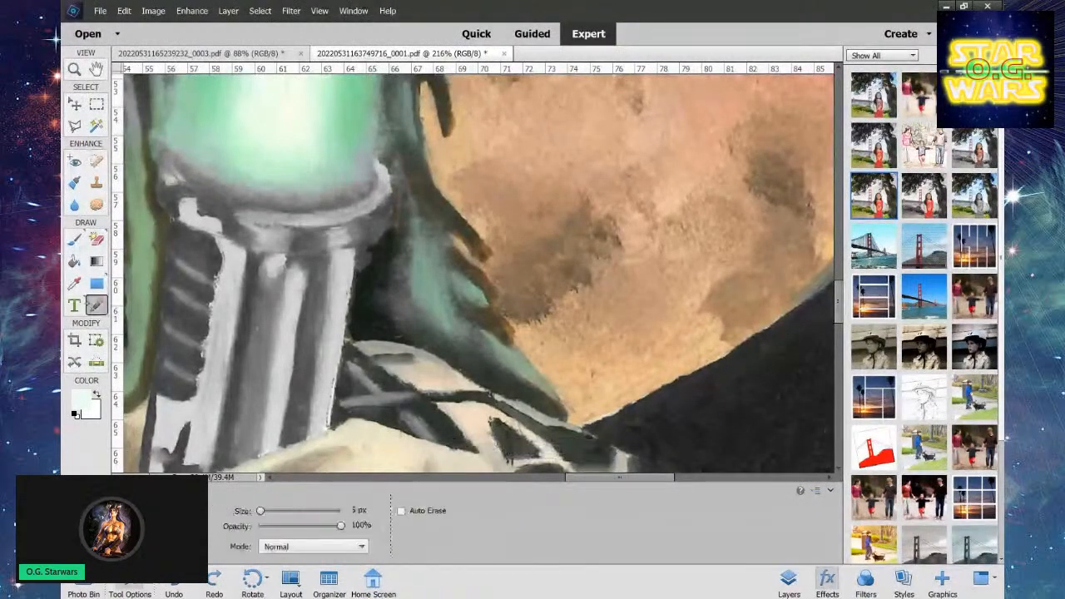
pyautogui.click(75, 283)
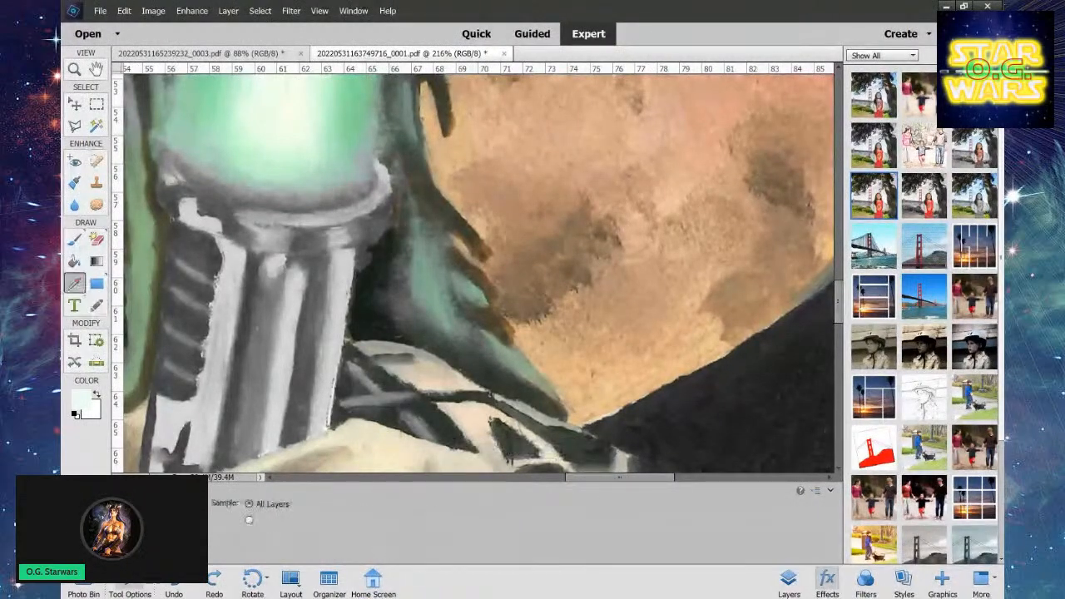
pyautogui.click(365, 288)
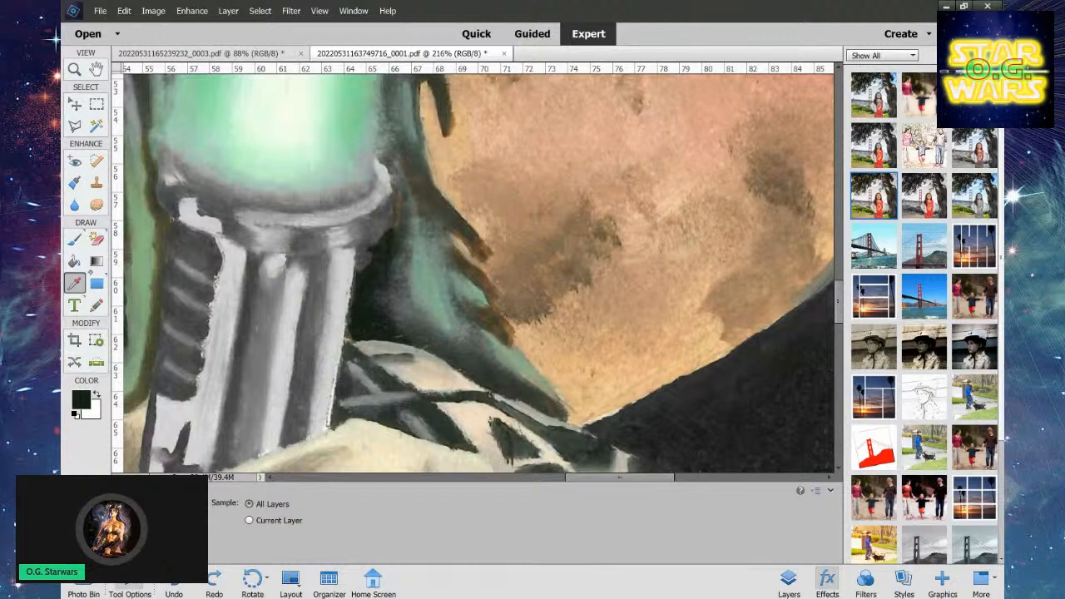
pyautogui.click(74, 239)
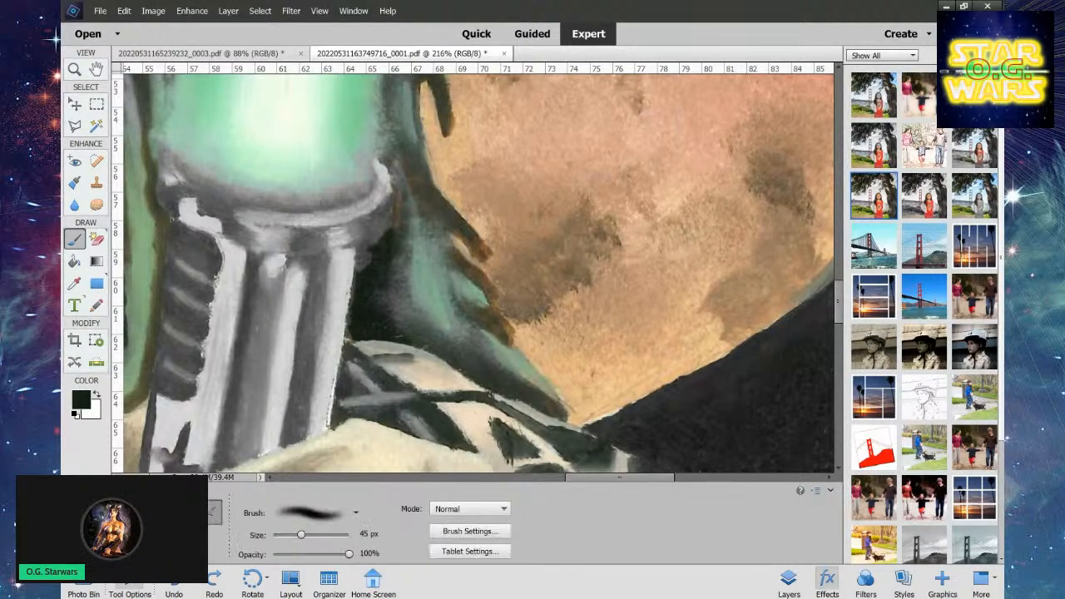
pyautogui.click(356, 513)
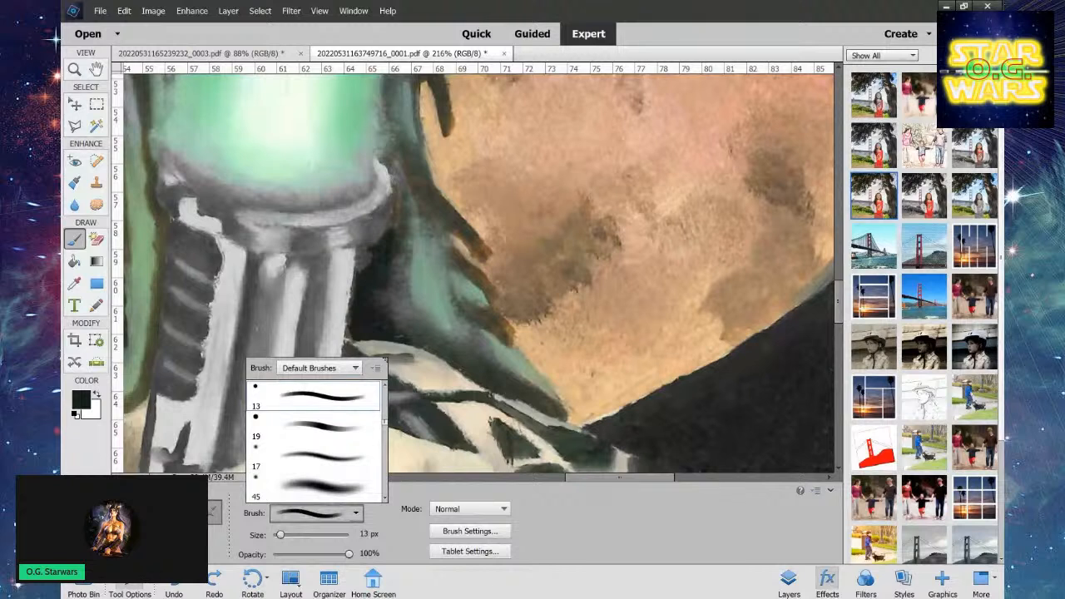
pyautogui.click(316, 396)
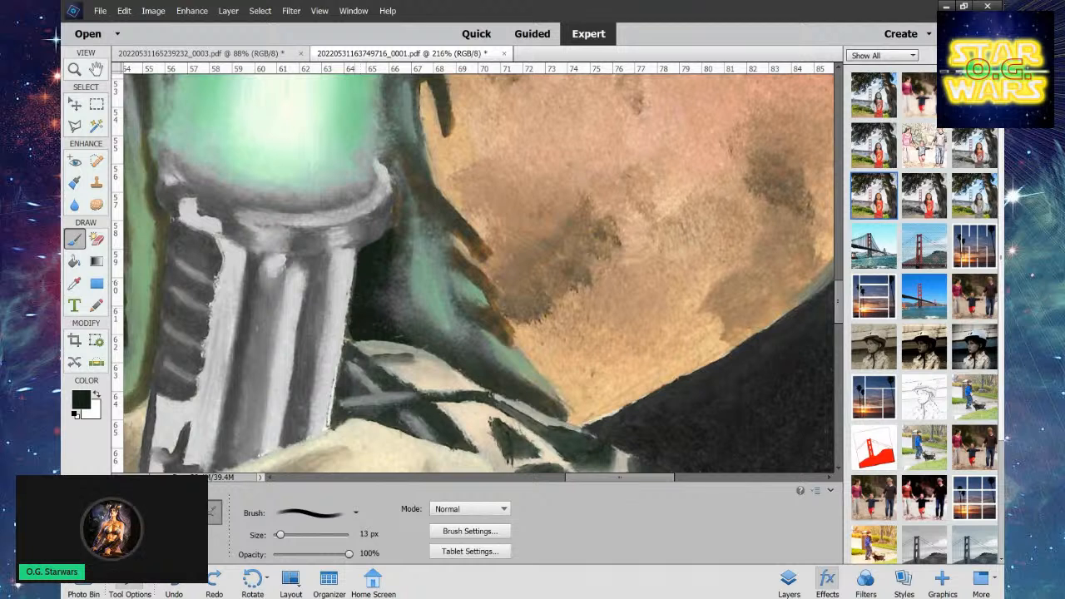
pyautogui.moveTo(397, 217)
pyautogui.mouseDown()
pyautogui.moveTo(401, 189)
pyautogui.moveTo(389, 243)
pyautogui.moveTo(407, 179)
pyautogui.moveTo(394, 223)
pyautogui.mouseUp()
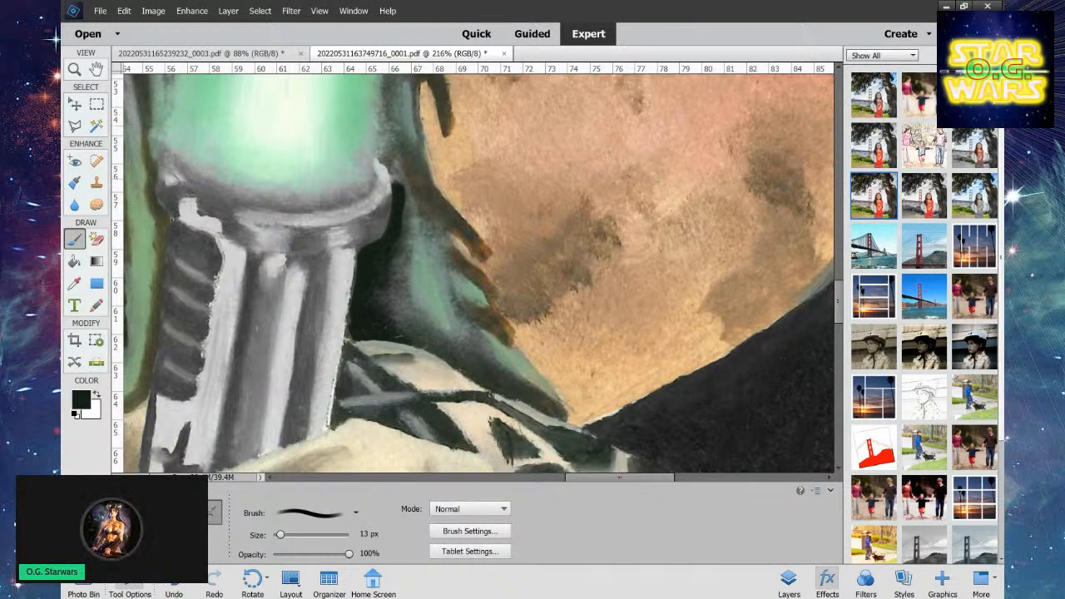
pyautogui.hotkey('ctrl', 'z')
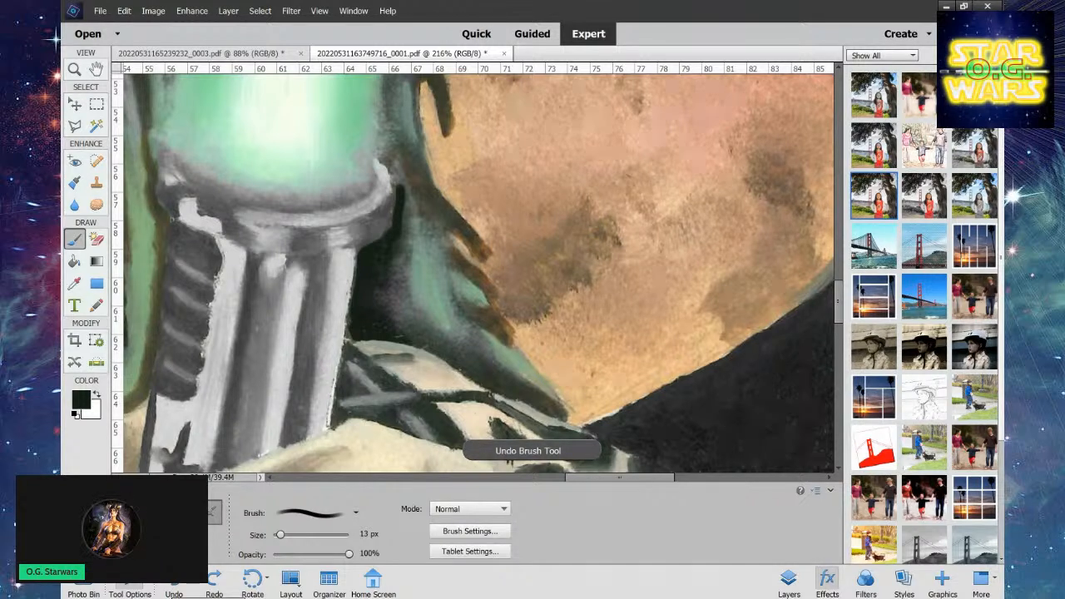
pyautogui.hotkey('ctrl', 'z')
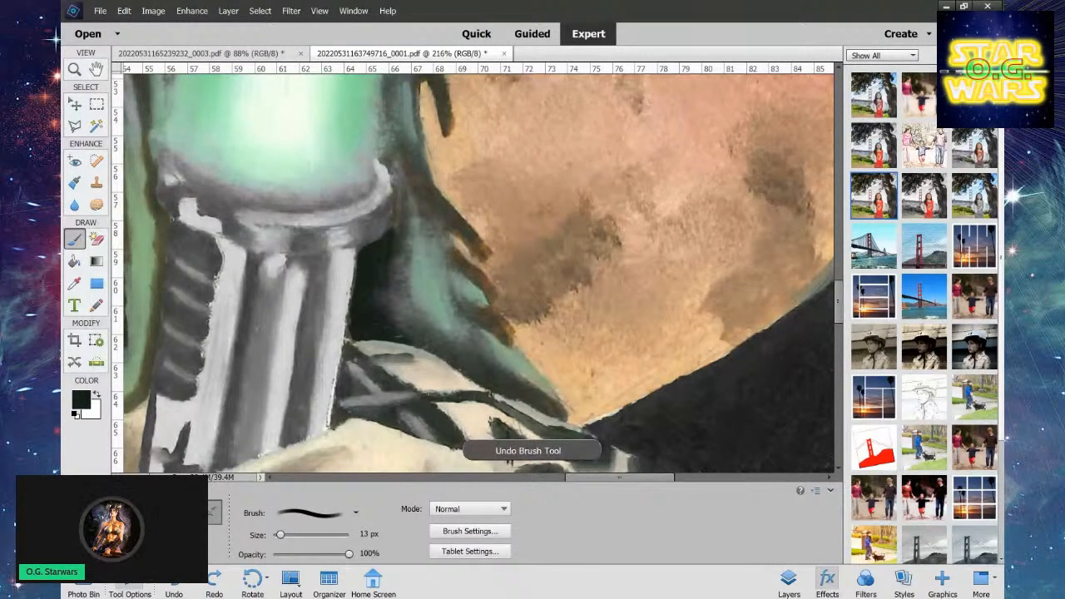
# Sample a dark grey from the robe and cover the brown edge beside the hilt's collar with the 5 px Pencil.
pyautogui.click(75, 284)
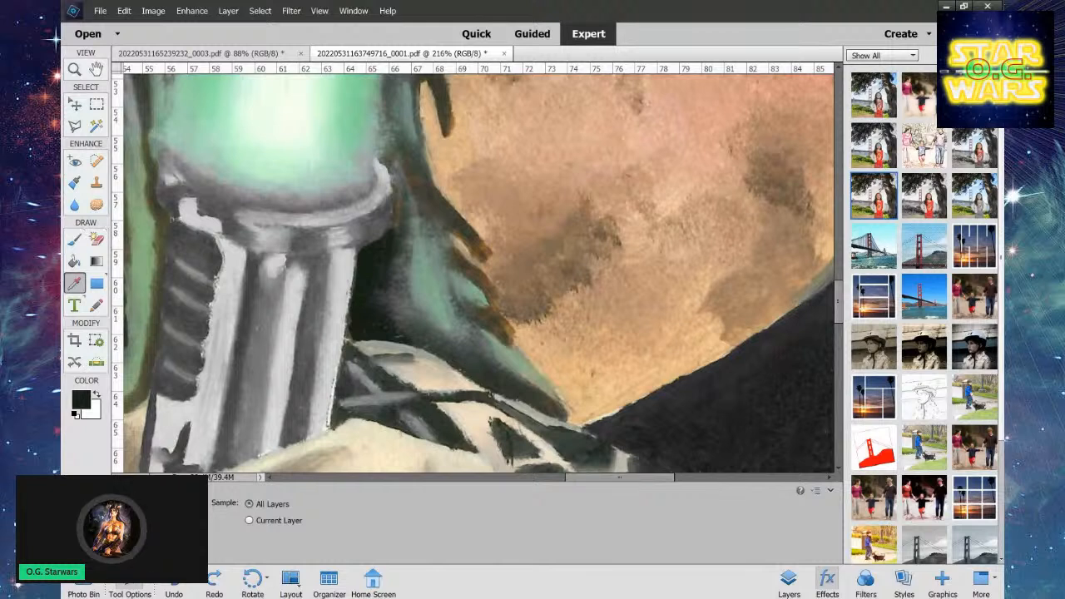
pyautogui.click(431, 195)
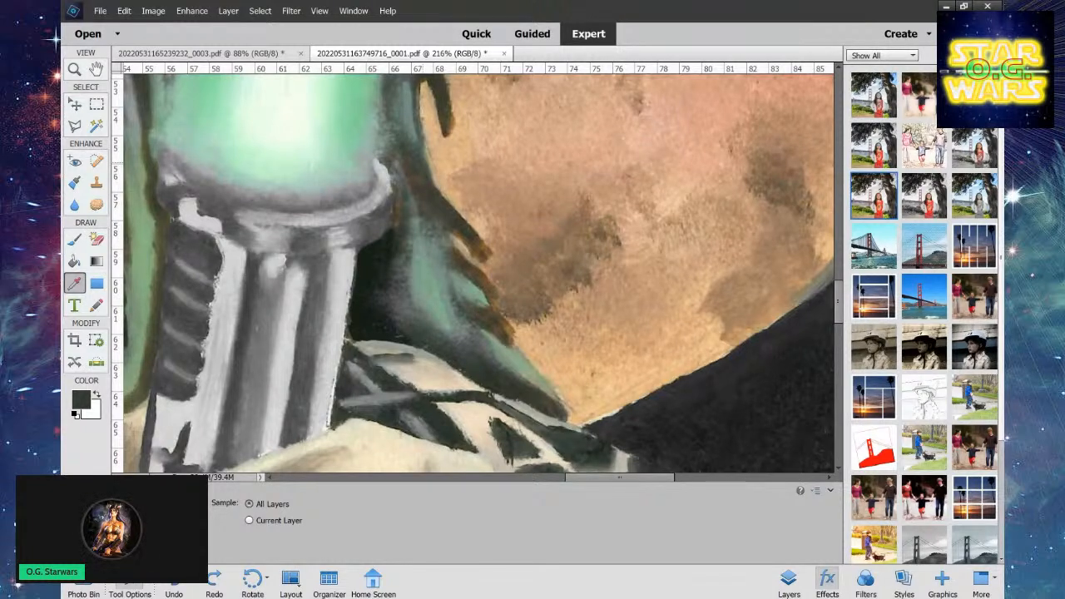
pyautogui.press('n')
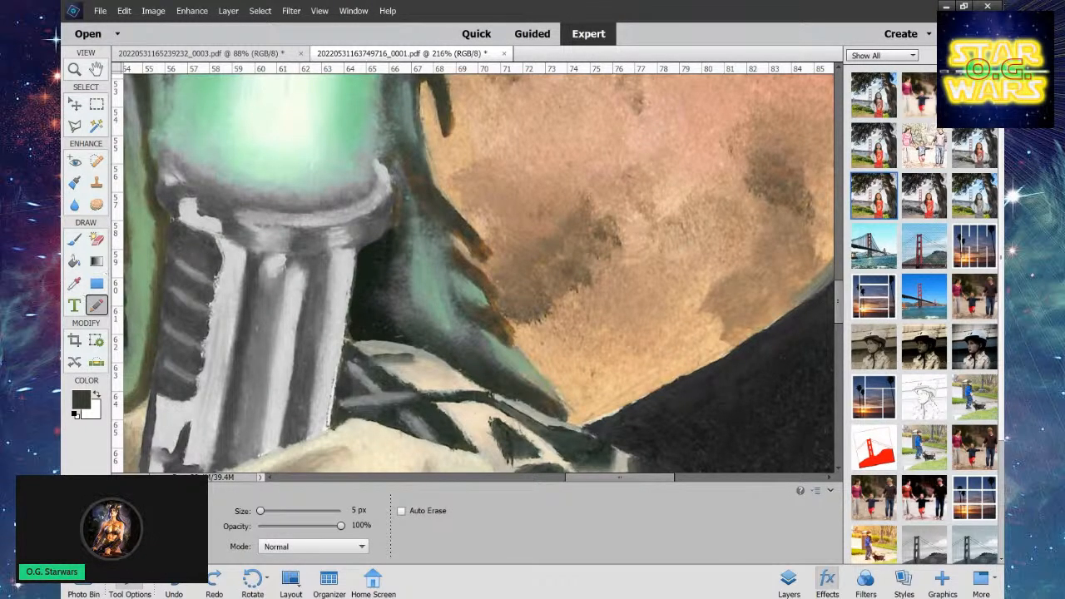
pyautogui.moveTo(403, 208); pyautogui.dragTo(396, 178)
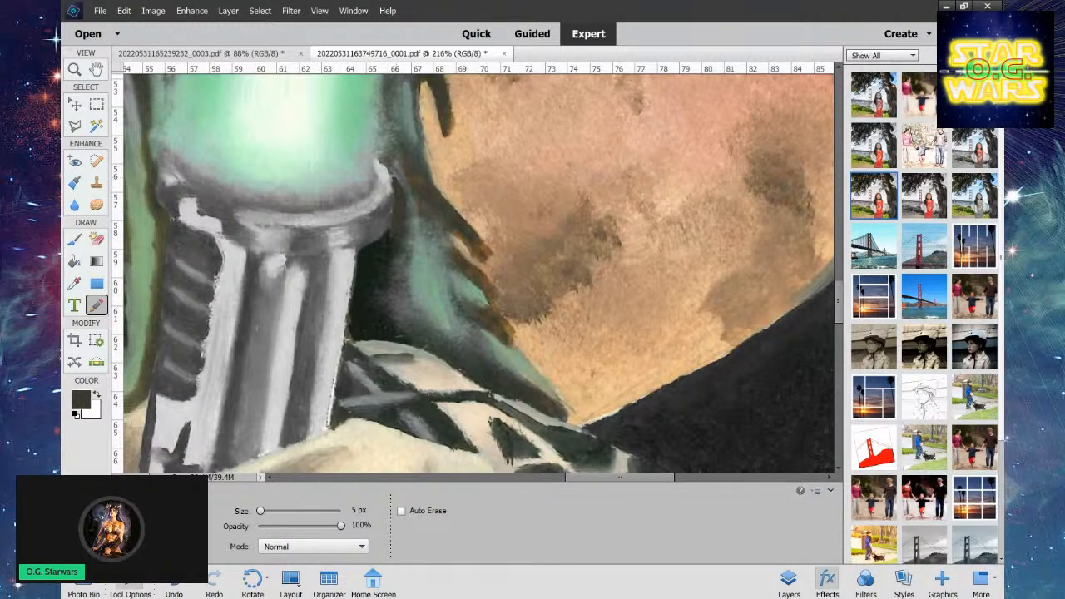
# Sample a mid grey from the area beside the collar and paint the robe edge there with the 13 px brush.
pyautogui.press('i')
pyautogui.click(406, 167)
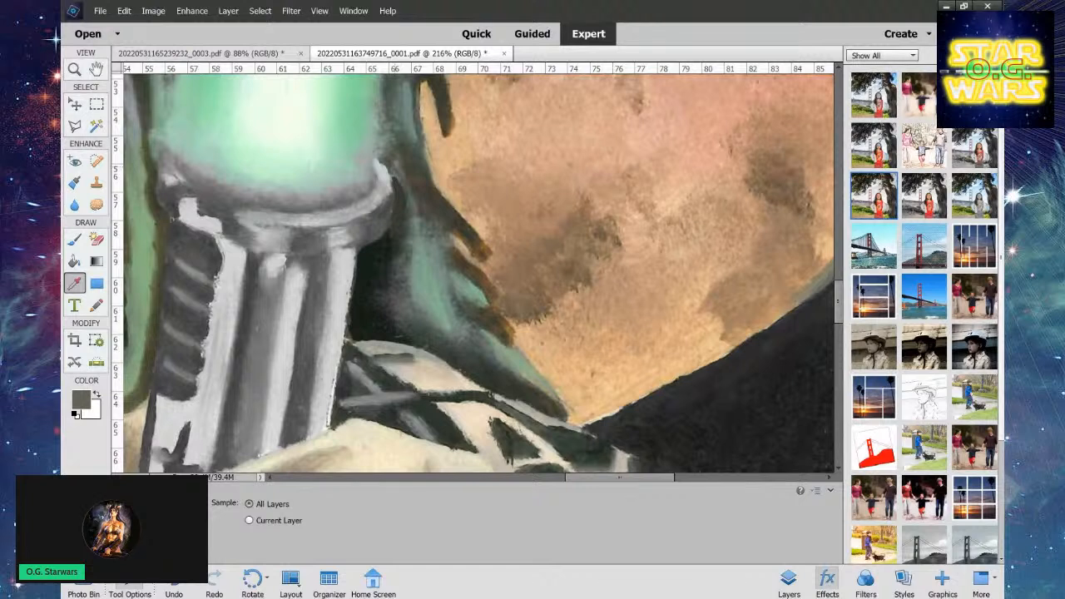
pyautogui.click(397, 190)
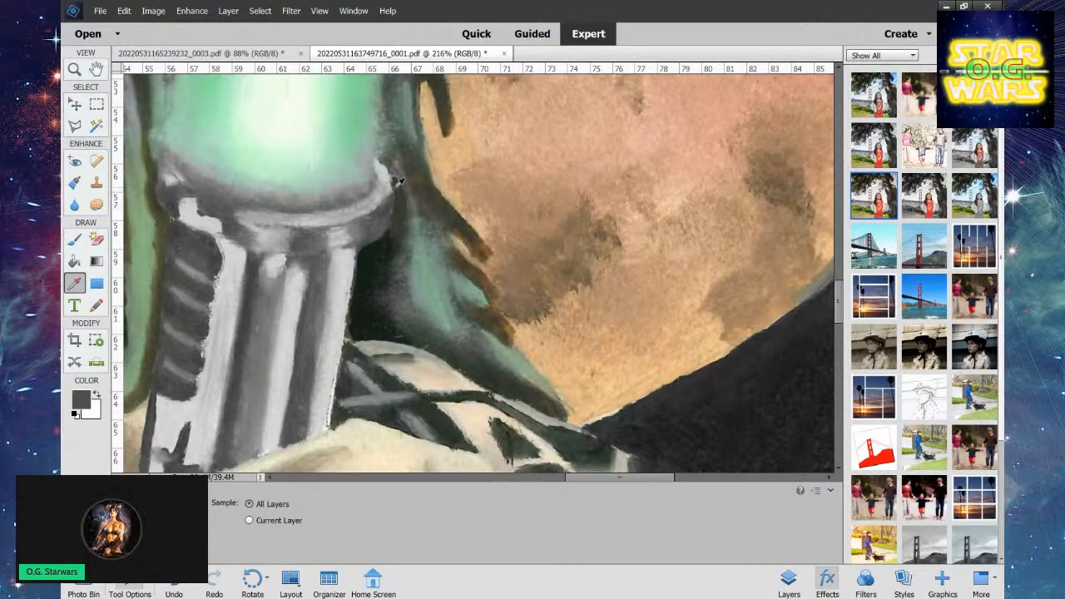
pyautogui.click(408, 185)
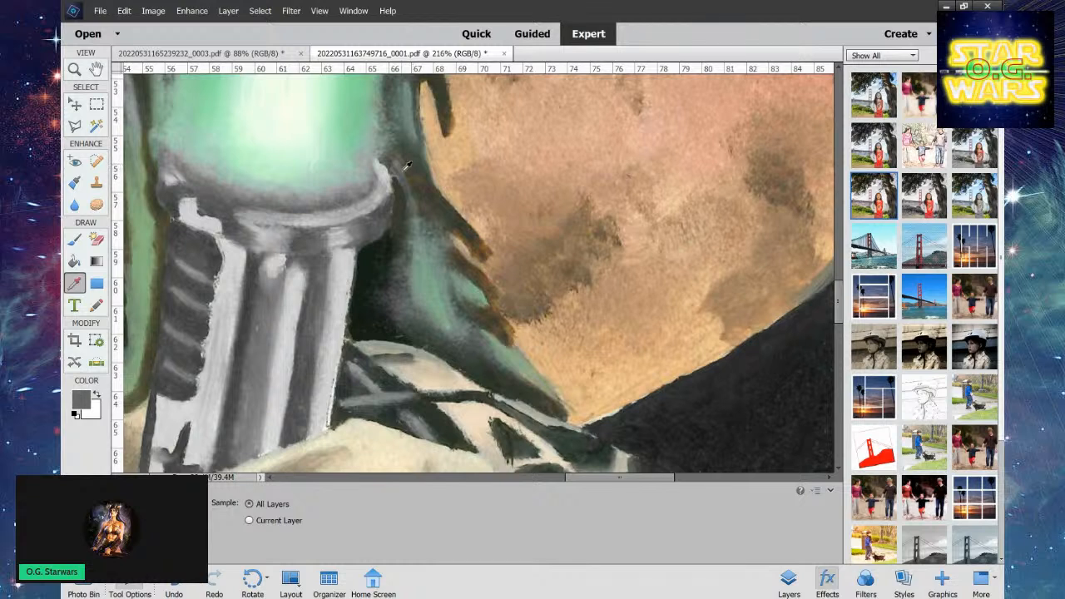
pyautogui.press('b')
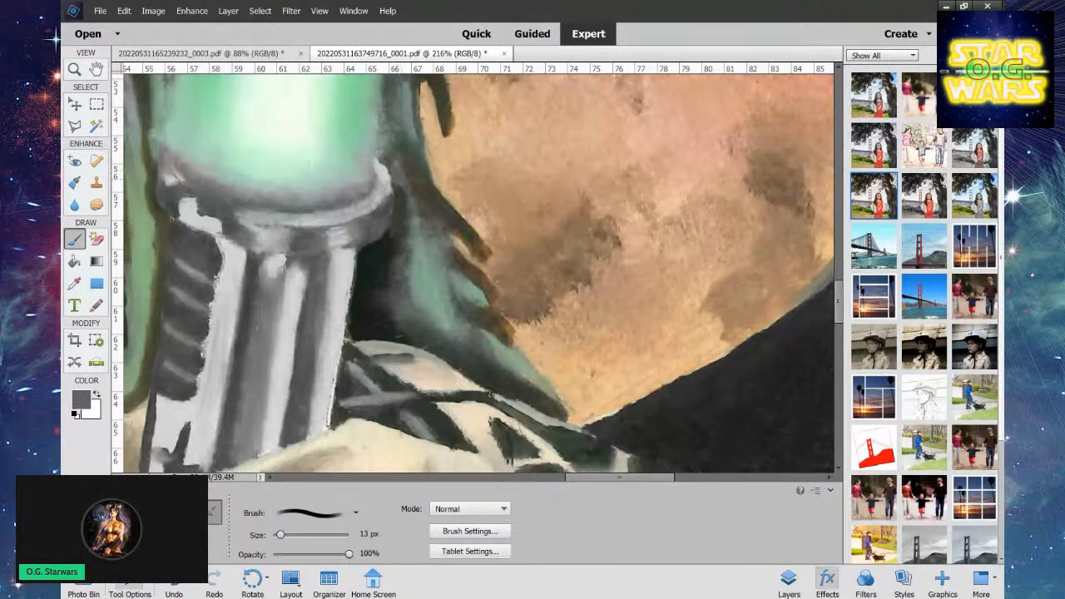
pyautogui.moveTo(401, 180); pyautogui.dragTo(407, 195)
# Set the brush opacity to 35% and blend the robe edge beside the collar and the fold below it with sampled greys.
pyautogui.moveTo(349, 553); pyautogui.dragTo(298, 554)
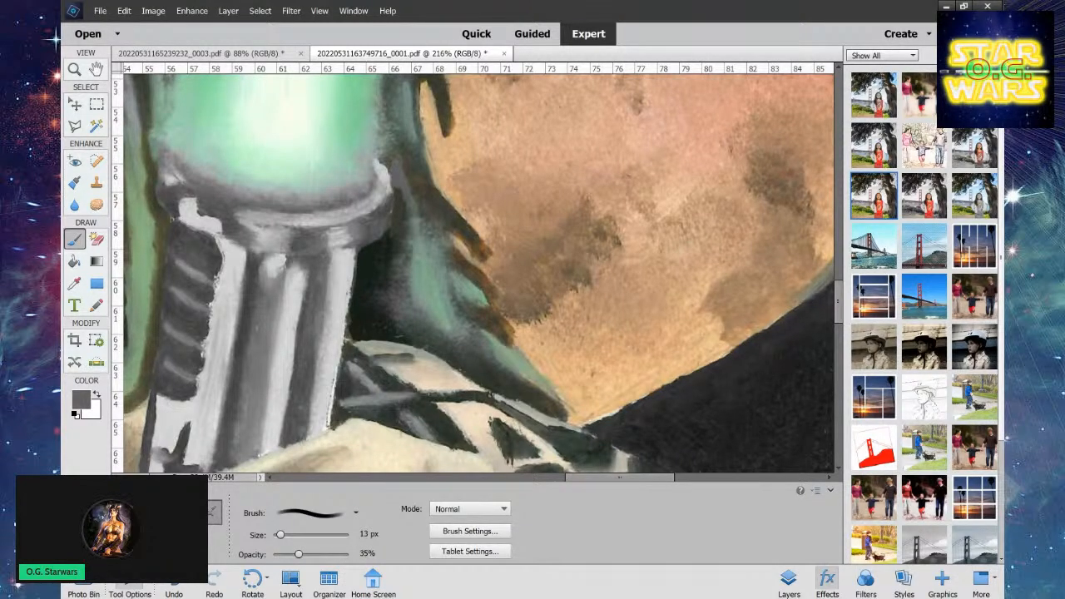
pyautogui.moveTo(400, 190)
pyautogui.mouseDown()
pyautogui.moveTo(404, 215)
pyautogui.moveTo(383, 275)
pyautogui.mouseUp()
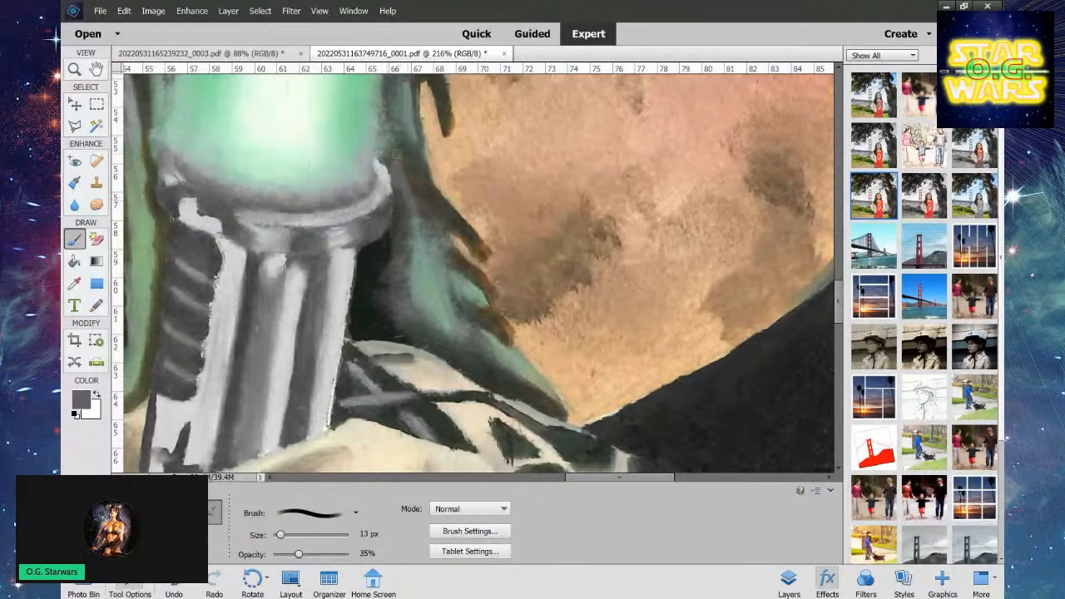
pyautogui.press('i')
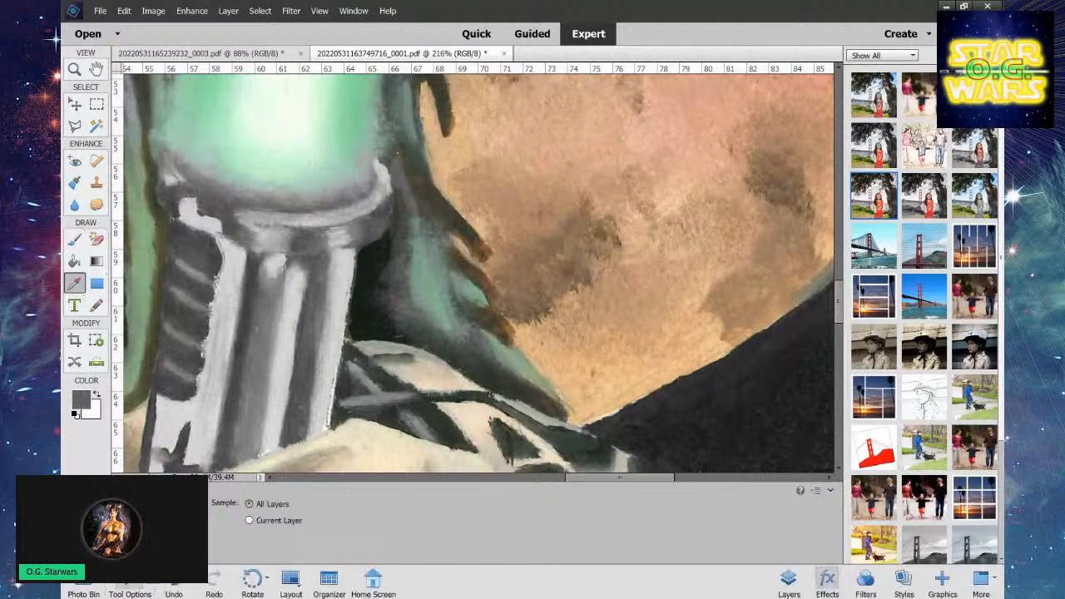
pyautogui.press('b')
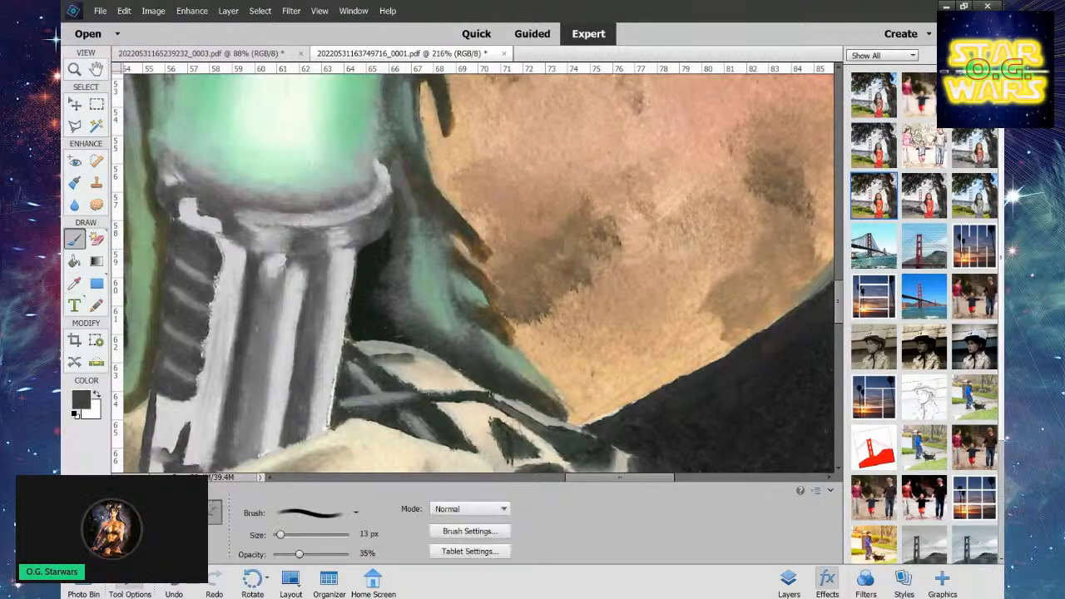
pyautogui.moveTo(395, 163)
pyautogui.mouseDown()
pyautogui.moveTo(419, 187)
pyautogui.moveTo(414, 208)
pyautogui.mouseUp()
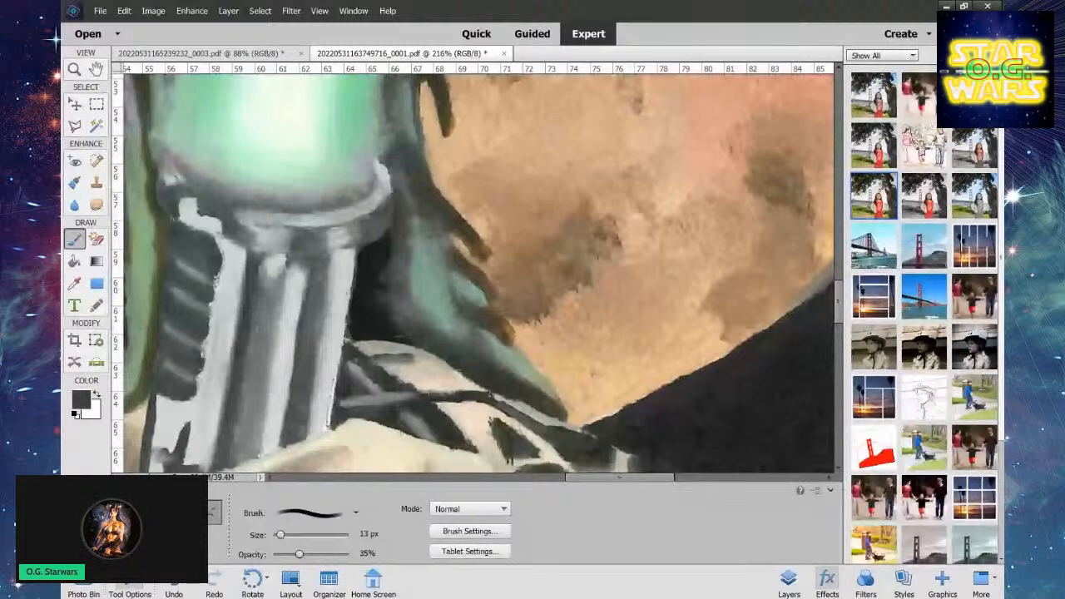
# Smooth the repainted robe edge and the green folds beside the hilt with the 21 px Spot Healing Brush.
pyautogui.press('j')
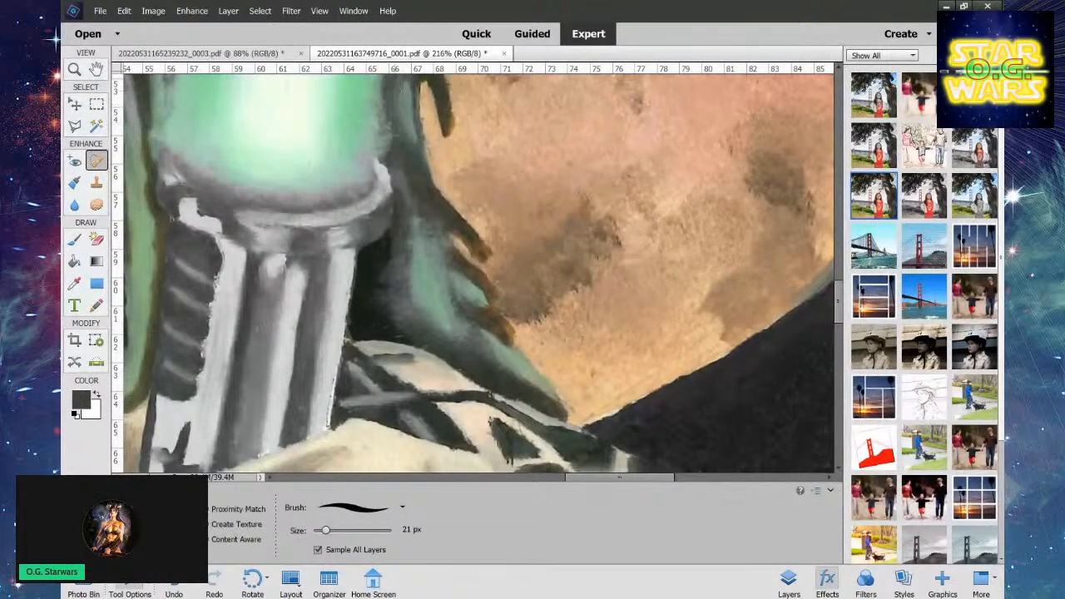
pyautogui.moveTo(399, 188)
pyautogui.mouseDown()
pyautogui.moveTo(402, 218)
pyautogui.moveTo(402, 195)
pyautogui.moveTo(401, 233)
pyautogui.moveTo(366, 305)
pyautogui.mouseUp()
pyautogui.moveTo(386, 251)
pyautogui.mouseDown()
pyautogui.moveTo(396, 237)
pyautogui.moveTo(387, 287)
pyautogui.moveTo(410, 336)
pyautogui.mouseUp()
pyautogui.moveTo(407, 223)
pyautogui.mouseDown()
pyautogui.moveTo(421, 321)
pyautogui.moveTo(427, 243)
pyautogui.moveTo(435, 258)
pyautogui.moveTo(413, 171)
pyautogui.moveTo(430, 205)
pyautogui.moveTo(481, 257)
pyautogui.mouseUp()
pyautogui.moveTo(420, 187)
pyautogui.mouseDown()
pyautogui.moveTo(408, 130)
pyautogui.moveTo(429, 227)
pyautogui.mouseUp()
pyautogui.moveTo(458, 312)
pyautogui.mouseDown()
pyautogui.moveTo(480, 352)
pyautogui.moveTo(425, 327)
pyautogui.moveTo(441, 349)
pyautogui.moveTo(416, 333)
pyautogui.mouseUp()
pyautogui.moveTo(466, 310)
pyautogui.mouseDown()
pyautogui.moveTo(463, 318)
pyautogui.moveTo(449, 291)
pyautogui.moveTo(471, 345)
pyautogui.mouseUp()
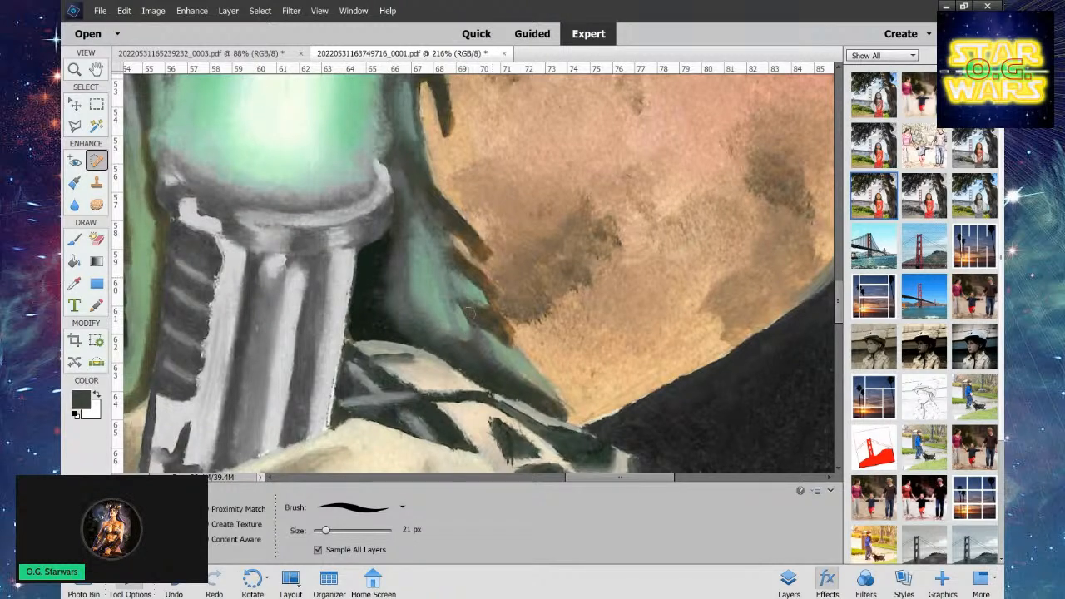
pyautogui.moveTo(447, 268); pyautogui.dragTo(462, 309)
pyautogui.moveTo(485, 353); pyautogui.dragTo(463, 372)
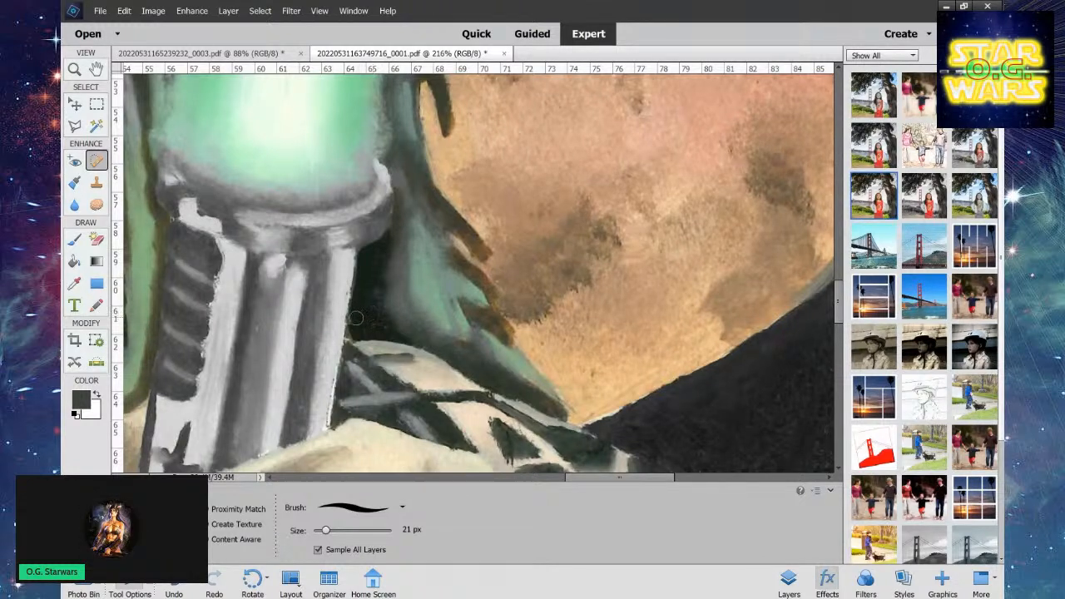
# Heal the specks in the dark gap beside the hilt and along the edges of its ribbed grip.
pyautogui.moveTo(358, 318); pyautogui.dragTo(351, 334)
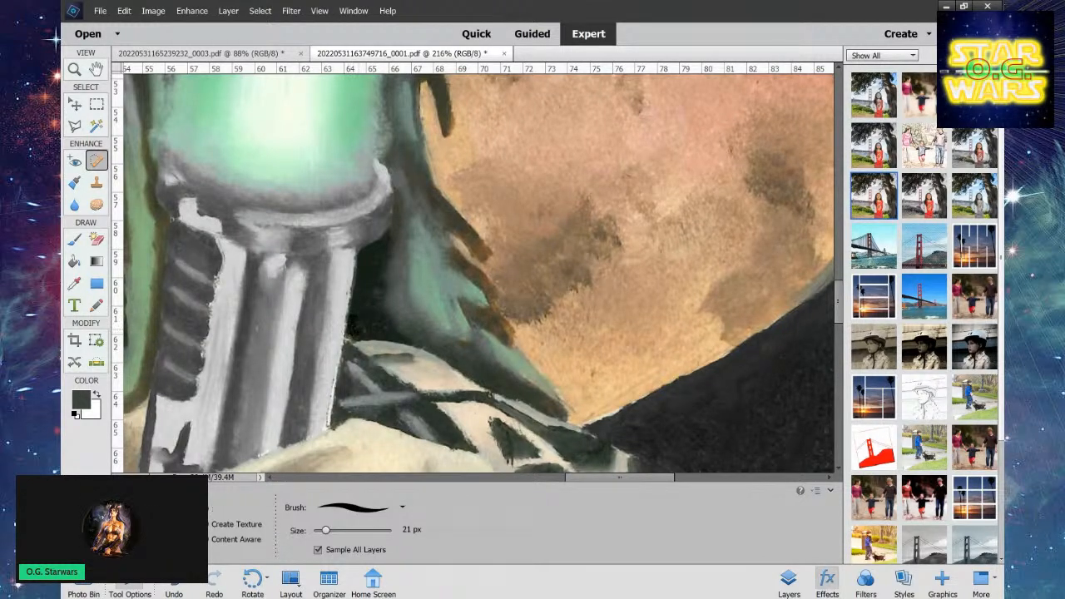
pyautogui.click(354, 333)
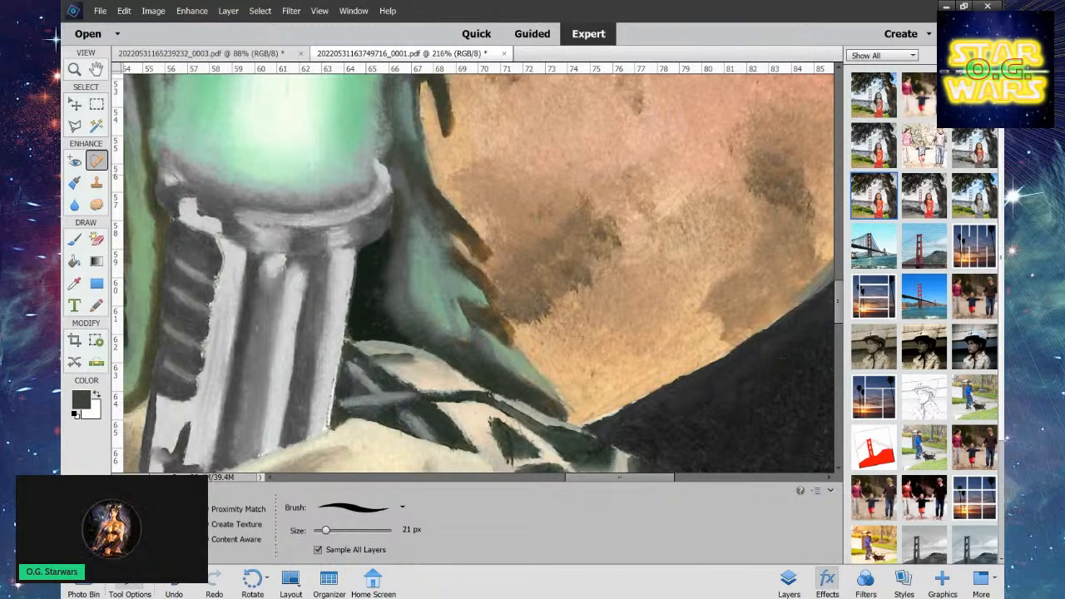
pyautogui.moveTo(221, 268); pyautogui.dragTo(203, 396)
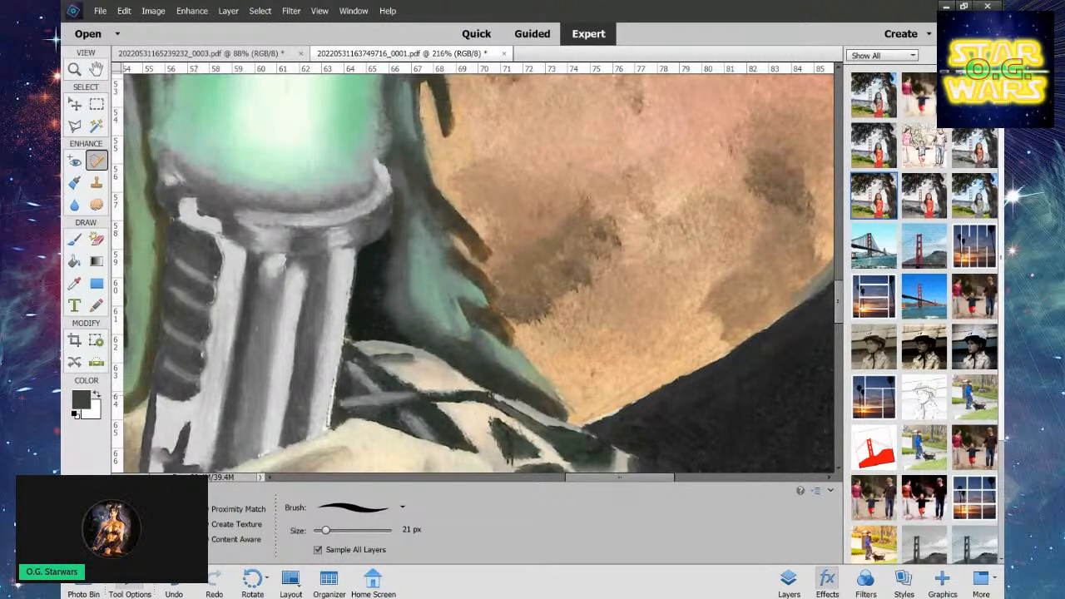
pyautogui.moveTo(222, 244)
pyautogui.mouseDown()
pyautogui.moveTo(218, 306)
pyautogui.moveTo(184, 404)
pyautogui.moveTo(158, 405)
pyautogui.mouseUp()
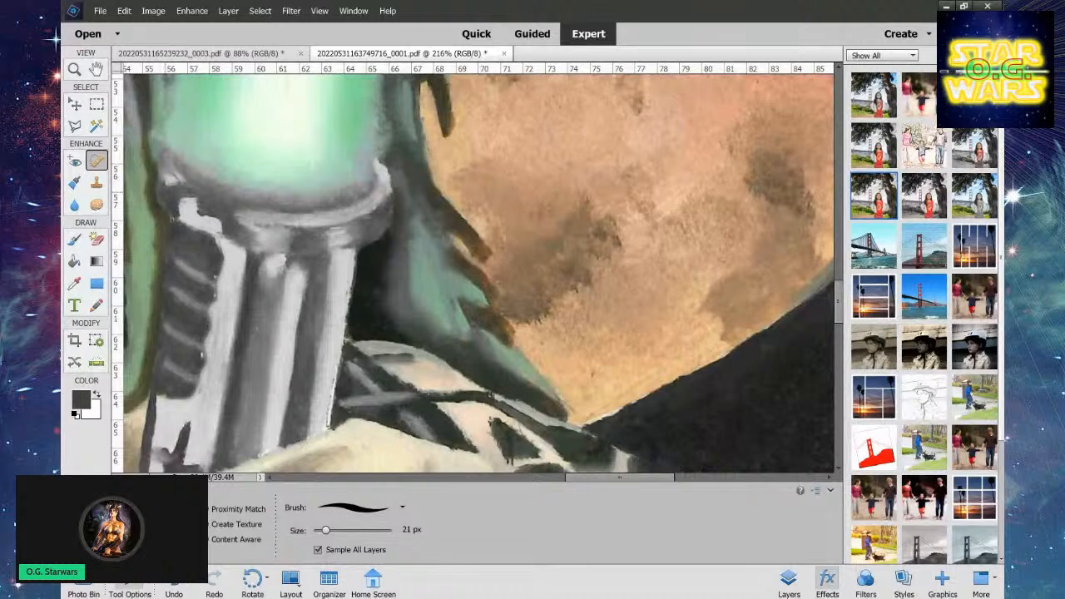
pyautogui.press('i')
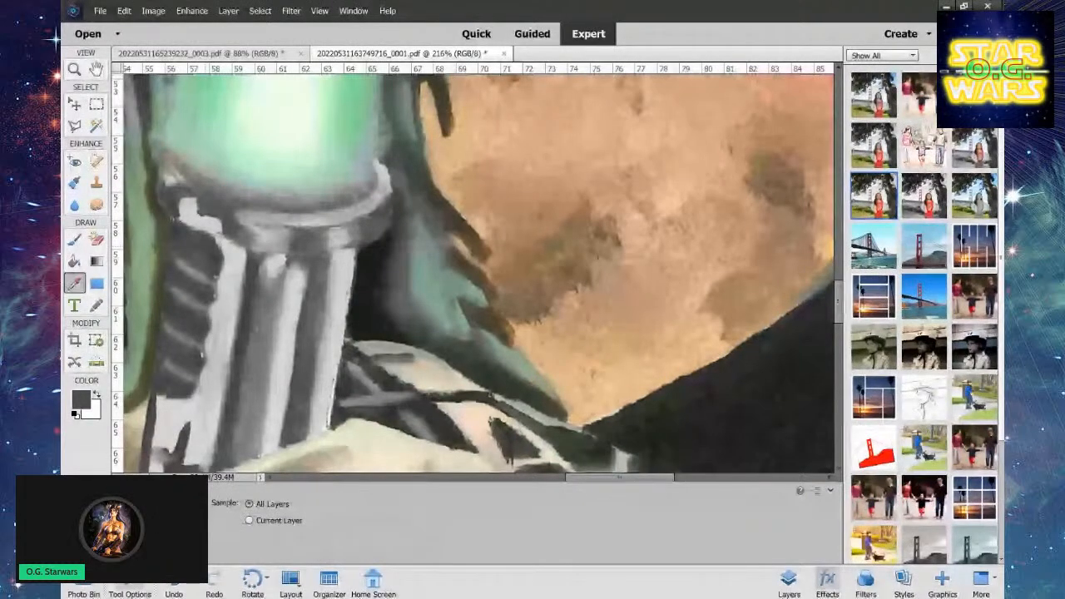
pyautogui.press('b')
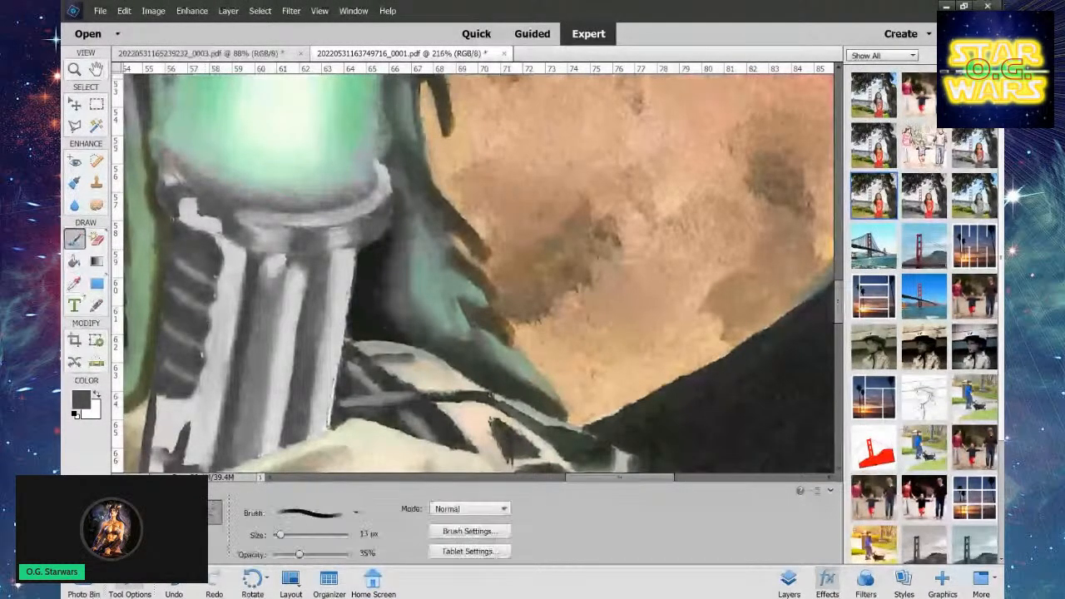
pyautogui.press('n')
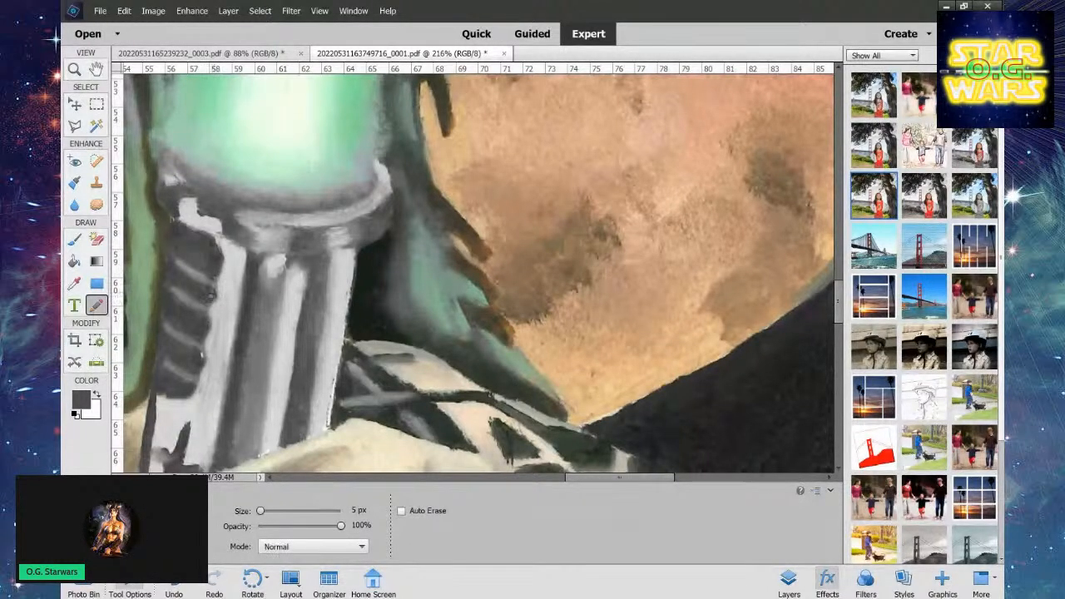
pyautogui.hotkey('ctrl', 'z')
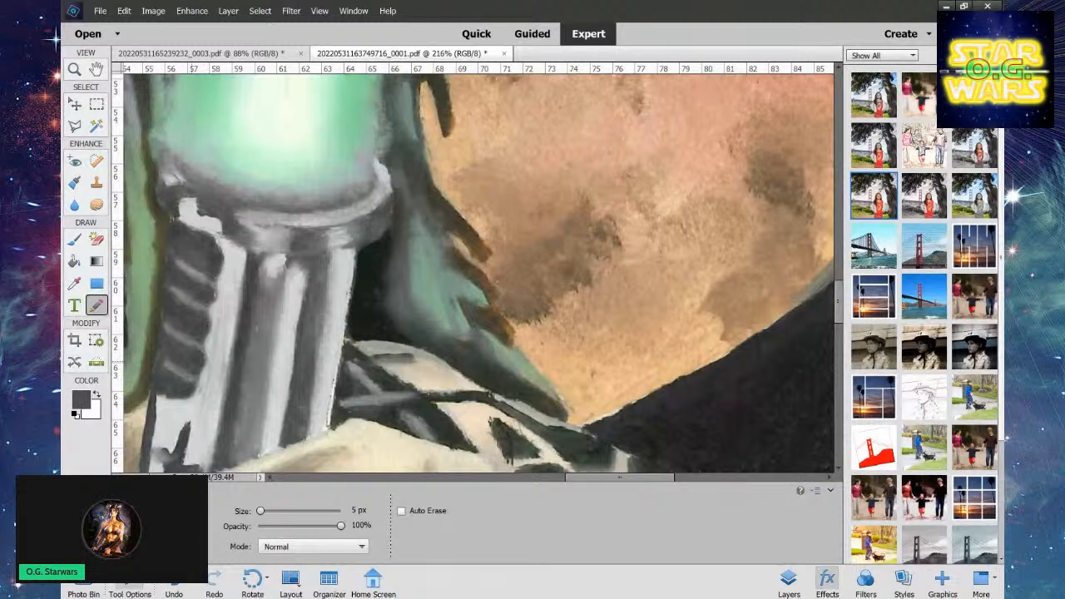
# Sample a grey from the hilt's ribbed grip, try healing its upper ribs with the 21 px Spot Healing Brush, and undo the stroke.
pyautogui.click(74, 283)
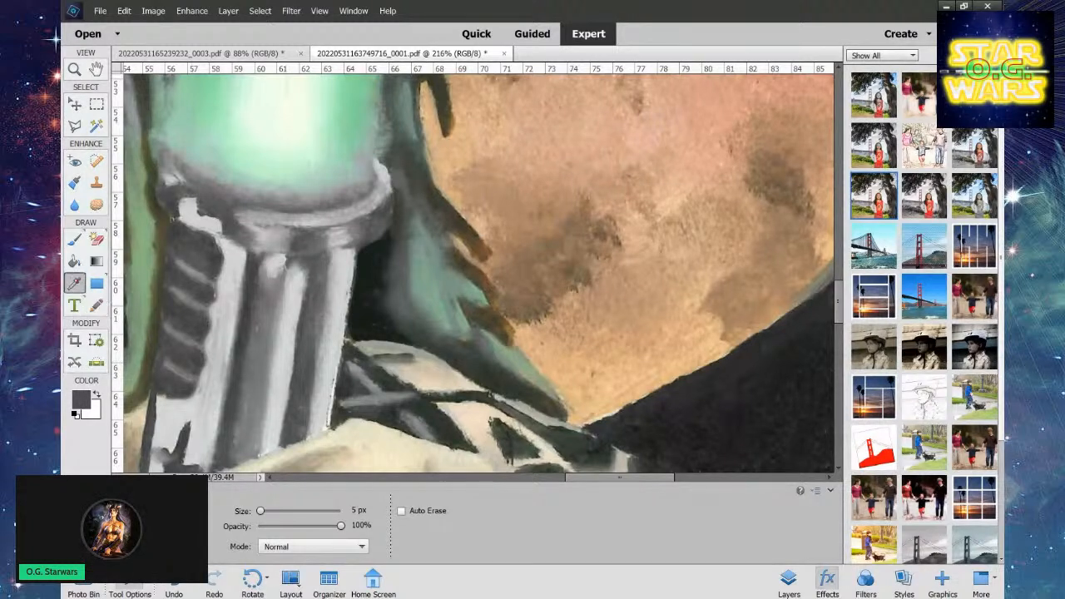
pyautogui.click(200, 251)
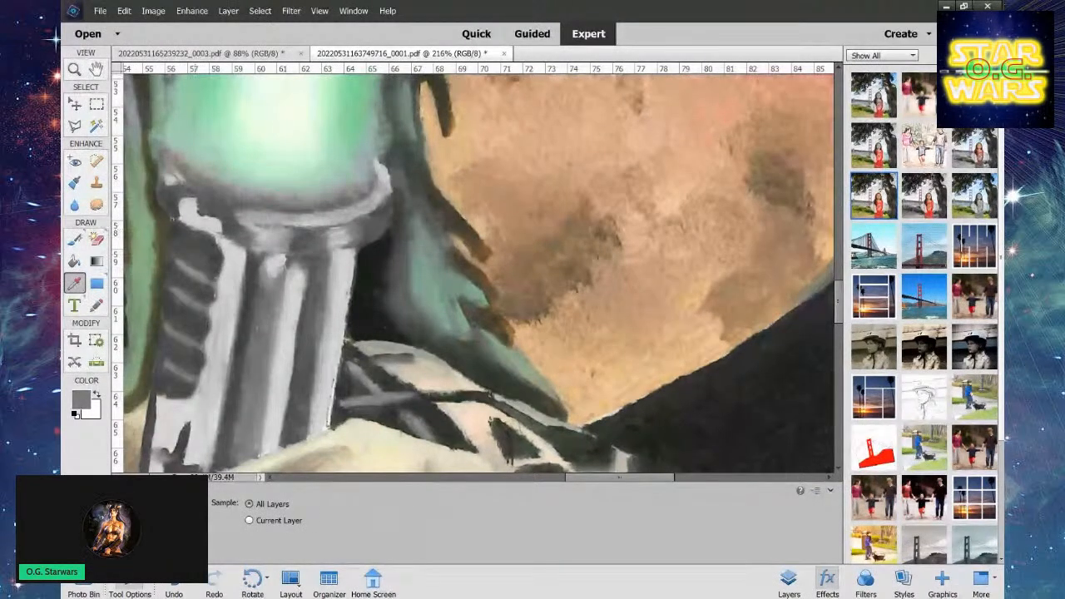
pyautogui.click(97, 239)
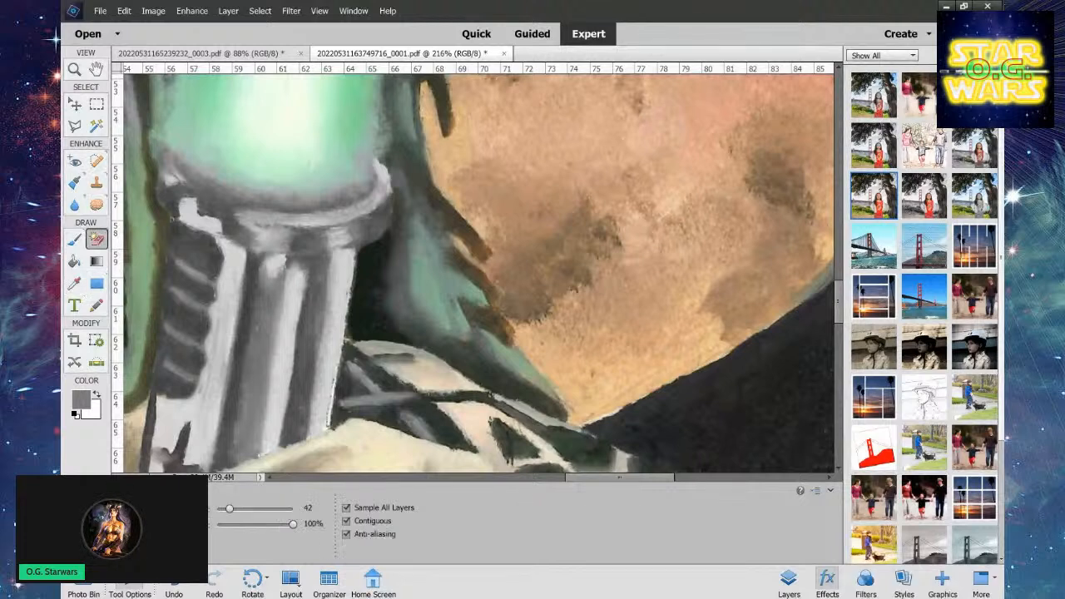
pyautogui.click(97, 160)
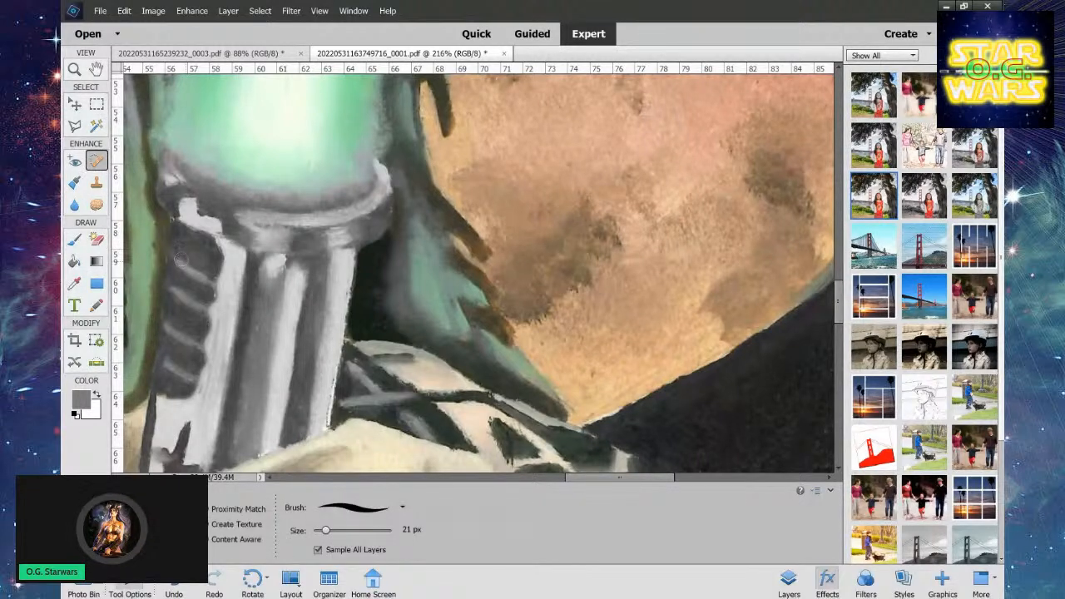
pyautogui.moveTo(179, 261); pyautogui.dragTo(210, 281)
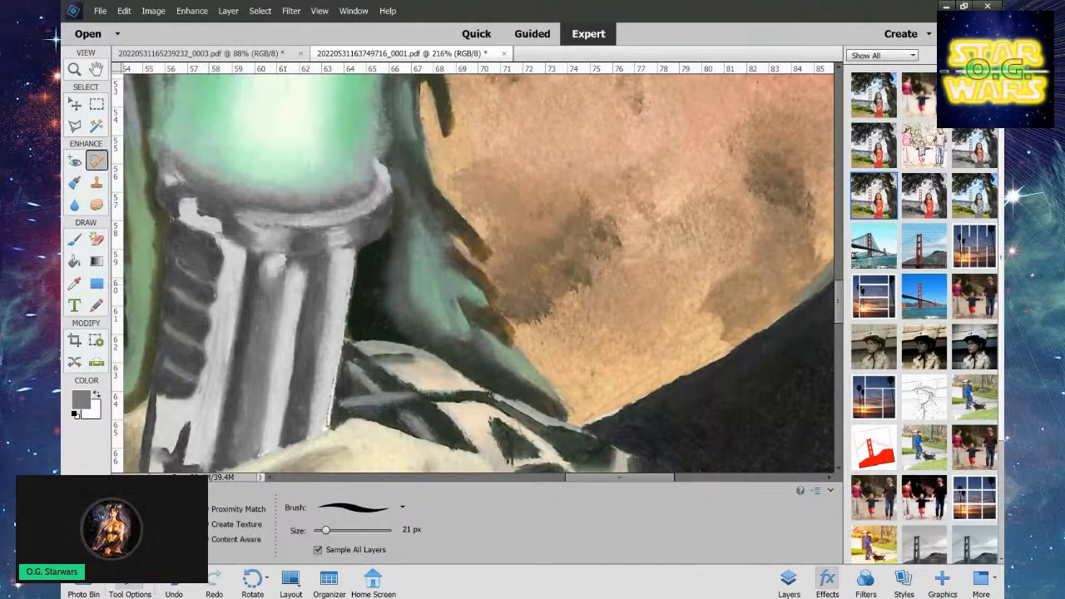
pyautogui.hotkey('ctrl', 'z')
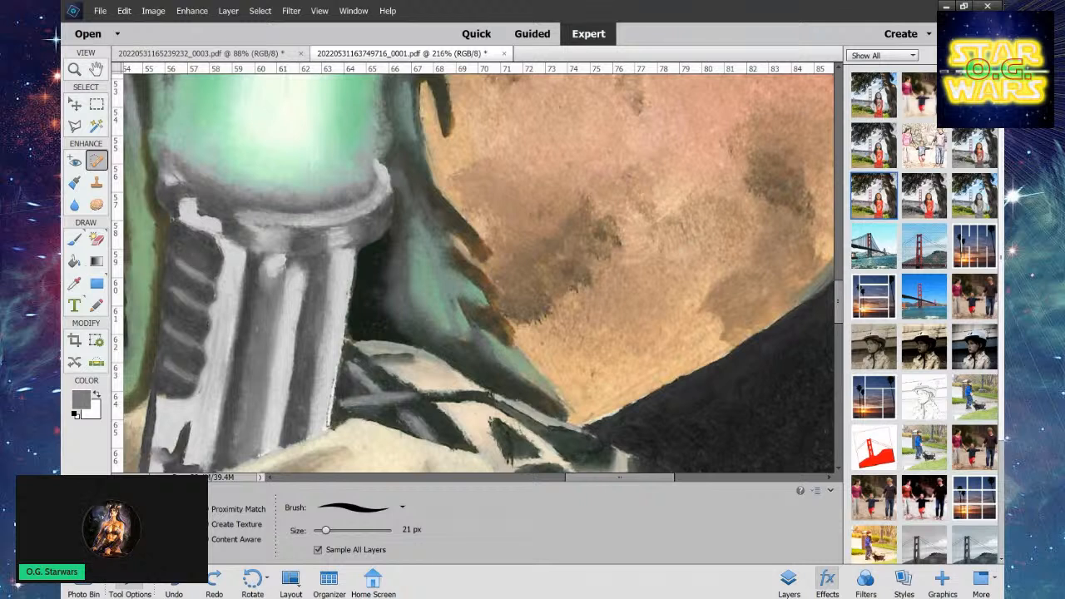
# Heal the specks around the hilt's collar and on the tops of the metal bars with the 21 px Spot Healing Brush.
pyautogui.click(73, 239)
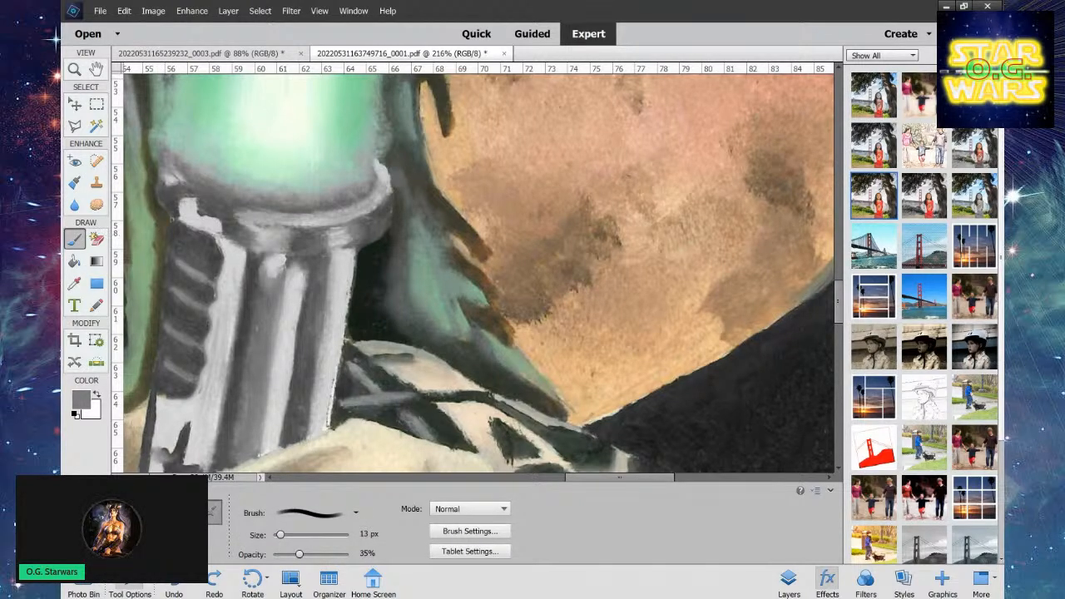
pyautogui.click(96, 160)
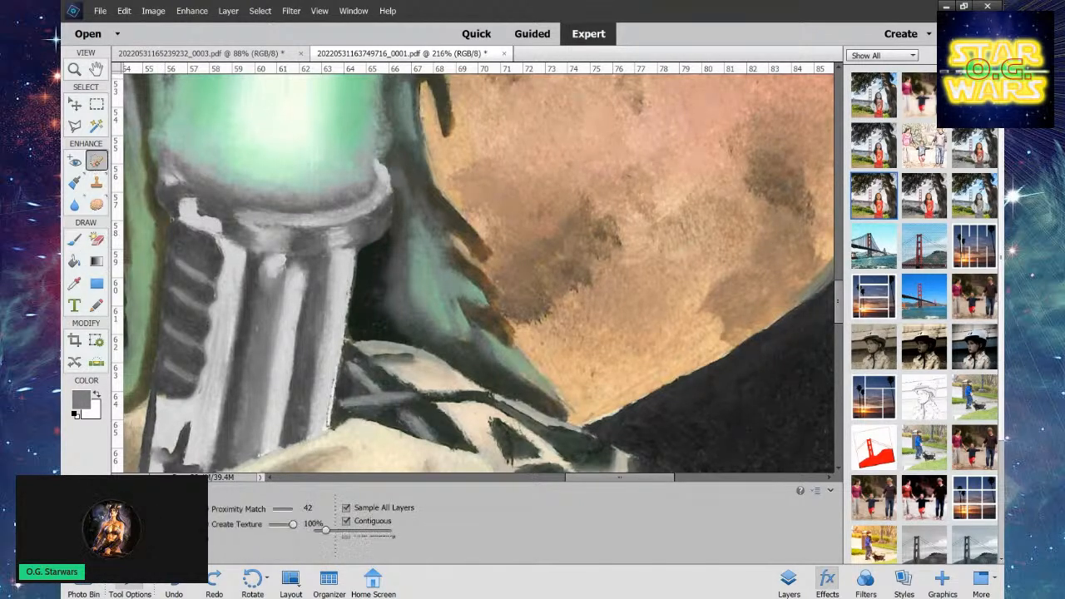
pyautogui.click(169, 219)
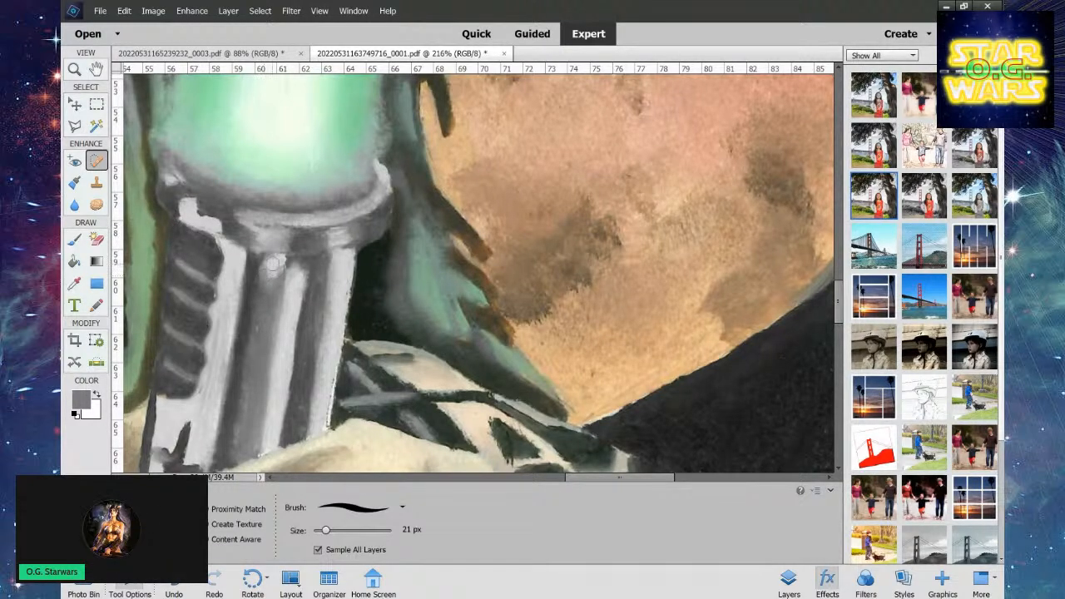
pyautogui.click(285, 262)
pyautogui.moveTo(285, 262)
pyautogui.mouseDown()
pyautogui.moveTo(312, 268)
pyautogui.moveTo(312, 293)
pyautogui.moveTo(310, 266)
pyautogui.moveTo(312, 288)
pyautogui.mouseUp()
pyautogui.click(324, 237)
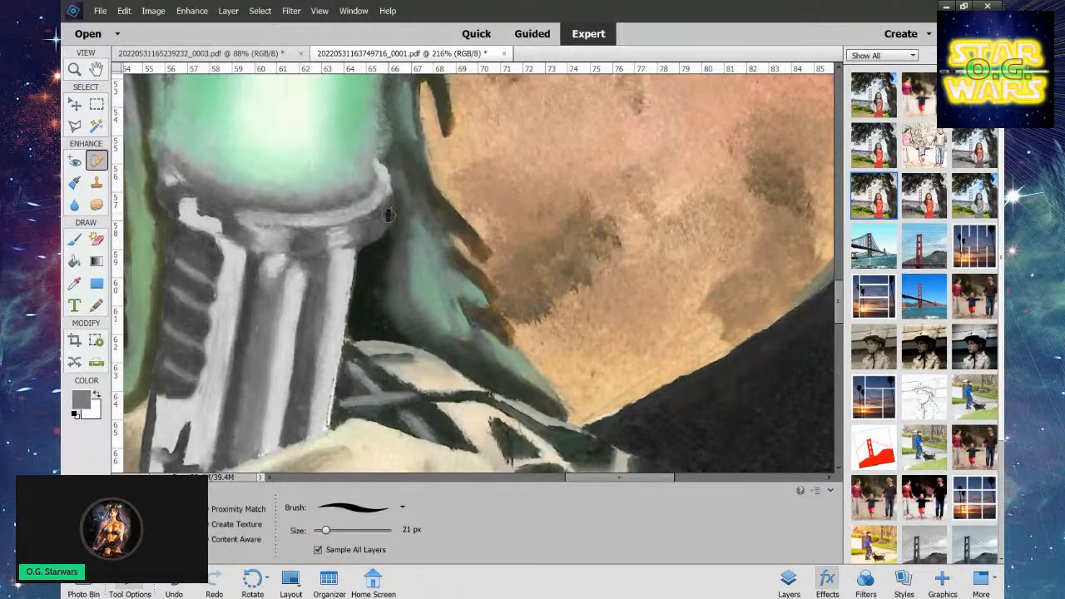
pyautogui.click(347, 270)
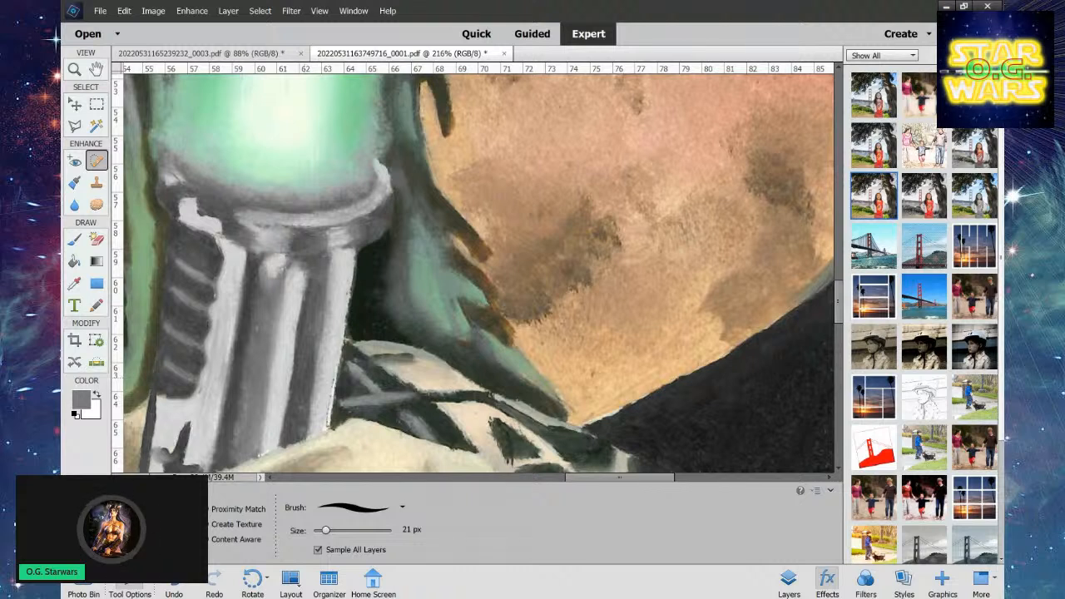
# Sample the light grey of the hilt's outer bar and repaint its edge beside the dark gap with the 13 px brush at 35% opacity.
pyautogui.click(76, 283)
pyautogui.click(336, 348)
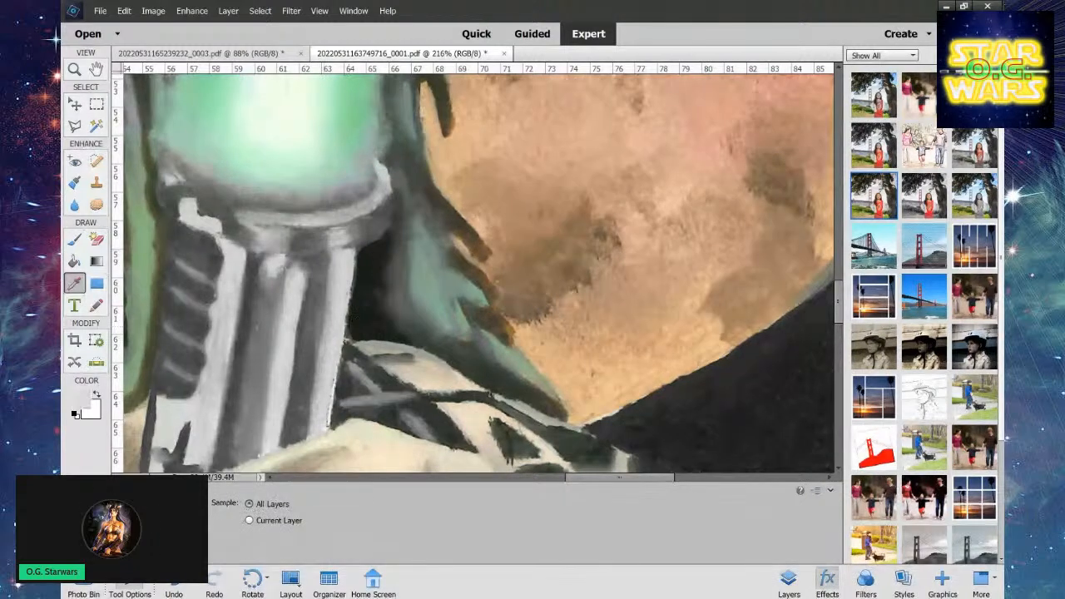
pyautogui.press('b')
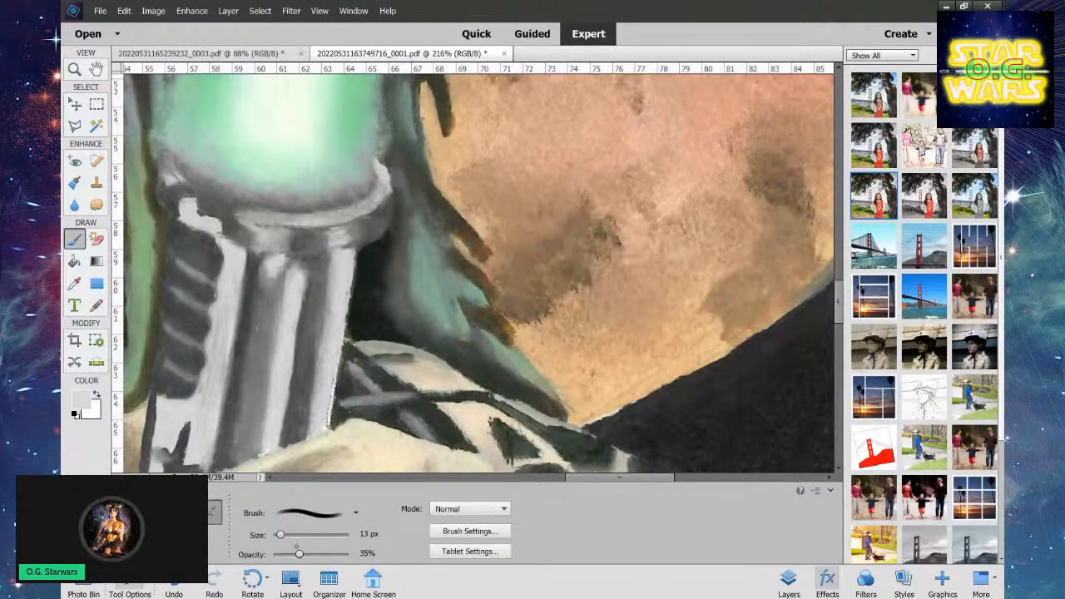
pyautogui.moveTo(353, 251); pyautogui.dragTo(337, 404)
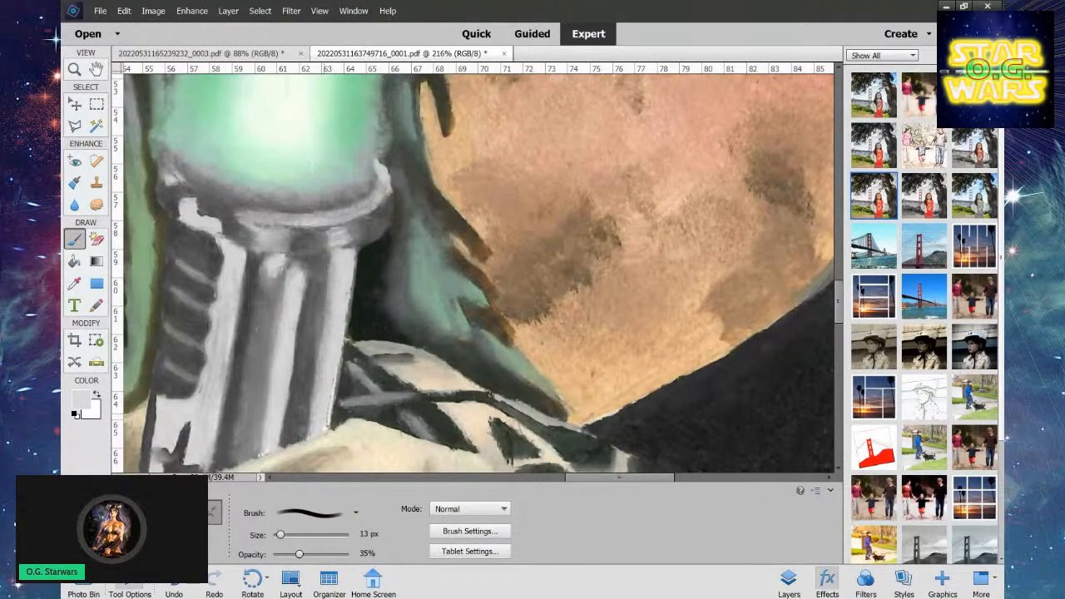
pyautogui.moveTo(345, 286); pyautogui.dragTo(341, 333)
pyautogui.hotkey('ctrl', 'z')
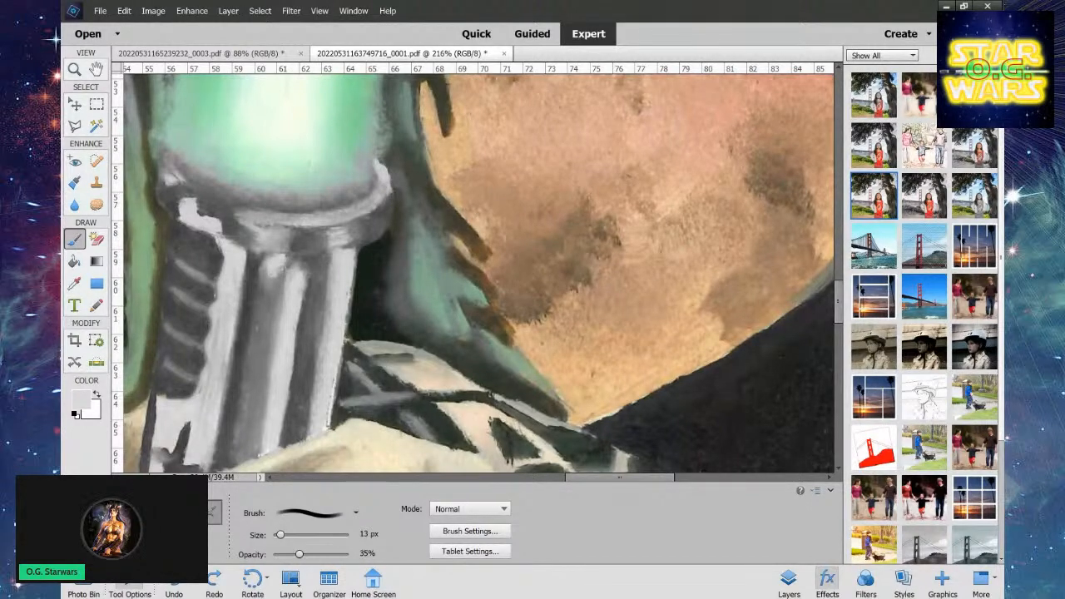
pyautogui.press('i')
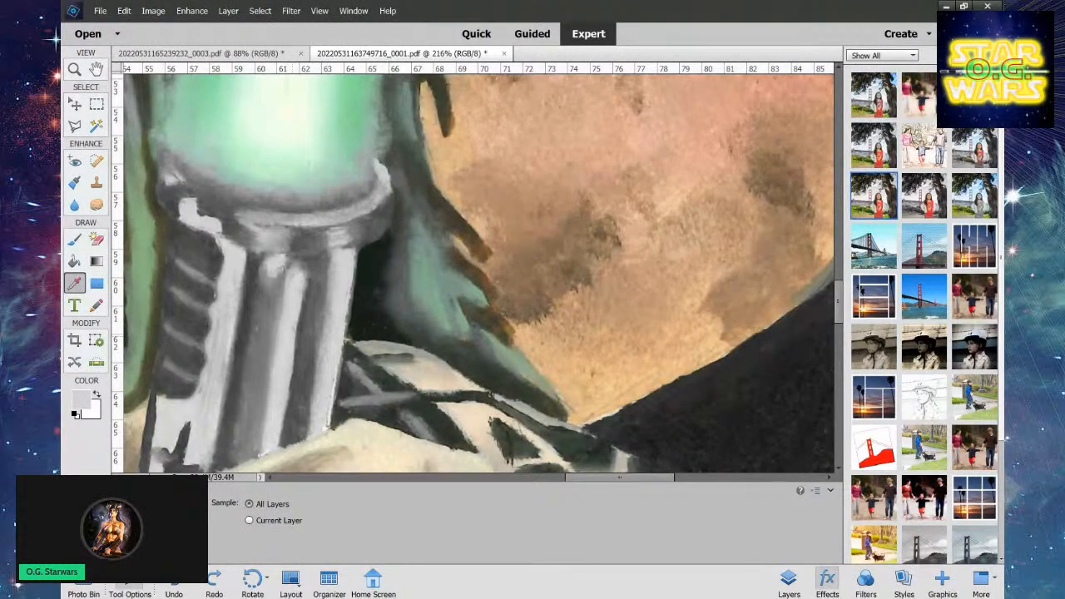
pyautogui.click(75, 239)
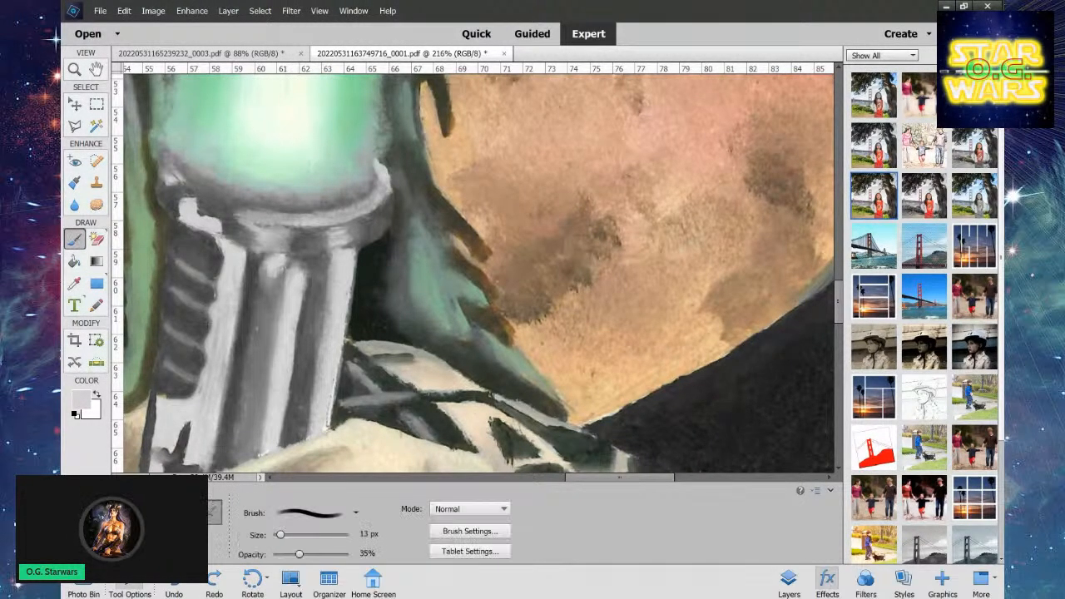
pyautogui.moveTo(334, 380); pyautogui.dragTo(327, 411)
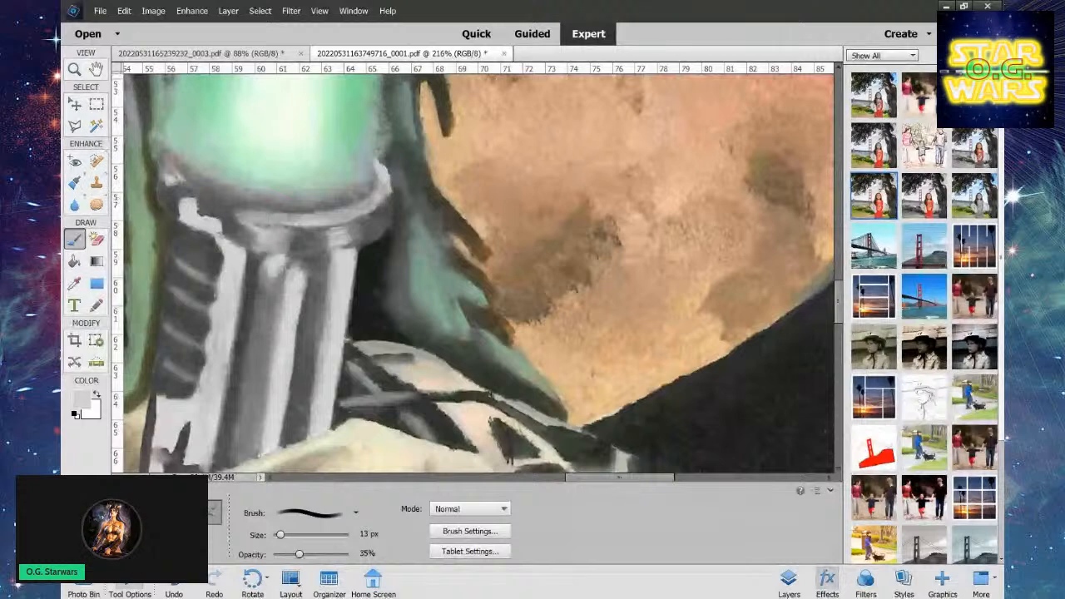
# Smooth the dark groove between the hilt's light bars with the 21 px Spot Healing Brush.
pyautogui.press('j')
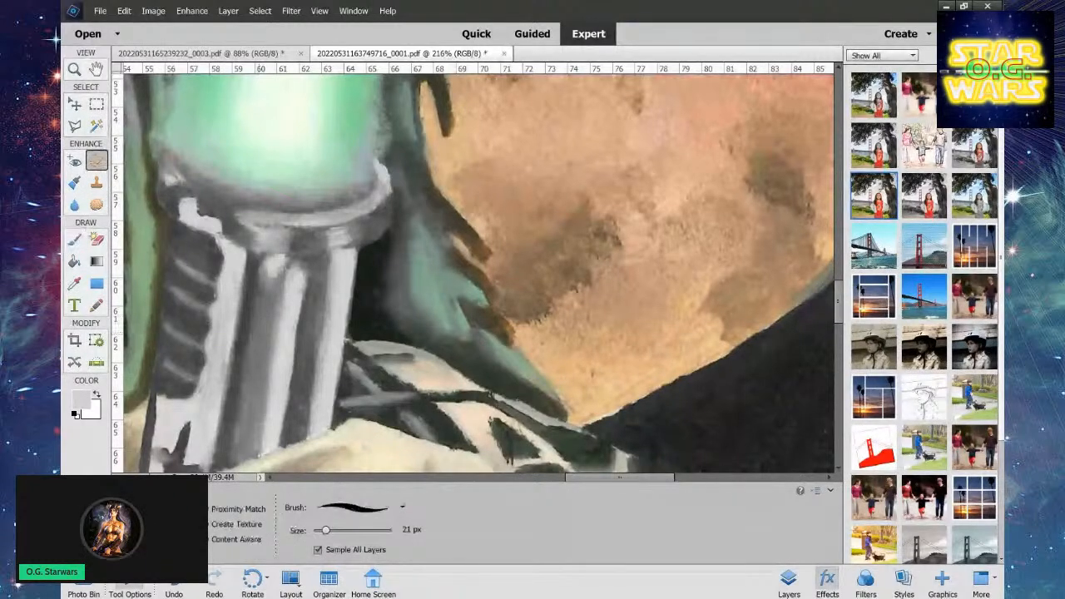
pyautogui.moveTo(252, 379)
pyautogui.mouseDown()
pyautogui.moveTo(234, 448)
pyautogui.moveTo(259, 329)
pyautogui.mouseUp()
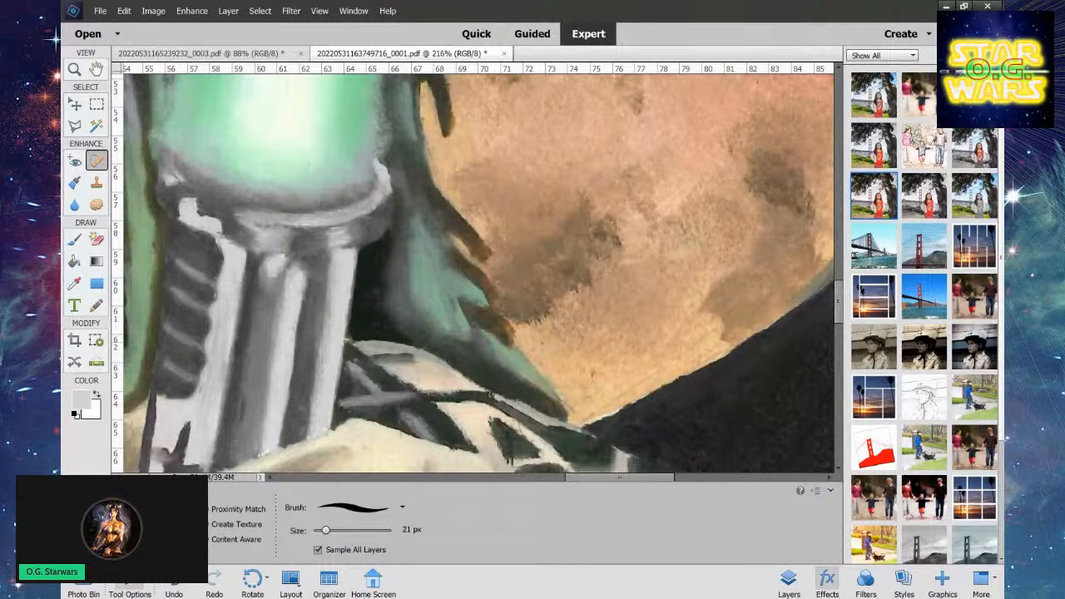
pyautogui.moveTo(244, 399); pyautogui.dragTo(238, 445)
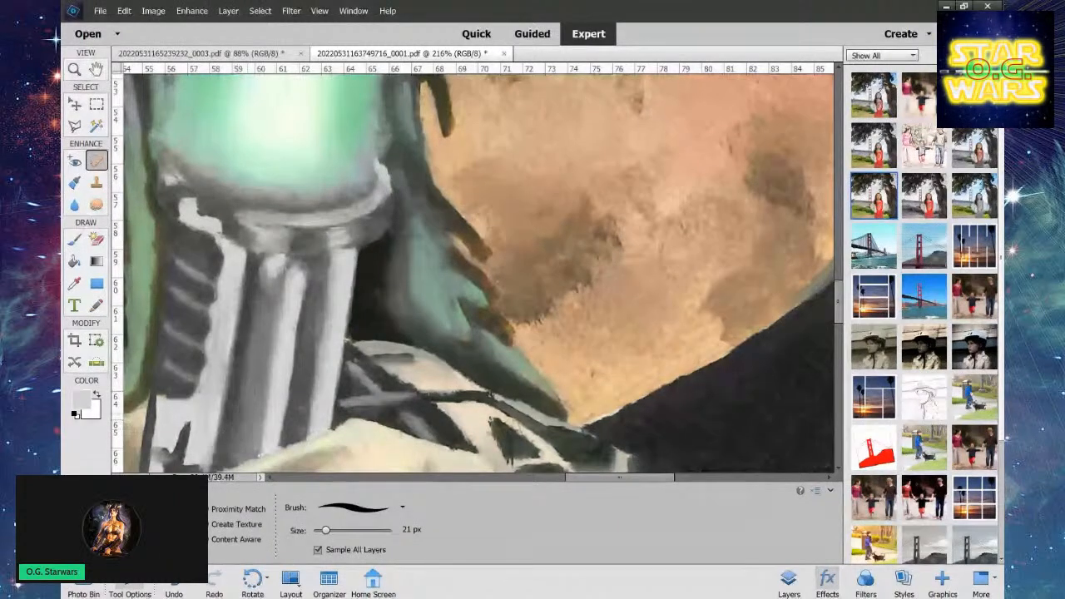
pyautogui.moveTo(244, 395); pyautogui.dragTo(241, 431)
pyautogui.moveTo(246, 386); pyautogui.dragTo(243, 433)
# Try healing spots in the groove beside the hilt's outer bar and undo the last healing strokes.
pyautogui.moveTo(298, 400)
pyautogui.mouseDown()
pyautogui.moveTo(299, 425)
pyautogui.moveTo(314, 279)
pyautogui.moveTo(300, 399)
pyautogui.mouseUp()
pyautogui.moveTo(315, 263)
pyautogui.mouseDown()
pyautogui.moveTo(311, 305)
pyautogui.moveTo(319, 260)
pyautogui.mouseUp()
pyautogui.hotkey('ctrl', 'z')
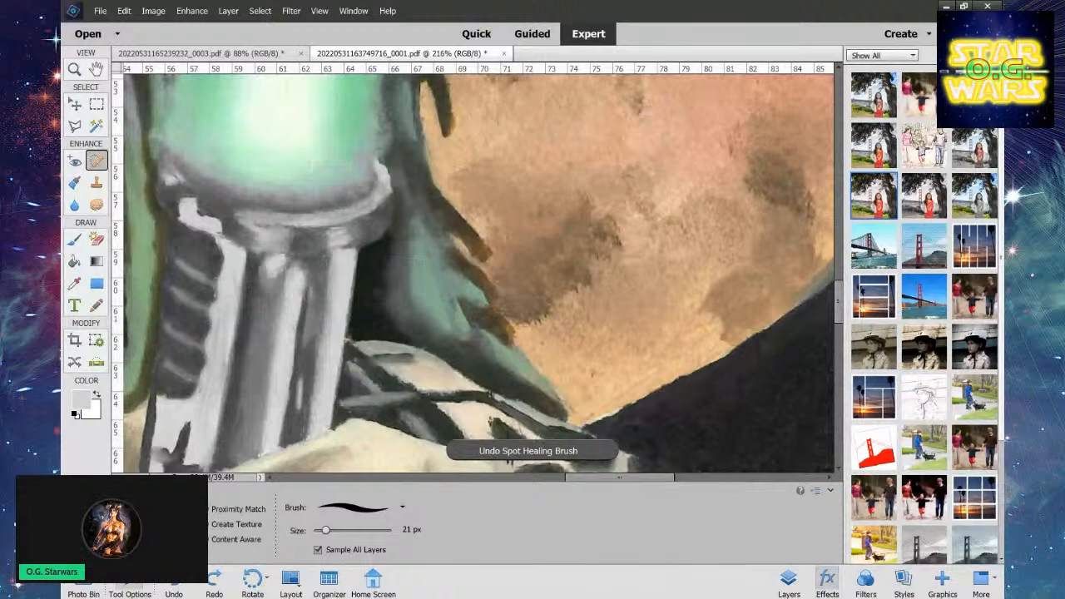
pyautogui.hotkey('ctrl', 'z')
pyautogui.hotkey('ctrl', 'z')
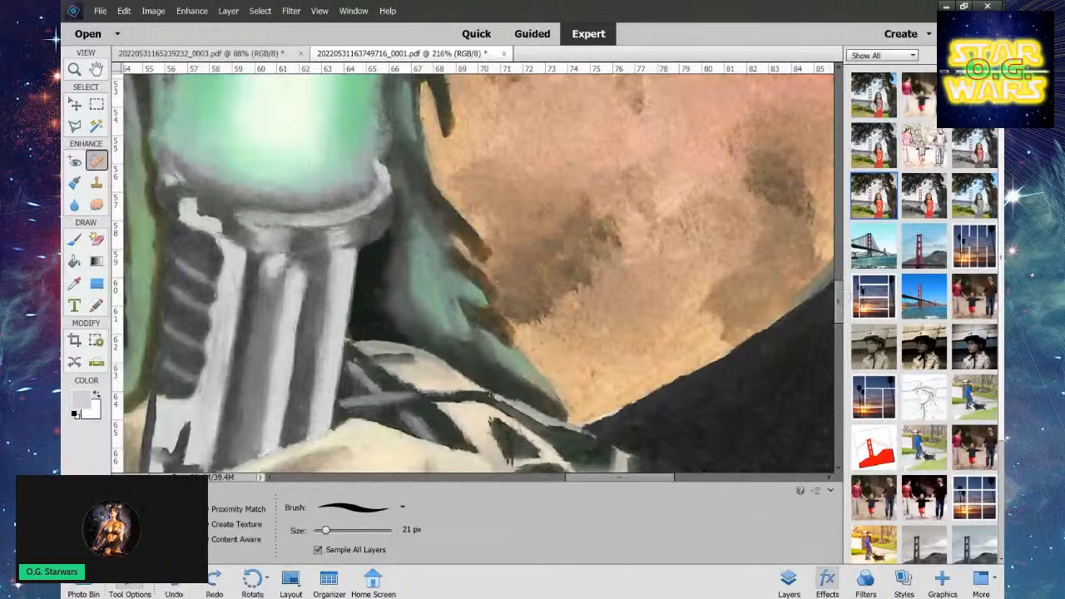
# Heal the specks on the figure's forehead just above the brows with the 21 px Spot Healing Brush.
pyautogui.moveTo(867, 302); pyautogui.dragTo(826, 318)
pyautogui.press('z')
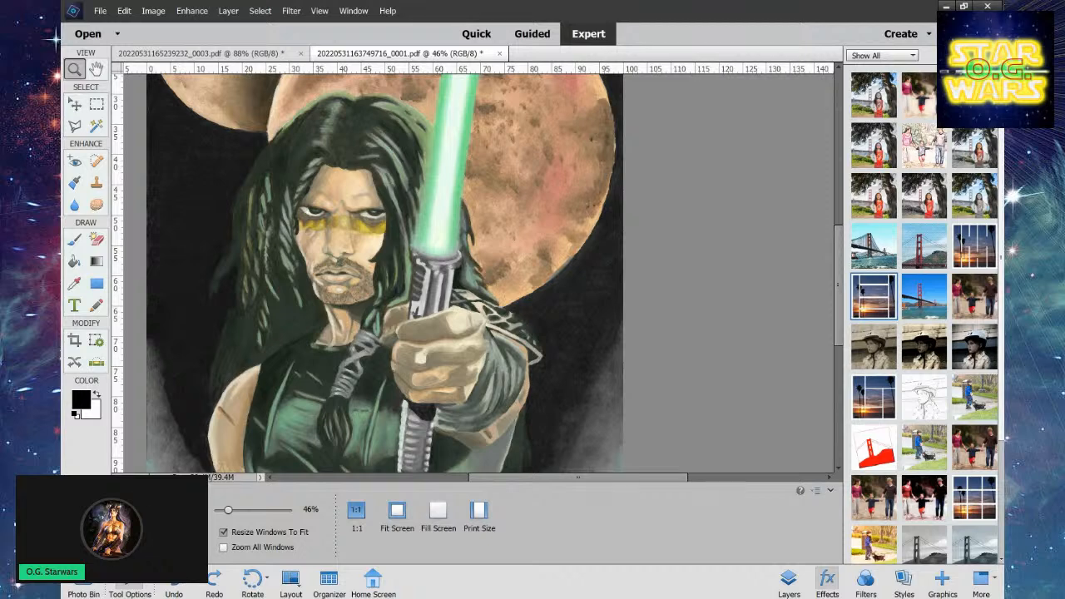
pyautogui.moveTo(228, 509); pyautogui.dragTo(223, 509)
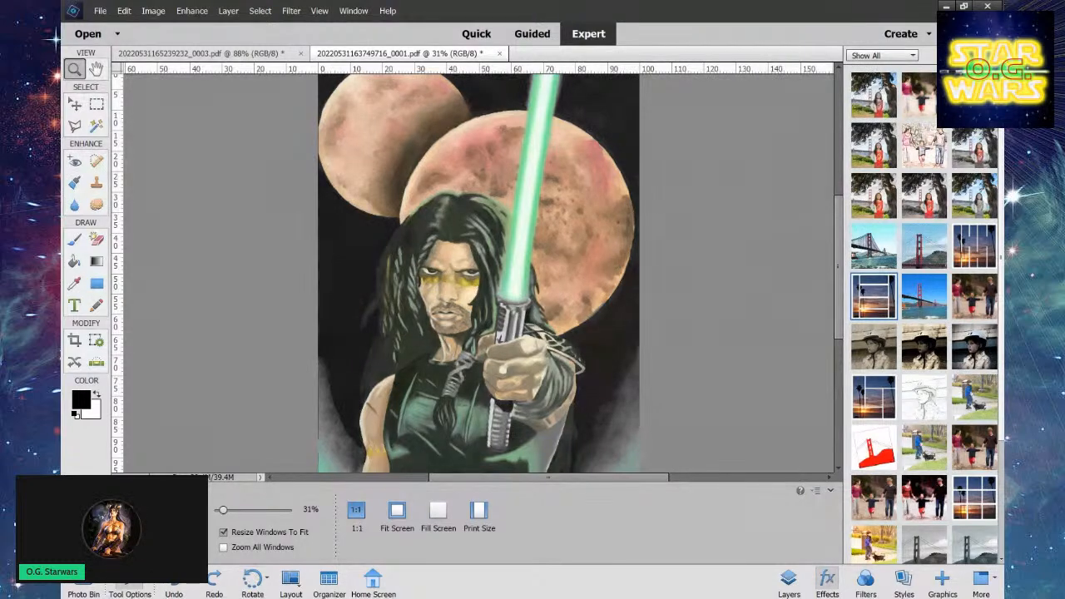
pyautogui.click(97, 160)
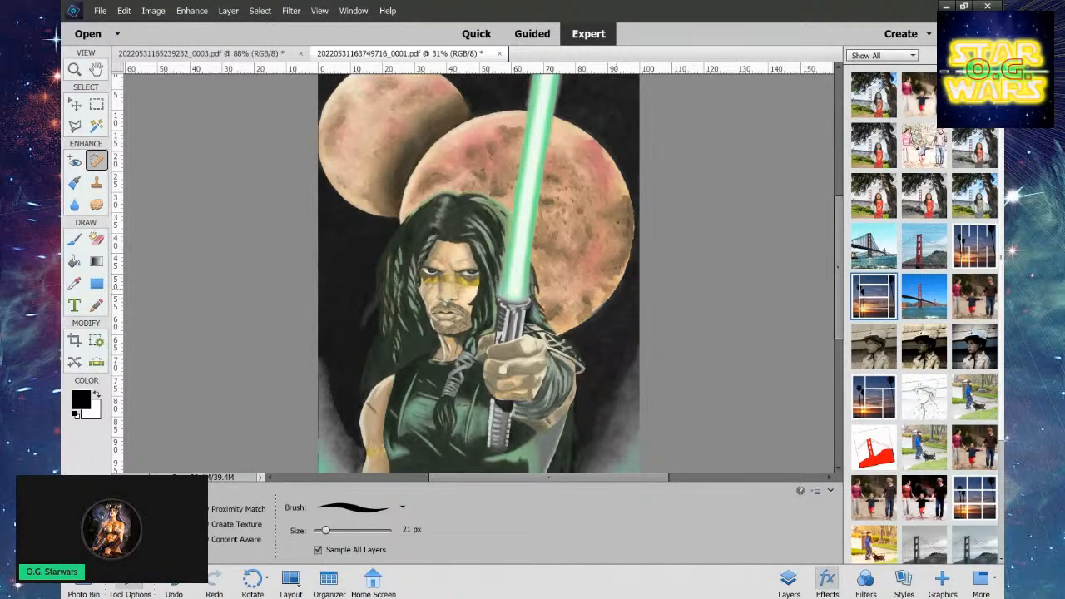
pyautogui.click(74, 69)
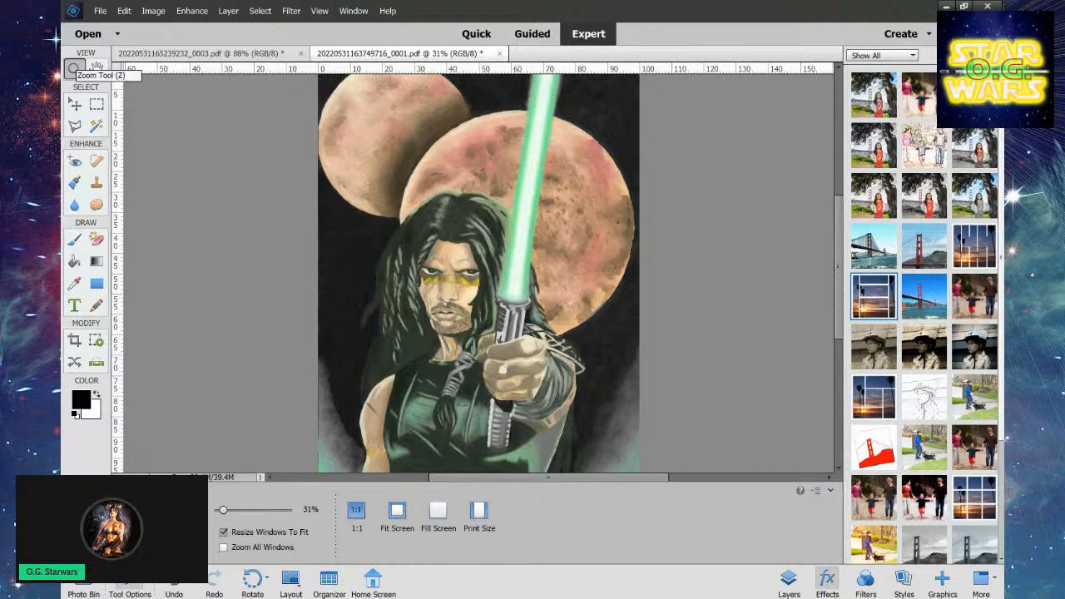
pyautogui.moveTo(222, 509); pyautogui.dragTo(238, 511)
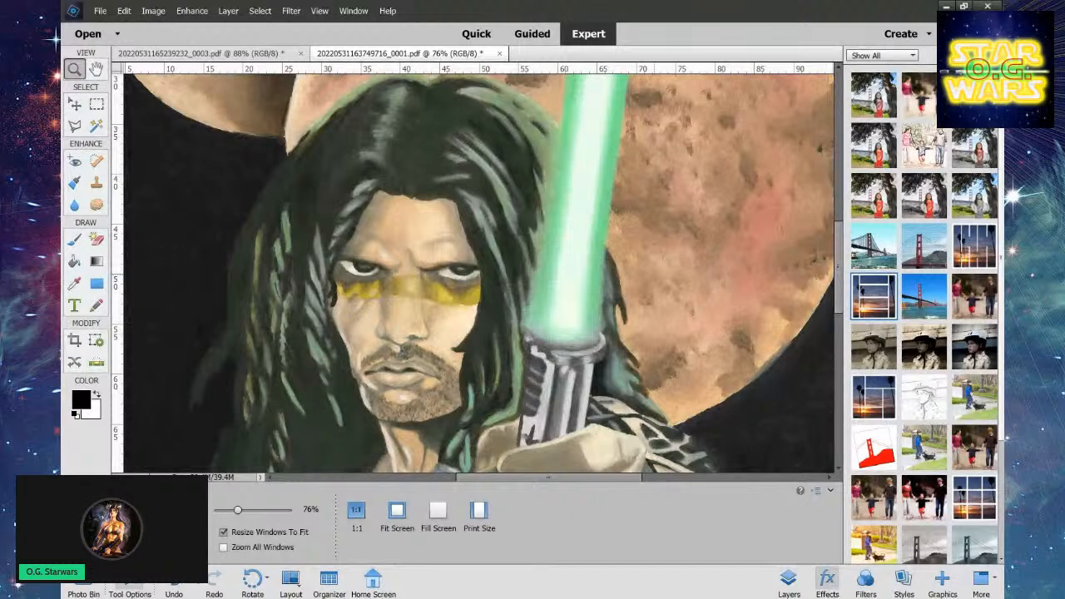
pyautogui.moveTo(238, 510); pyautogui.dragTo(244, 509)
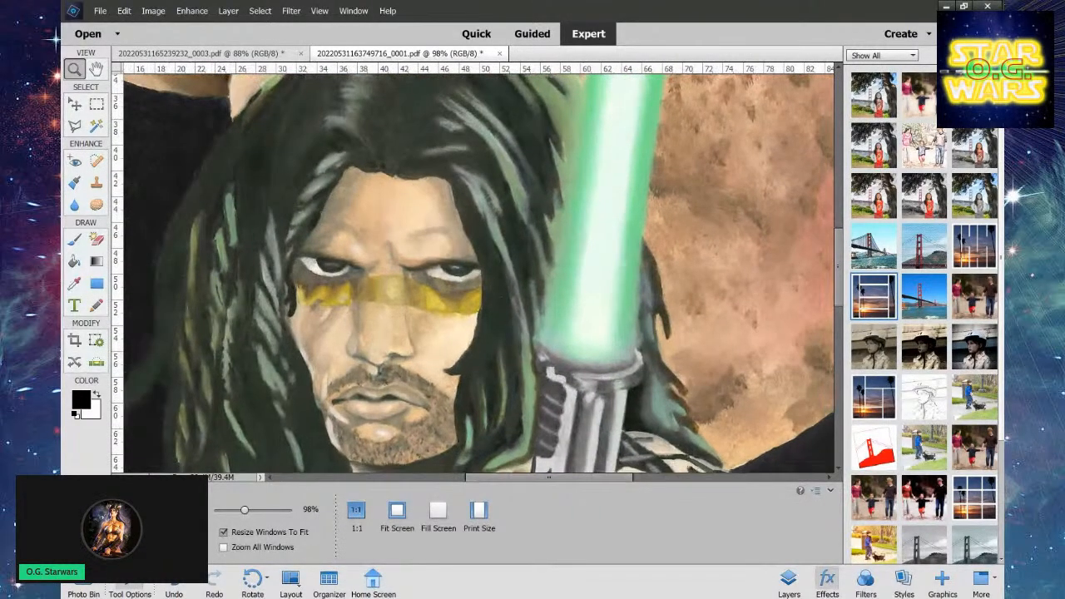
pyautogui.click(96, 161)
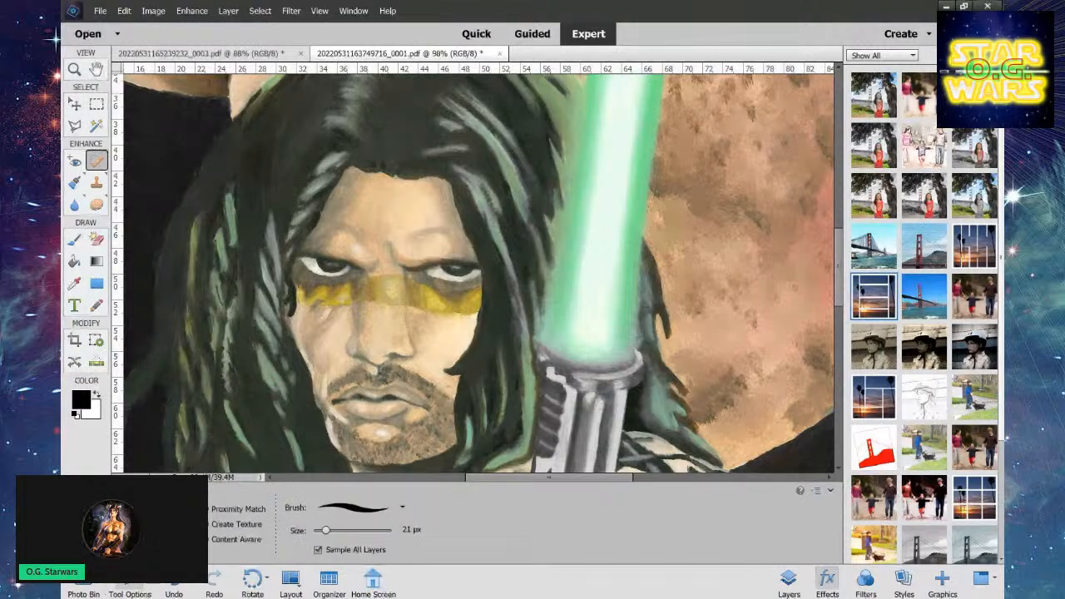
pyautogui.moveTo(400, 222); pyautogui.dragTo(399, 223)
pyautogui.click(395, 224)
pyautogui.click(392, 226)
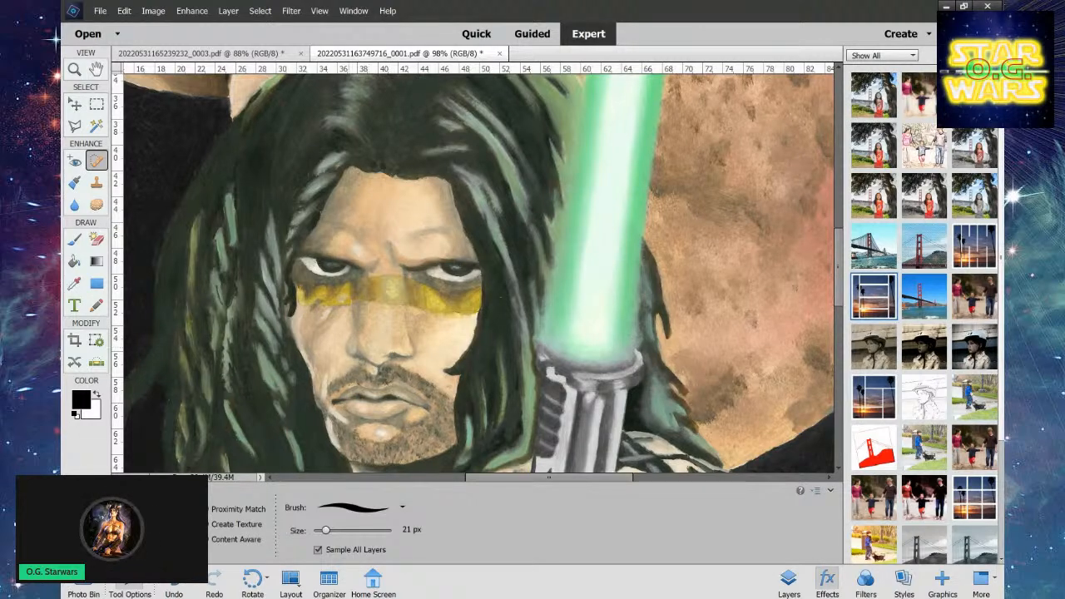
# Heal the spot at the edge of the beard and the marks in the dark area above the bare arm with the 21 px Spot Healing Brush.
pyautogui.click(447, 384)
pyautogui.scroll(-5, 479, 271)
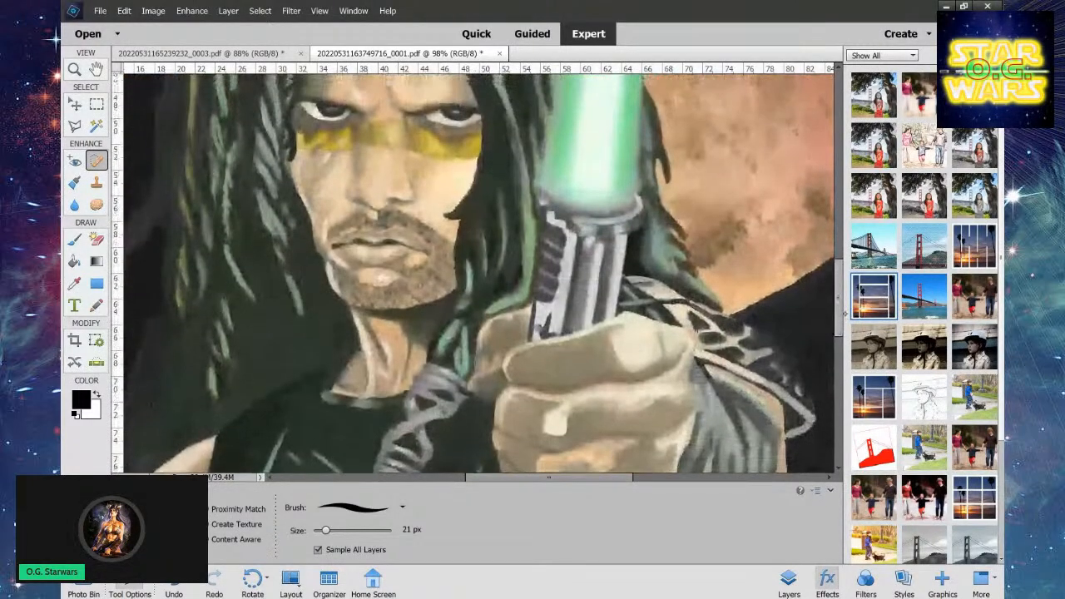
pyautogui.moveTo(847, 313); pyautogui.dragTo(849, 369)
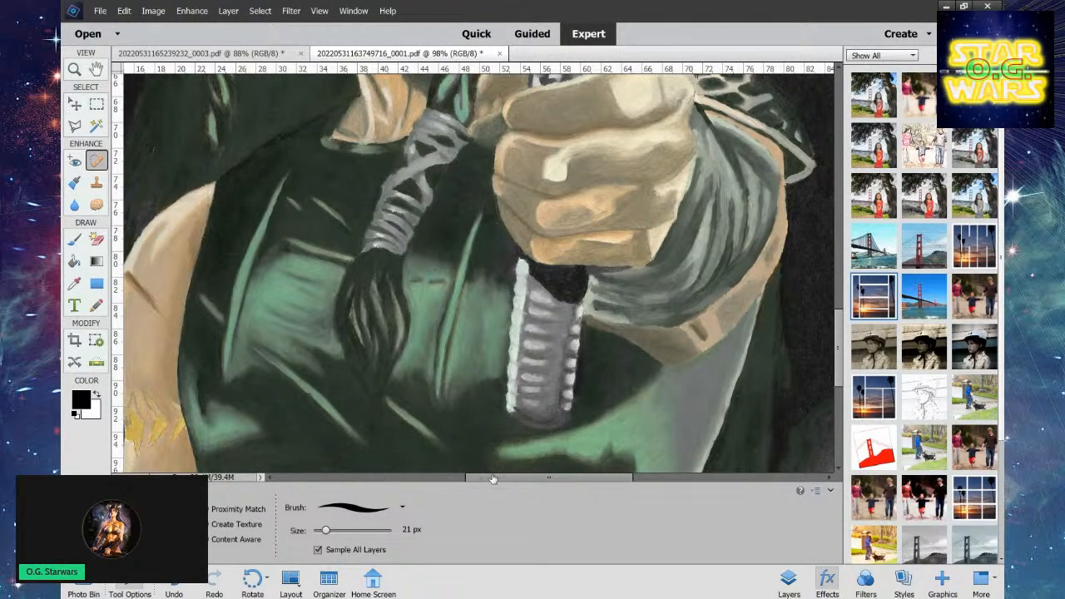
pyautogui.press('z')
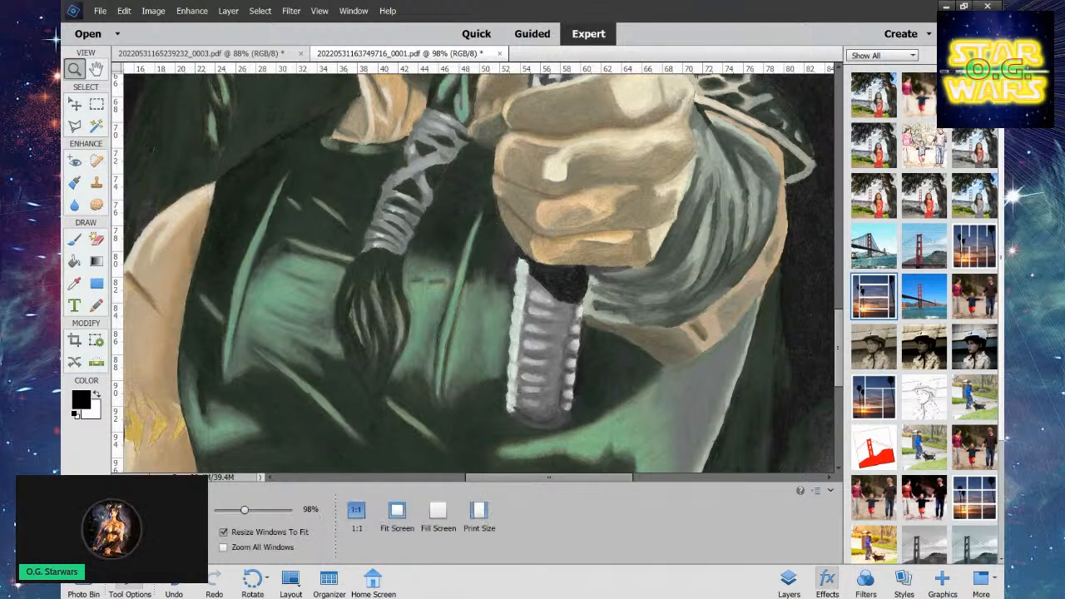
pyautogui.press('v')
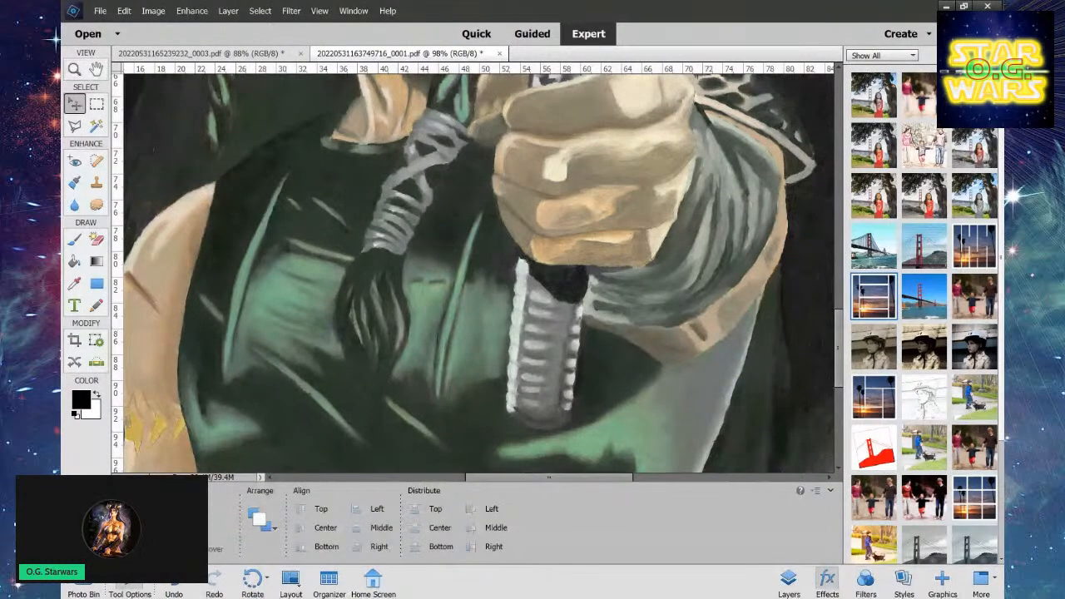
pyautogui.moveTo(548, 478); pyautogui.dragTo(522, 477)
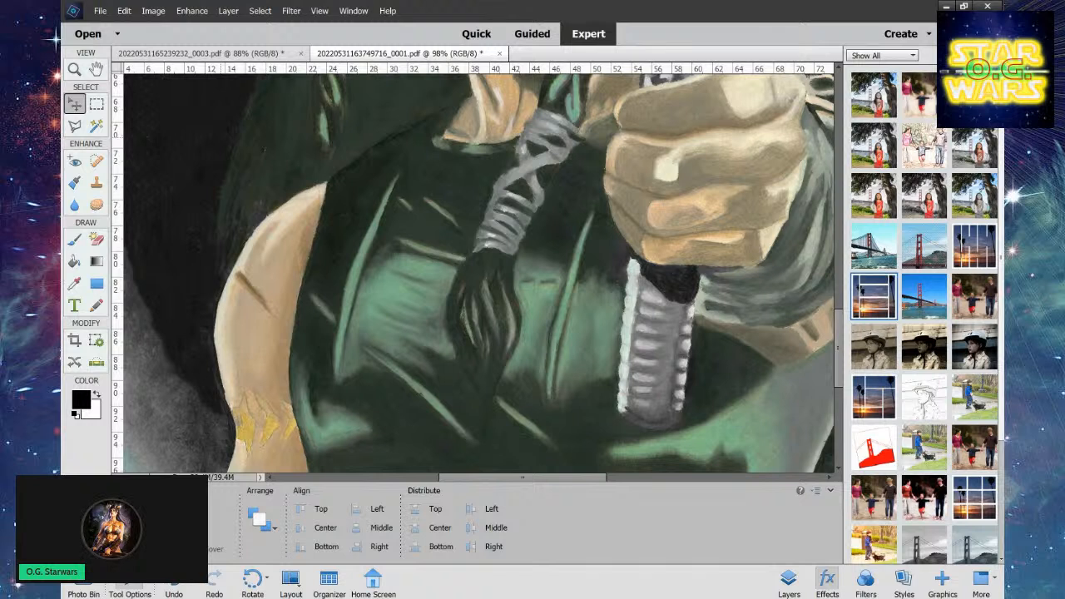
pyautogui.press('j')
pyautogui.moveTo(267, 141)
pyautogui.mouseDown()
pyautogui.moveTo(253, 220)
pyautogui.moveTo(267, 196)
pyautogui.mouseUp()
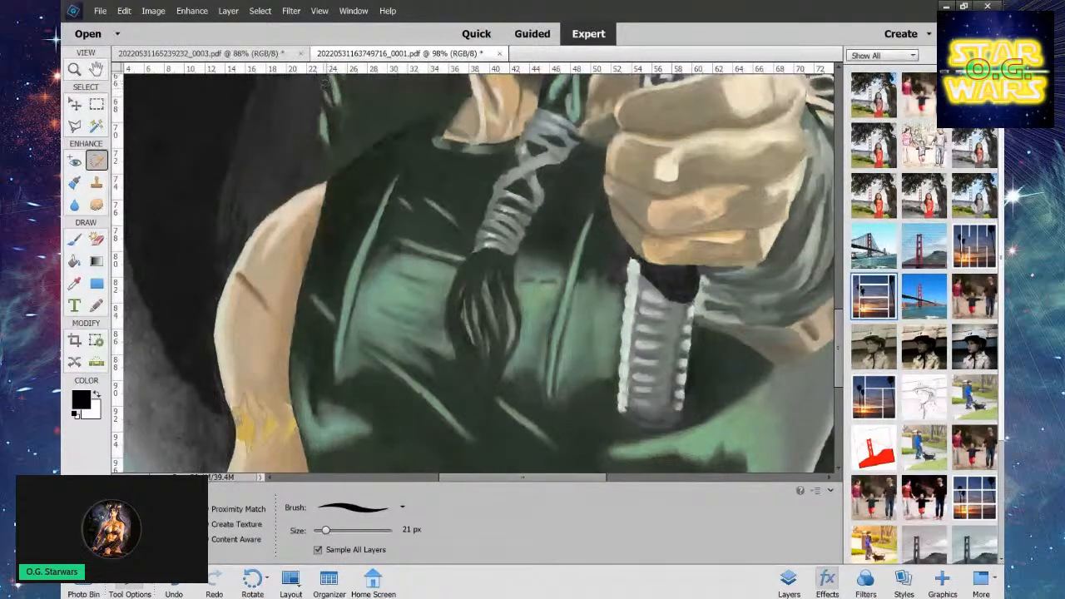
pyautogui.moveTo(342, 84); pyautogui.dragTo(329, 155)
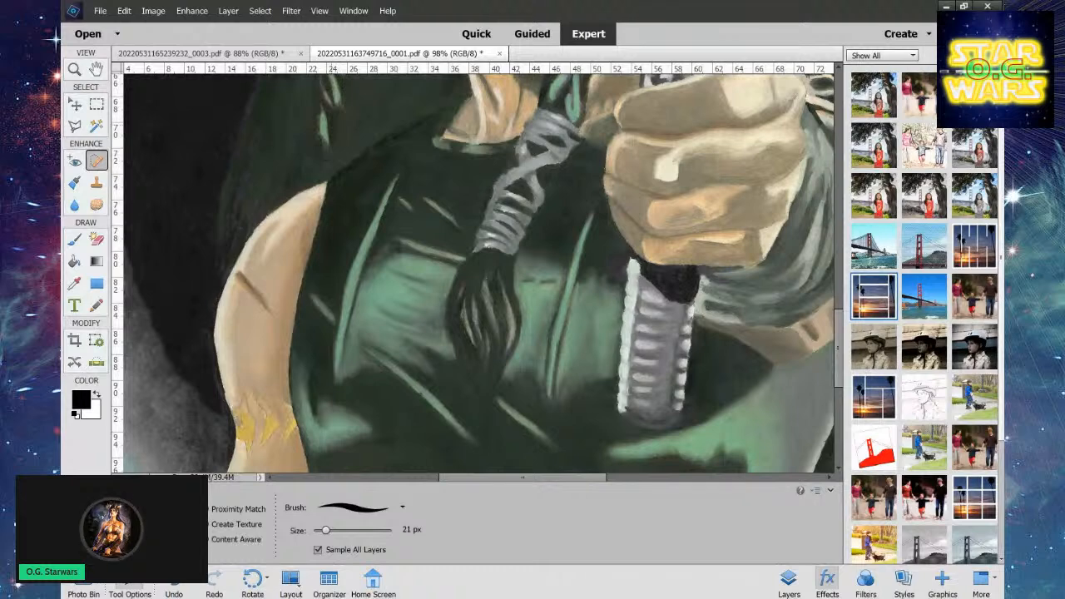
pyautogui.moveTo(345, 114)
pyautogui.mouseDown()
pyautogui.moveTo(340, 141)
pyautogui.moveTo(342, 97)
pyautogui.mouseUp()
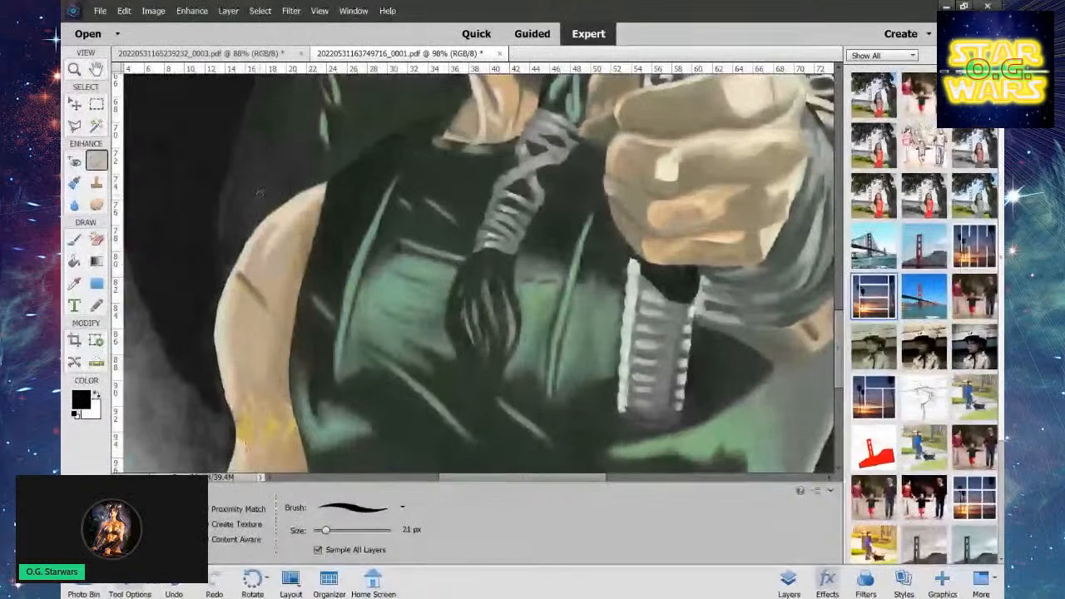
pyautogui.moveTo(264, 193); pyautogui.dragTo(241, 230)
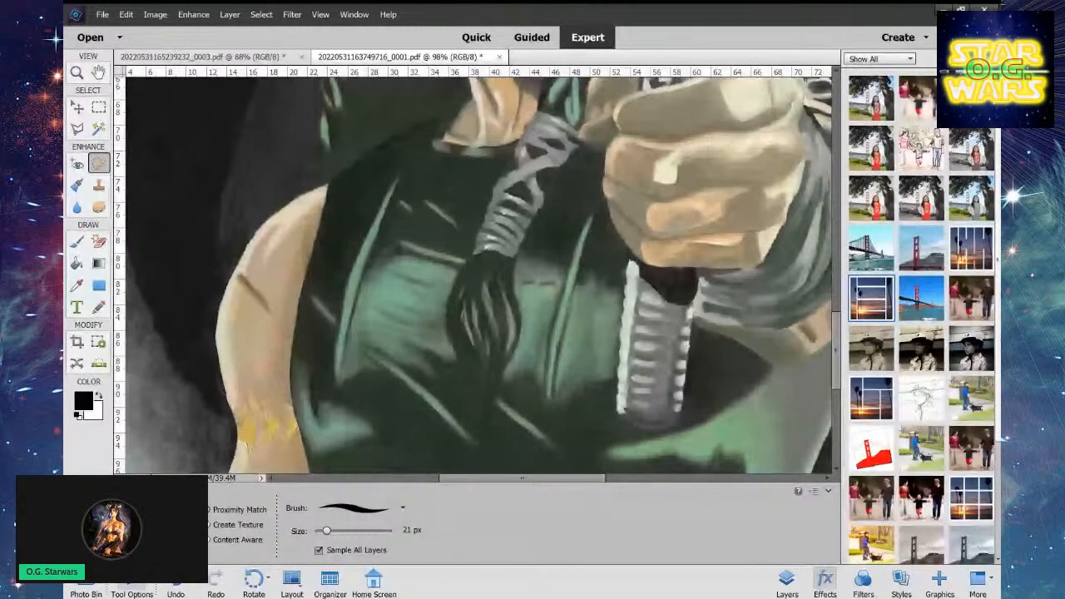
# Sample the yellow of the figure's armband for the 5 px Pencil and undo the last edit.
pyautogui.press('i')
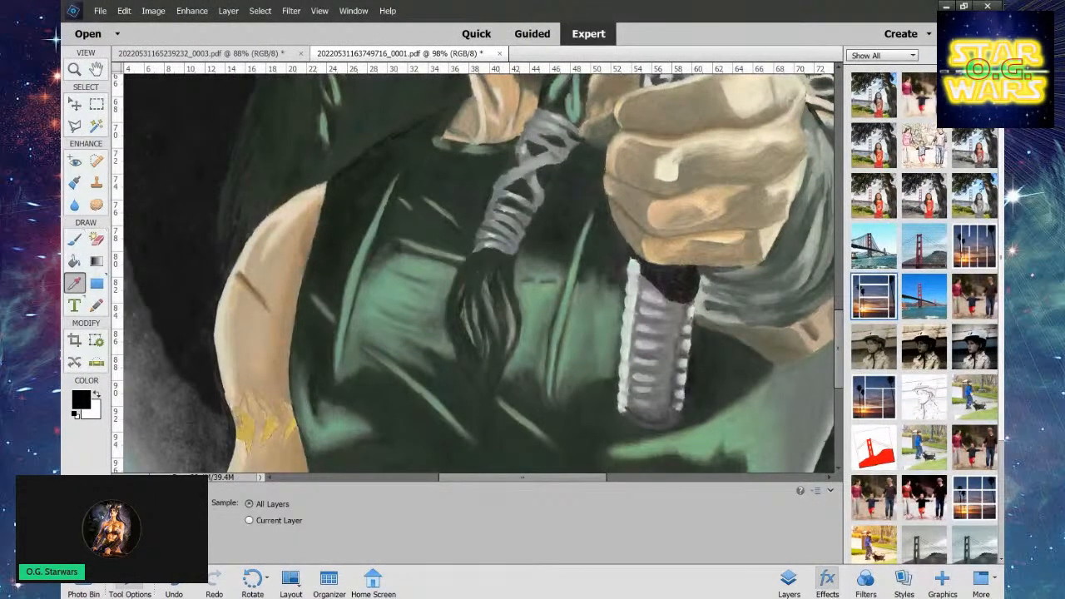
pyautogui.click(295, 410)
pyautogui.press('n')
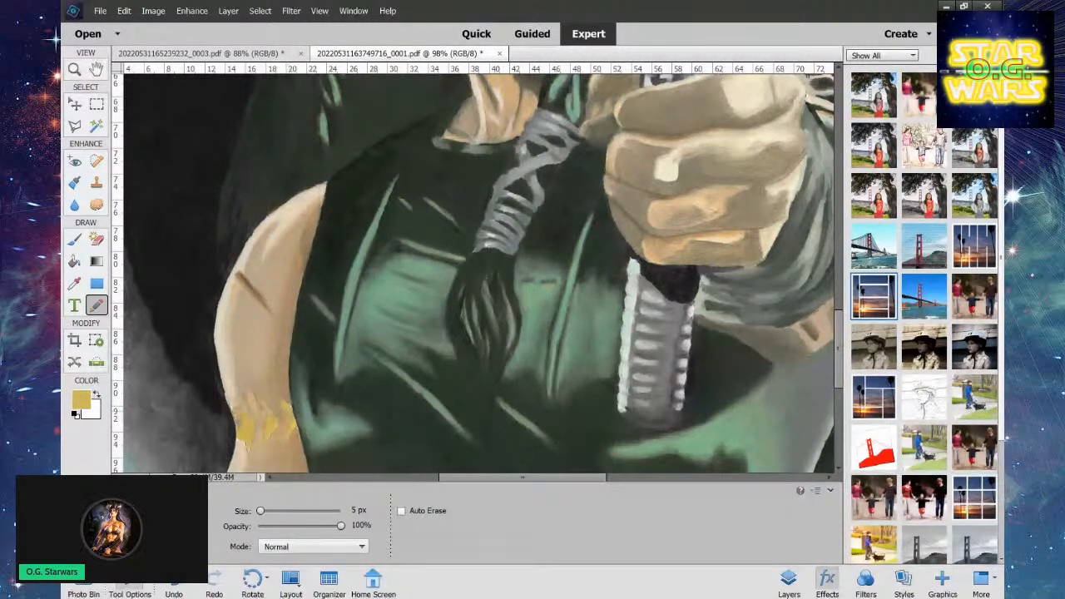
pyautogui.hotkey('ctrl', 'z')
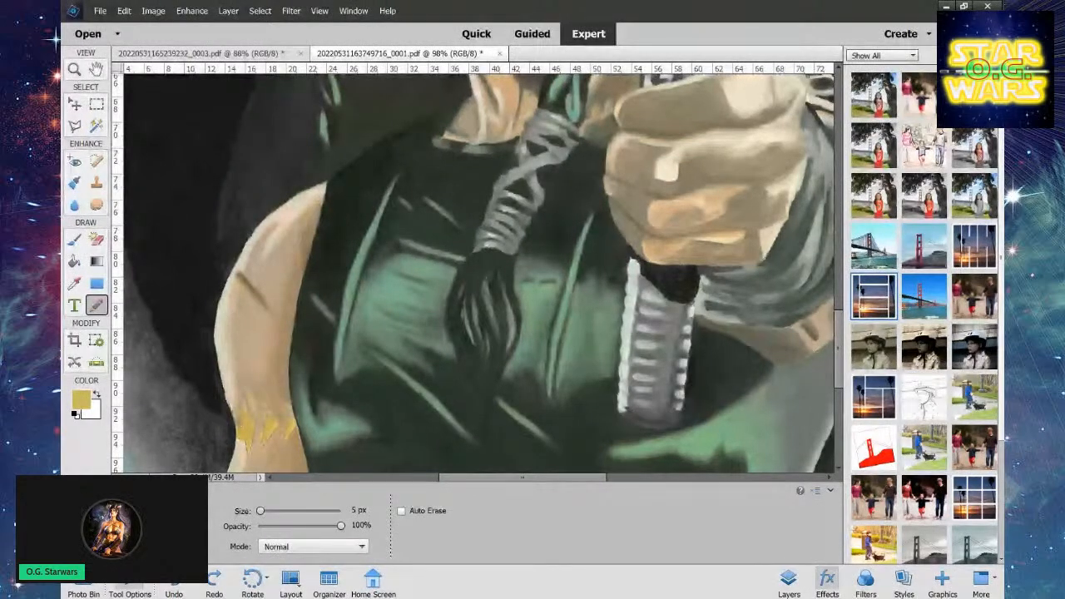
# Try the Fluorescent Chalk effect on the whole painting and undo it.
pyautogui.scroll(4, 479, 271)
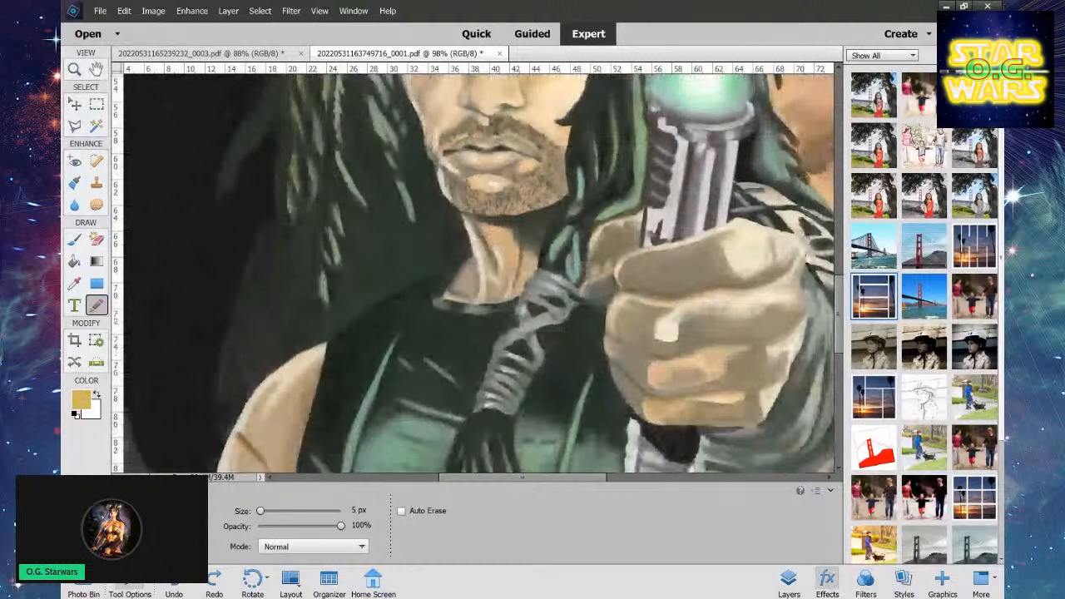
pyautogui.press('z')
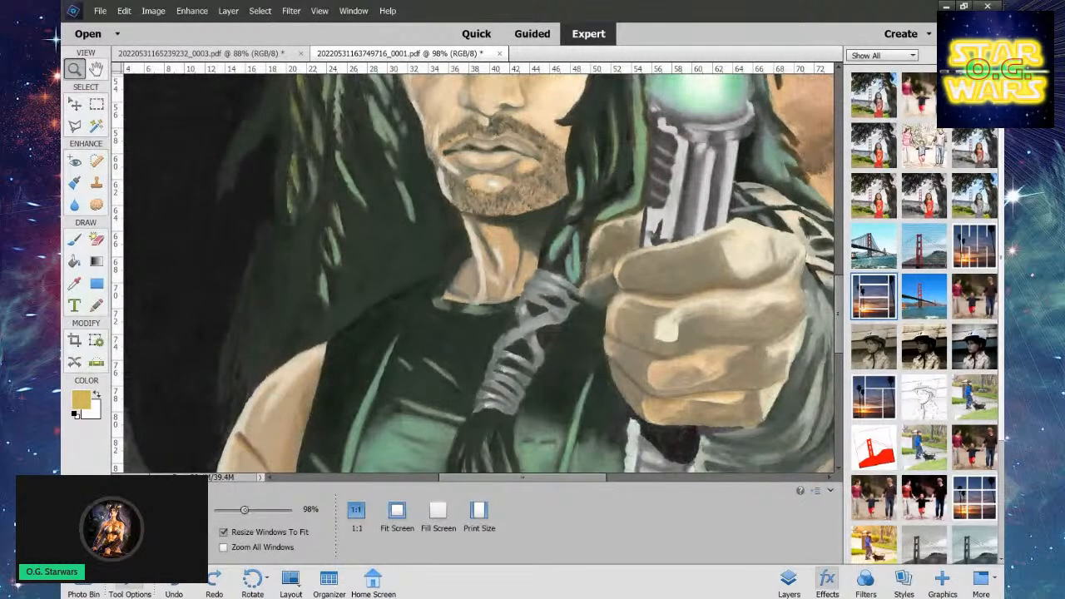
pyautogui.moveTo(244, 509); pyautogui.dragTo(222, 510)
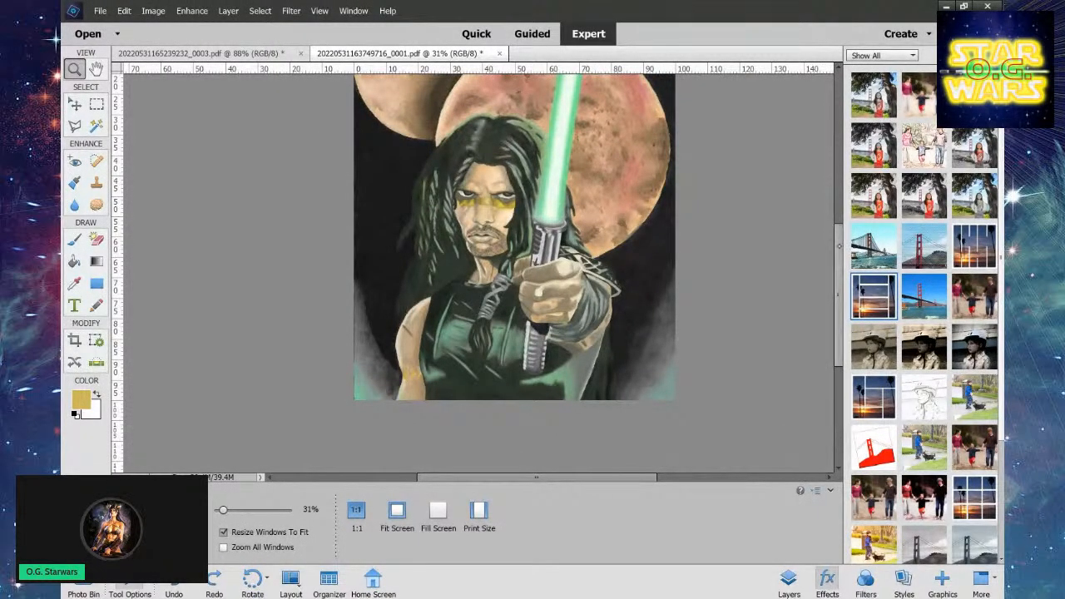
pyautogui.moveTo(839, 270)
pyautogui.mouseDown()
pyautogui.moveTo(840, 241)
pyautogui.moveTo(838, 253)
pyautogui.mouseUp()
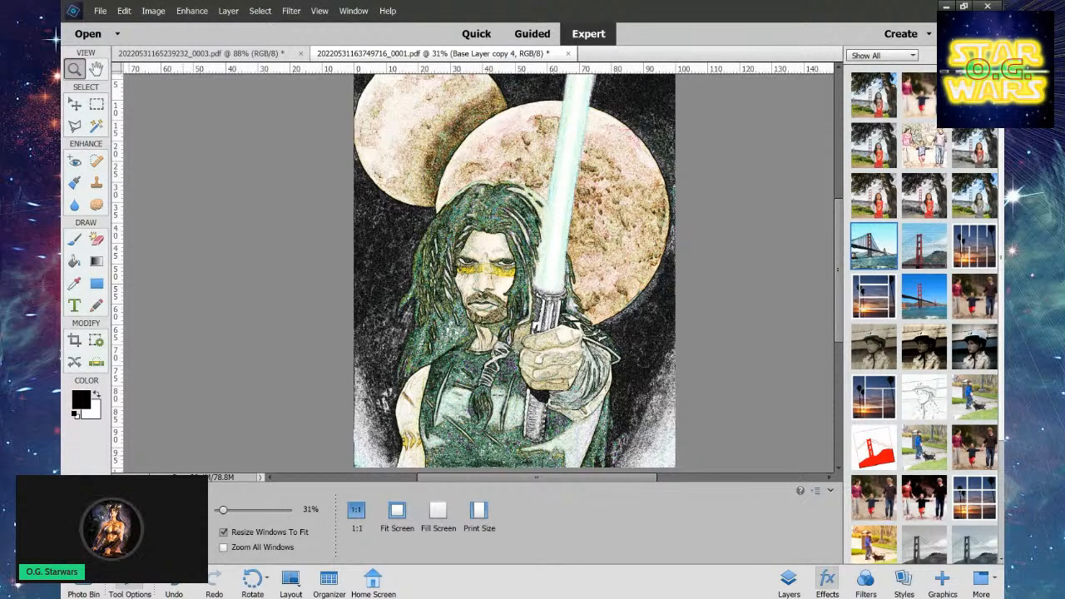
pyautogui.click(173, 581)
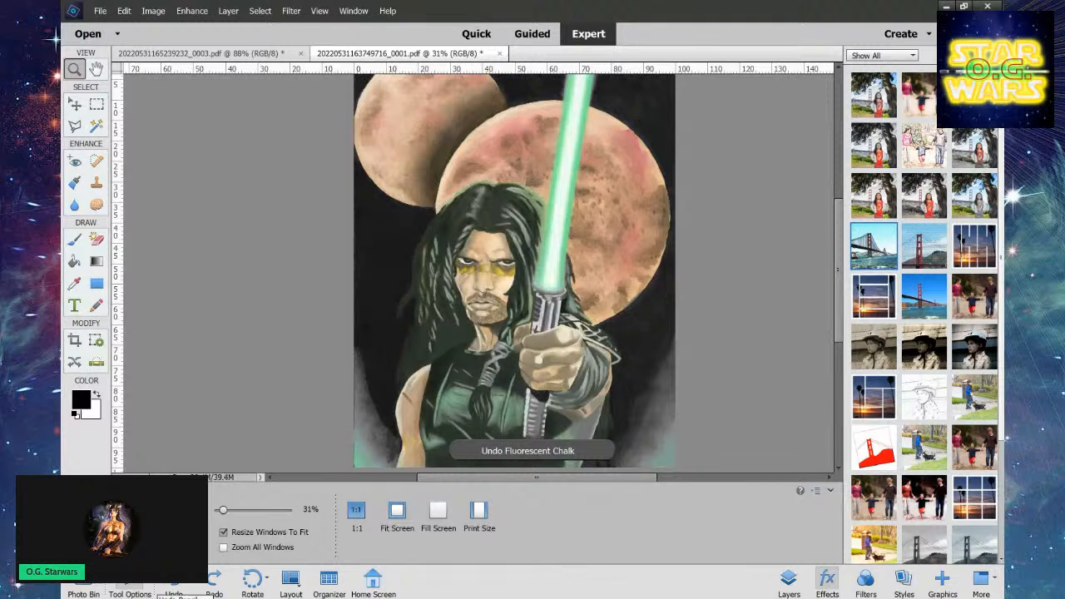
# Try the sepia Old Photo effect on the painting and undo it.
pyautogui.moveTo(839, 259)
pyautogui.mouseDown()
pyautogui.moveTo(843, 231)
pyautogui.moveTo(842, 253)
pyautogui.mouseUp()
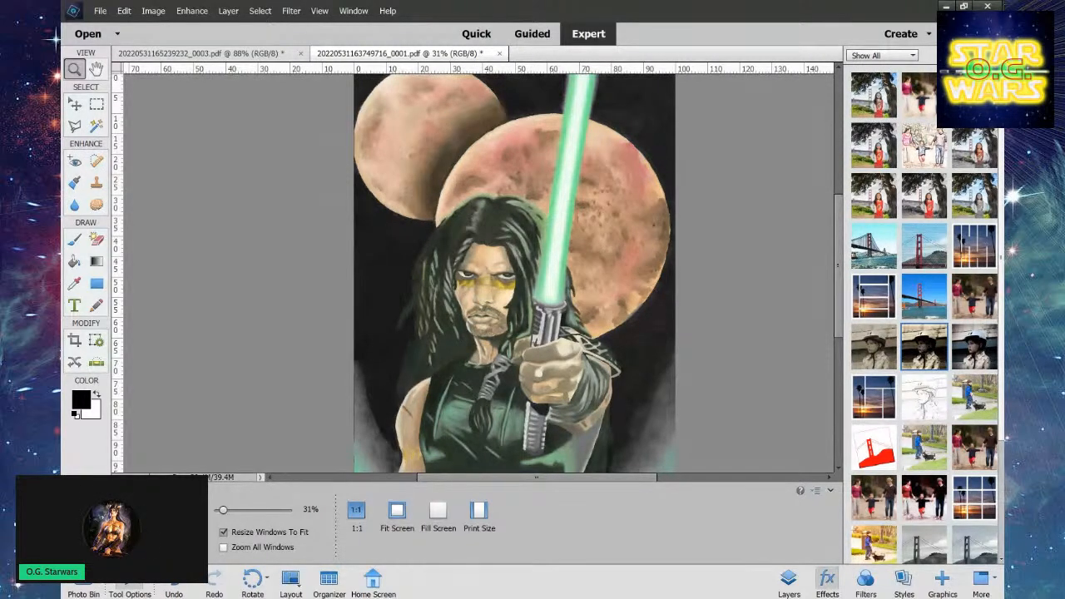
pyautogui.doubleClick(923, 347)
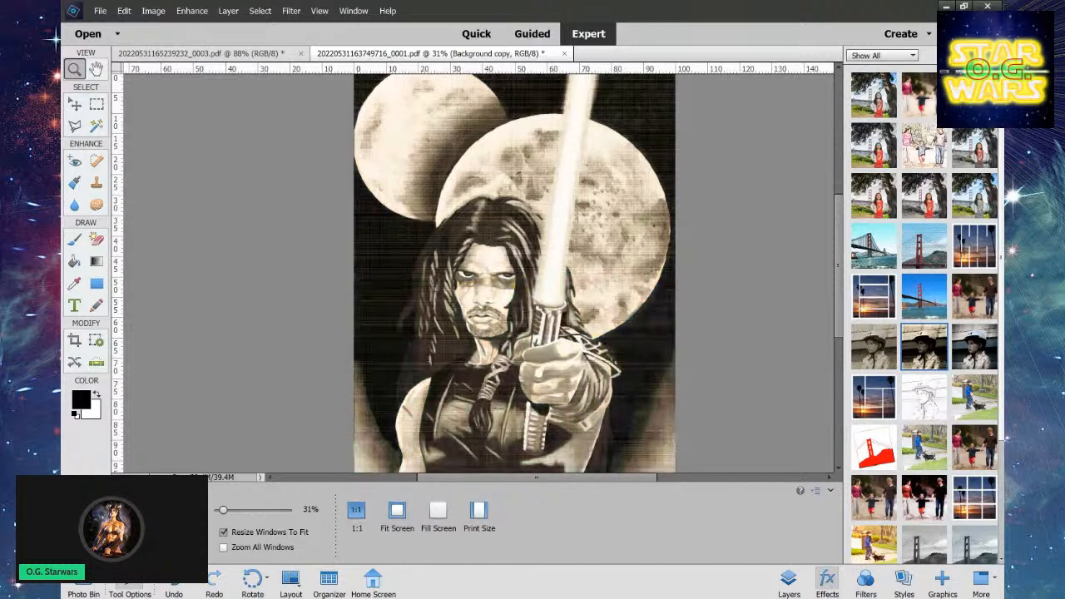
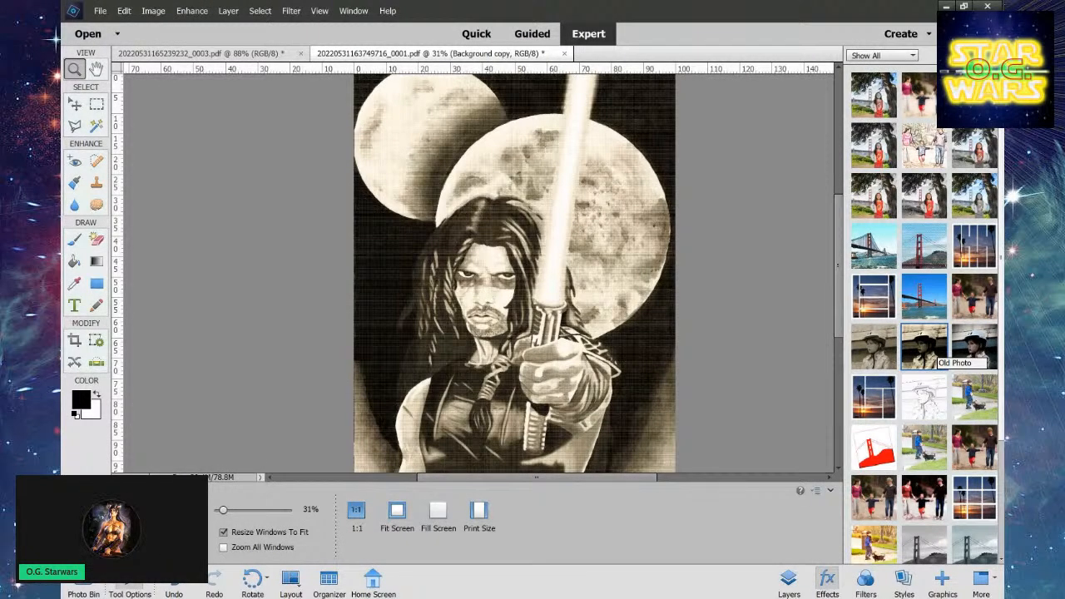
pyautogui.hotkey('ctrl', 'z')
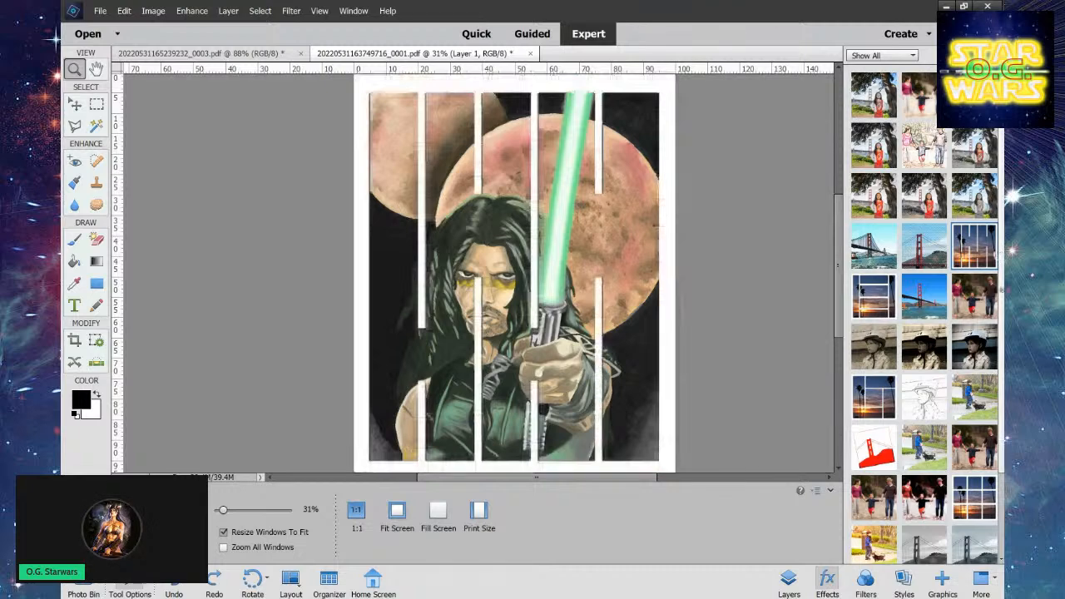
# Try the red-and-white silhouette effect over the vertical white-strip panel effect, flattening the layers, and undo both effects.
pyautogui.scroll(-2, 924, 316)
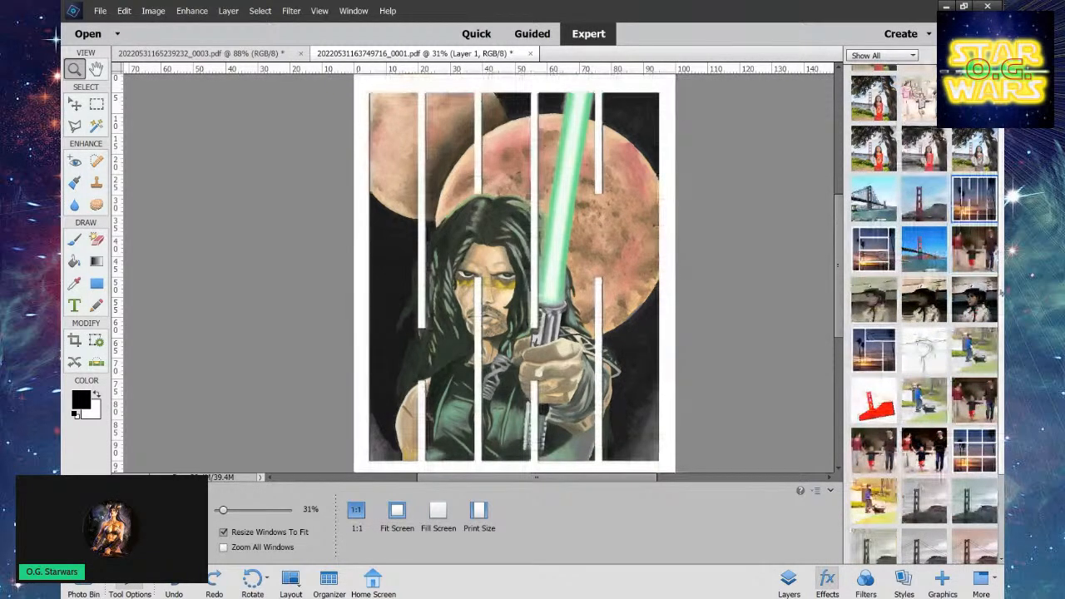
pyautogui.scroll(-3, 868, 319)
pyautogui.doubleClick(869, 318)
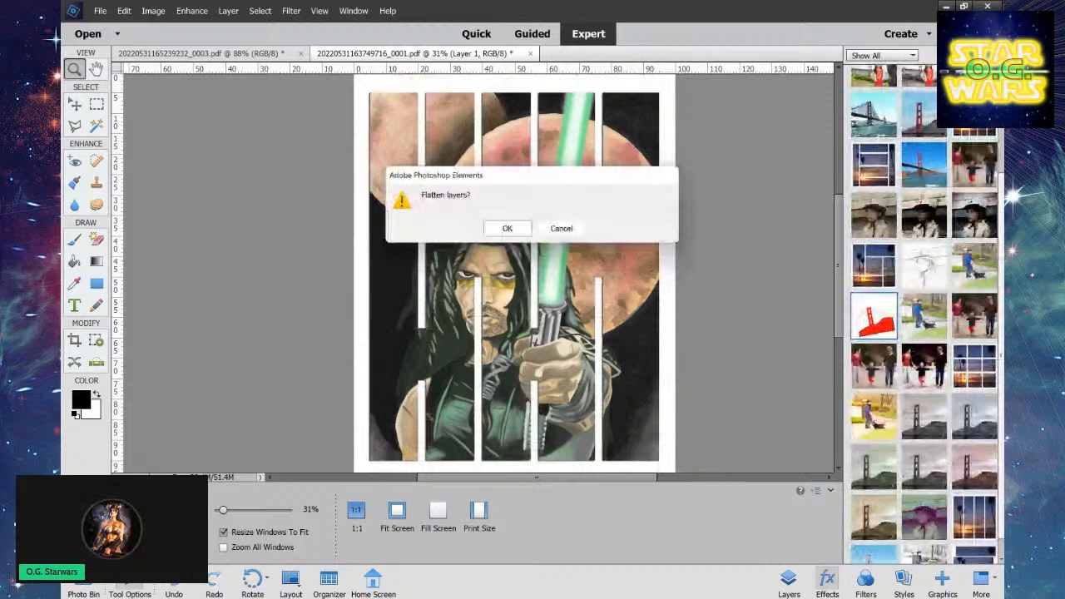
pyautogui.press('Return')
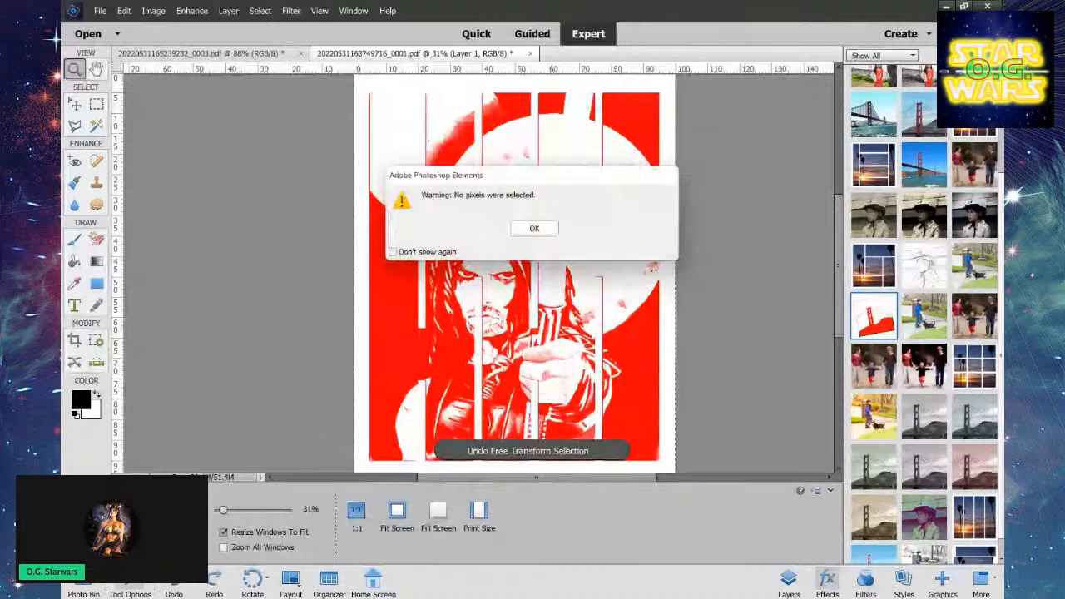
pyautogui.press('Return')
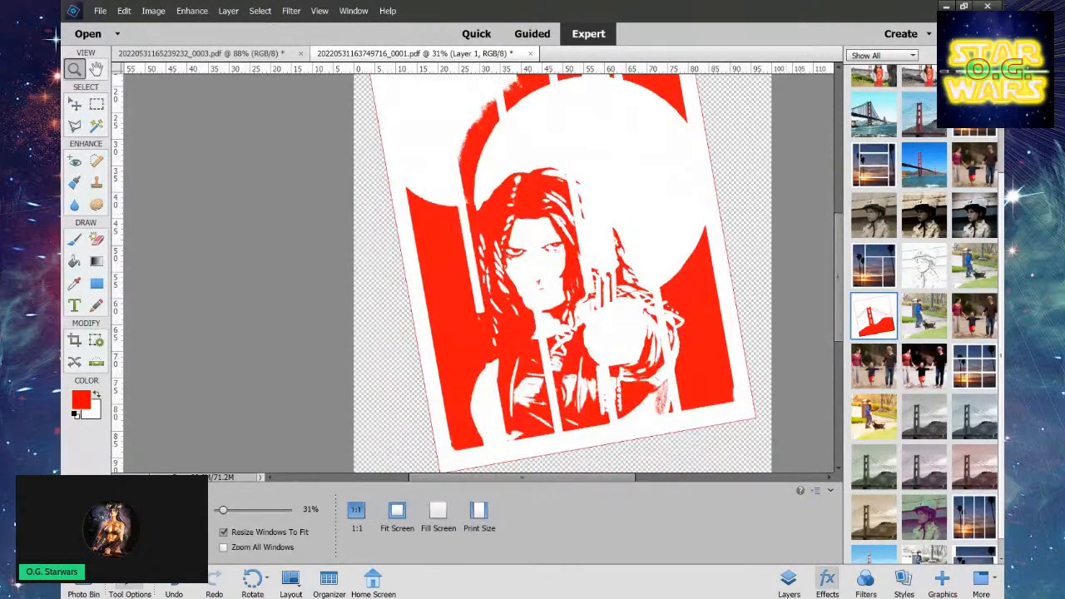
pyautogui.click(174, 579)
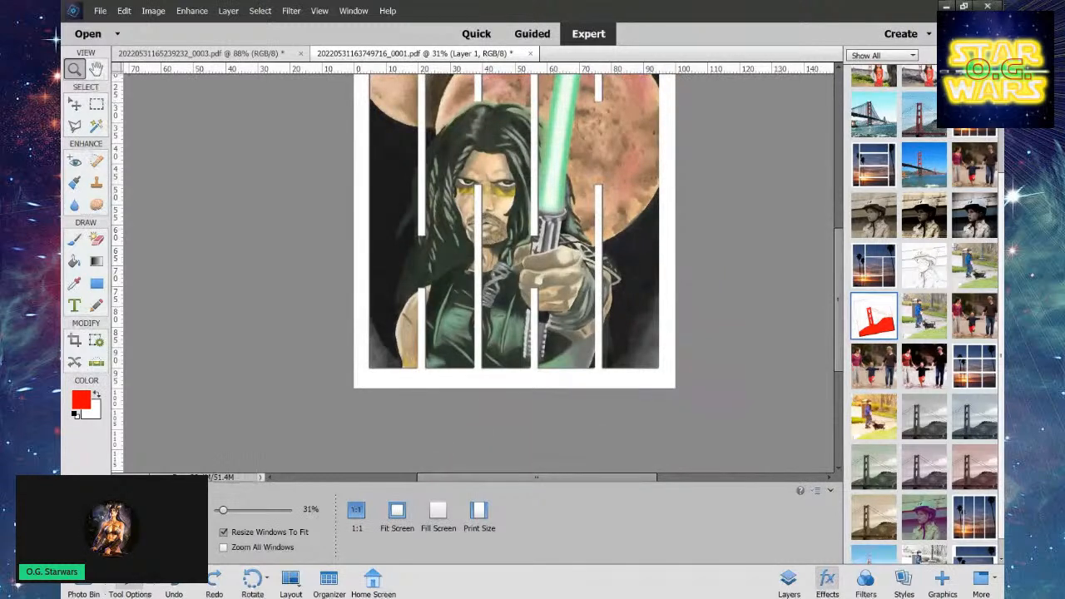
pyautogui.click(174, 579)
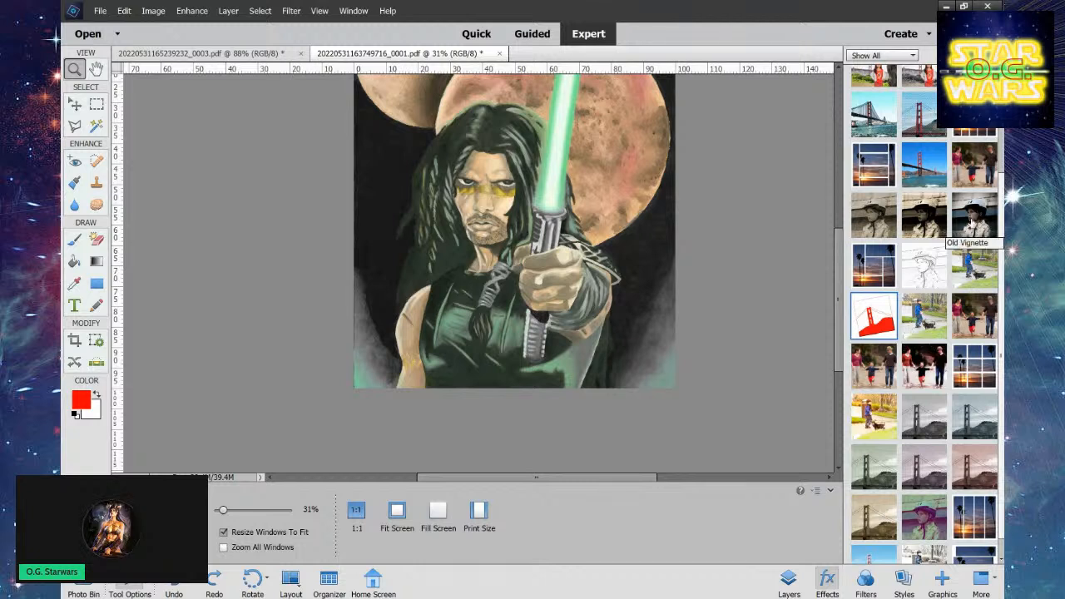
# Reset the colours to black foreground and white background, try the Old Vignette effect on the painting and undo it.
pyautogui.press('d')
pyautogui.press('x')
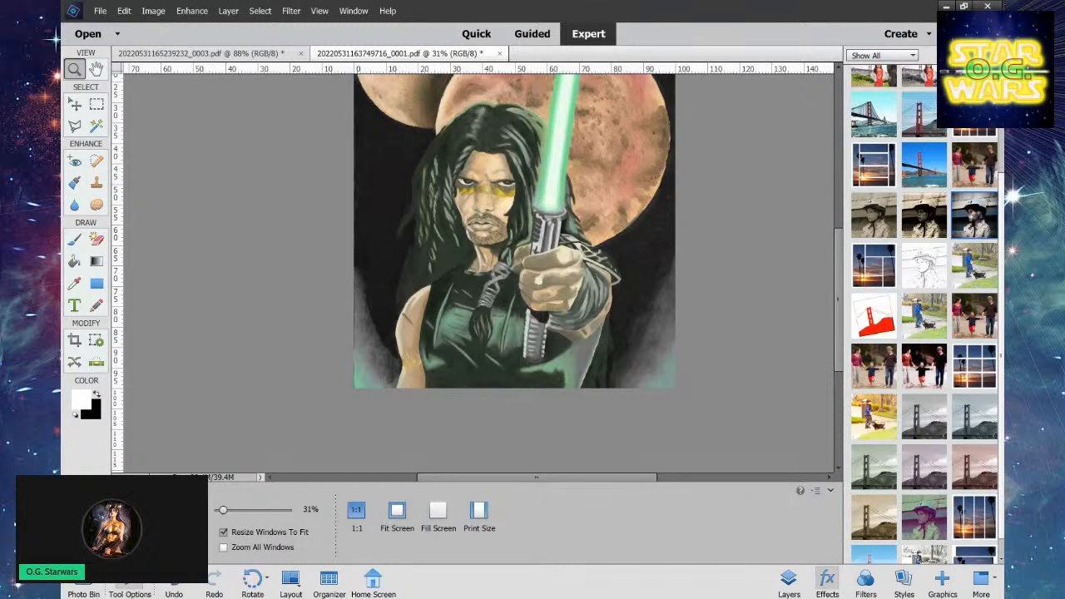
pyautogui.press('x')
pyautogui.click(974, 215)
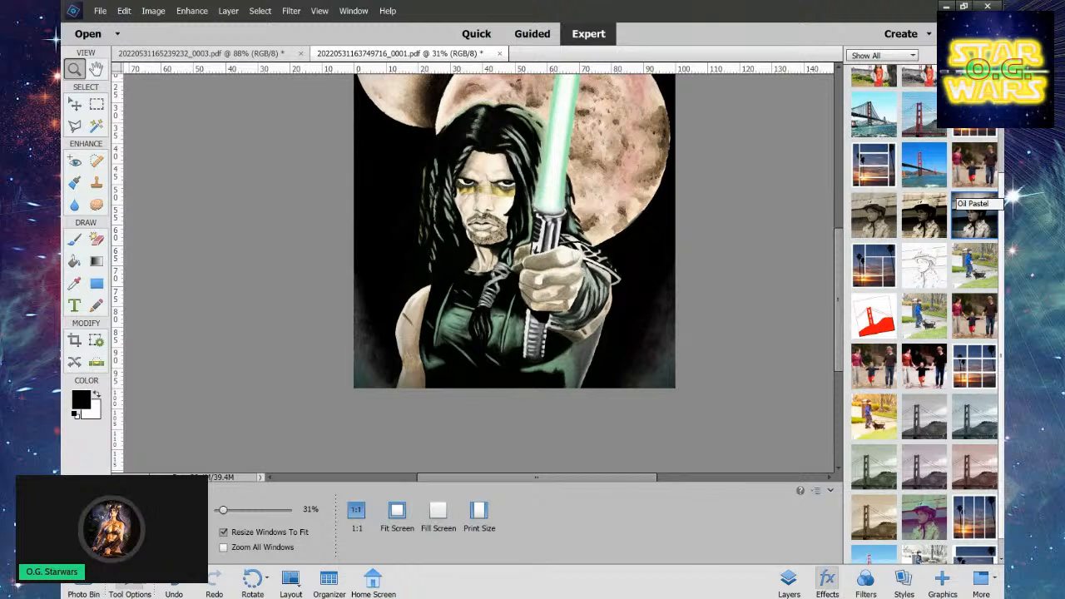
pyautogui.click(174, 582)
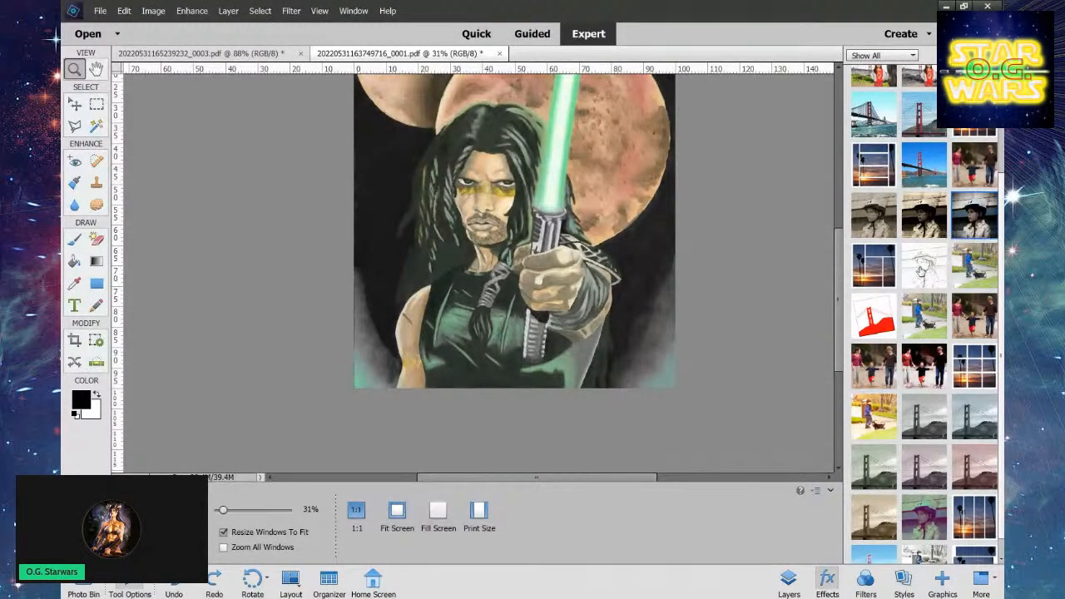
# Try the black-and-white pencil-sketch effect on the painting and undo it.
pyautogui.click(922, 271)
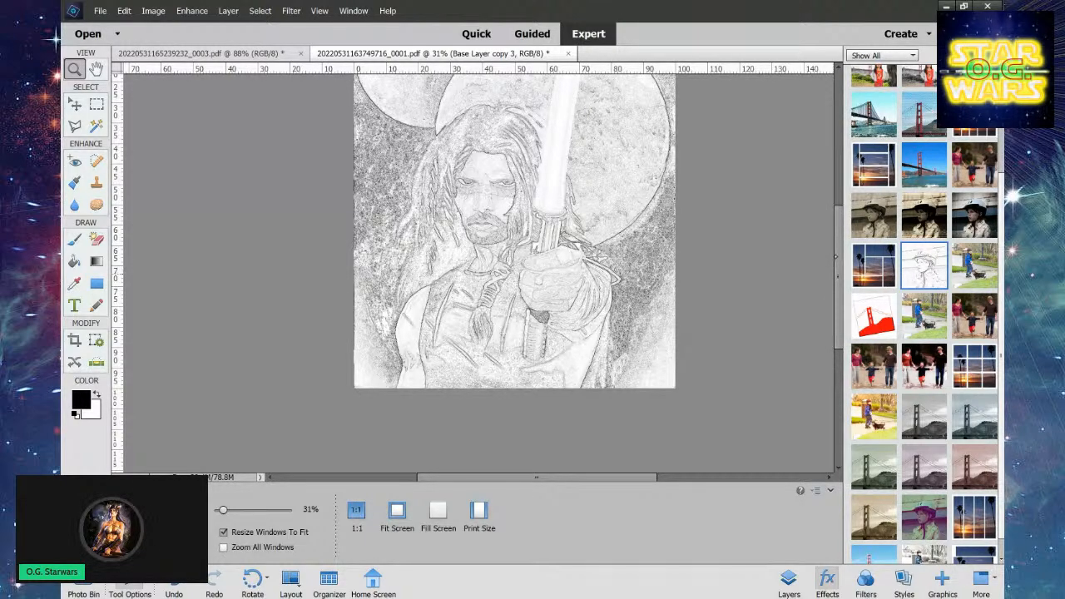
pyautogui.scroll(2, 837, 256)
pyautogui.scroll(1, 836, 256)
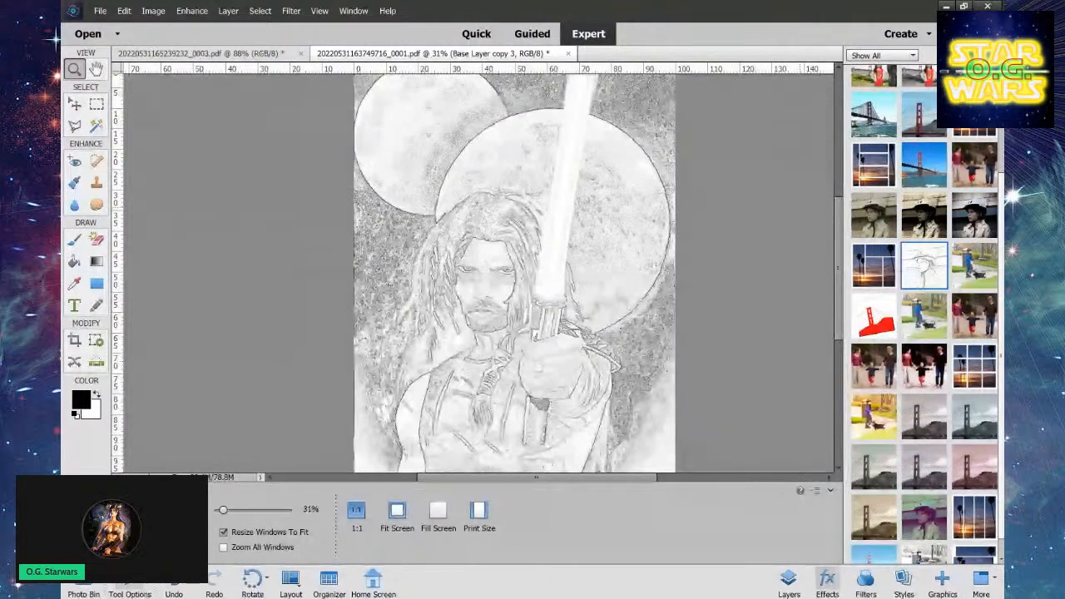
pyautogui.hotkey('ctrl', 'z')
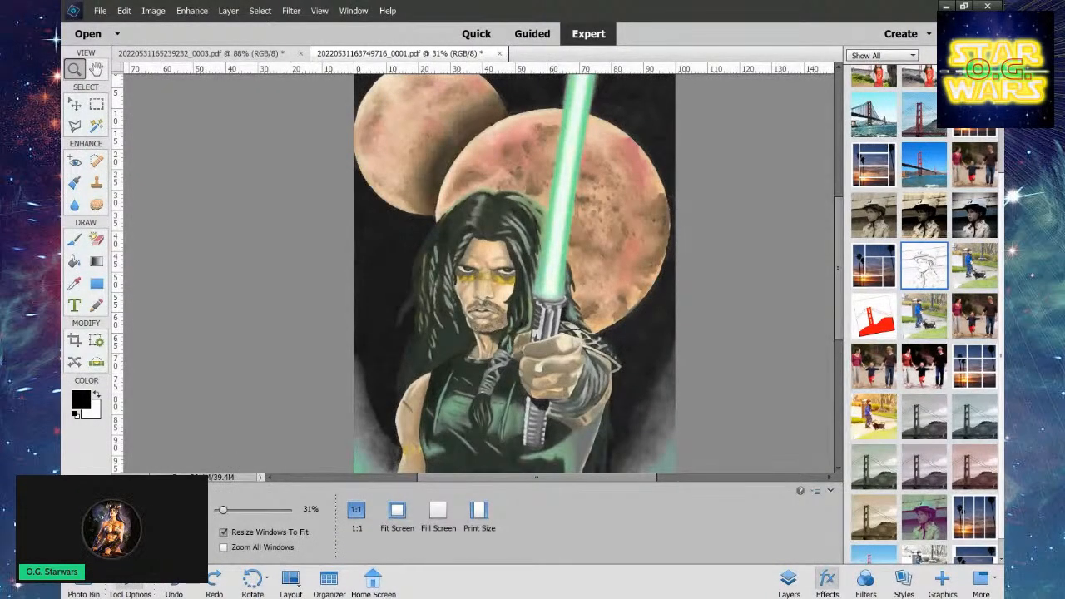
# Try the Smudge Stick filter on the painting and cancel it, then try the Smart Blur filter and undo it.
pyautogui.scroll(3, 923, 316)
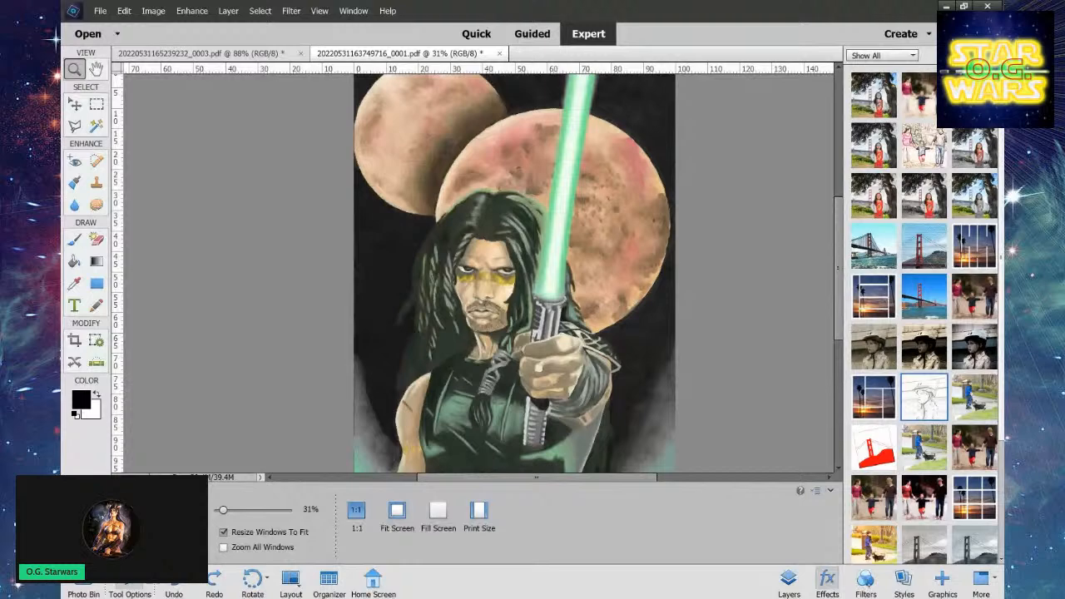
pyautogui.click(866, 581)
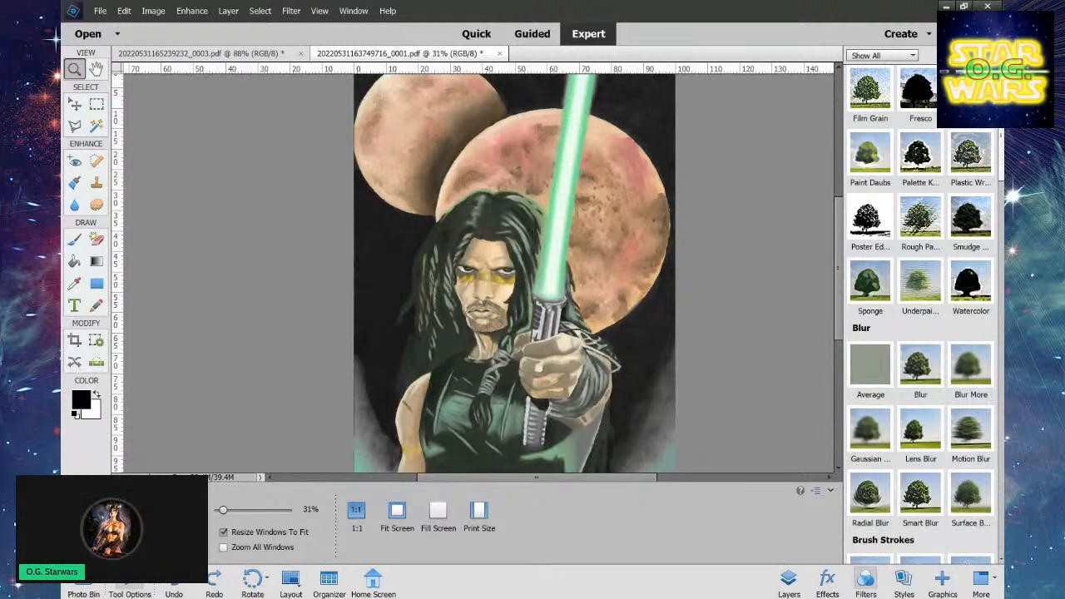
pyautogui.click(971, 220)
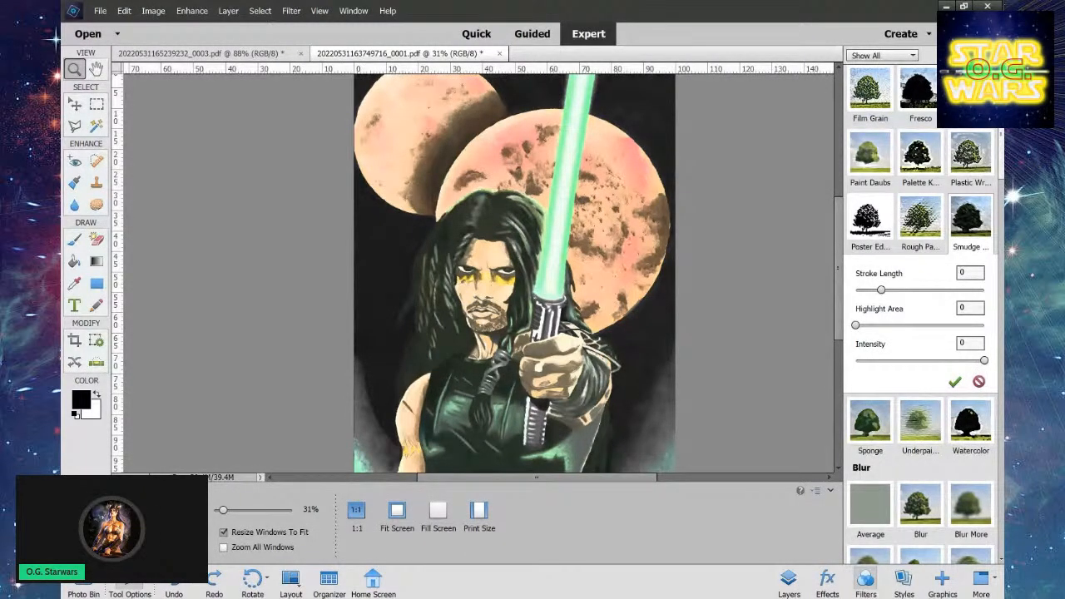
pyautogui.click(979, 381)
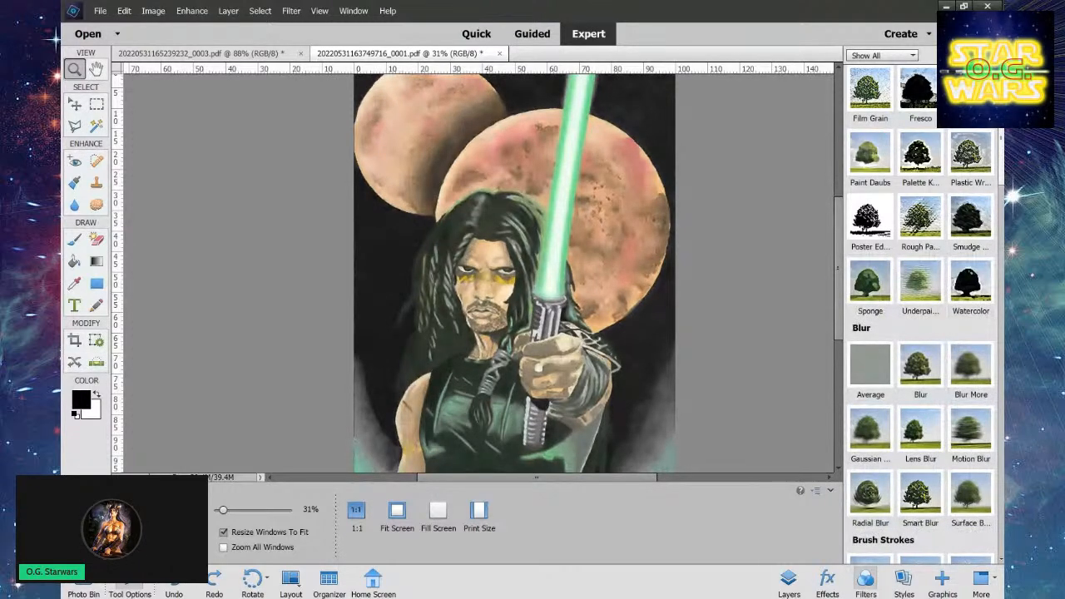
pyautogui.click(915, 489)
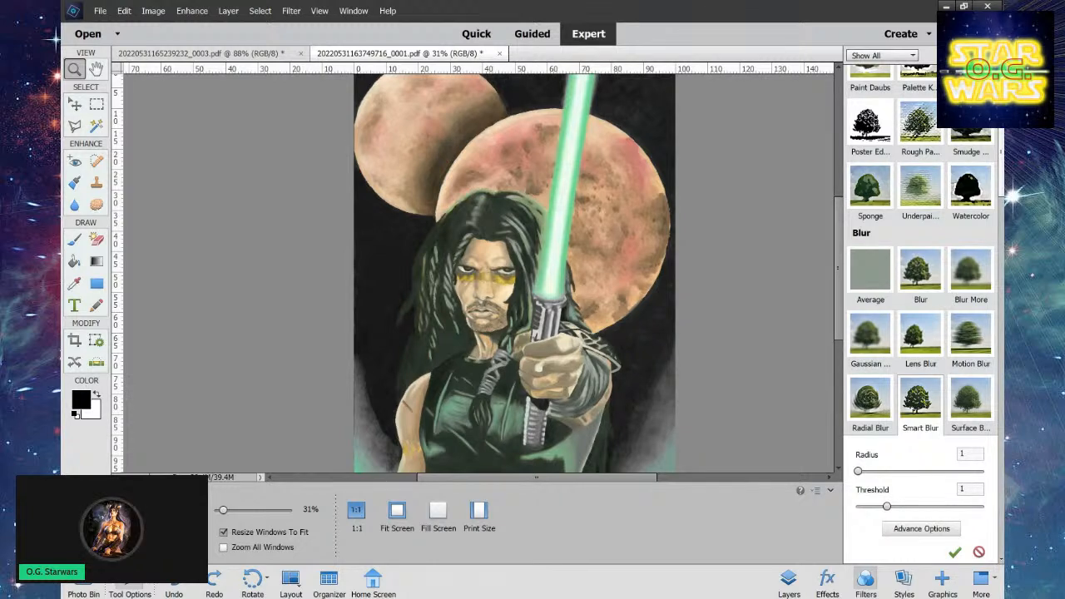
pyautogui.hotkey('ctrl', 'z')
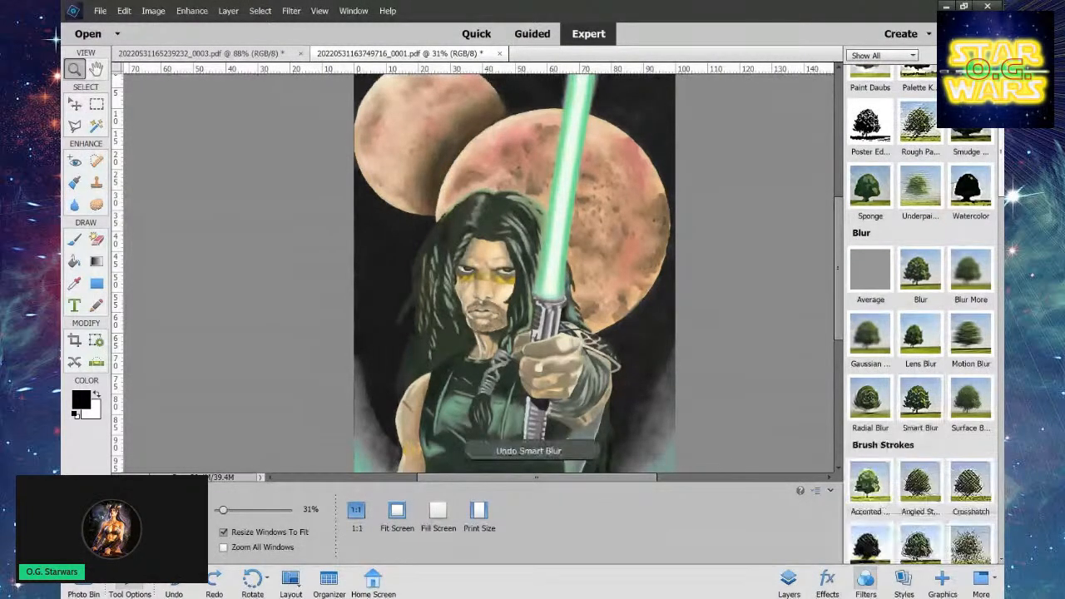
# Try the Angled Strokes and Spatter brush-stroke filters on the painting one at a time, undoing each.
pyautogui.scroll(-3, 920, 317)
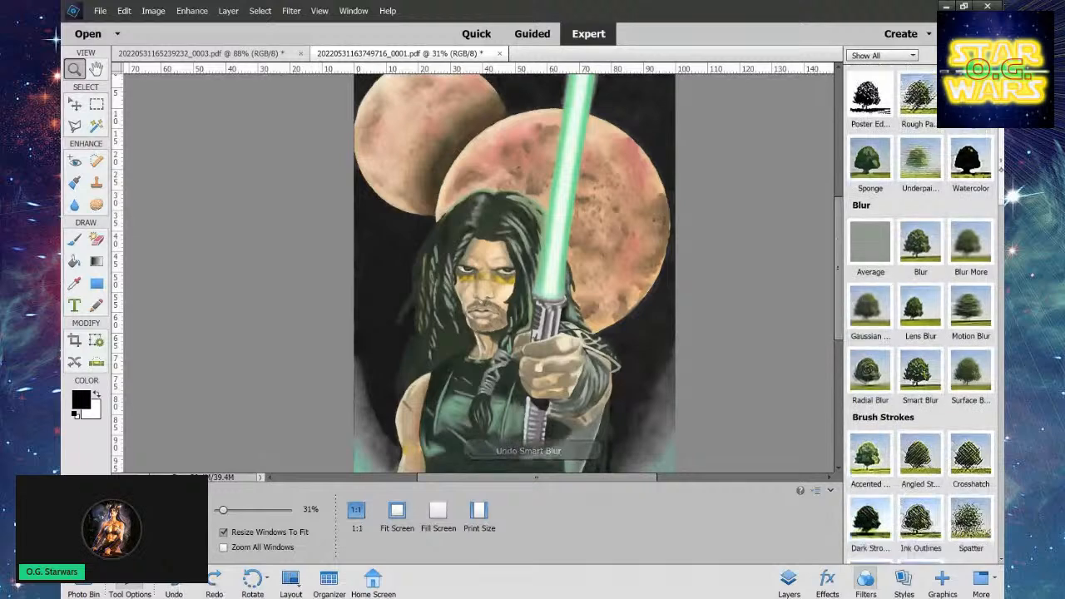
pyautogui.moveTo(1001, 186)
pyautogui.mouseDown()
pyautogui.moveTo(1002, 230)
pyautogui.moveTo(997, 178)
pyautogui.mouseUp()
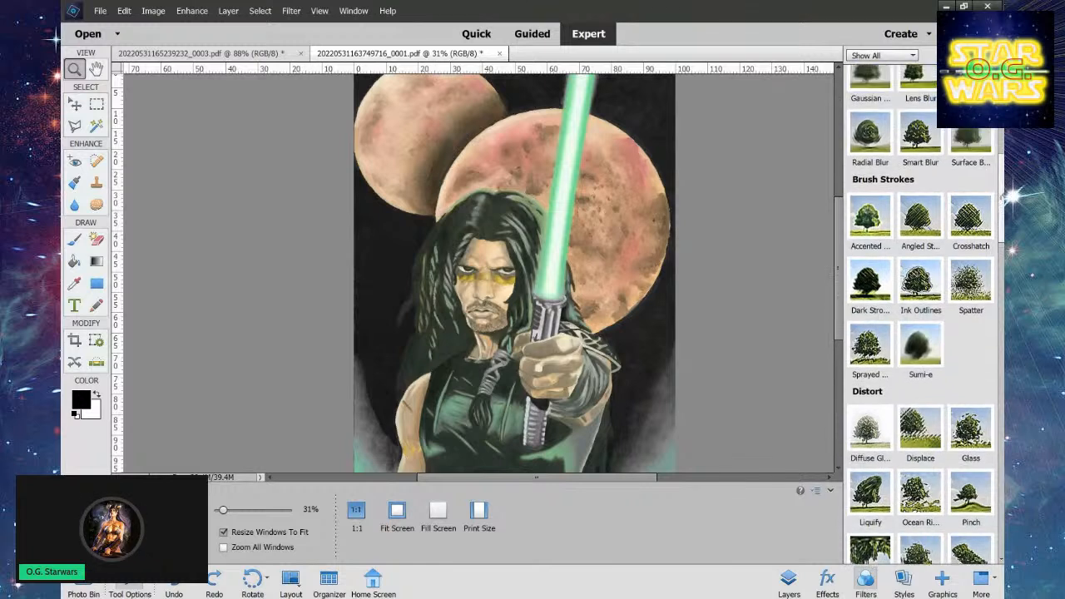
pyautogui.click(920, 218)
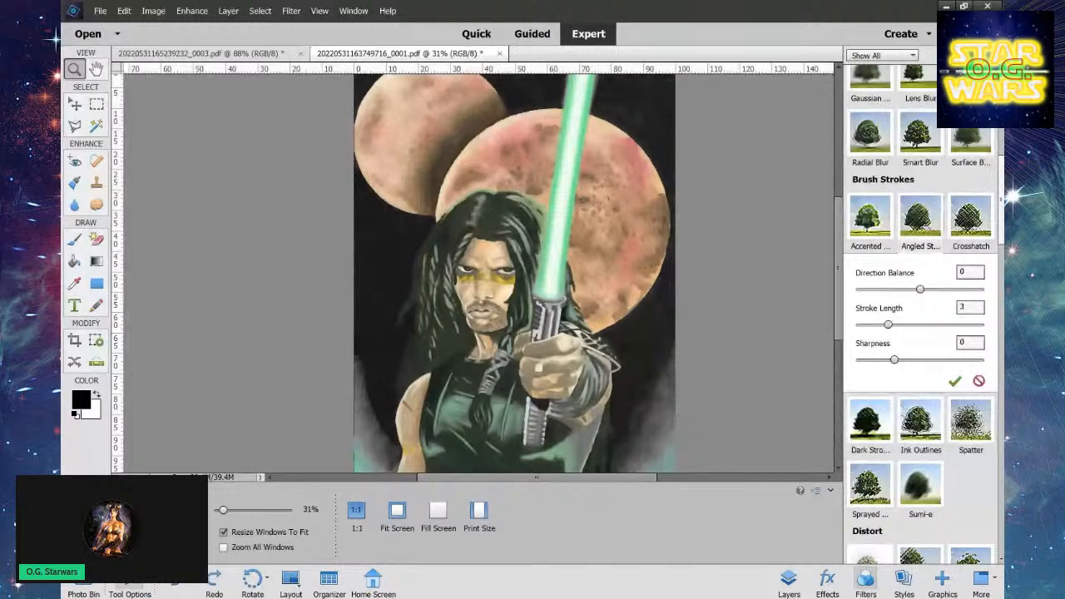
pyautogui.click(174, 585)
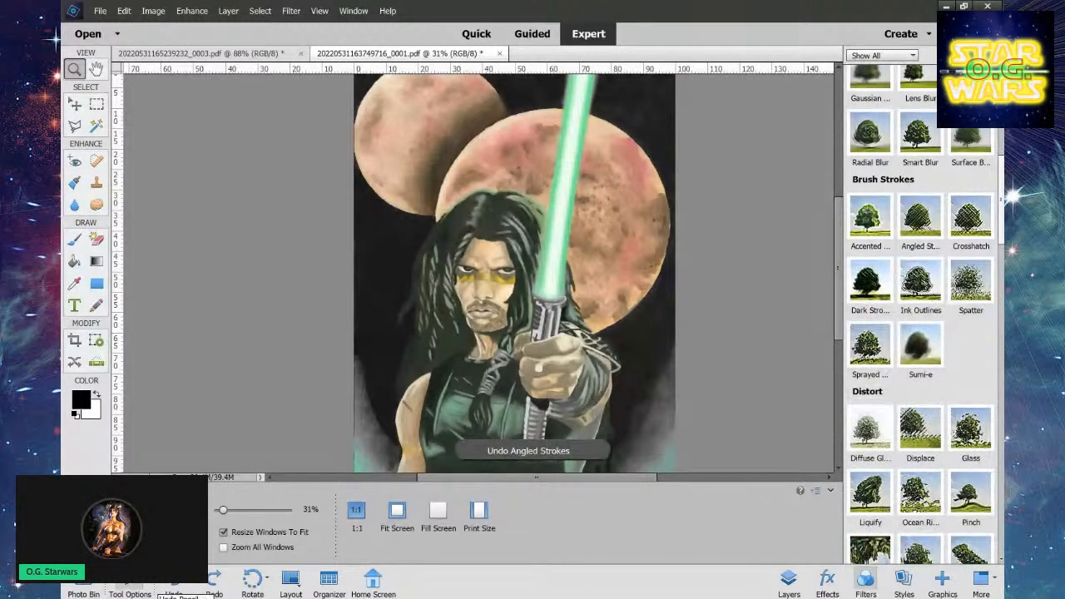
pyautogui.click(964, 284)
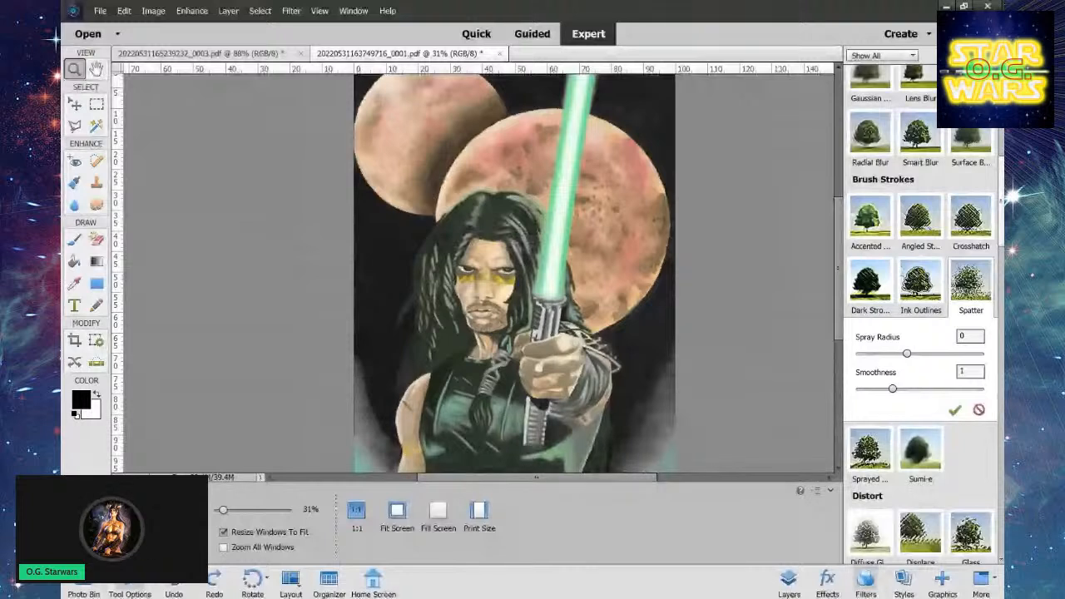
pyautogui.click(173, 580)
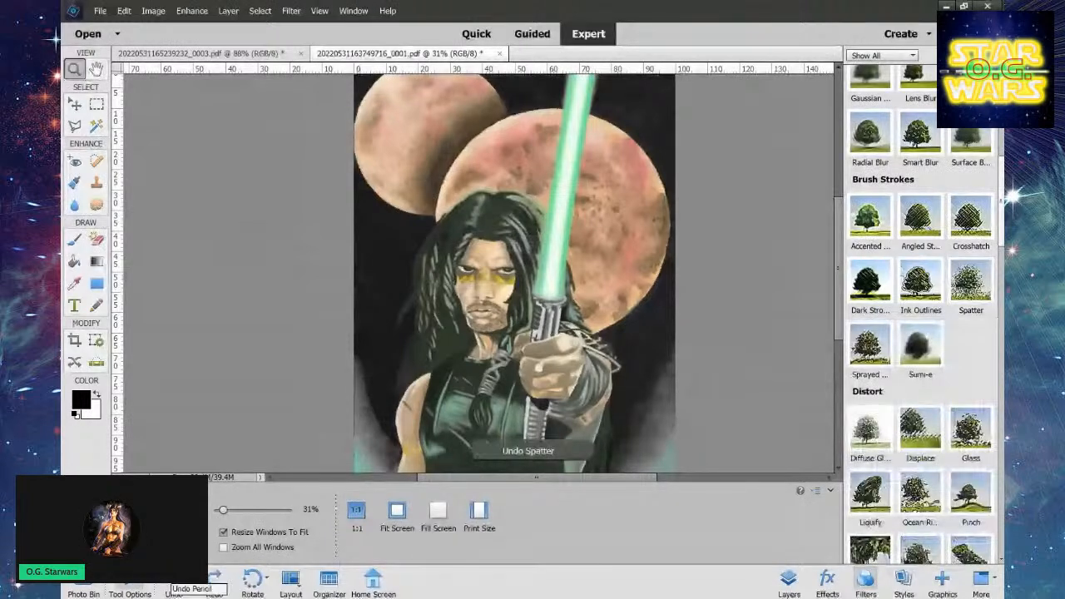
pyautogui.click(173, 580)
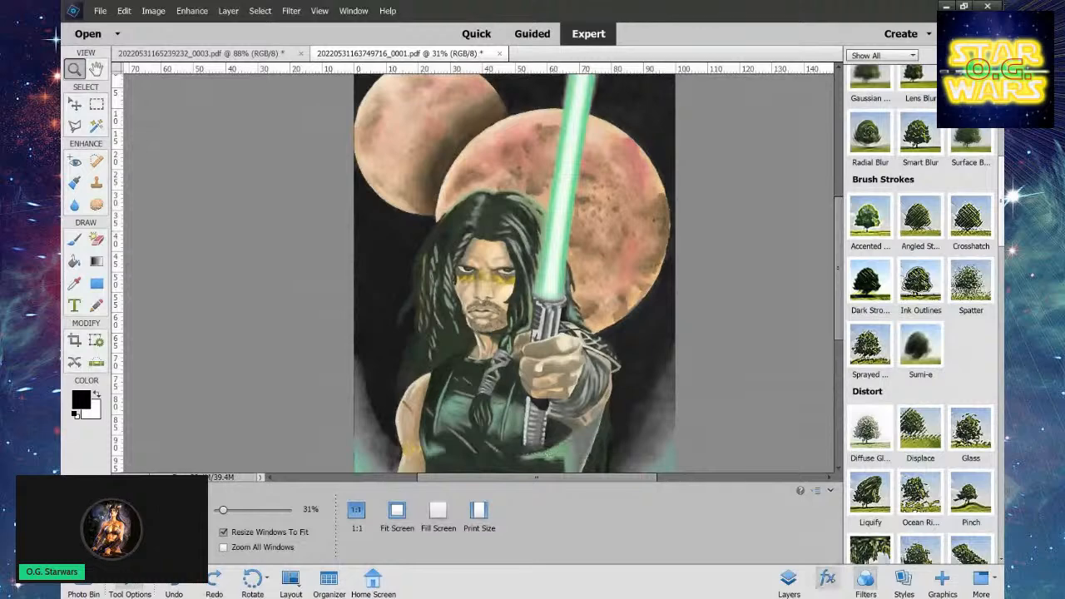
pyautogui.click(865, 579)
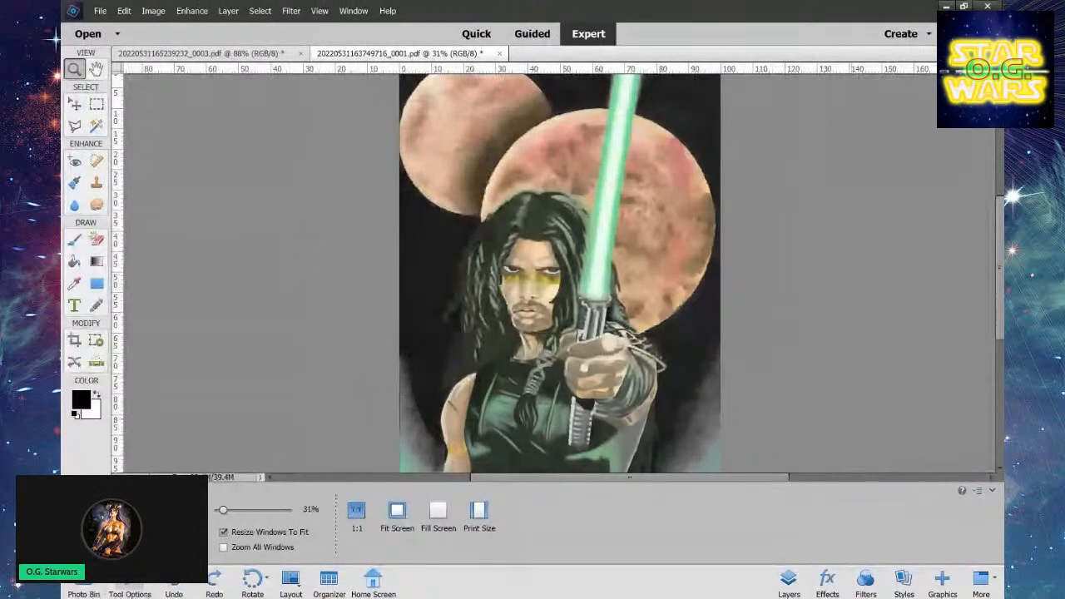
pyautogui.click(174, 580)
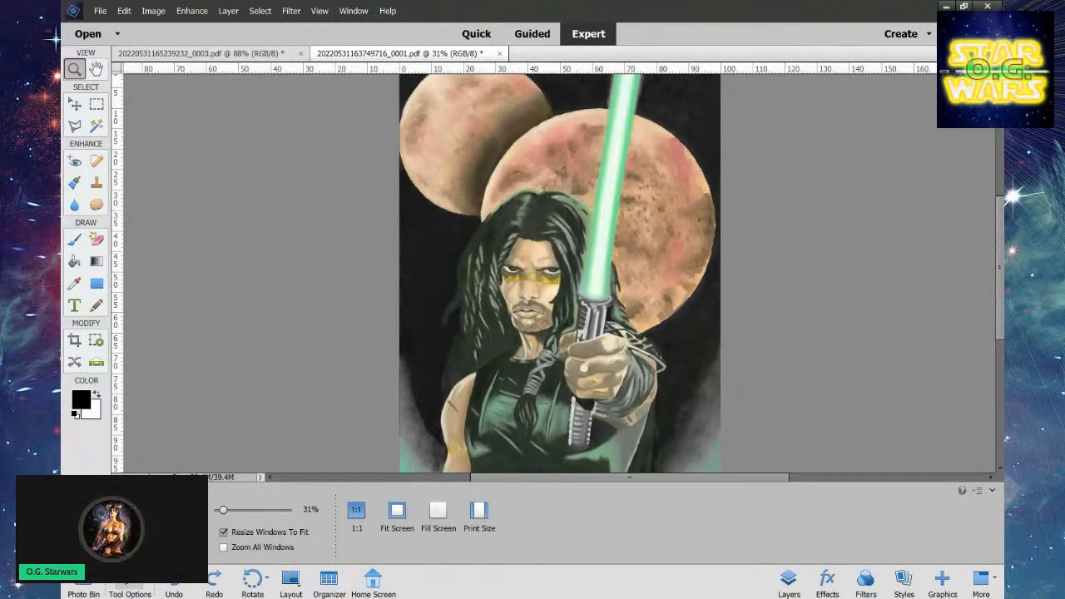
pyautogui.click(865, 582)
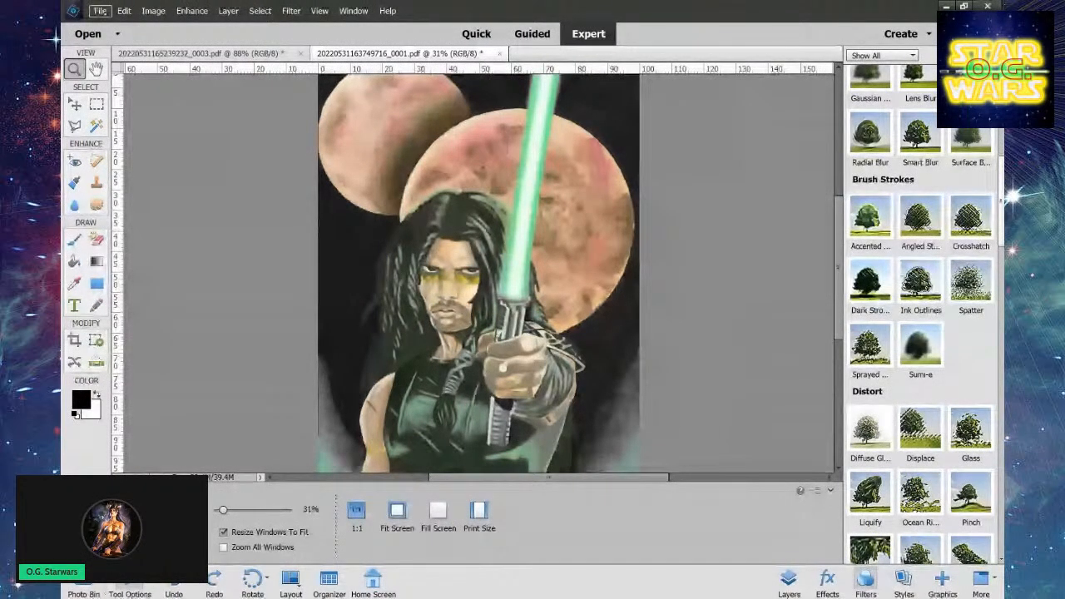
pyautogui.hotkey('ctrl', 'shift', 's')
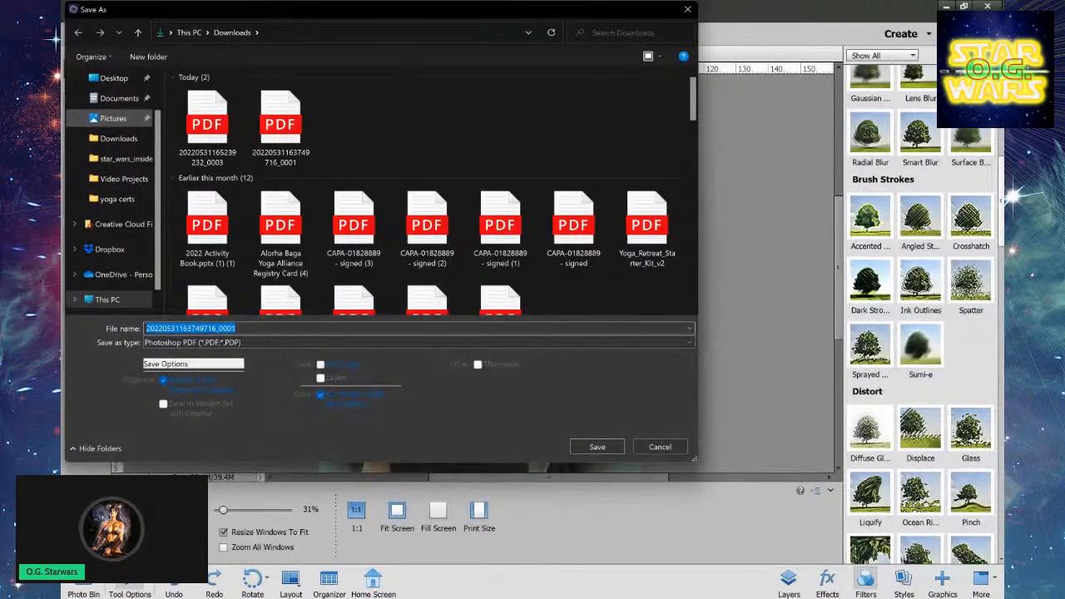
pyautogui.click(597, 447)
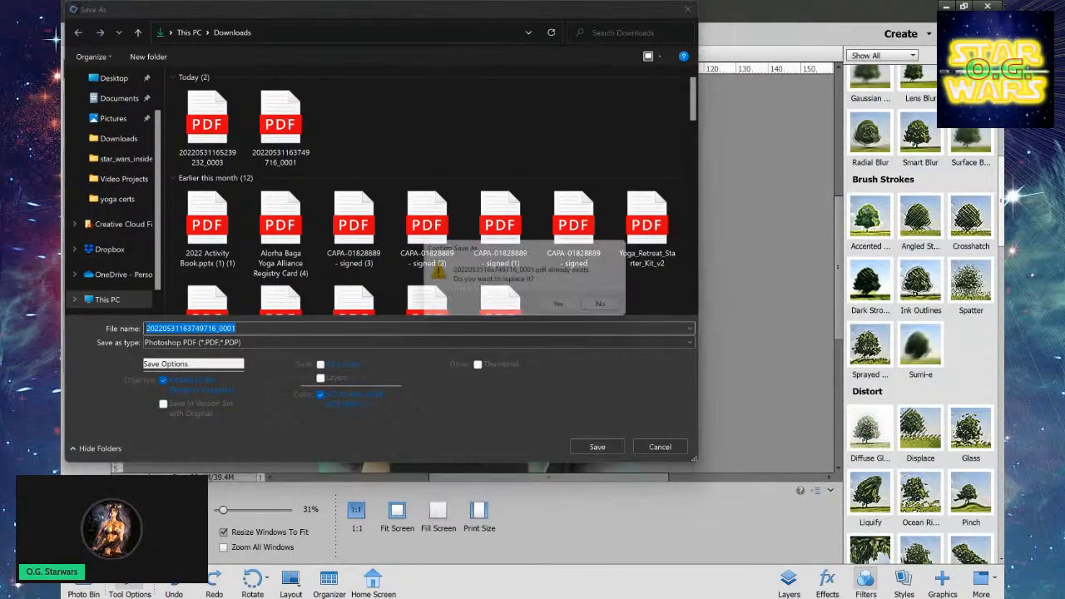
pyautogui.click(565, 308)
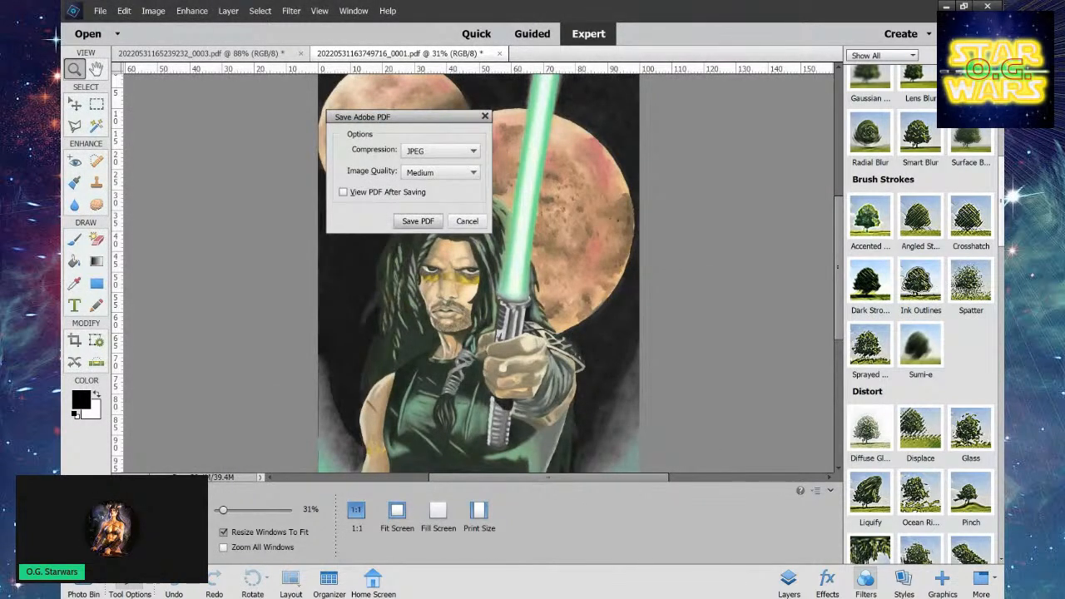
pyautogui.click(418, 221)
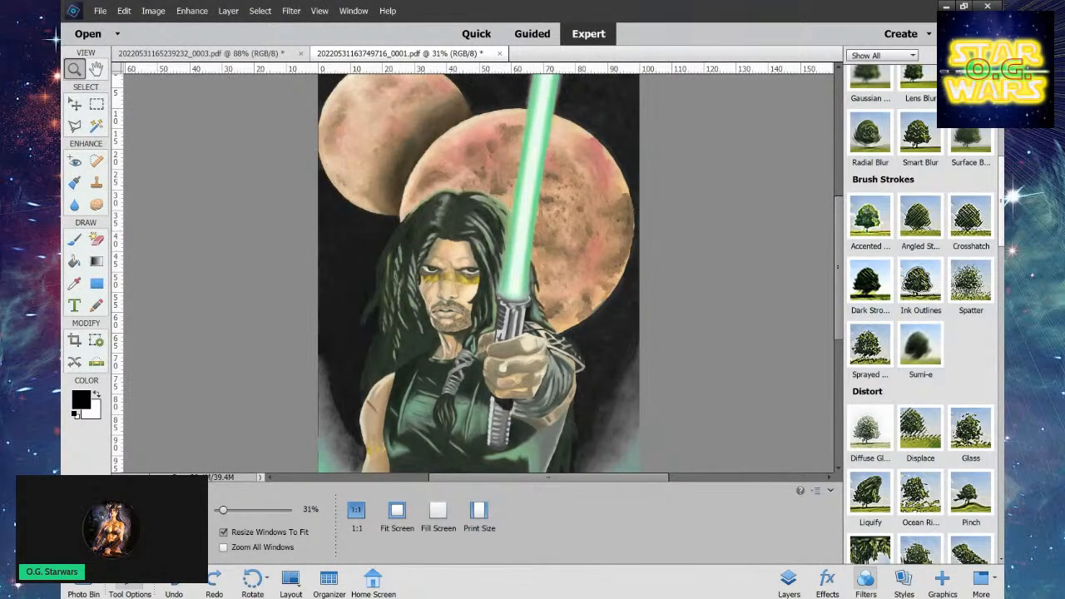